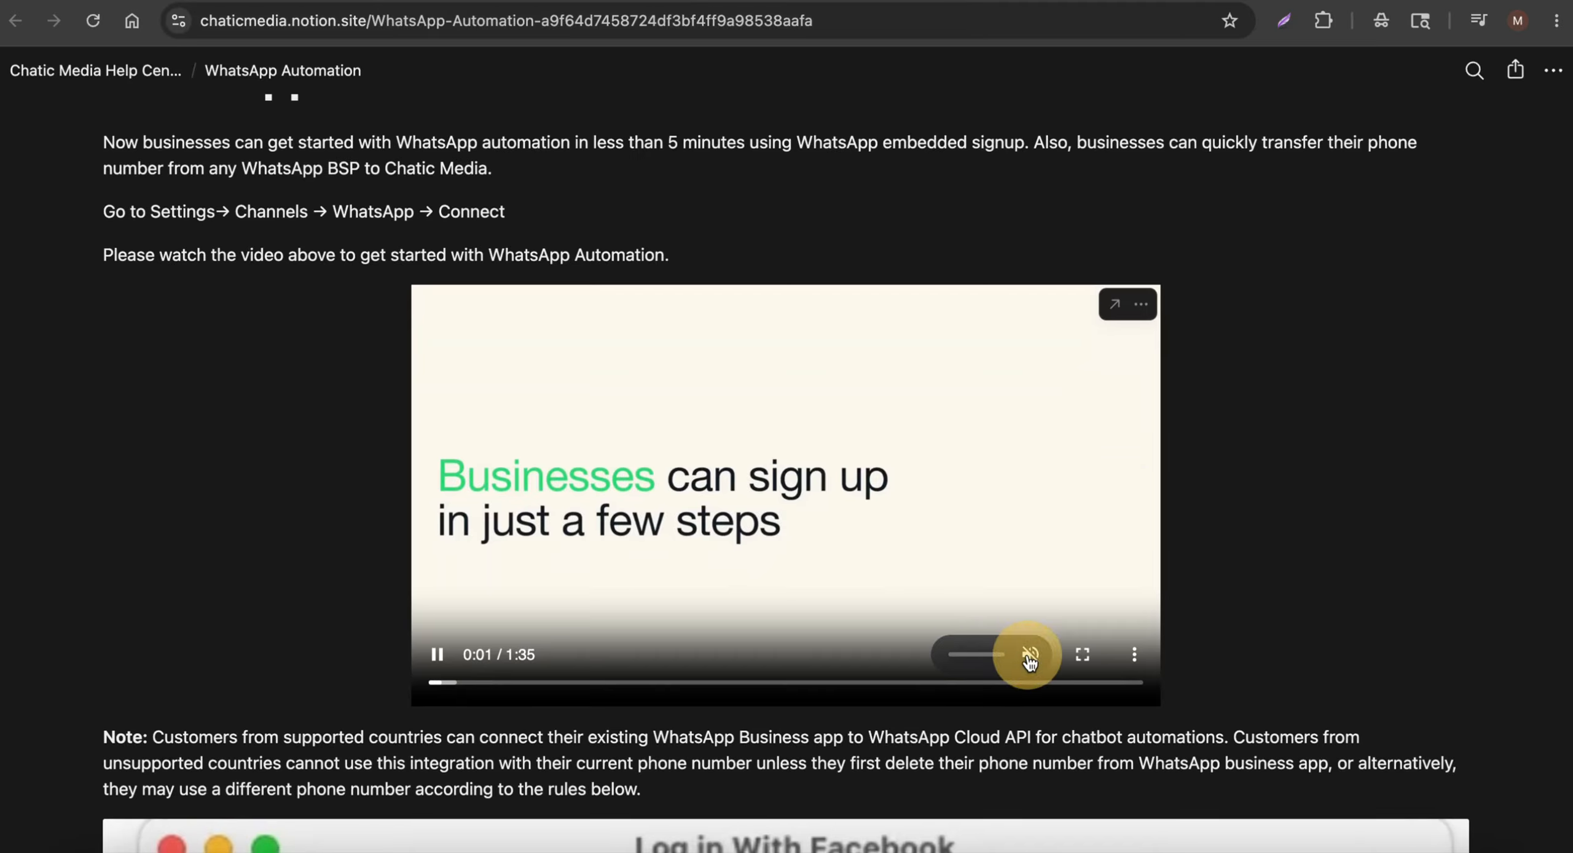
# Scroll through the channel list on the Chatic Media Analytics dashboard
pyautogui.scroll(-5, 569, 499)
pyautogui.scroll(-8, 567, 497)
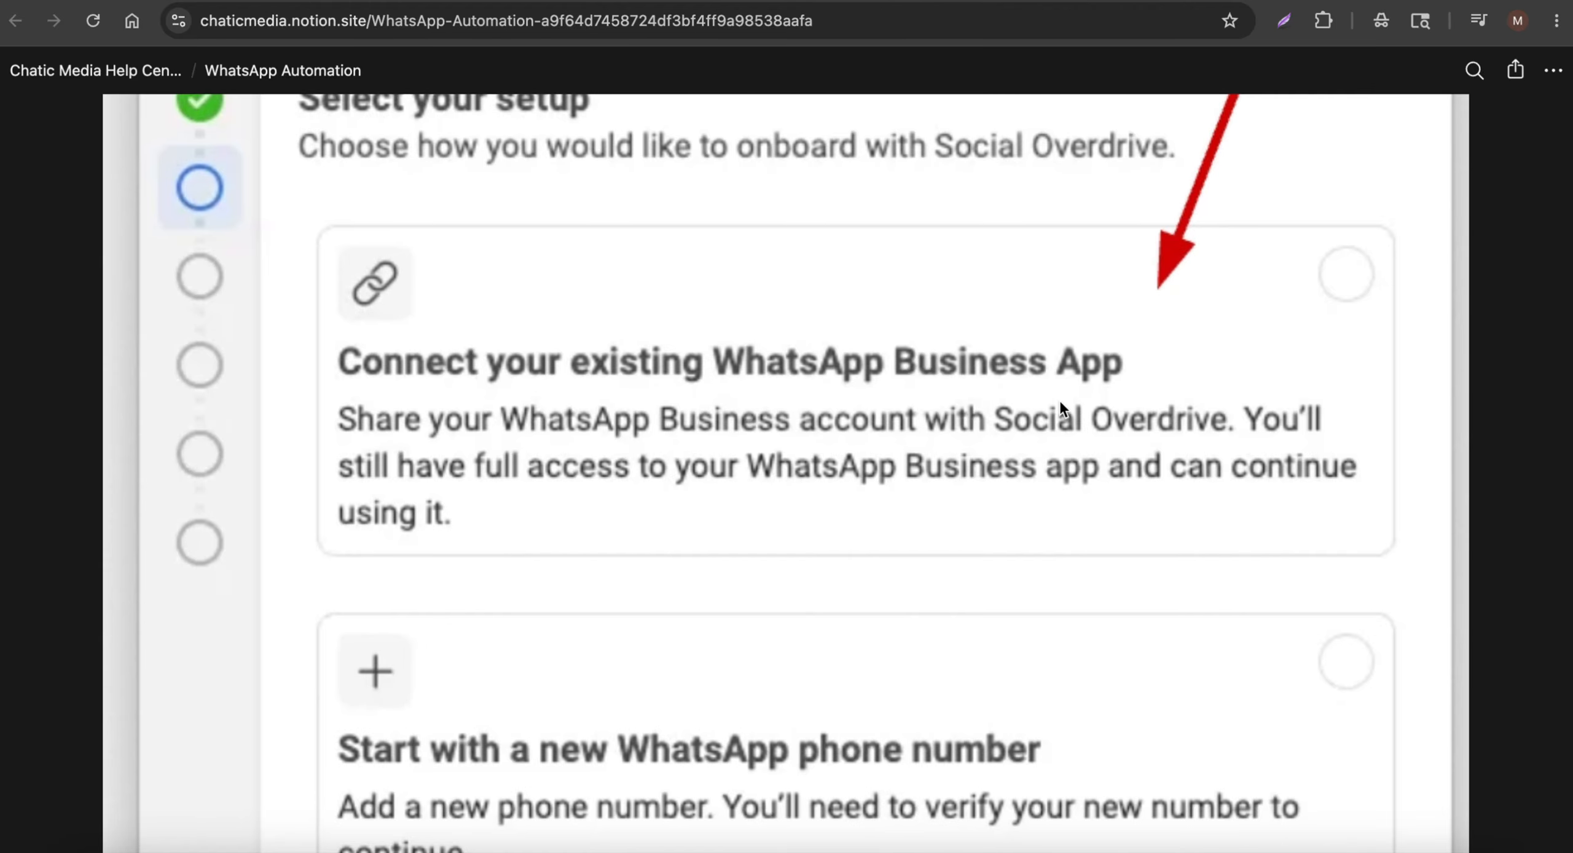
pyautogui.scroll(7, 774, 378)
pyautogui.scroll(-6, 774, 379)
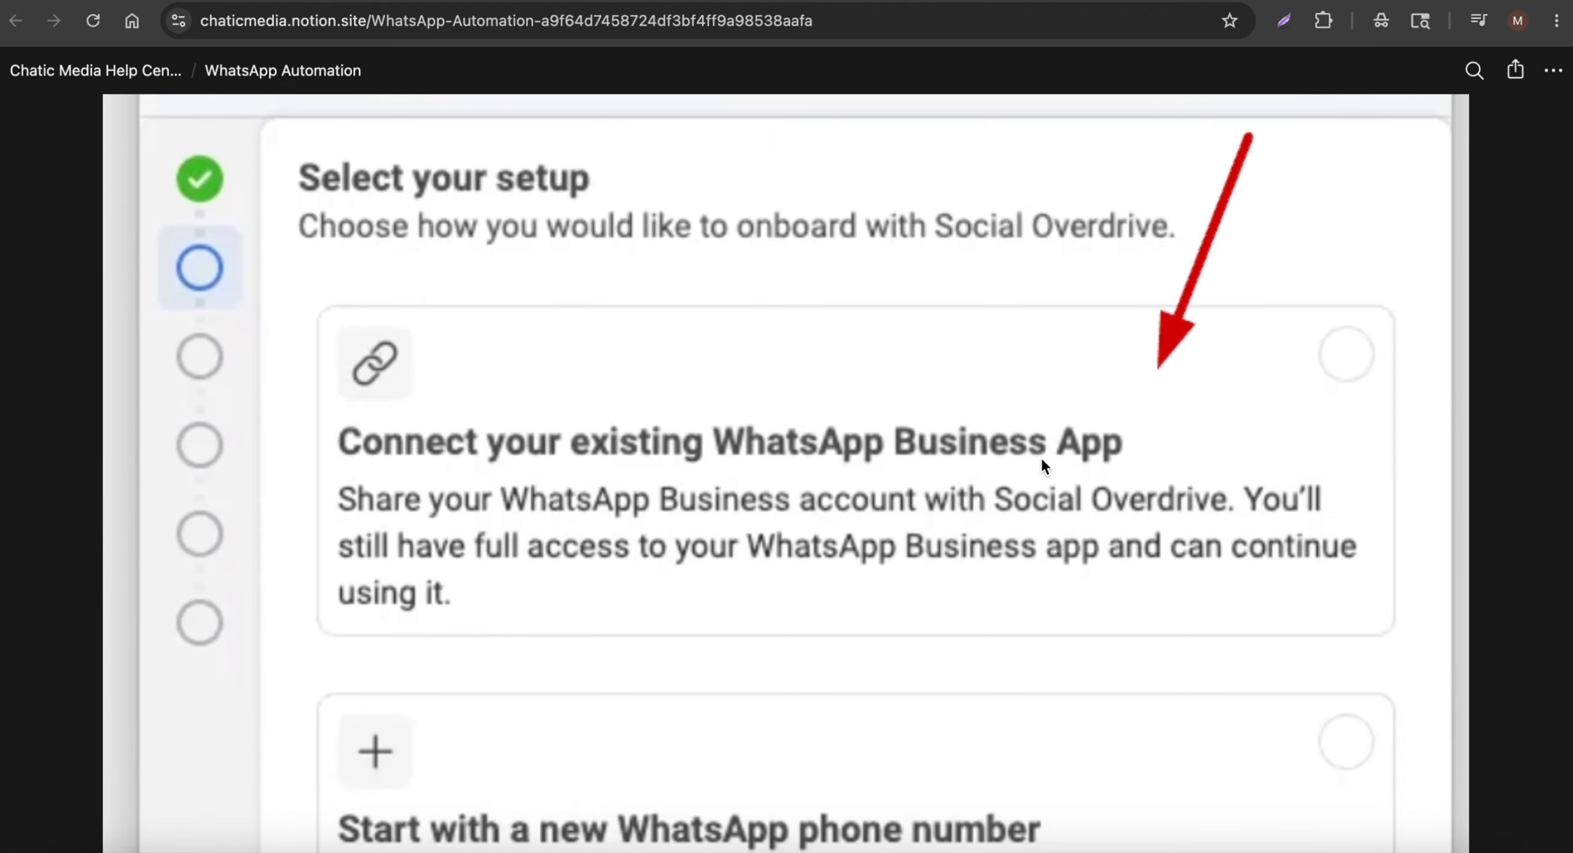
pyautogui.scroll(-8, 1043, 465)
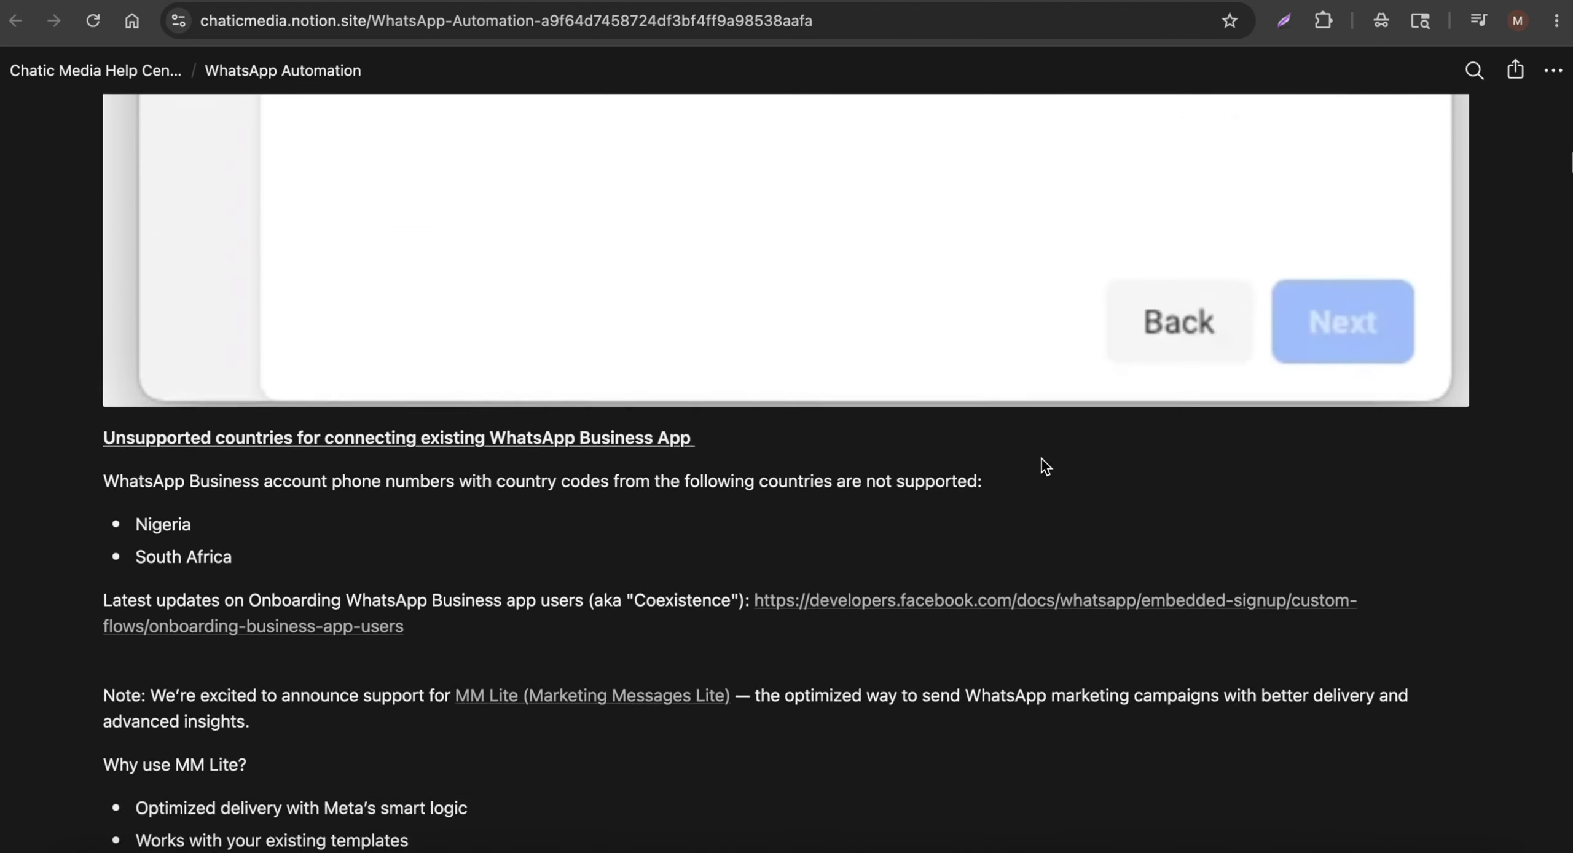
pyautogui.scroll(-4, 1044, 465)
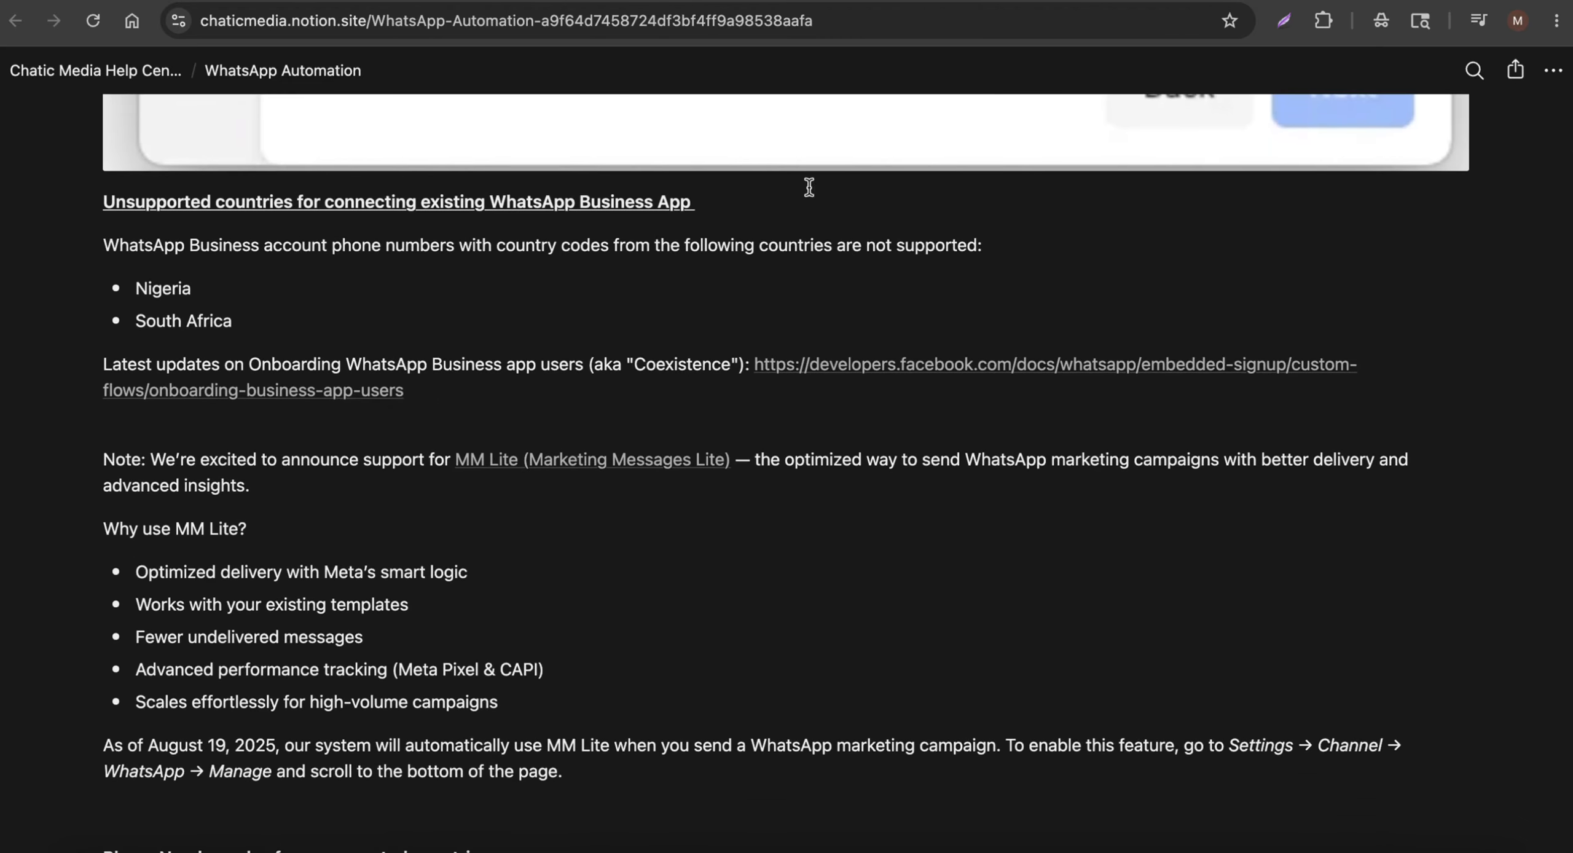
pyautogui.scroll(15, 865, 361)
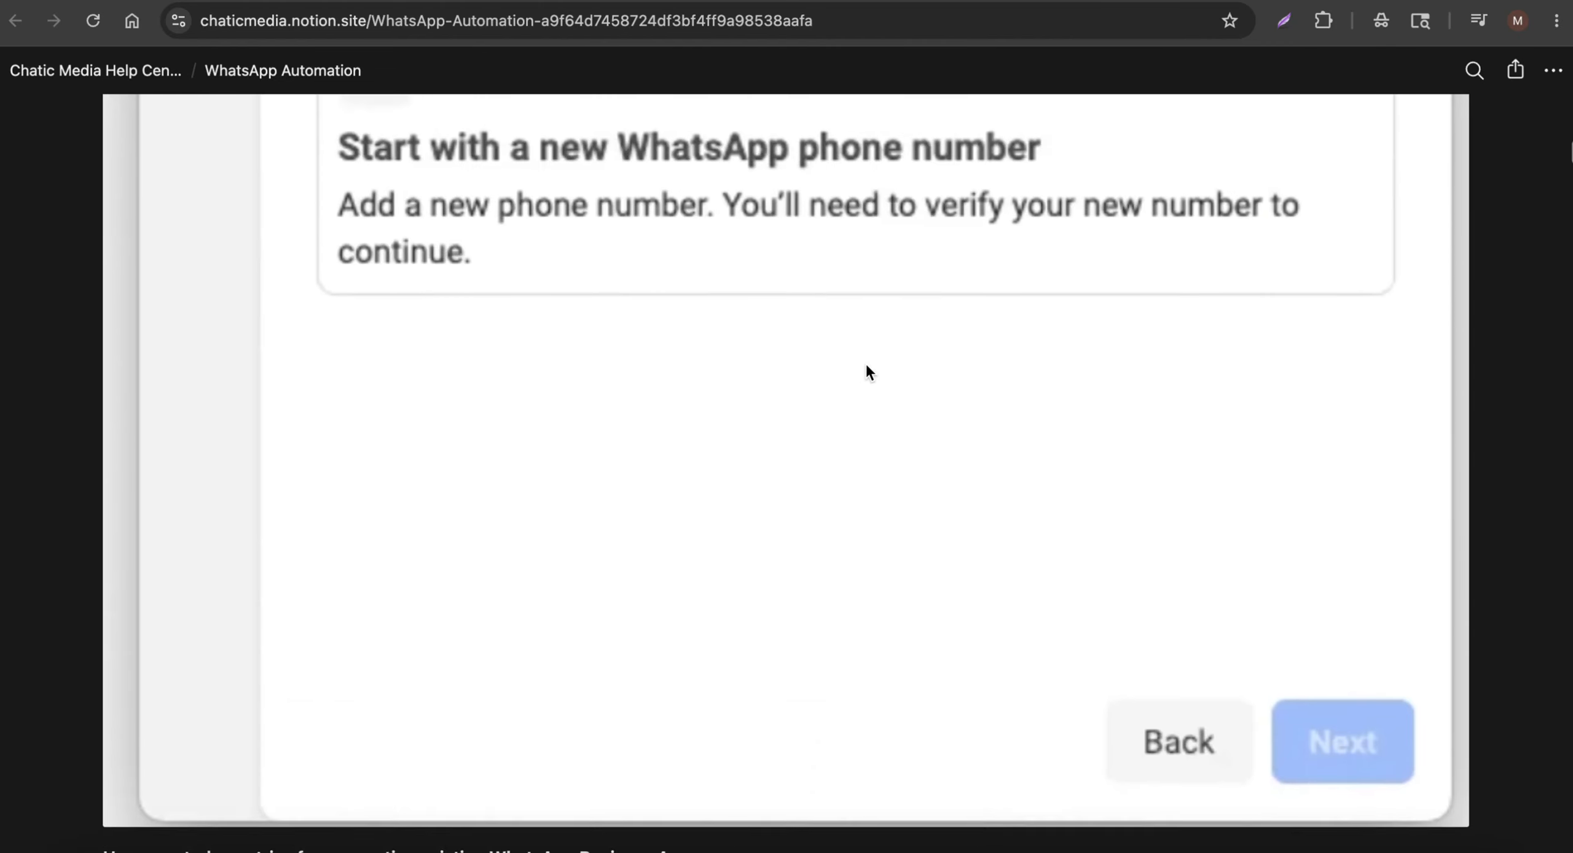
pyautogui.scroll(2, 865, 364)
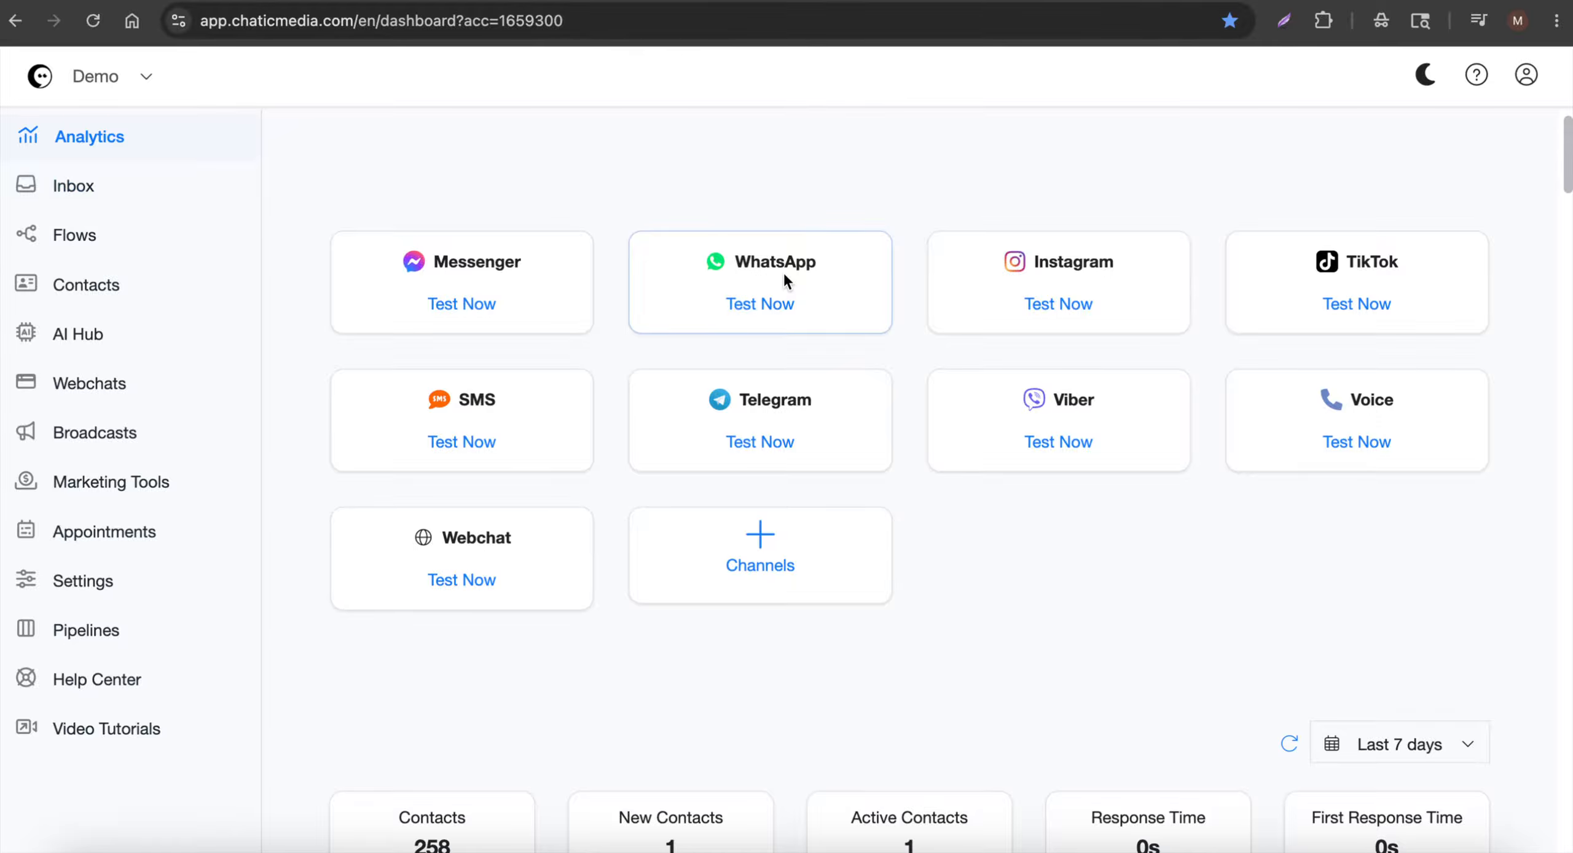
# Switch to the Google Doc 'WhatsApp Lead Generation Chatbot Flow for a Business Coach'
pyautogui.click(785, 1)
pyautogui.scroll(-4, 758, 318)
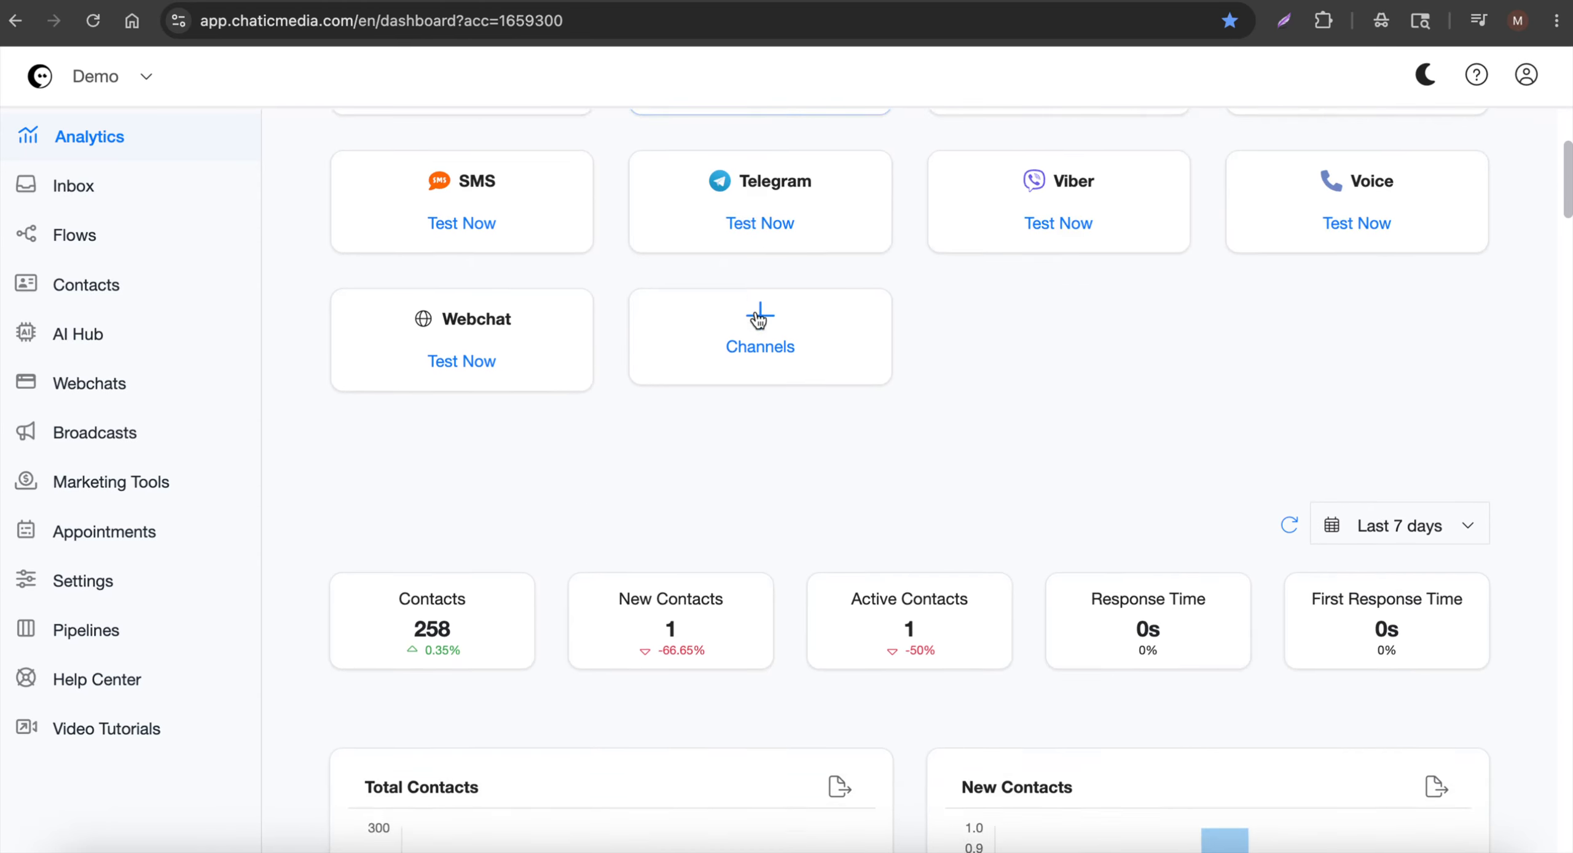
pyautogui.scroll(4, 757, 304)
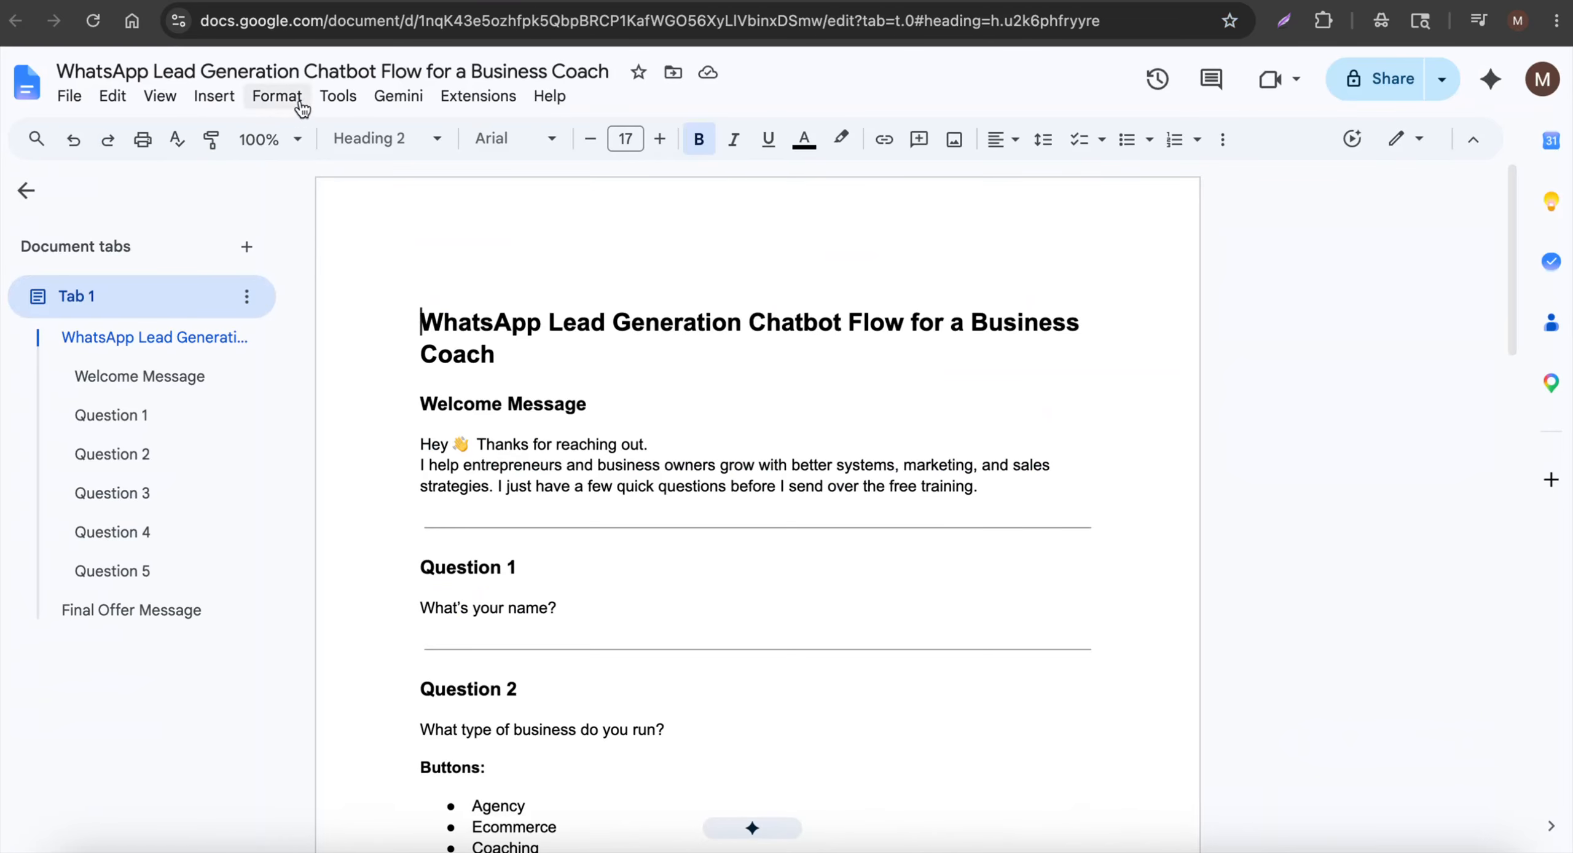
pyautogui.scroll(-1, 661, 444)
pyautogui.scroll(-2, 662, 443)
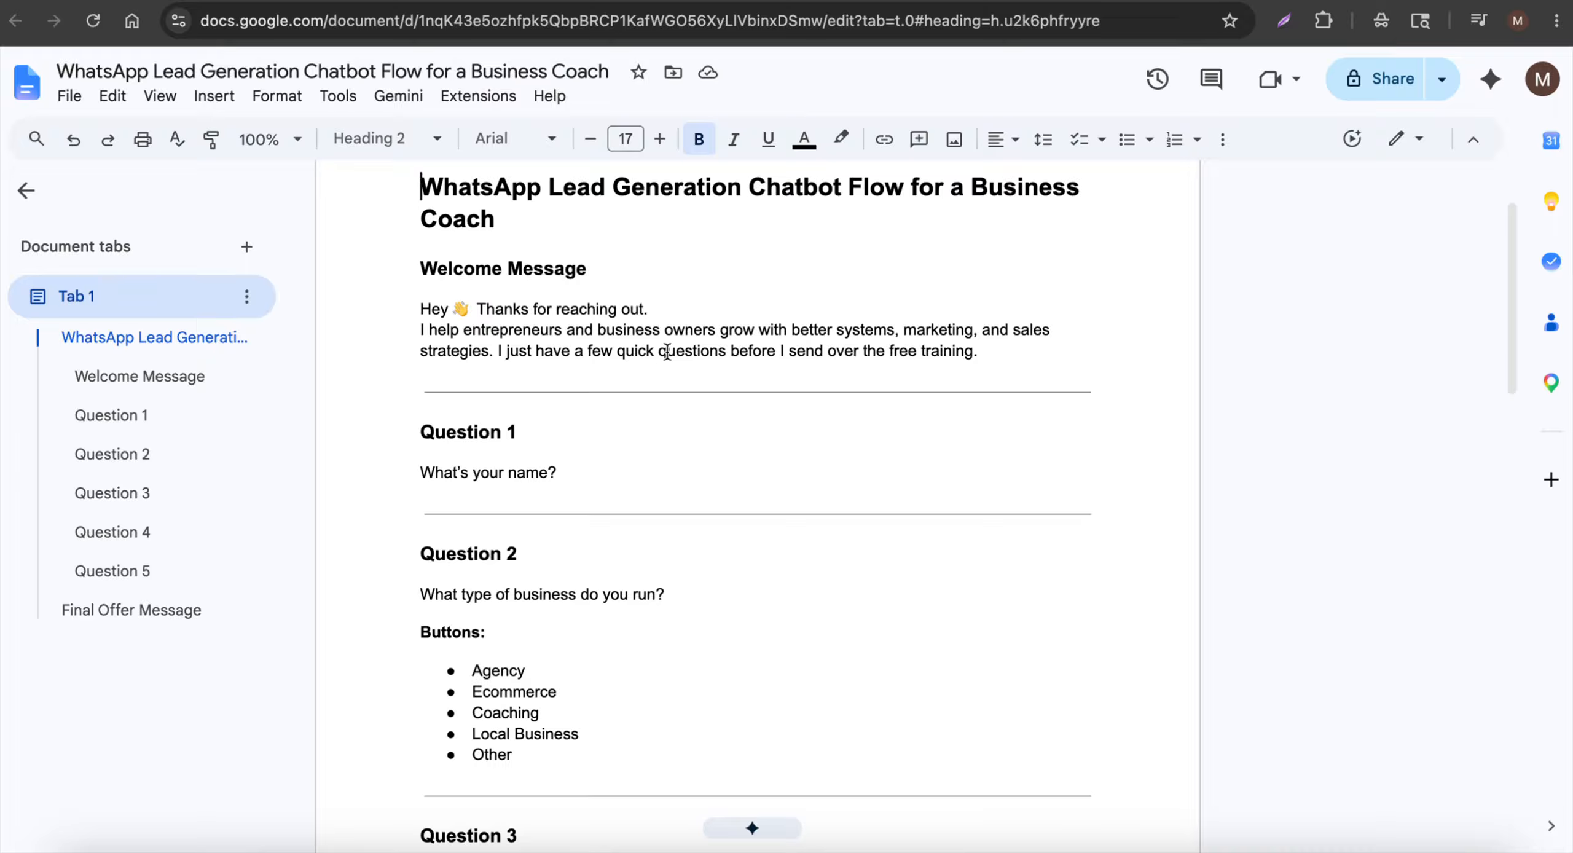
pyautogui.moveTo(659, 350); pyautogui.dragTo(1004, 343)
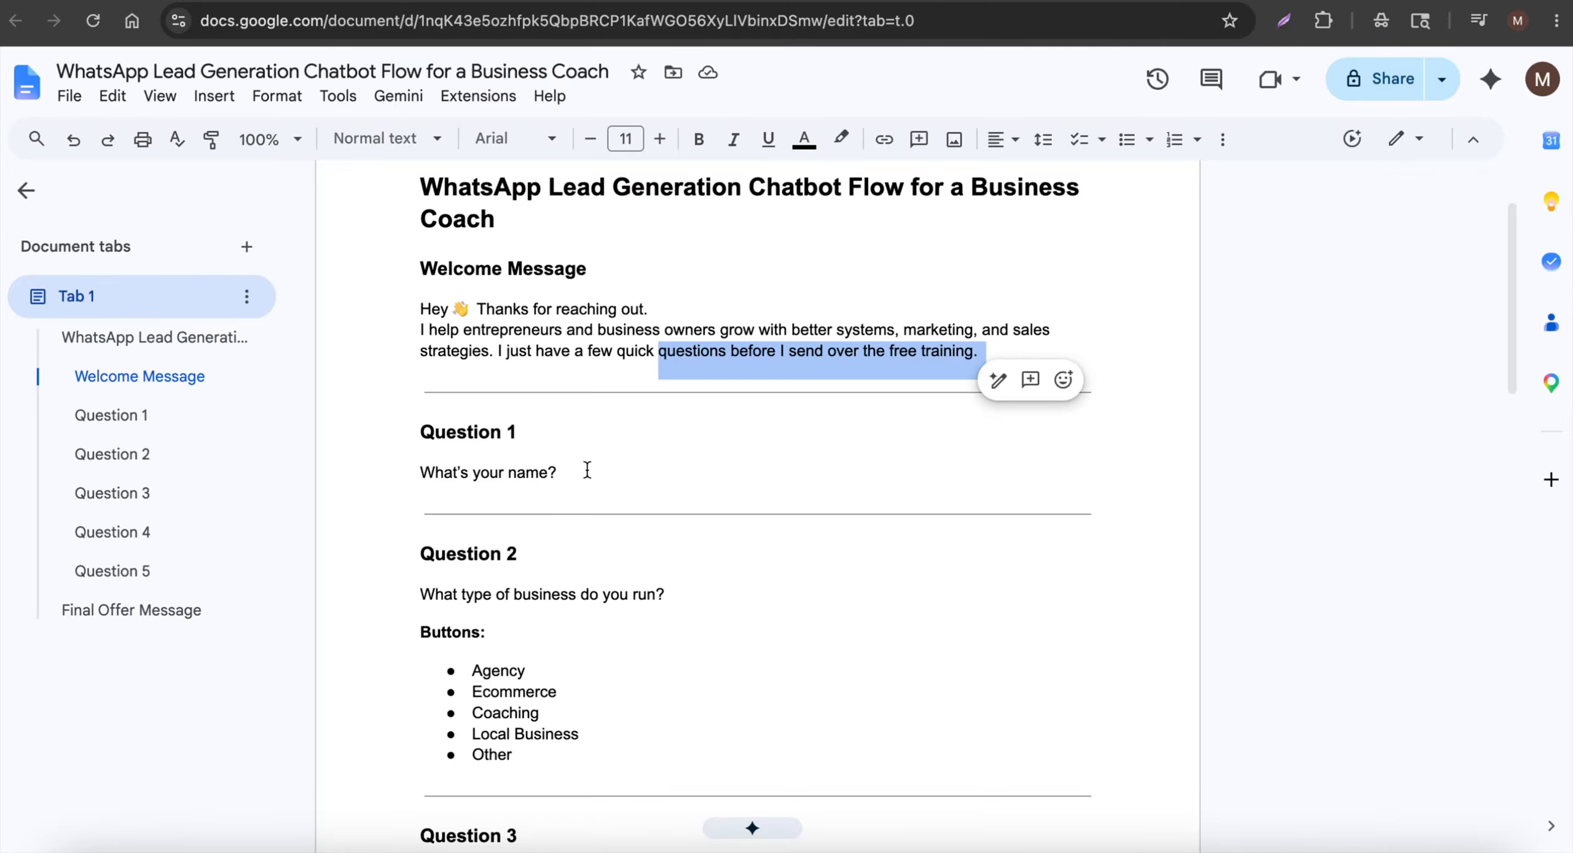
pyautogui.scroll(-4, 587, 470)
pyautogui.scroll(-10, 556, 431)
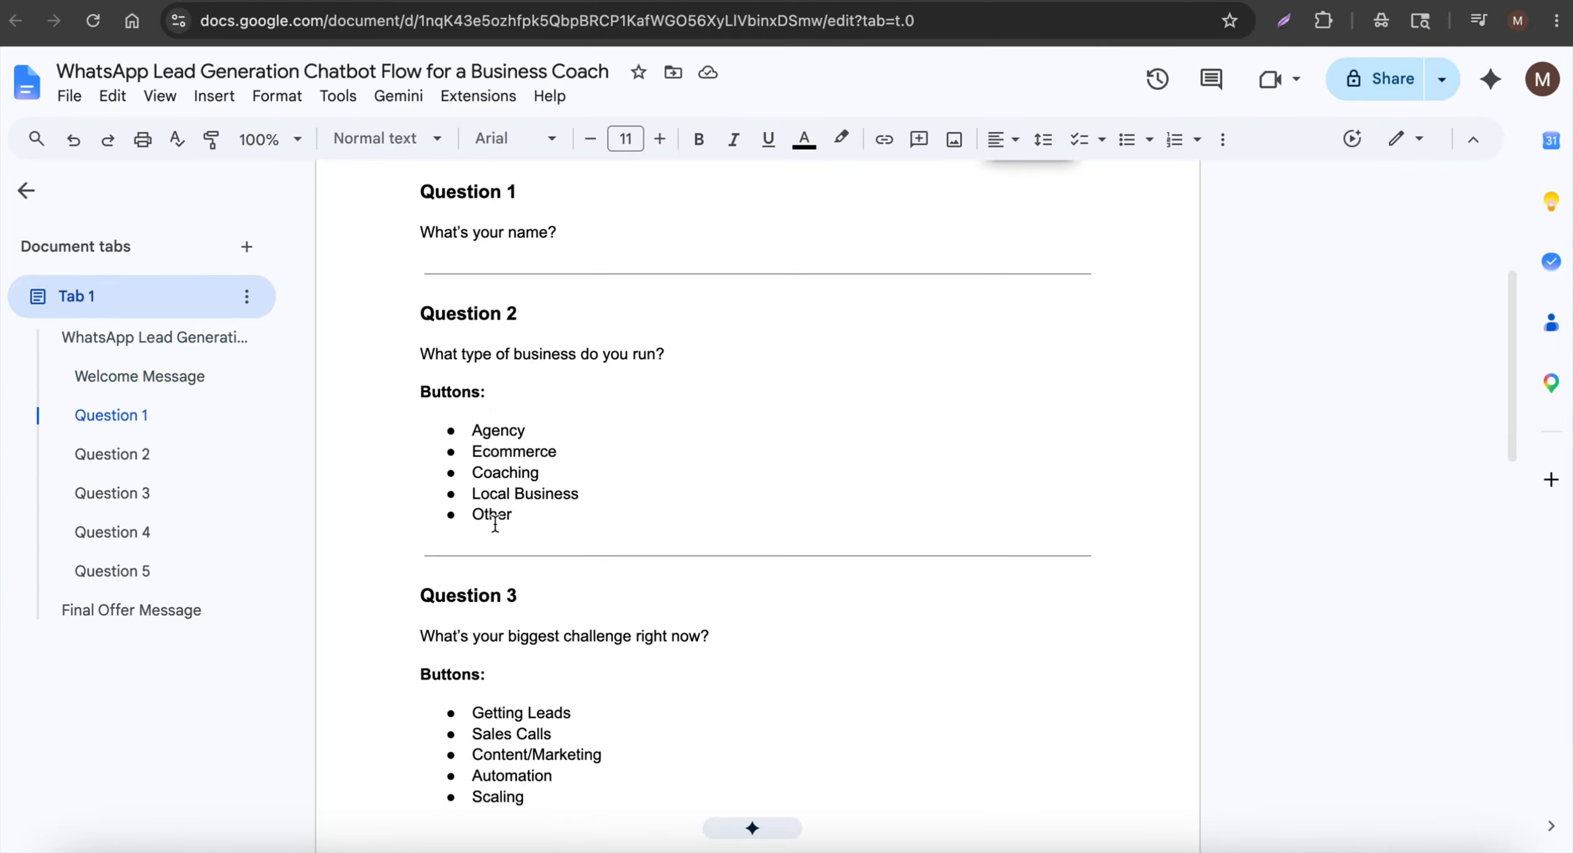
pyautogui.scroll(-3, 496, 523)
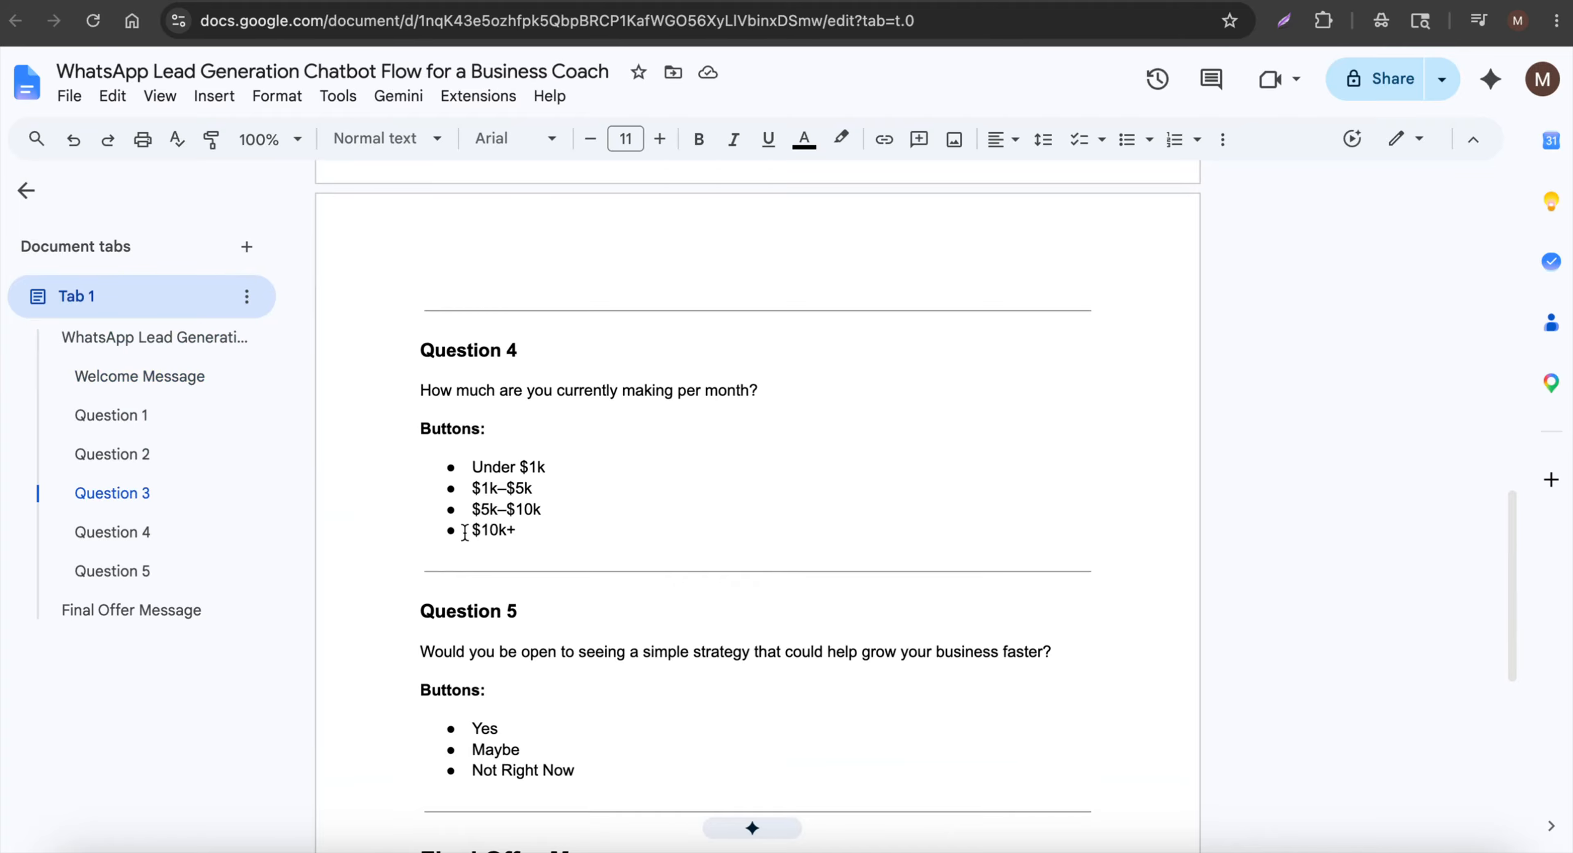
pyautogui.scroll(-3, 465, 533)
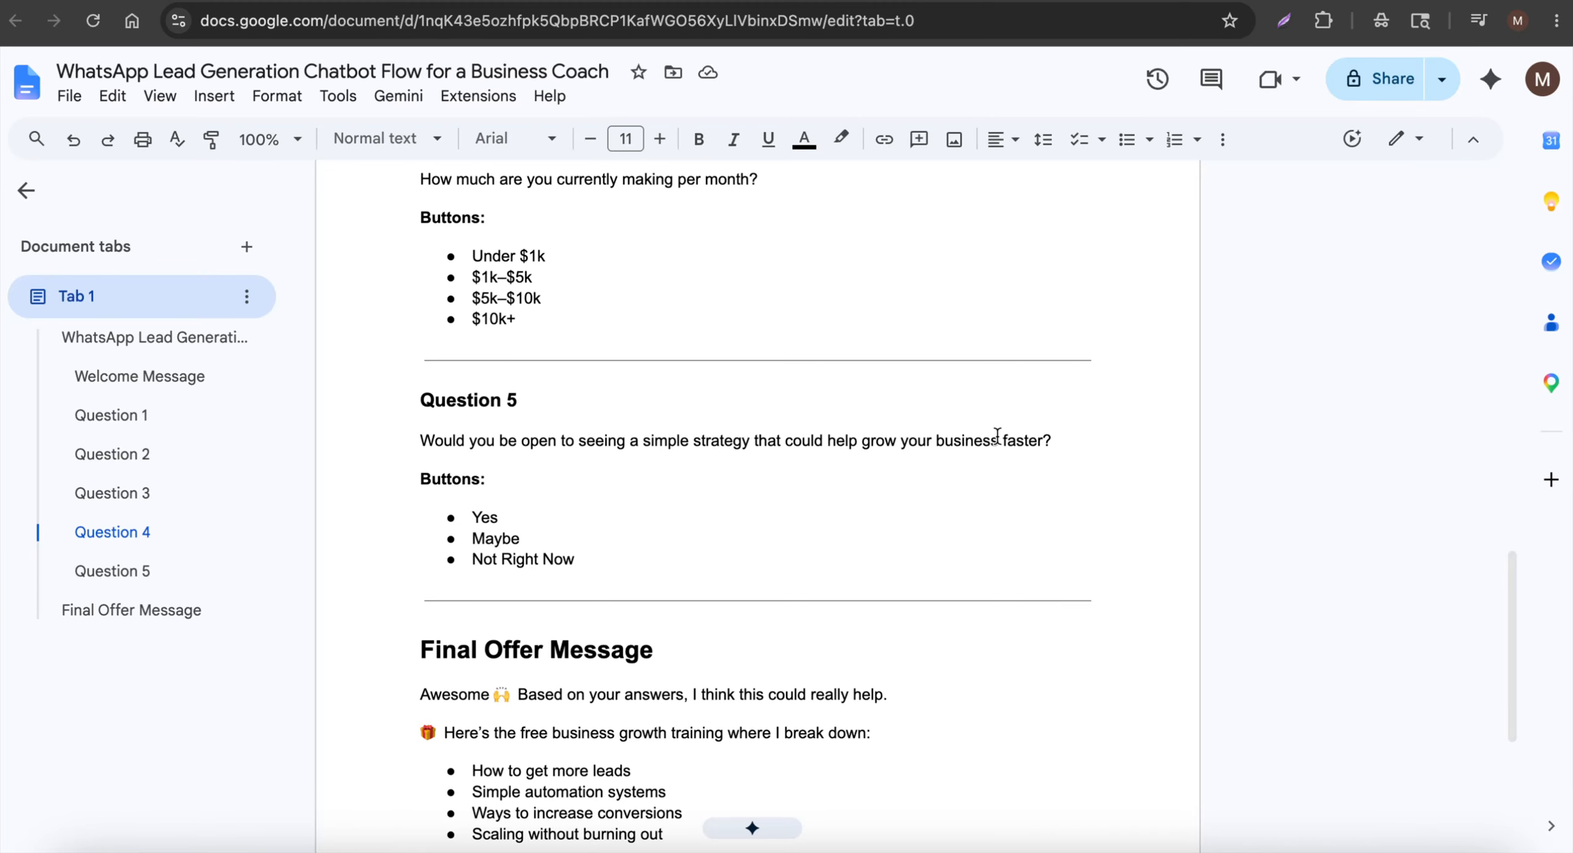
pyautogui.scroll(-3, 527, 460)
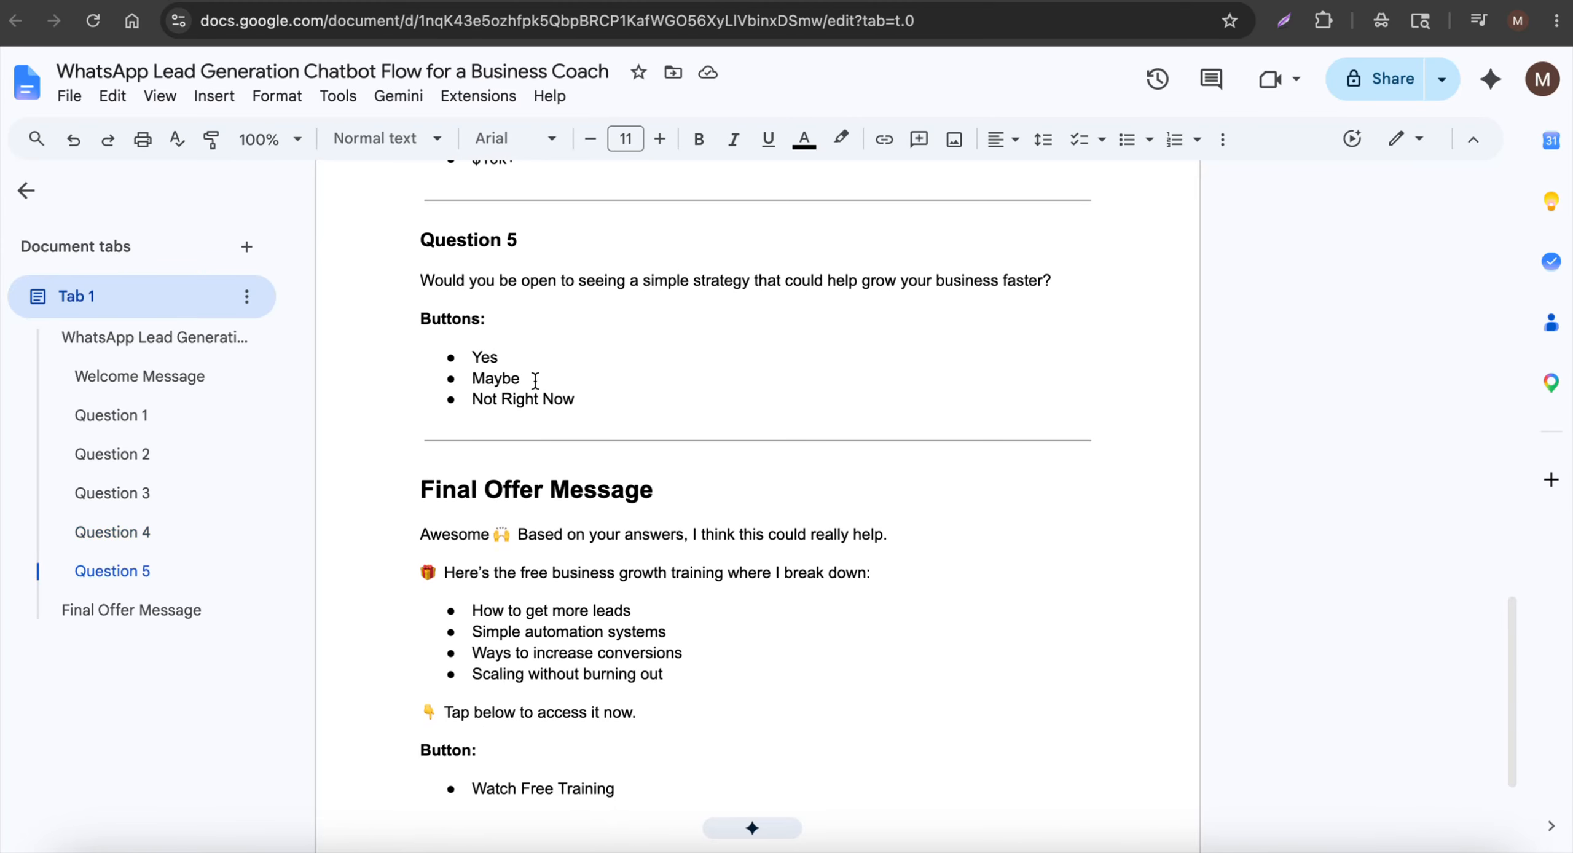
pyautogui.scroll(-3, 528, 377)
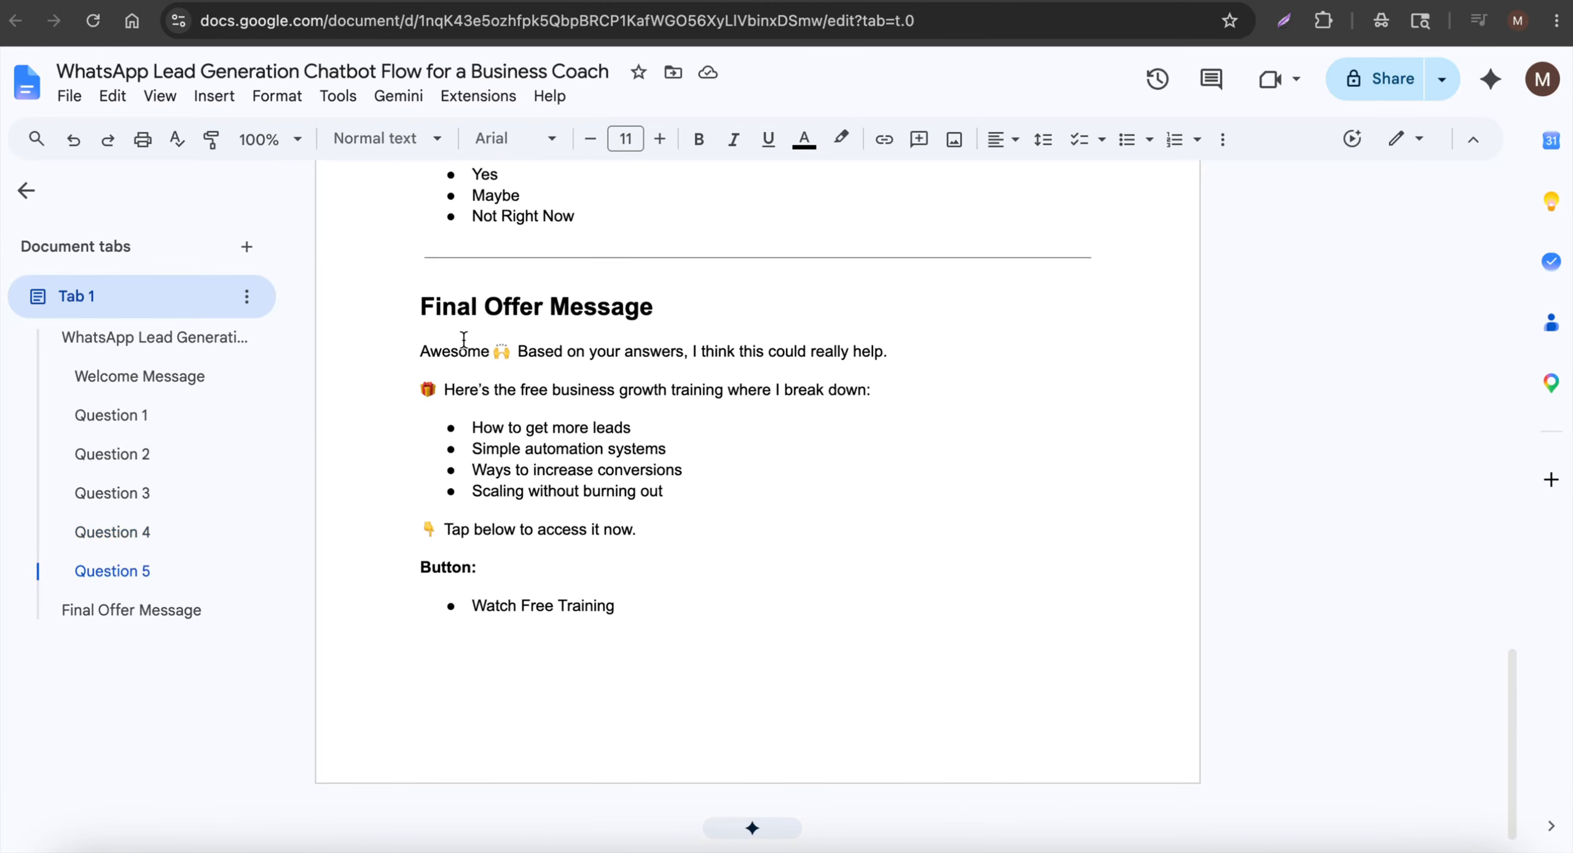
pyautogui.moveTo(417, 344); pyautogui.dragTo(725, 549)
pyautogui.moveTo(618, 614); pyautogui.dragTo(445, 603)
pyautogui.scroll(15, 565, 565)
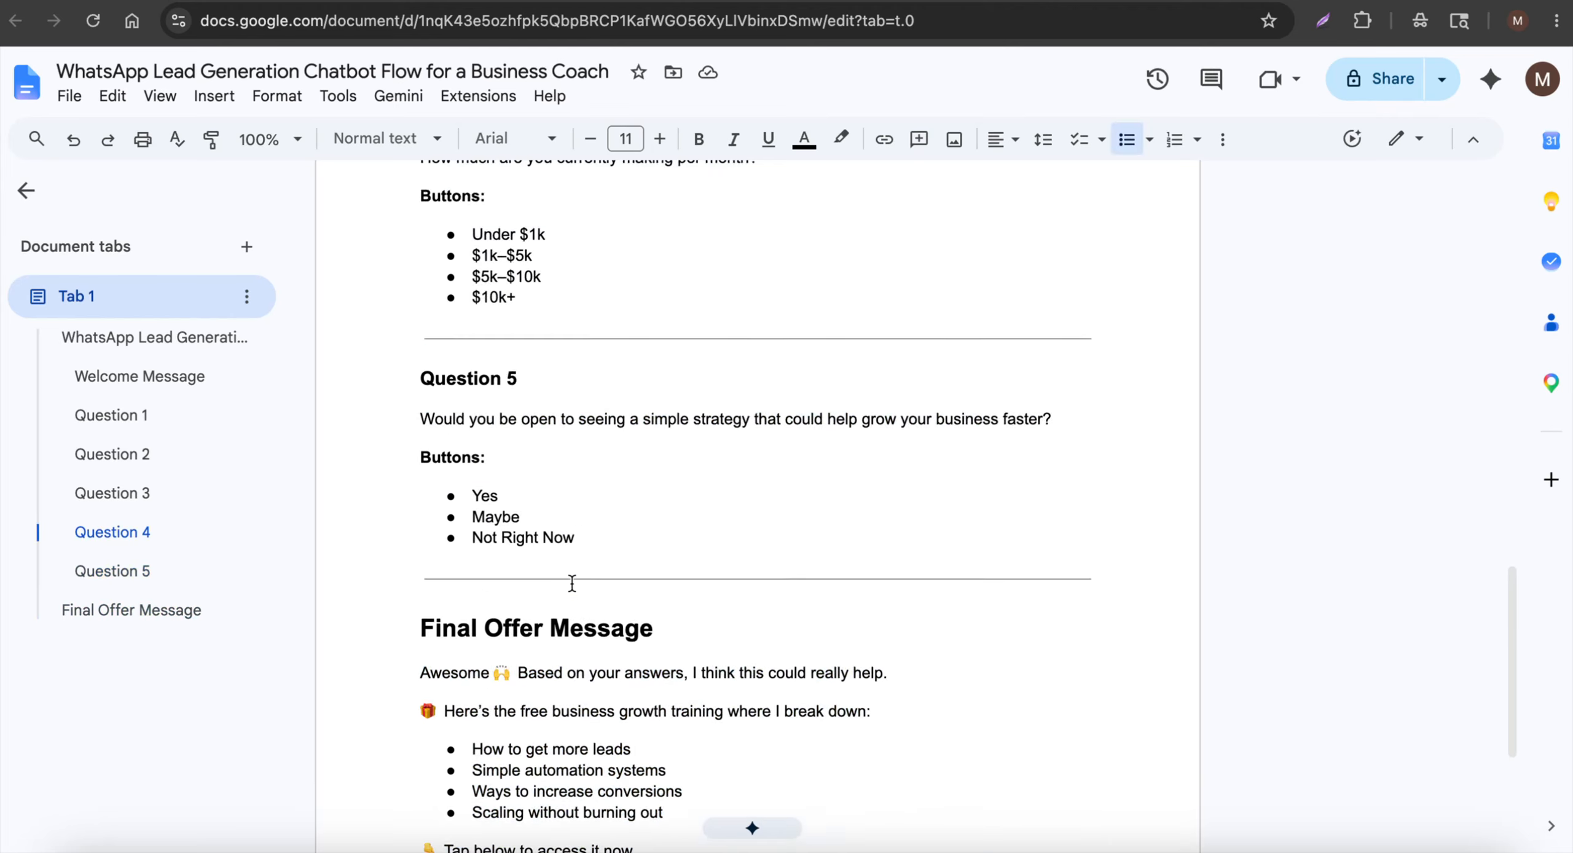
pyautogui.scroll(-15, 563, 522)
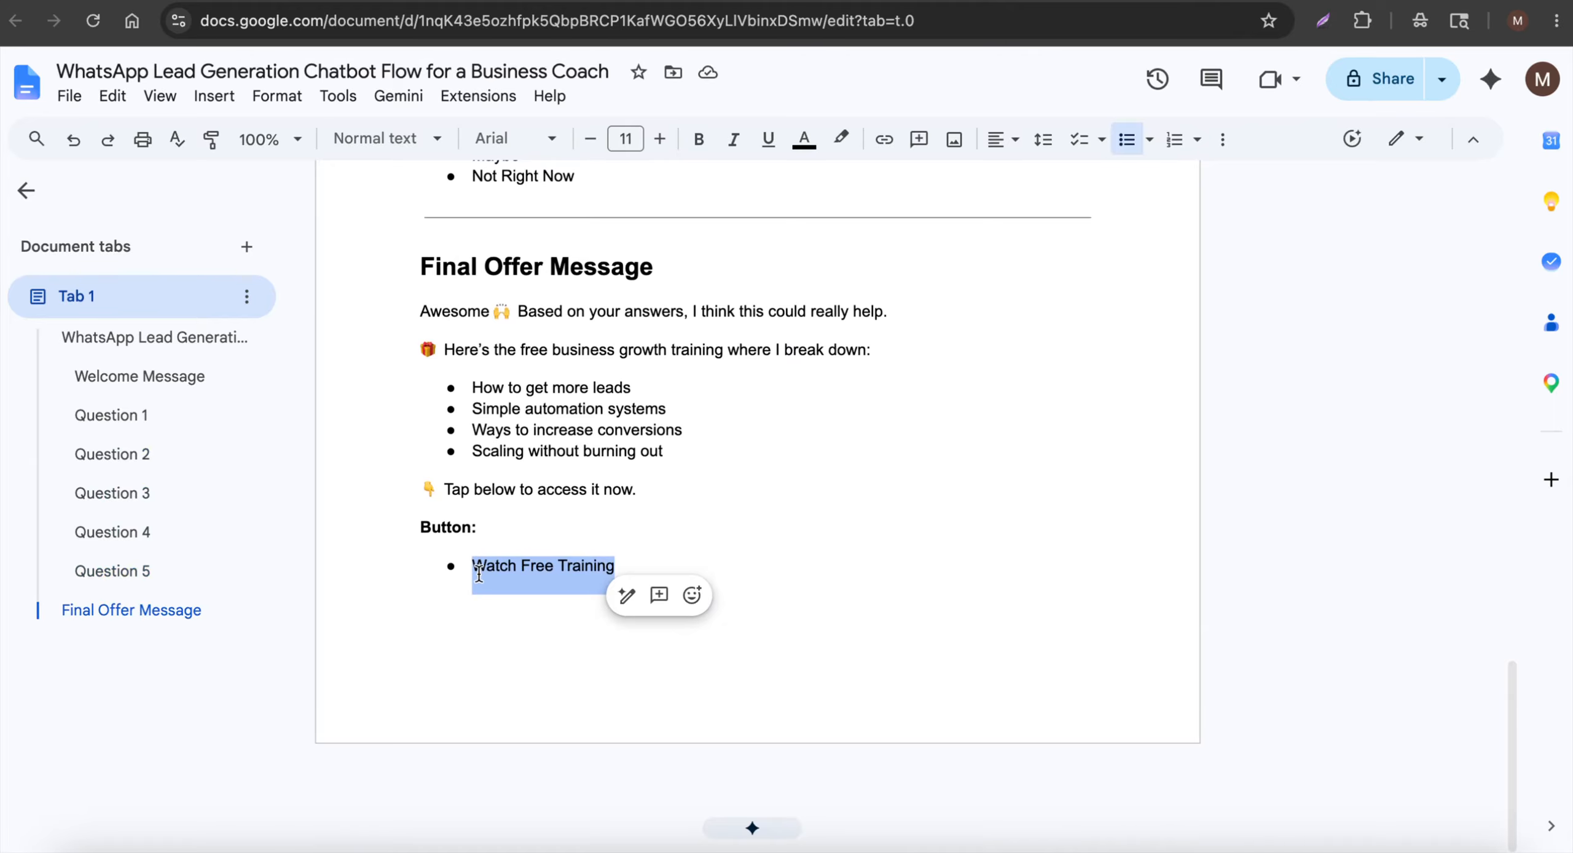
pyautogui.scroll(7, 574, 547)
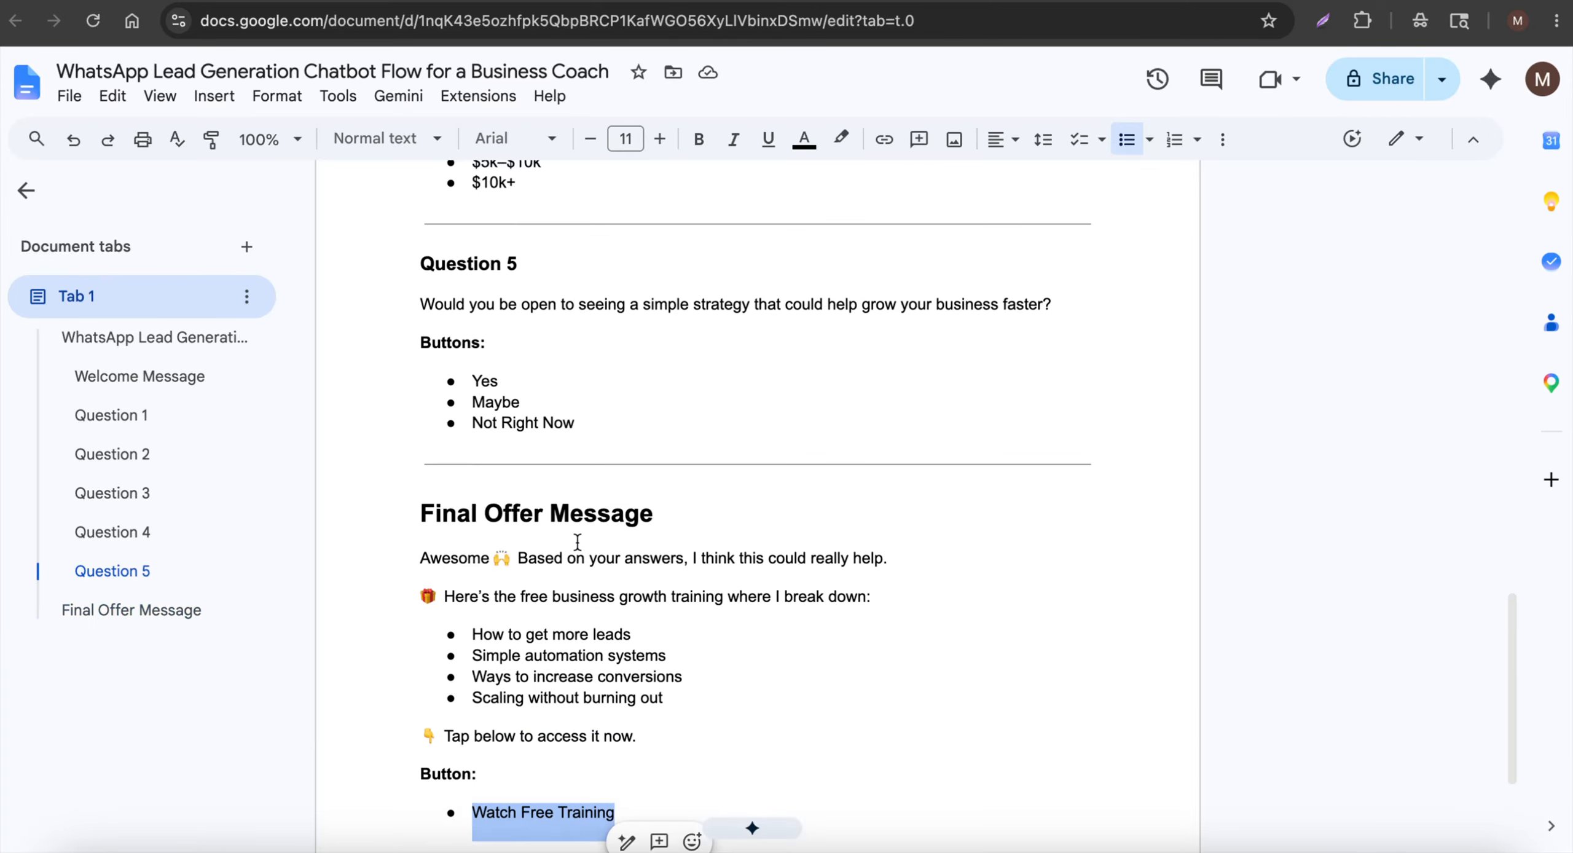
pyautogui.scroll(20, 591, 536)
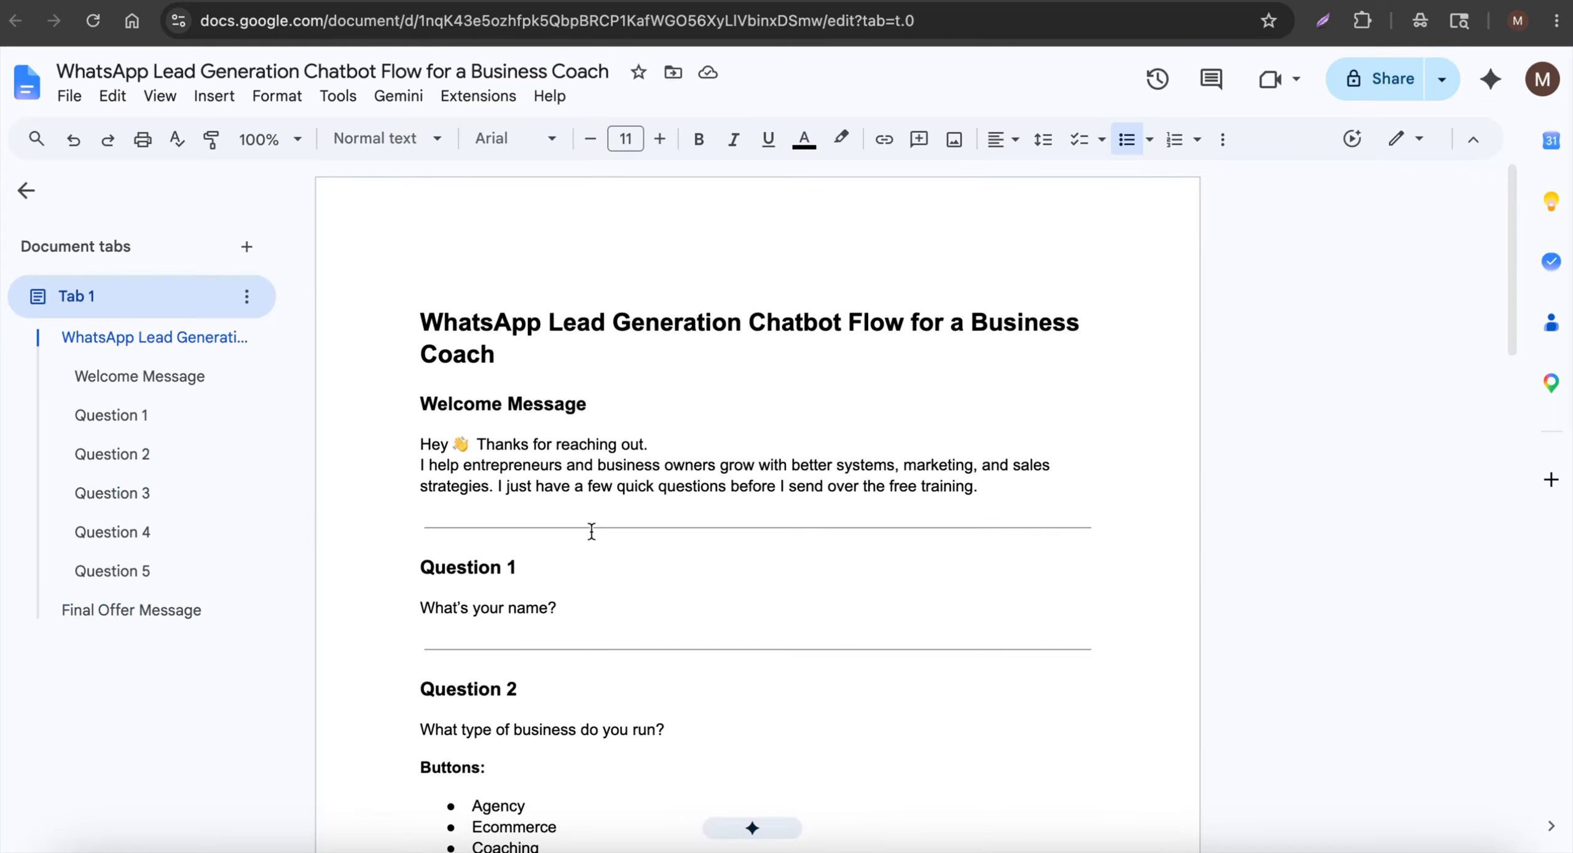
pyautogui.scroll(-5, 601, 527)
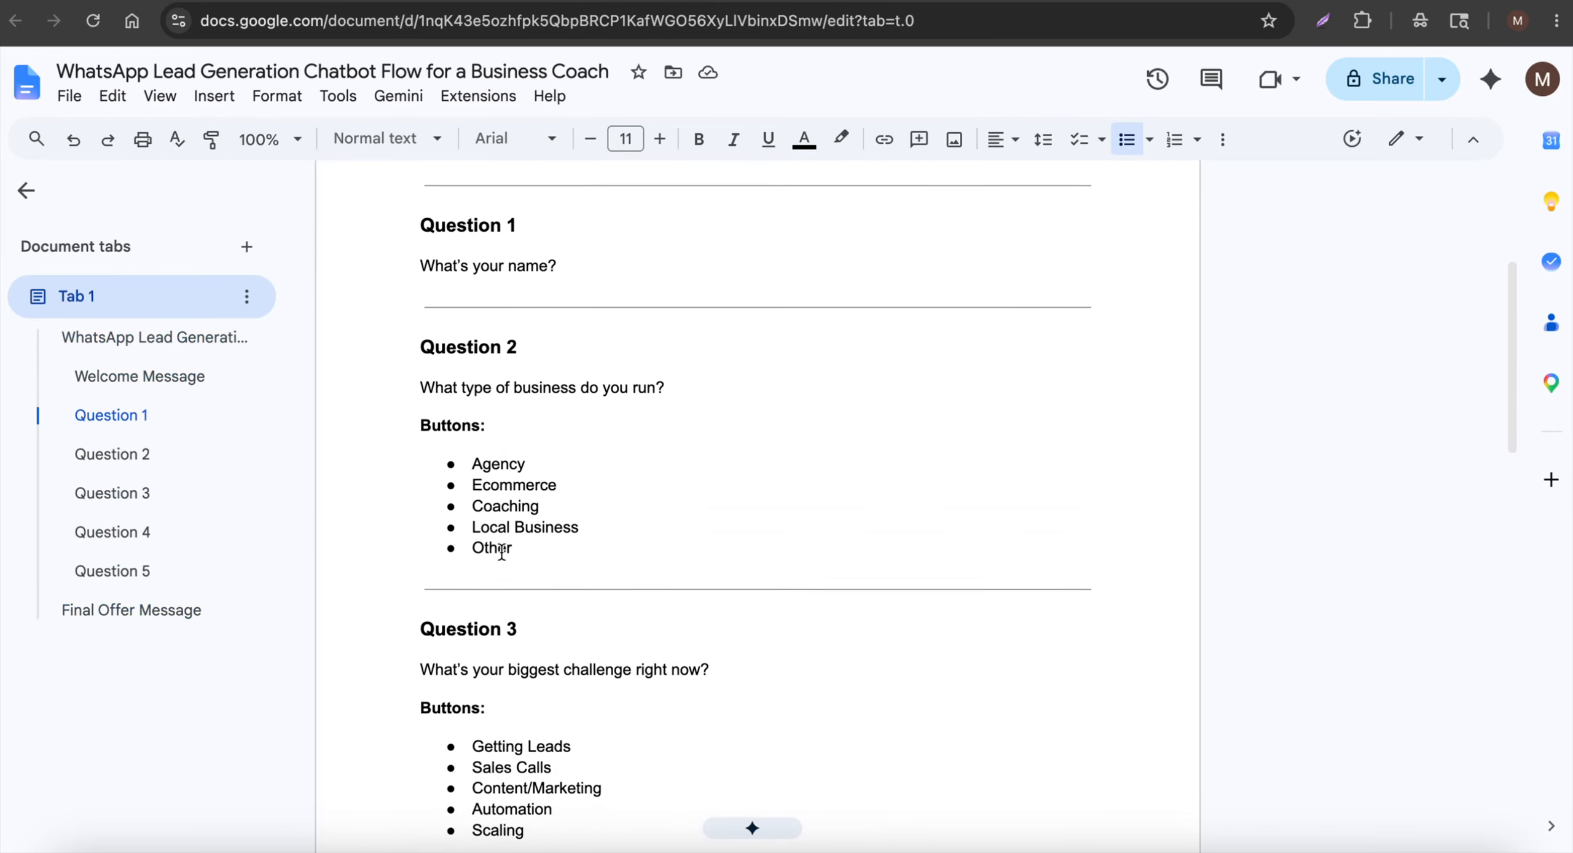
pyautogui.scroll(4, 500, 548)
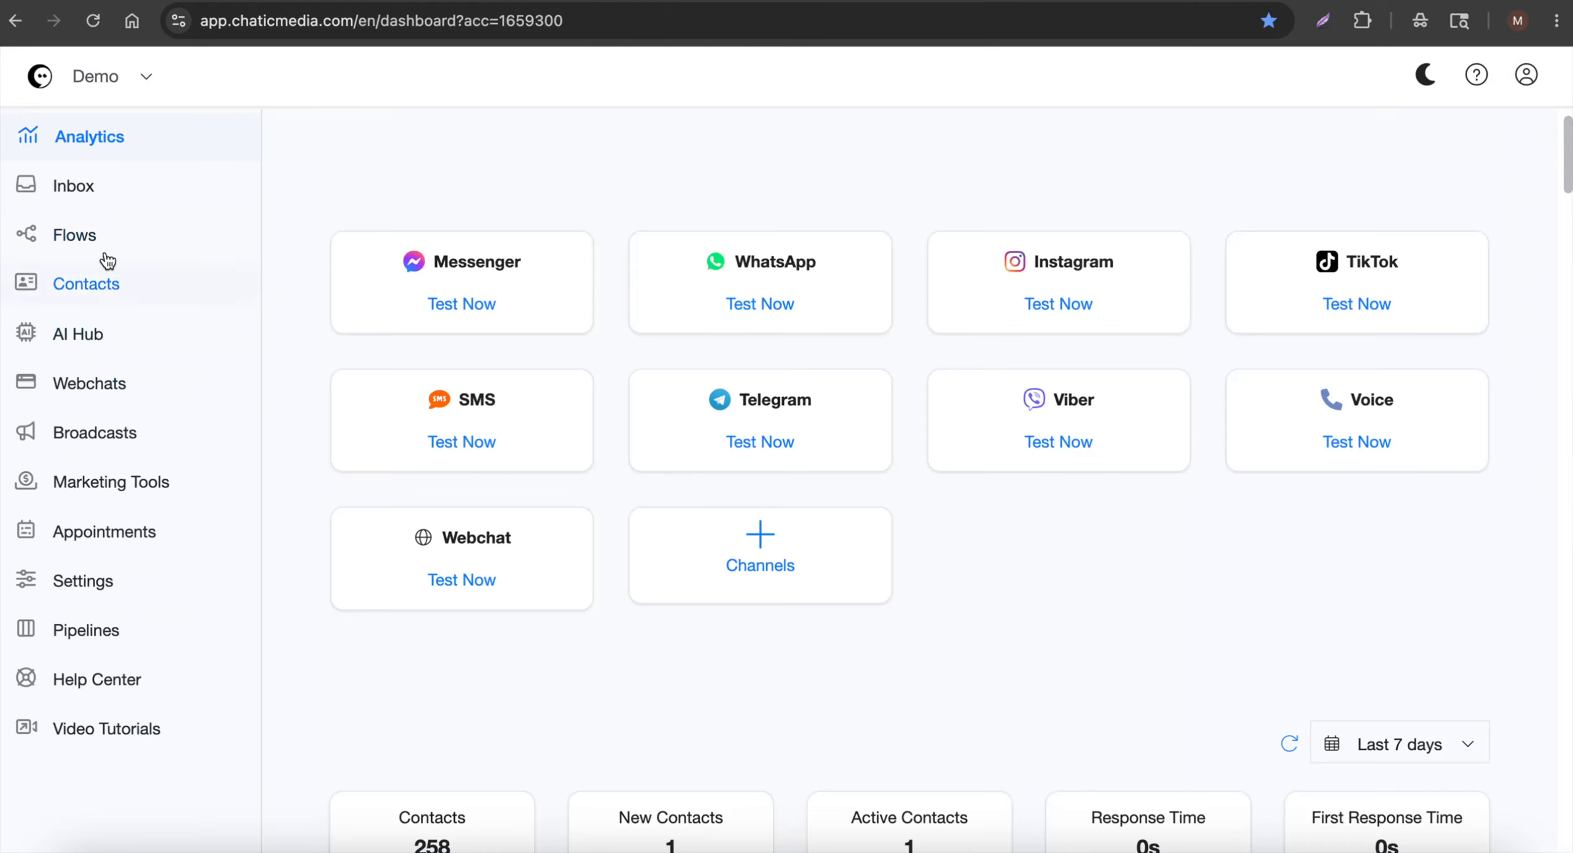
# Create the flow 'Lead Generation Chatbot Flow for a Business Coach', then select the script's welcome text
pyautogui.click(75, 237)
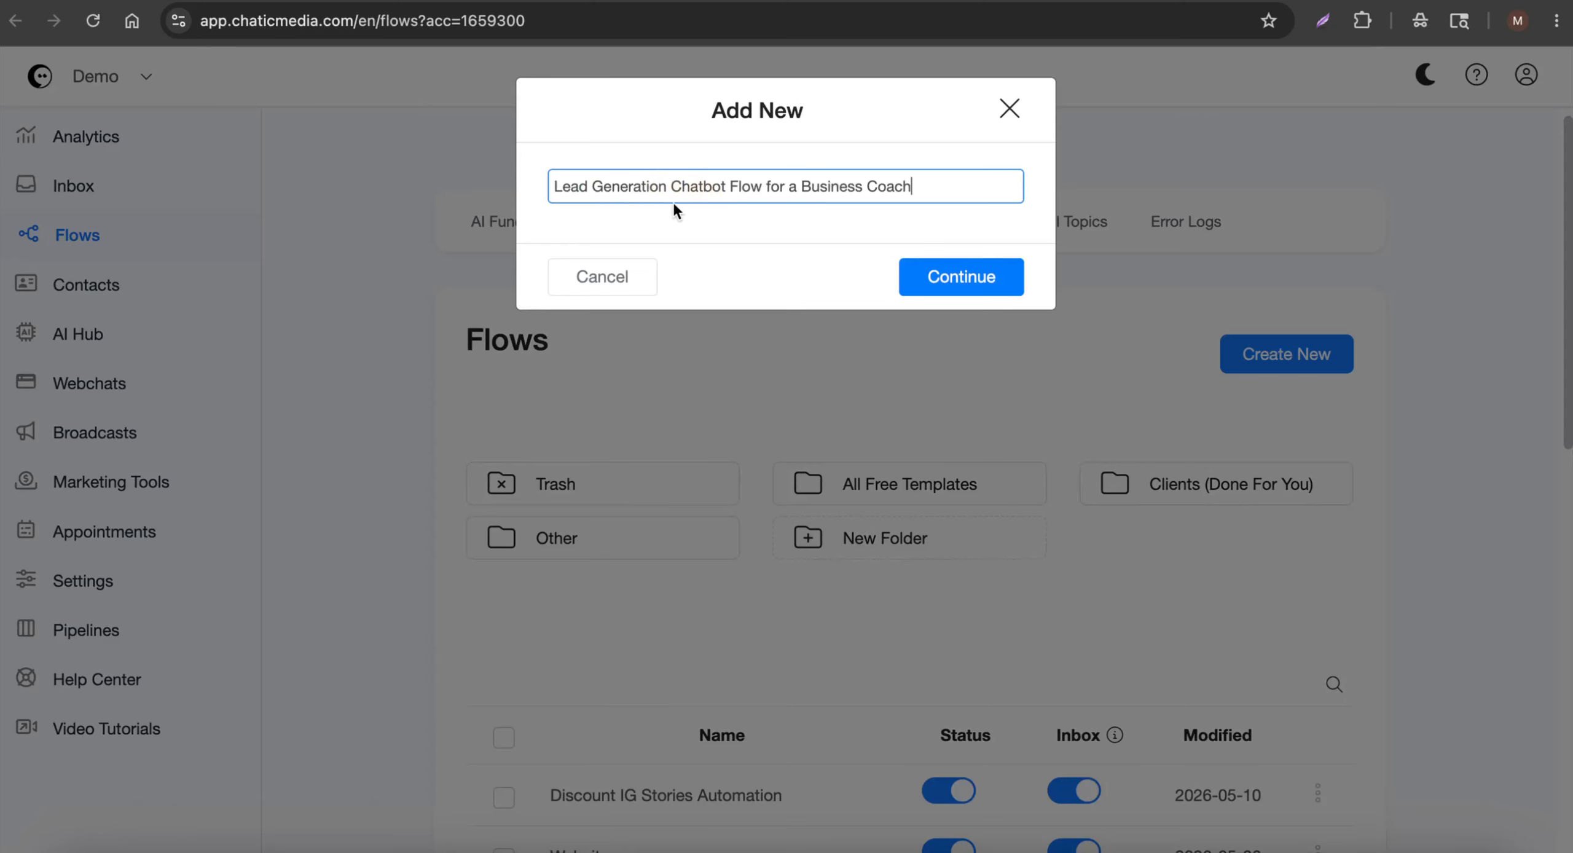
pyautogui.click(935, 275)
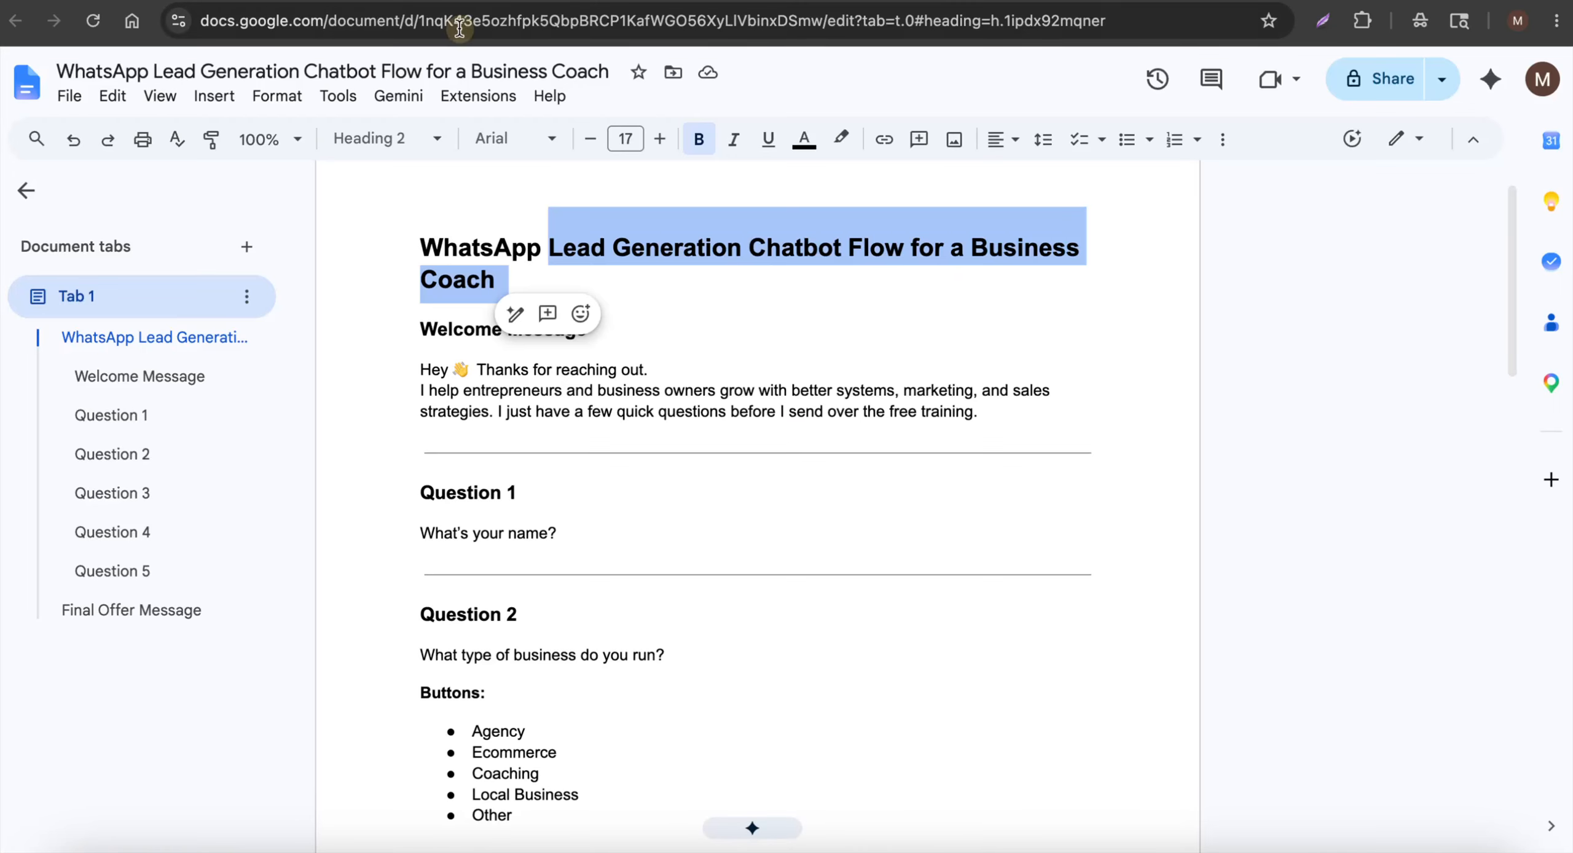
pyautogui.click(449, 408)
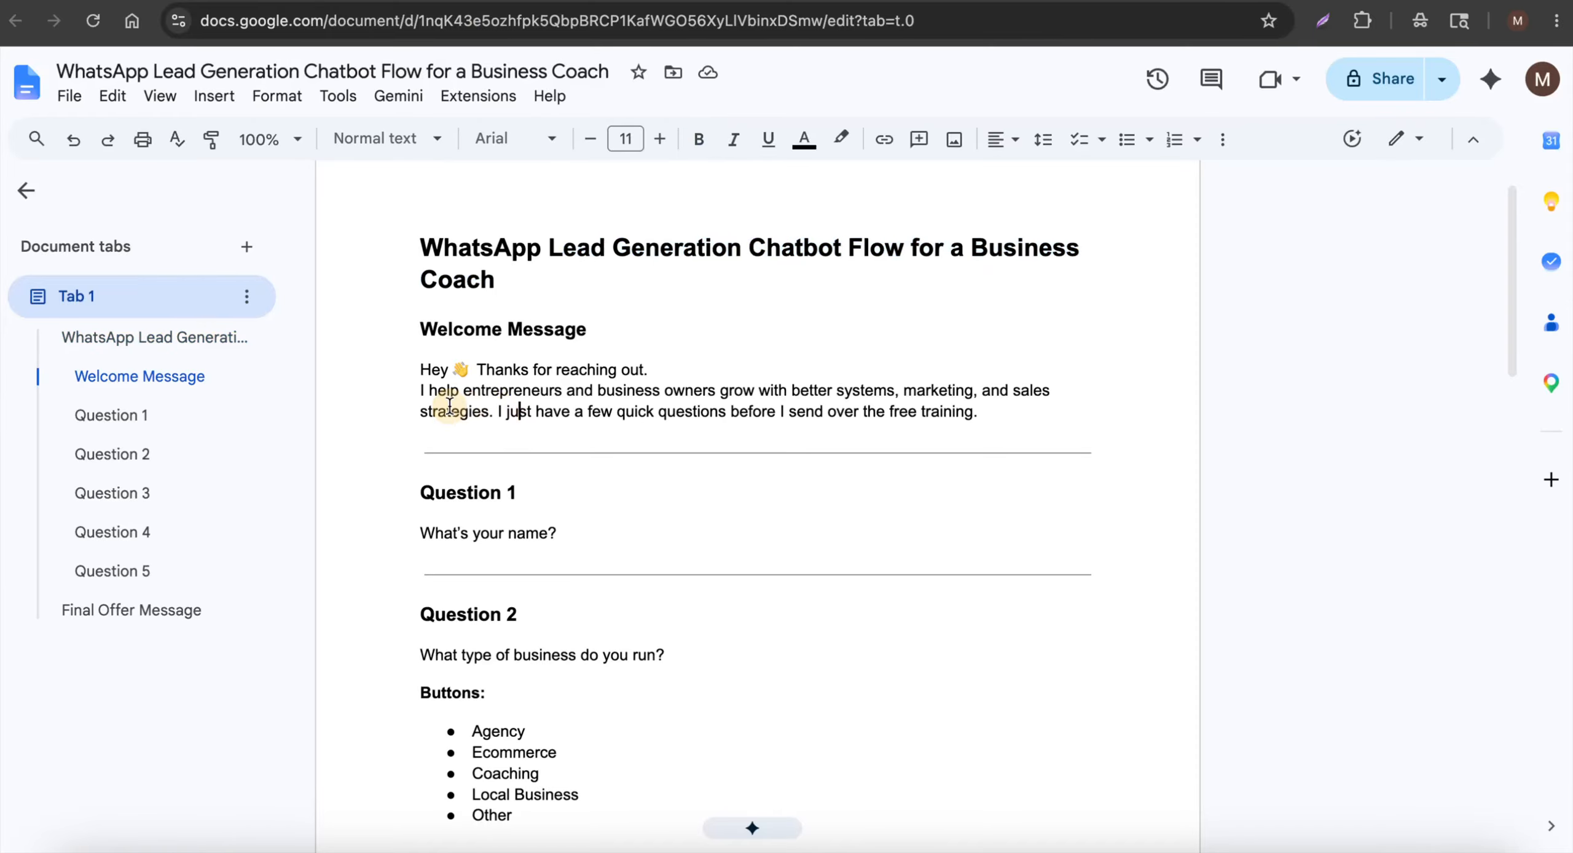
pyautogui.moveTo(421, 368); pyautogui.dragTo(1039, 411)
pyautogui.hotkey('ctrl', 'c')
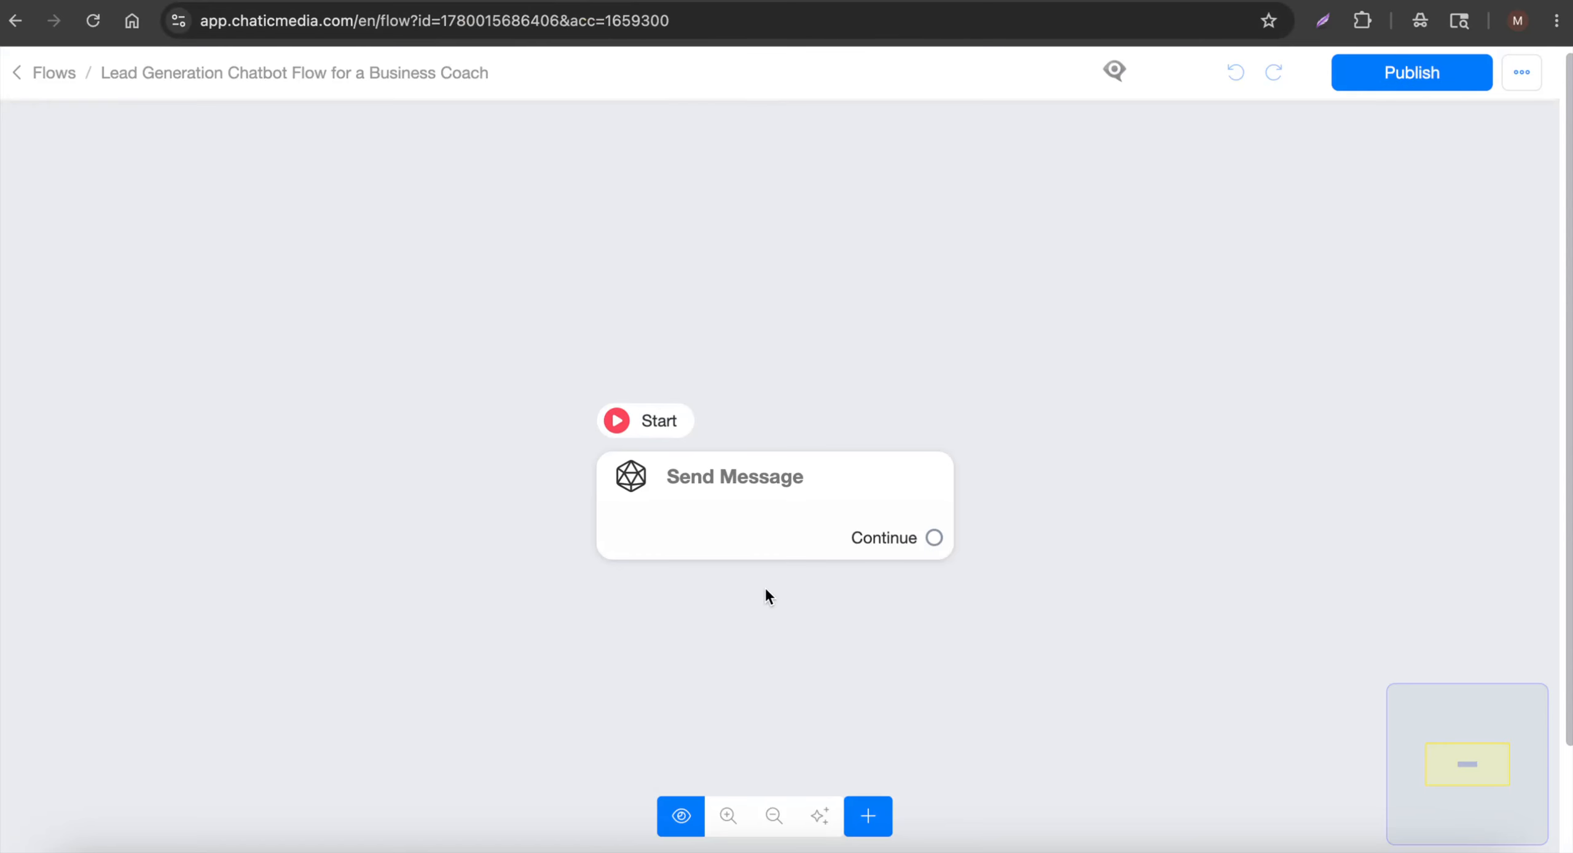
# Paste the welcome message into the Send Message step as a text block
pyautogui.click(768, 535)
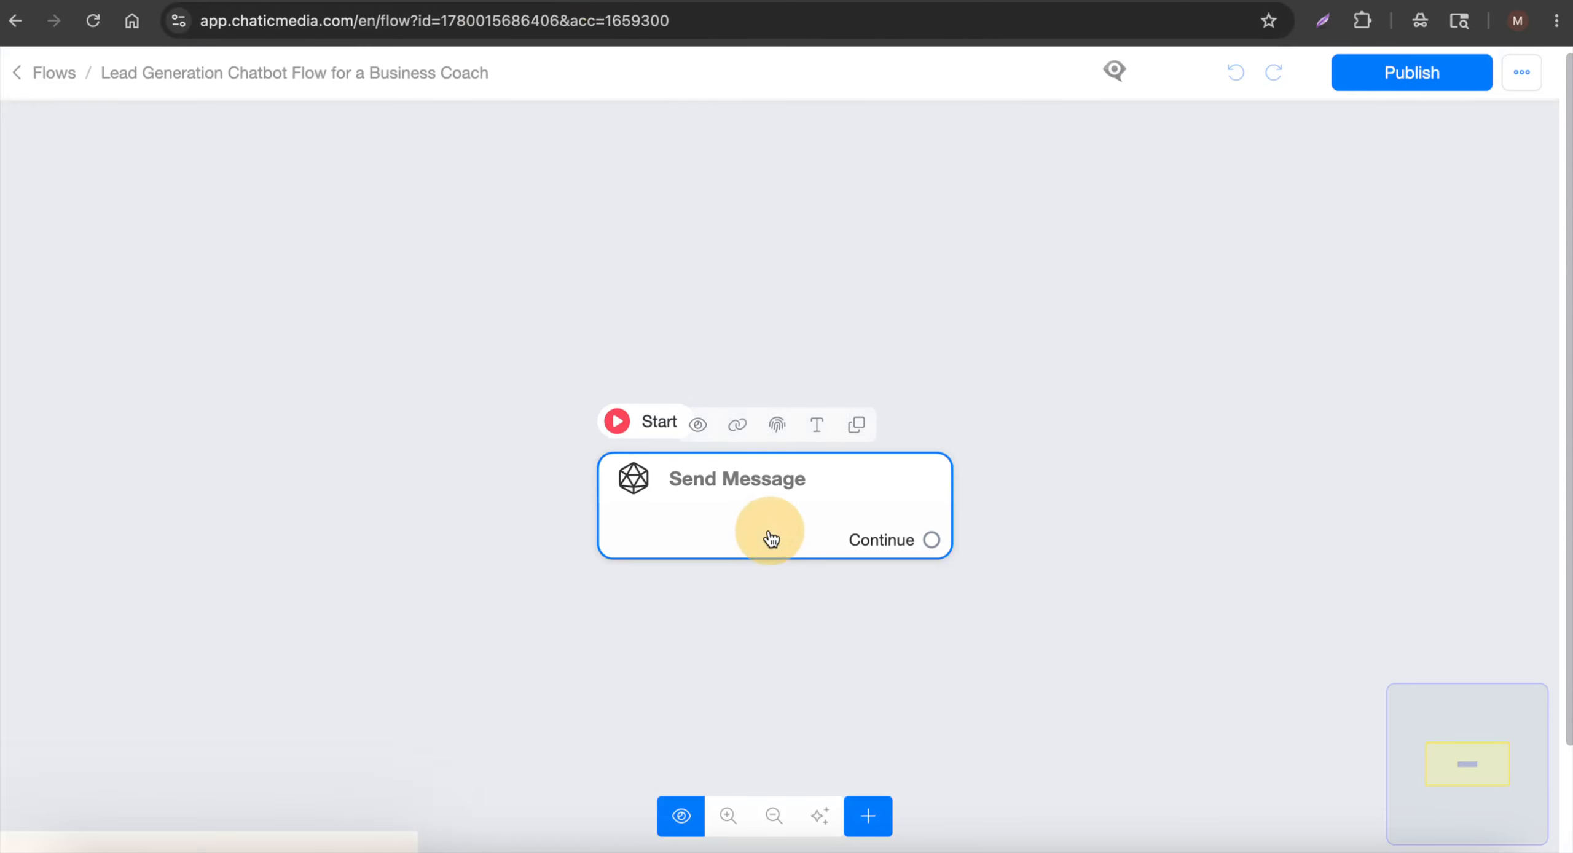
pyautogui.click(274, 532)
pyautogui.click(91, 359)
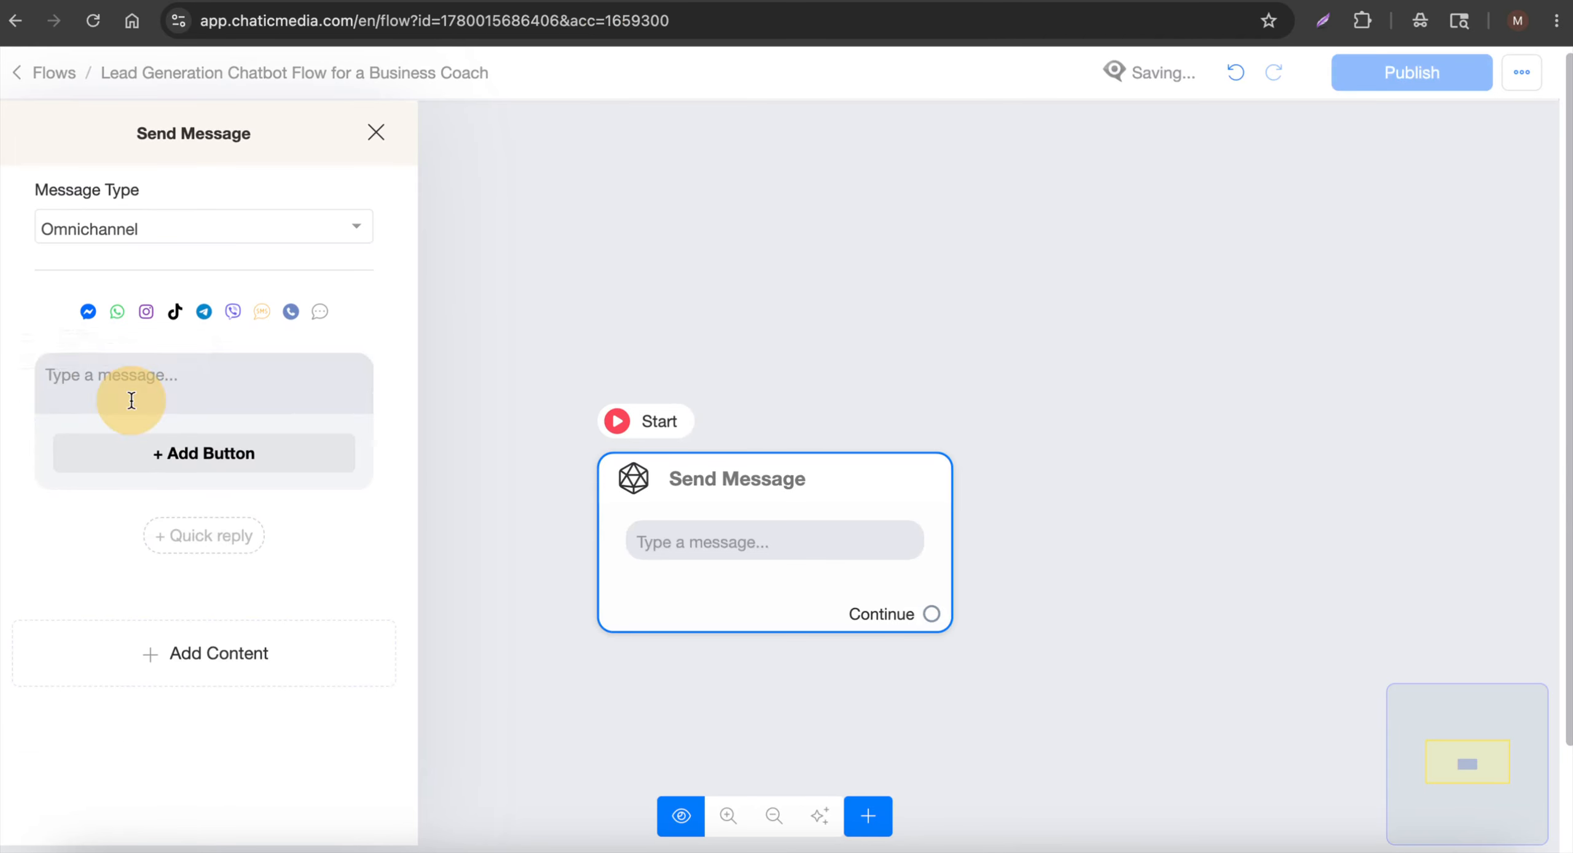
pyautogui.click(207, 382)
pyautogui.hotkey('ctrl', 'v')
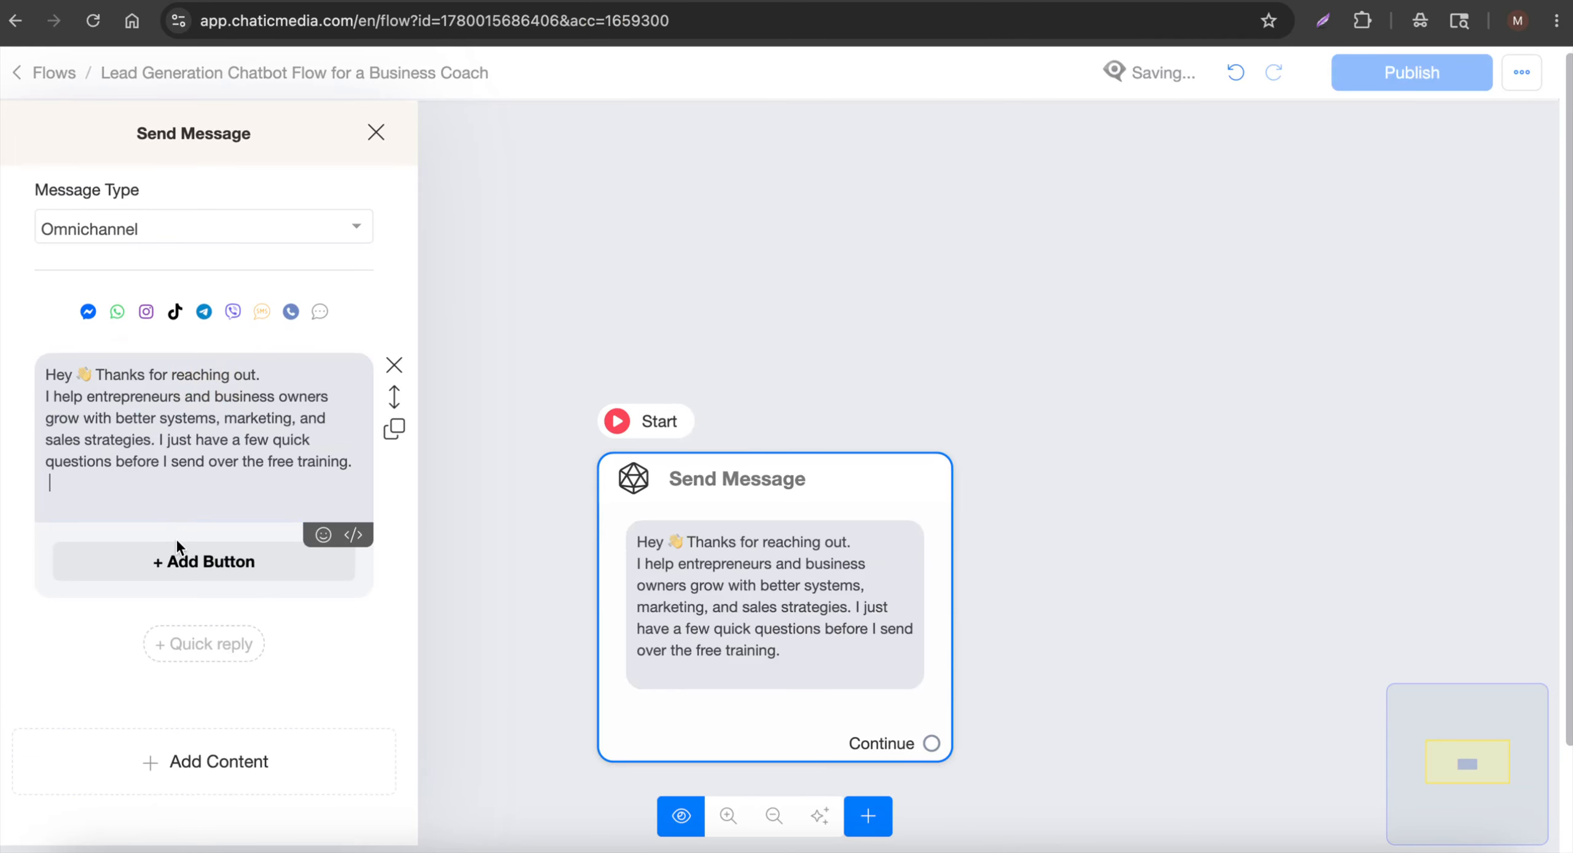
# Add a Get User Data question reading "What's your name?" copied from the script
pyautogui.click(492, 1)
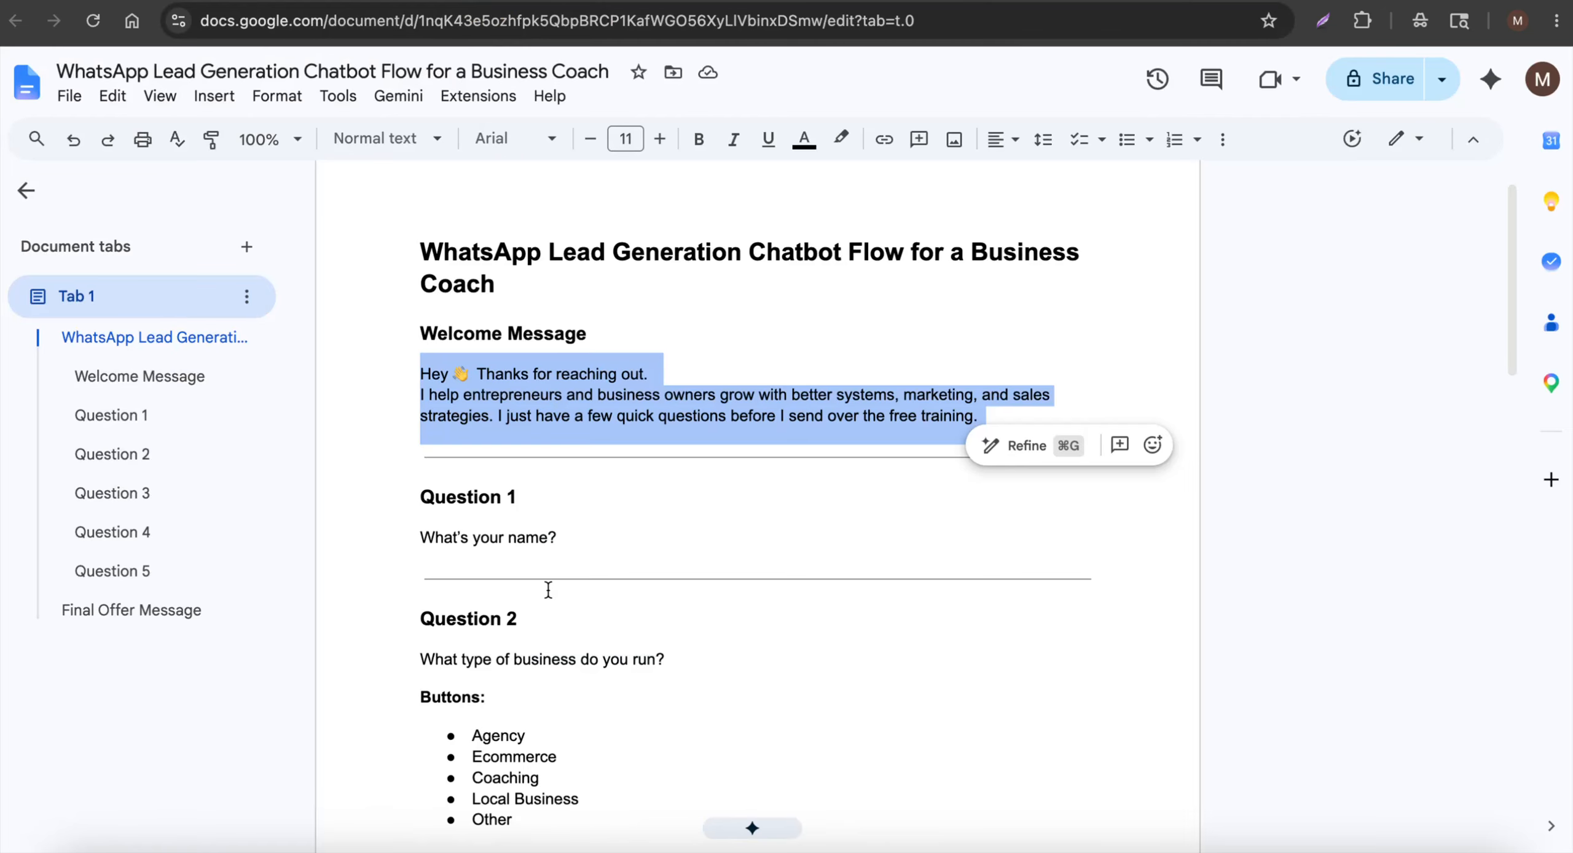
pyautogui.moveTo(578, 539); pyautogui.dragTo(358, 533)
pyautogui.press('super+c')
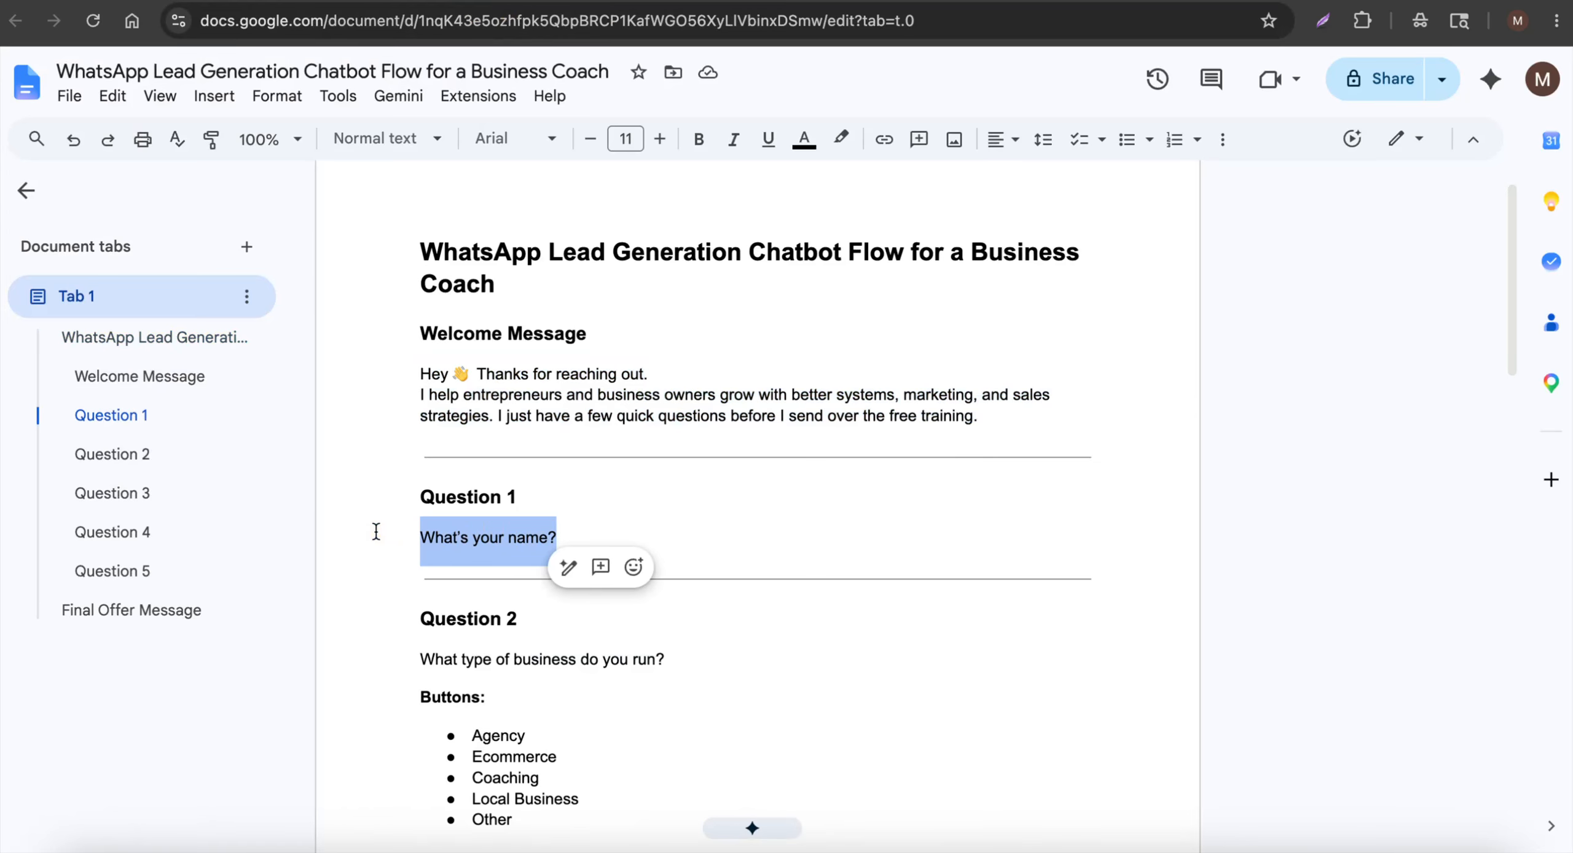
pyautogui.click(602, 3)
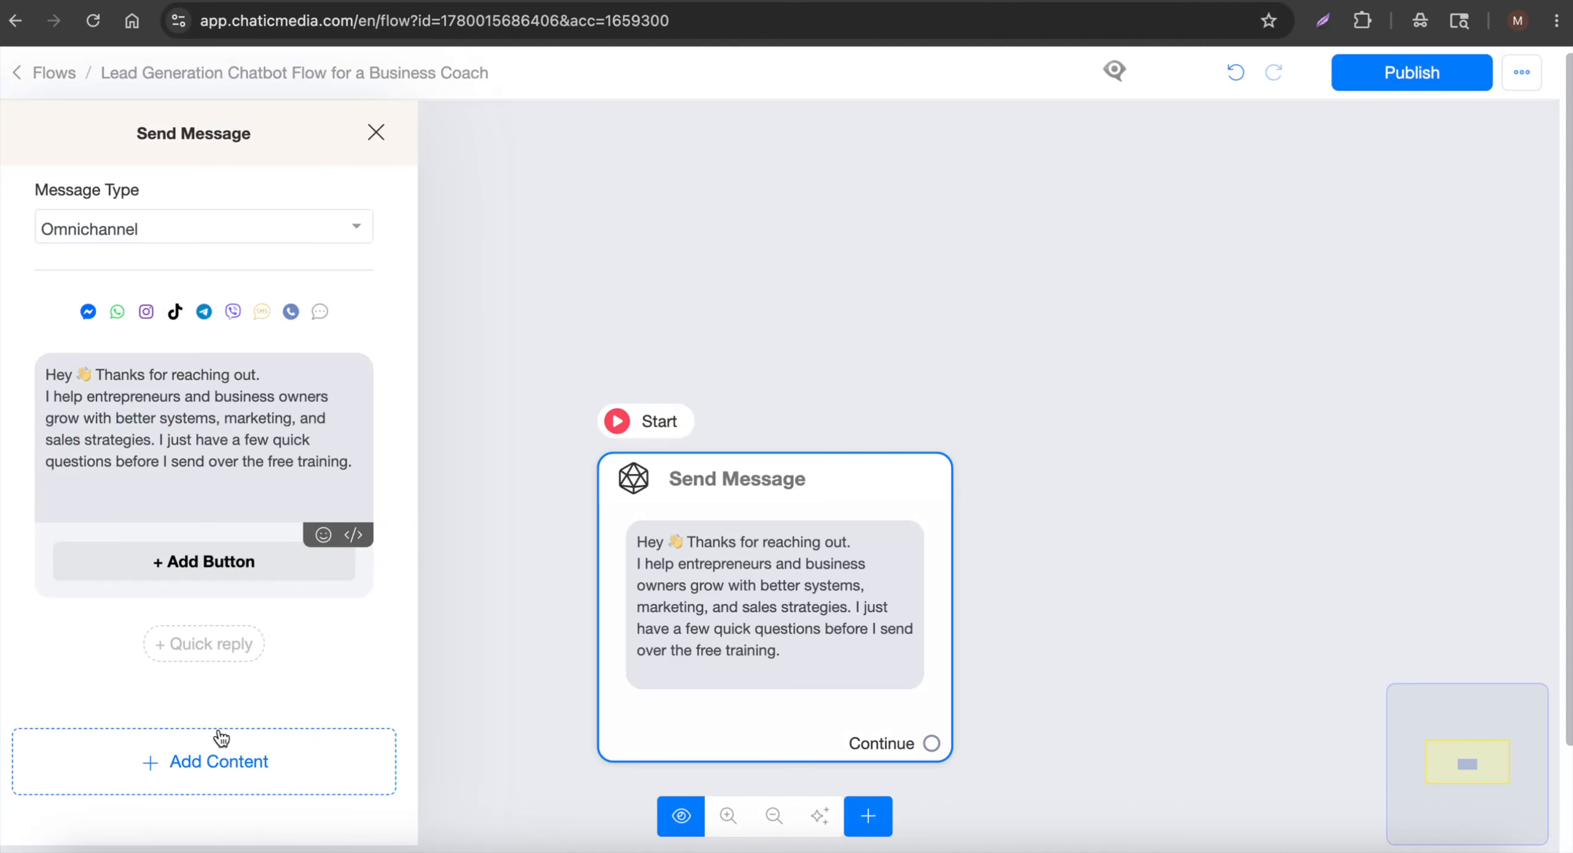
pyautogui.click(216, 762)
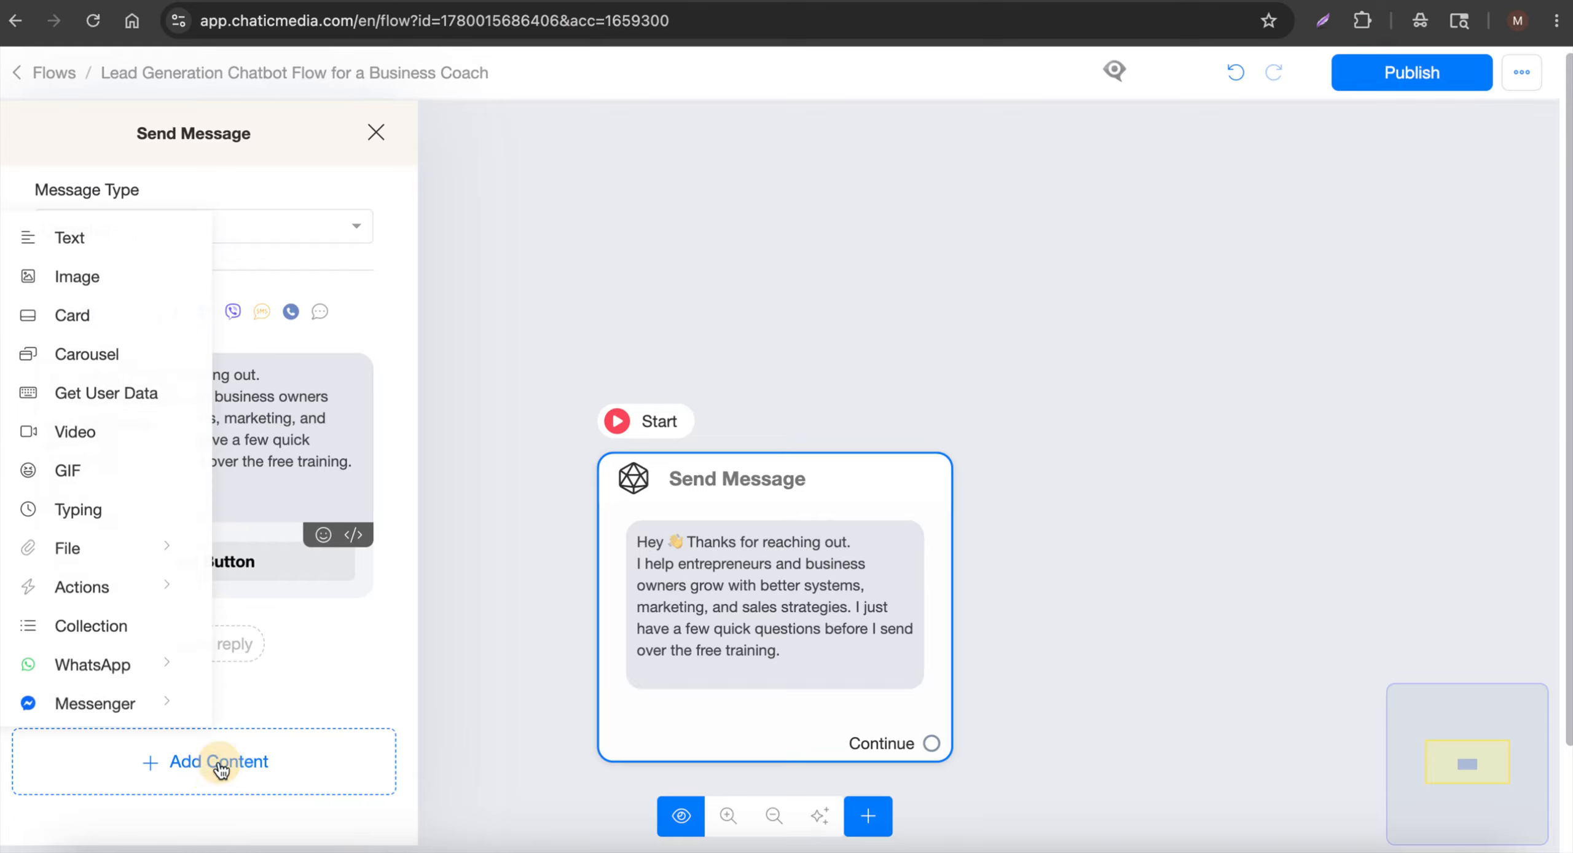
pyautogui.click(93, 406)
pyautogui.click(134, 667)
pyautogui.press('super+v')
# Set the reply type to Text, save it to Full Name, and clear the Skip label
pyautogui.click(195, 728)
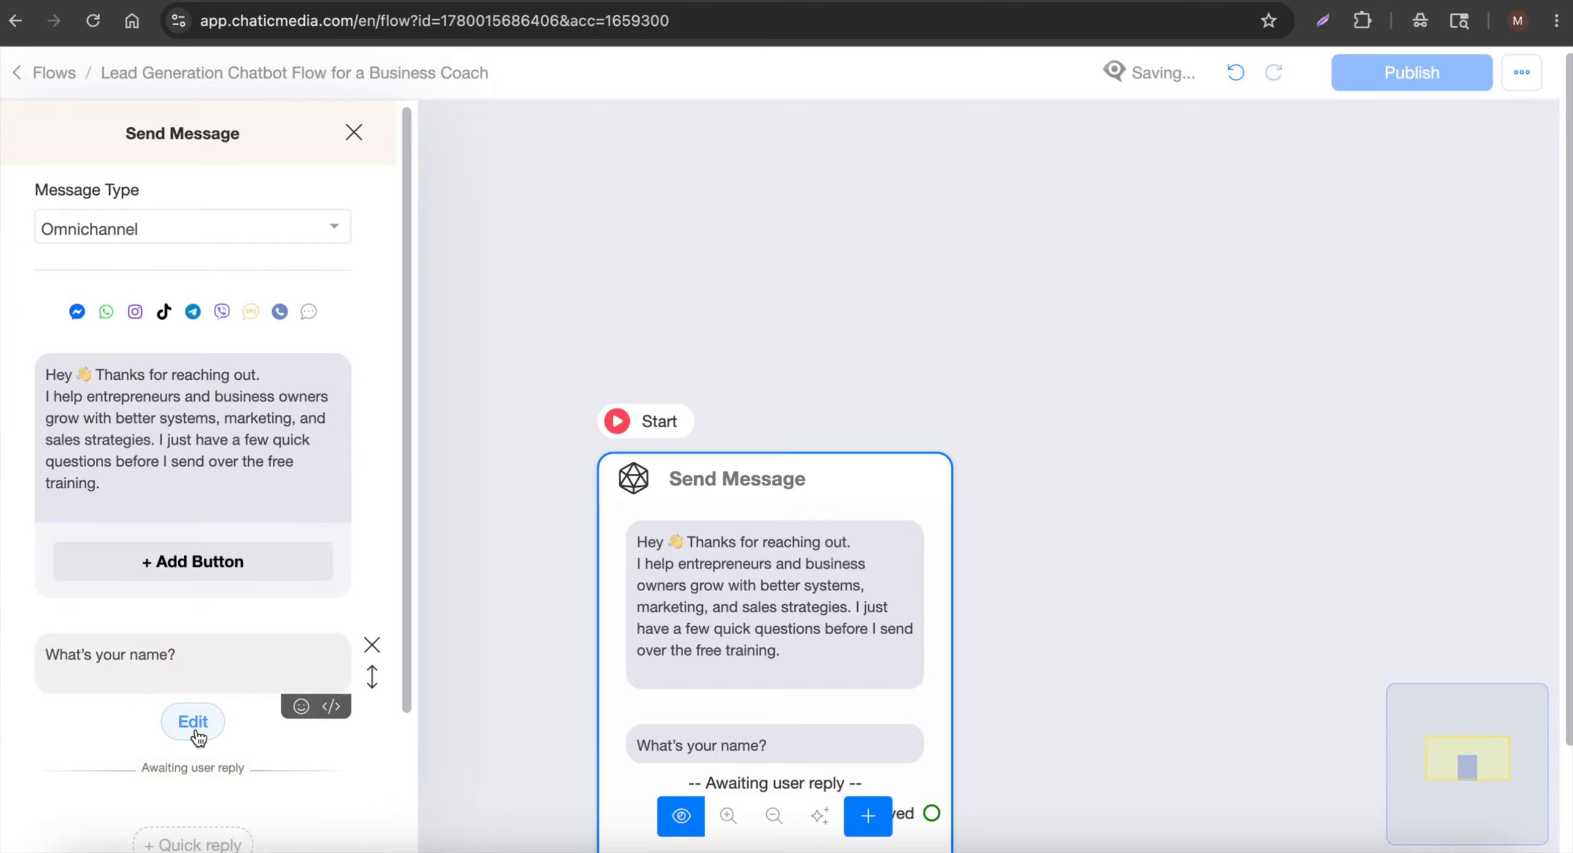
pyautogui.click(646, 212)
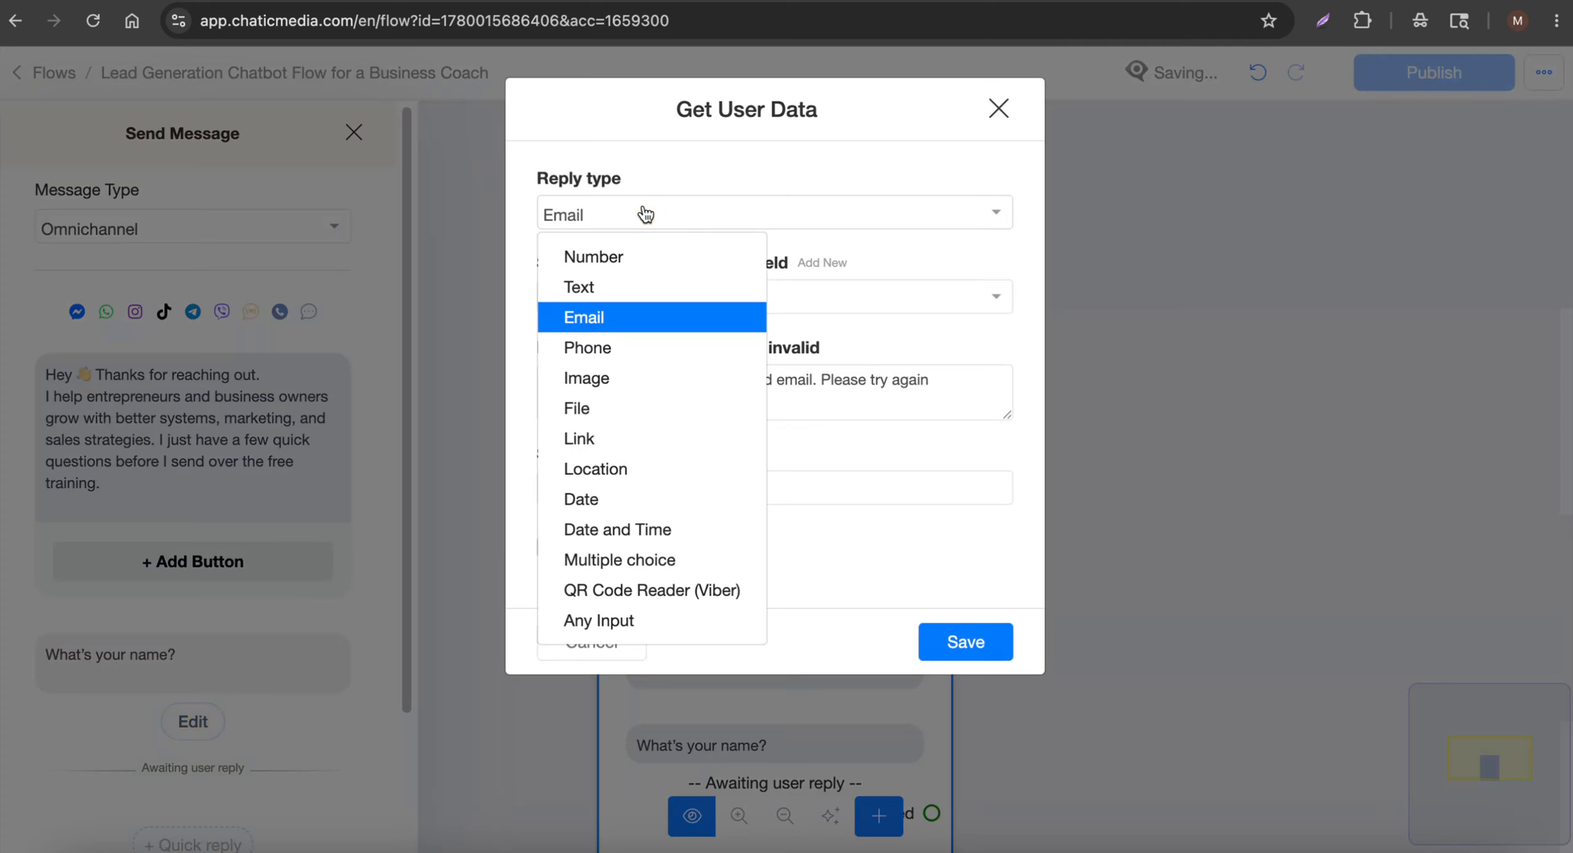
pyautogui.click(626, 289)
pyautogui.click(657, 298)
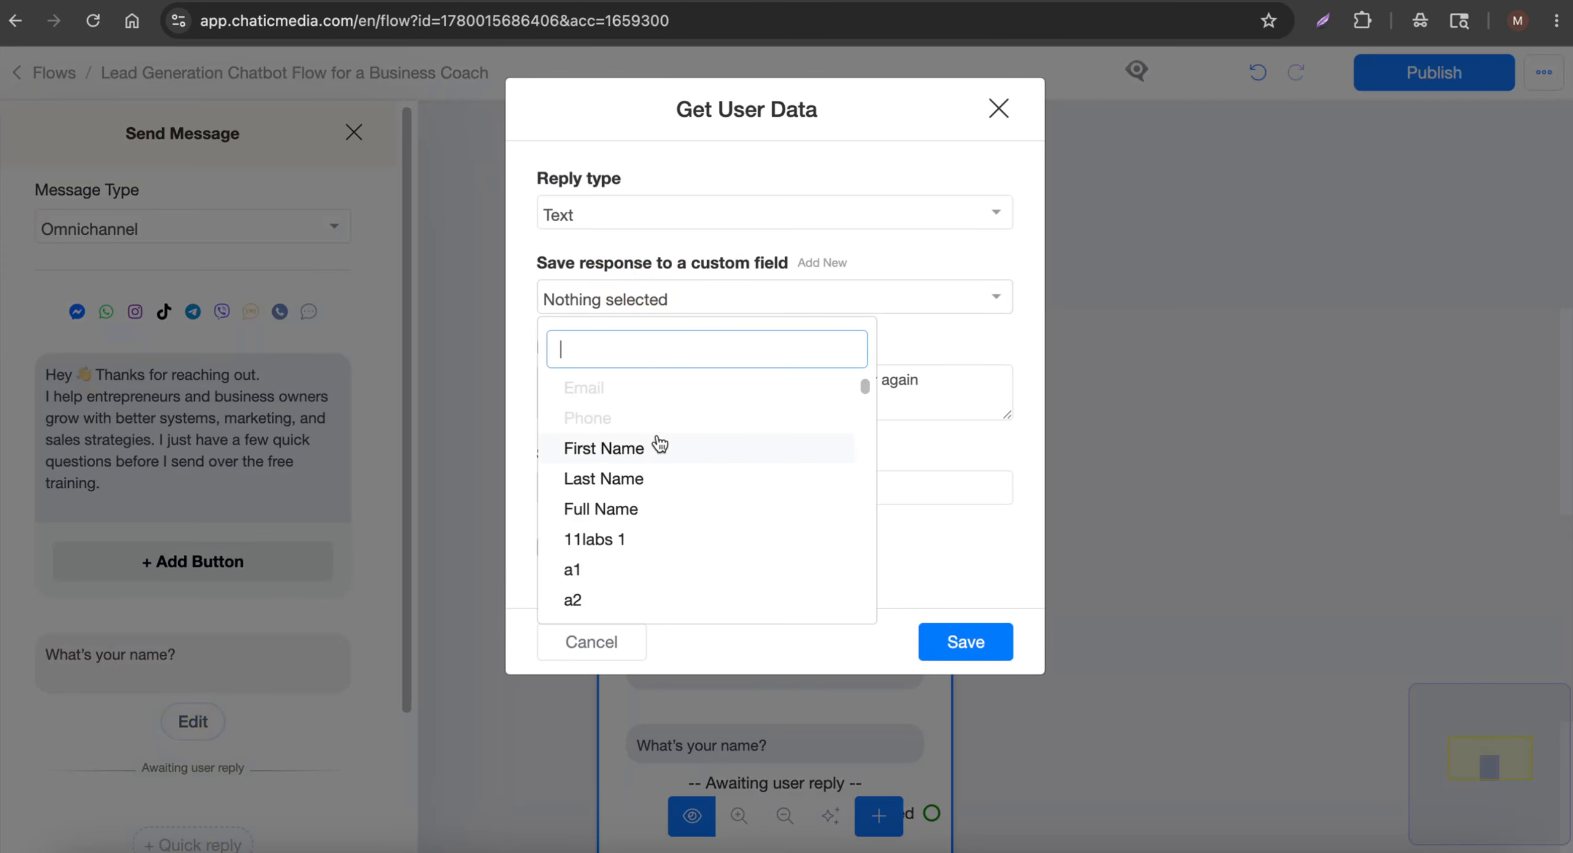
pyautogui.click(642, 505)
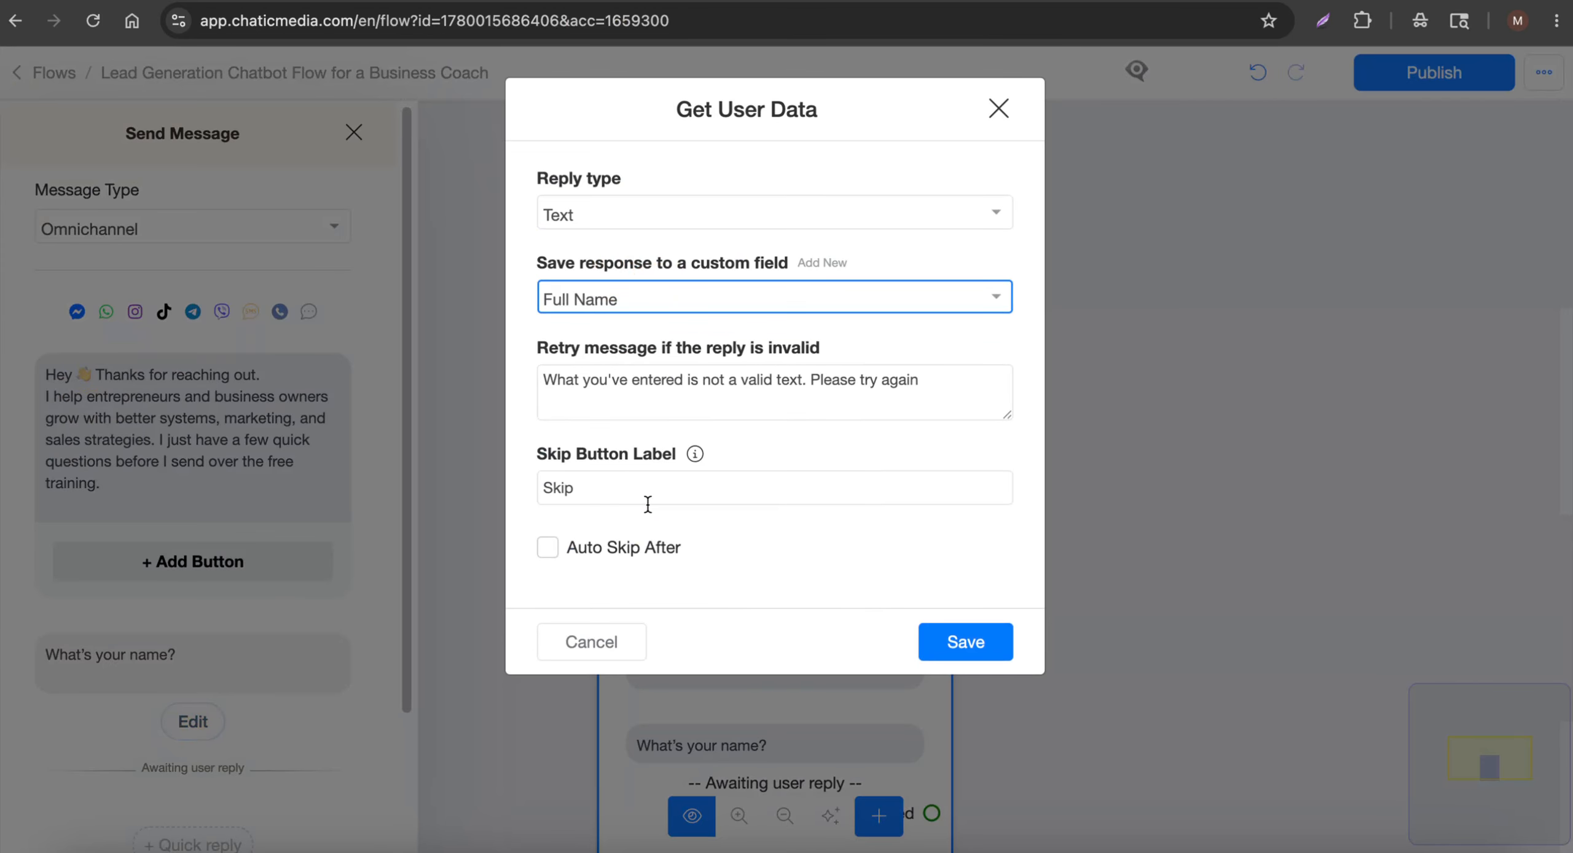
pyautogui.doubleClick(654, 488)
pyautogui.press('BackSpace')
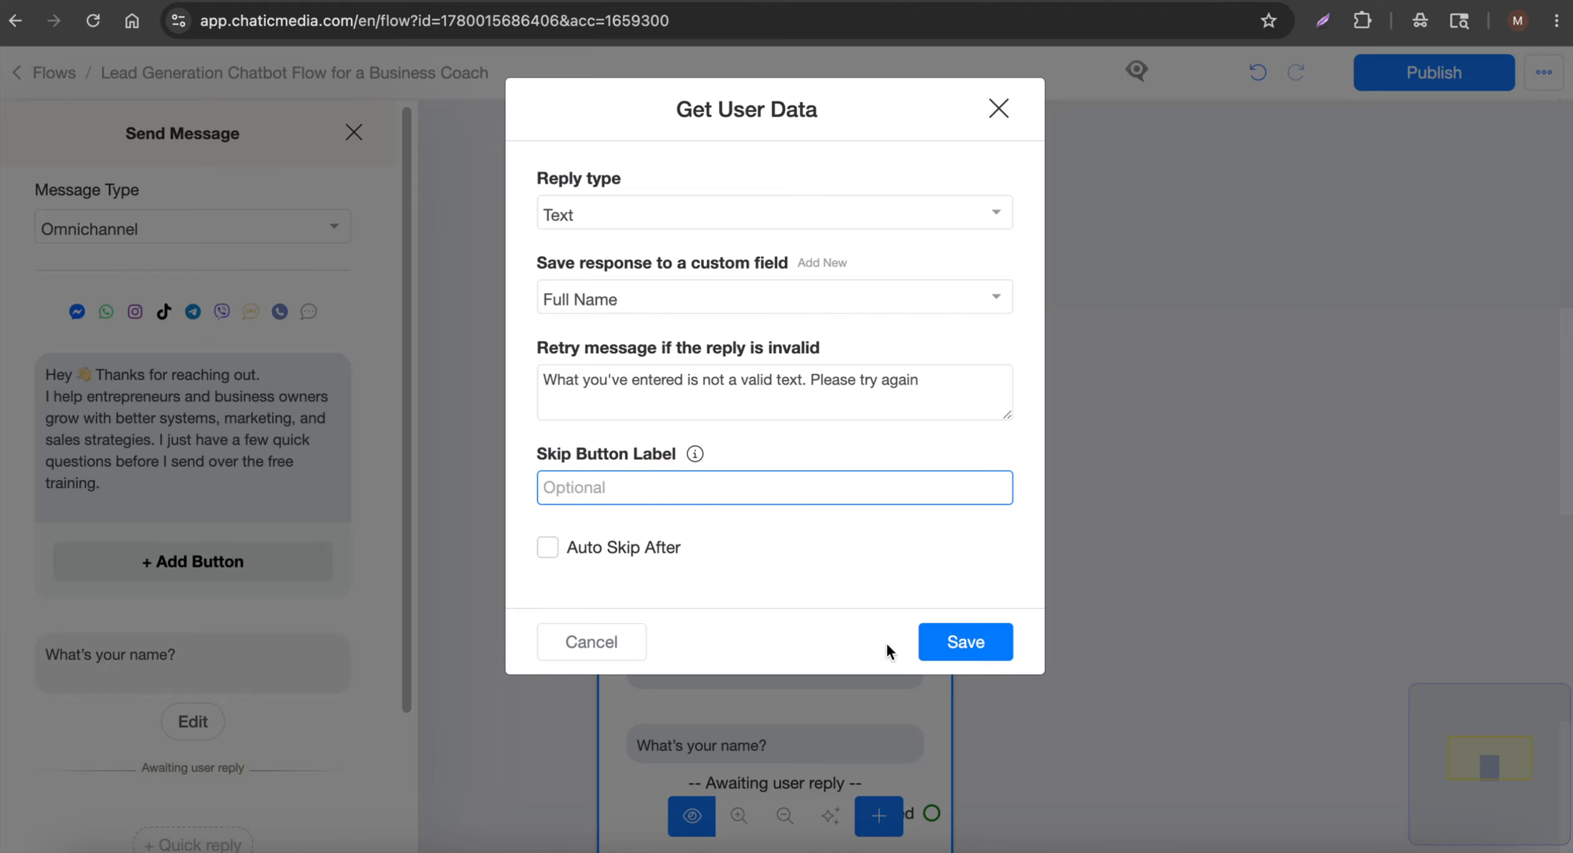
pyautogui.click(979, 646)
# Move the welcome step toward the left of the canvas
pyautogui.click(1124, 611)
pyautogui.scroll(-5, 811, 522)
pyautogui.moveTo(830, 567); pyautogui.dragTo(221, 555)
pyautogui.scroll(5, 223, 555)
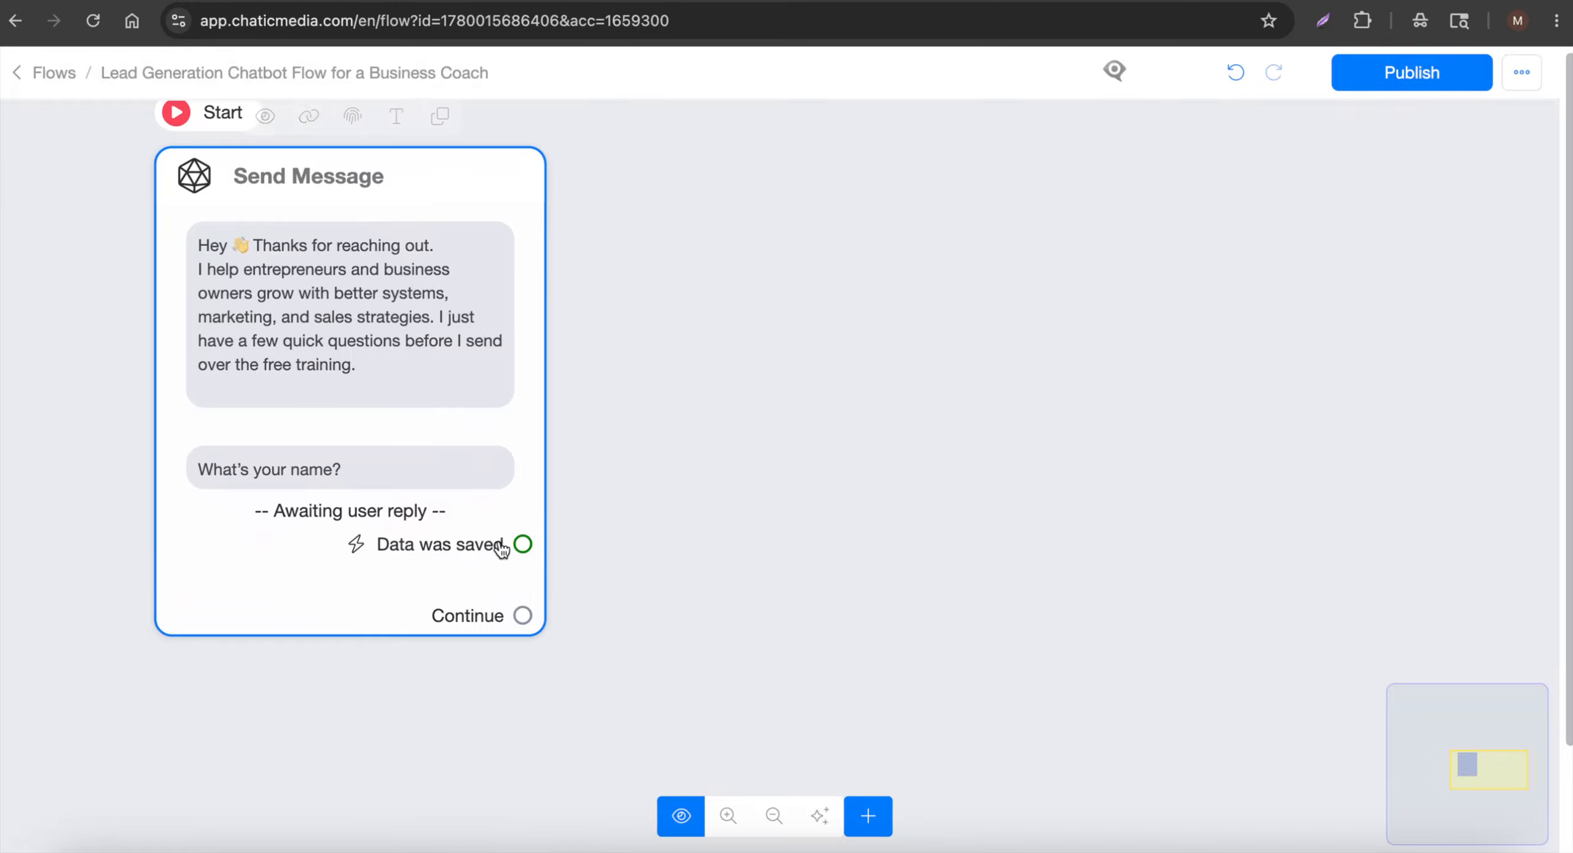
# Link a new Send Message #1 from 'Data was saved' and copy Question 2 from the script
pyautogui.moveTo(522, 544); pyautogui.dragTo(847, 192)
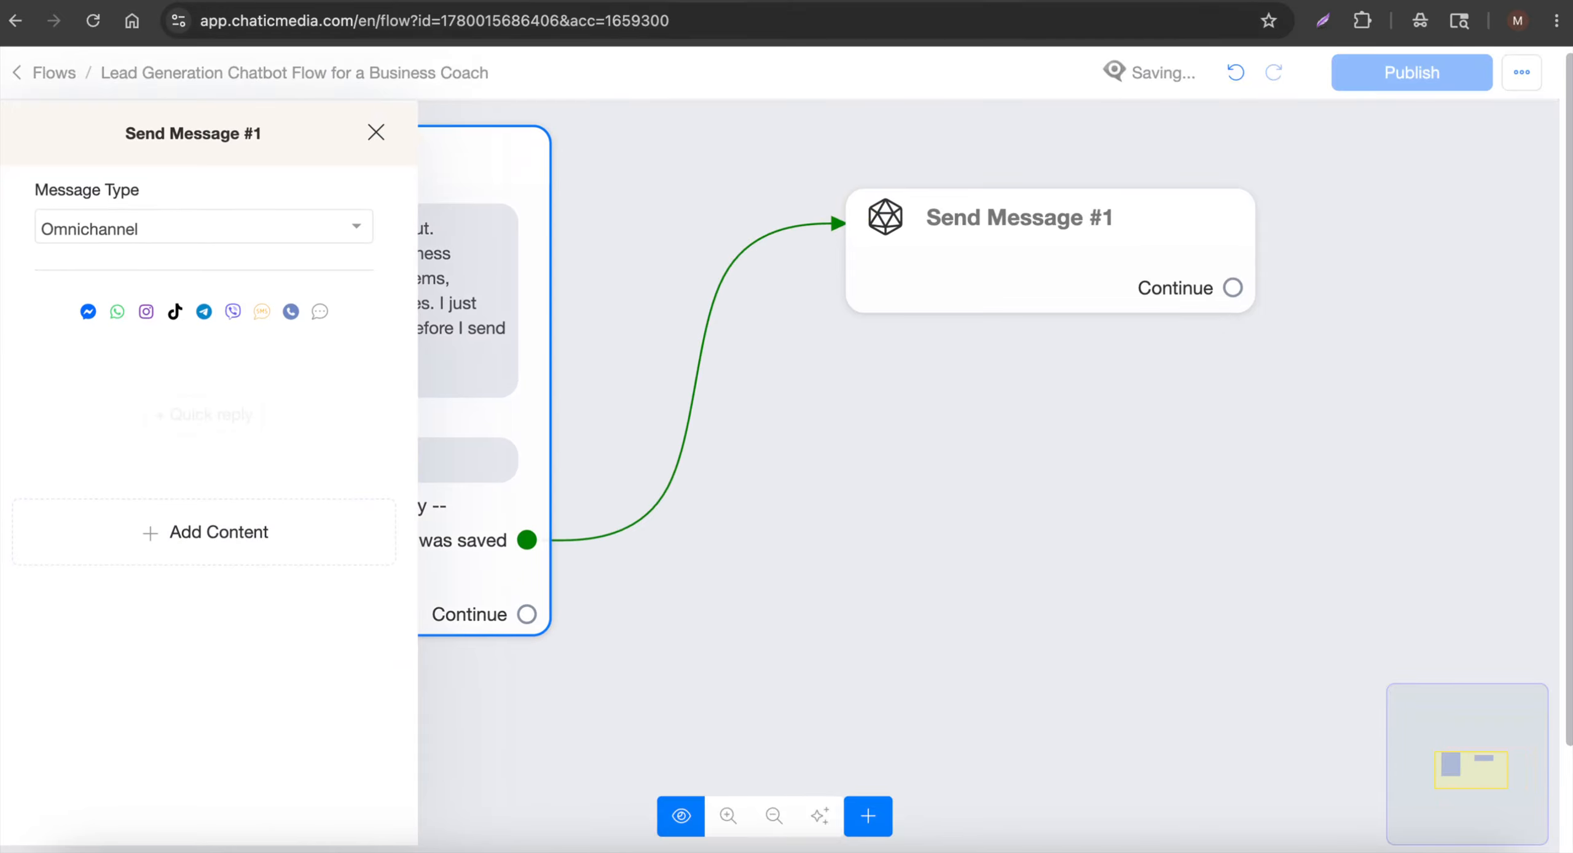
pyautogui.click(485, 2)
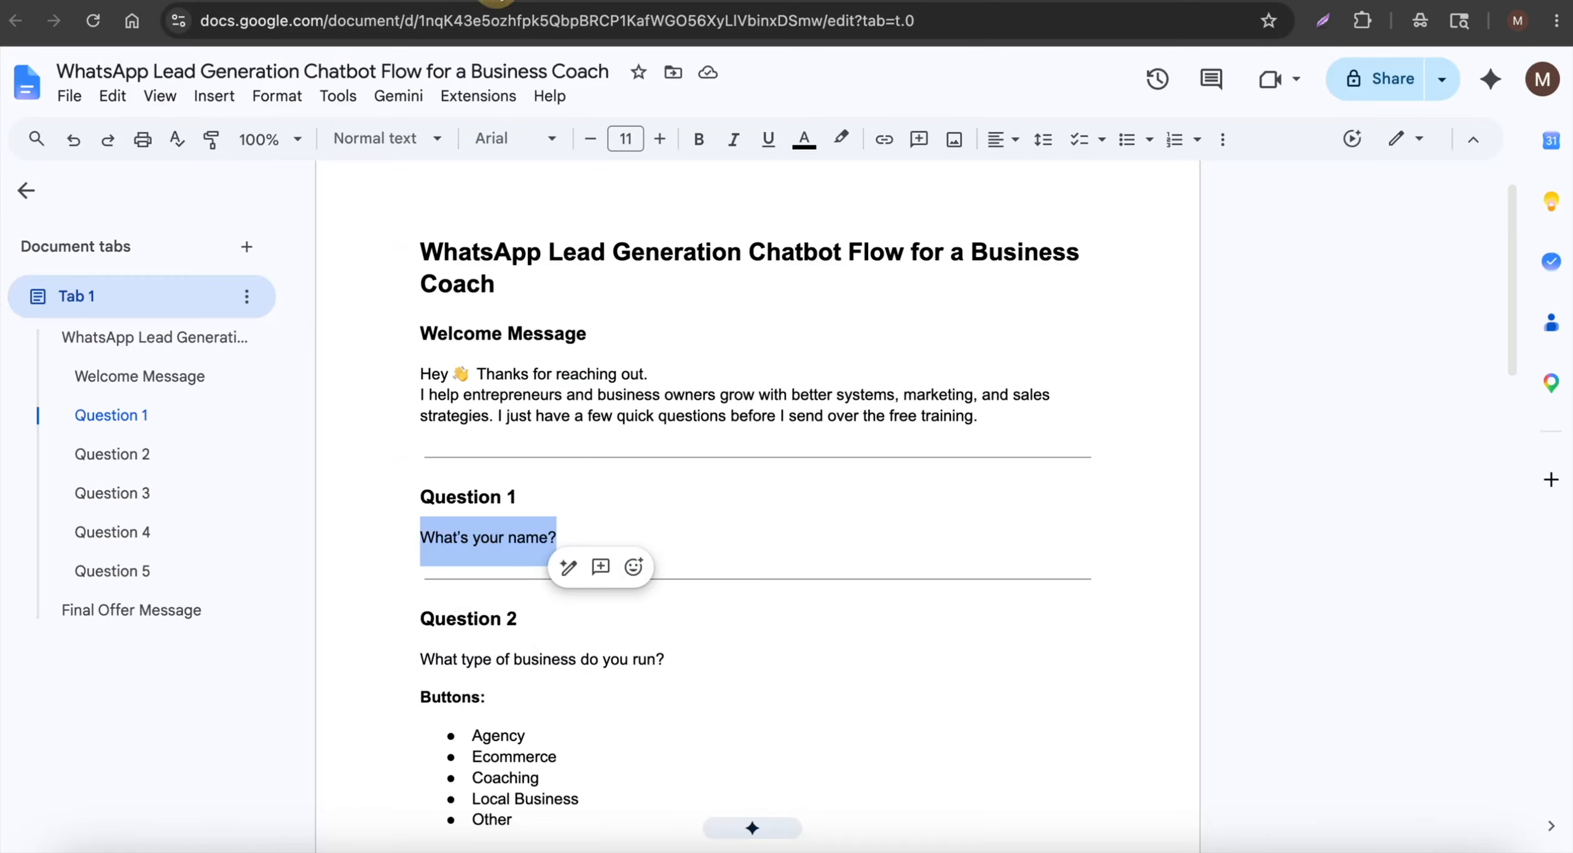
pyautogui.scroll(-4, 432, 465)
pyautogui.moveTo(418, 410); pyautogui.dragTo(713, 406)
pyautogui.hotkey('ctrl', 'c')
pyautogui.click(381, 1)
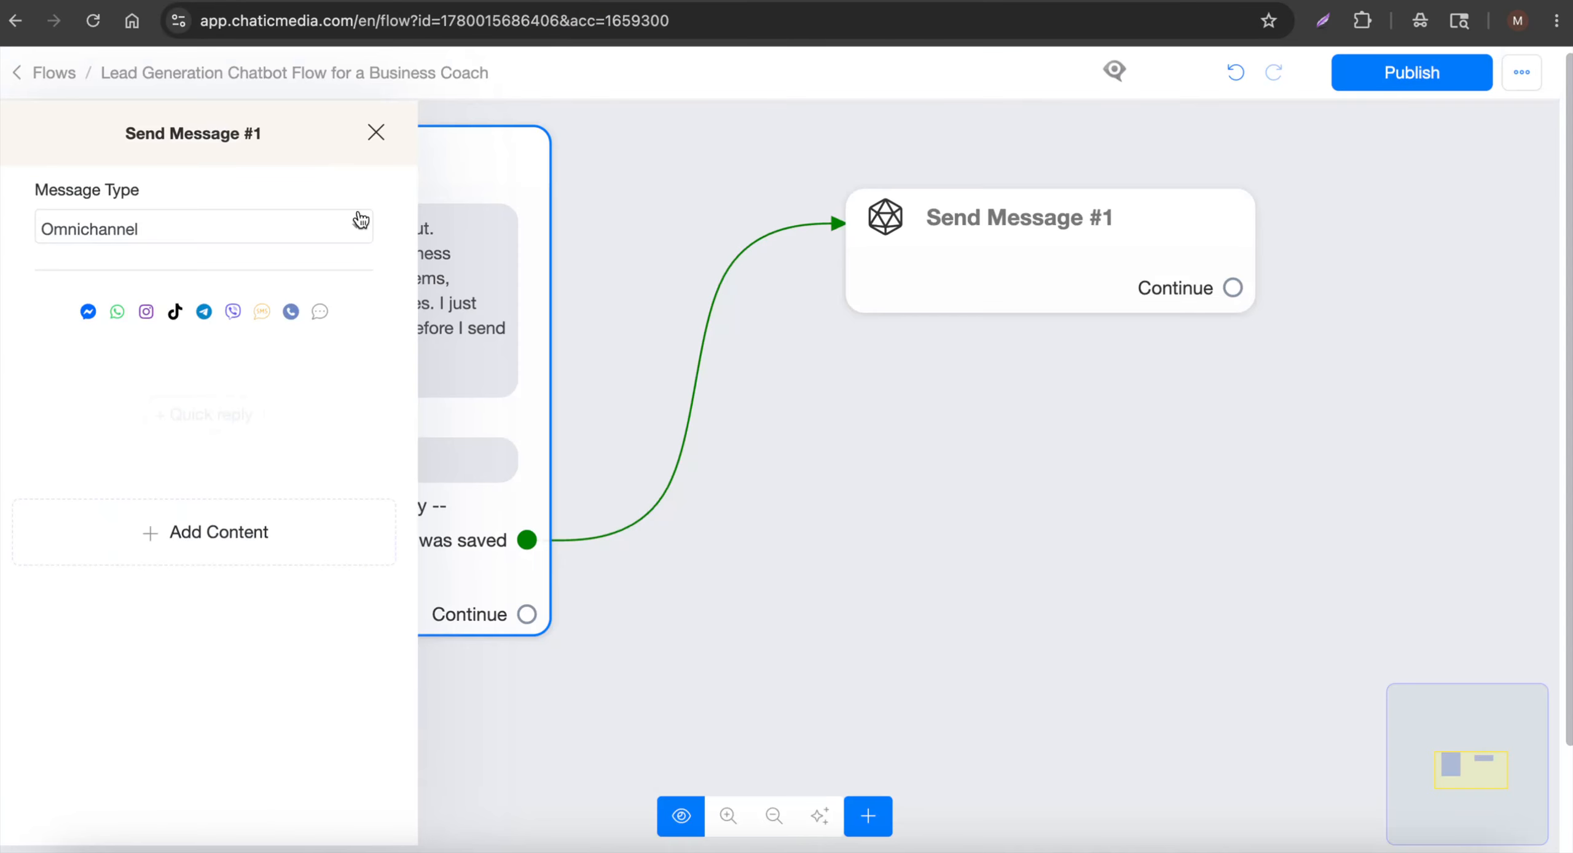
pyautogui.click(153, 521)
# Paste "What type of business do you run?" as a Multiple choice user-data question
pyautogui.click(78, 518)
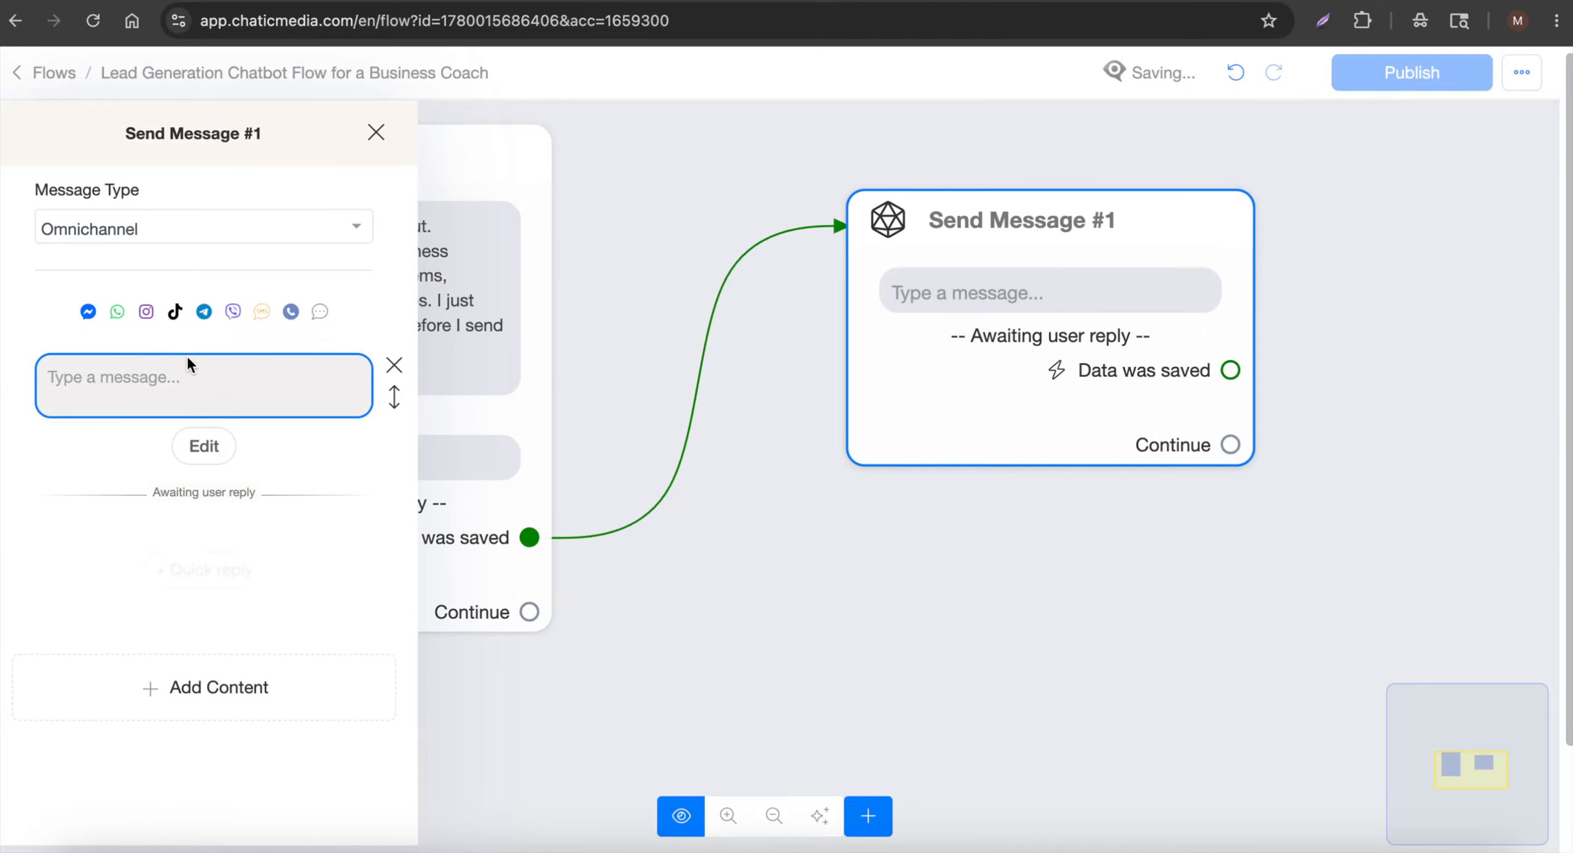
pyautogui.click(221, 373)
pyautogui.hotkey('ctrl', 'v')
pyautogui.click(206, 439)
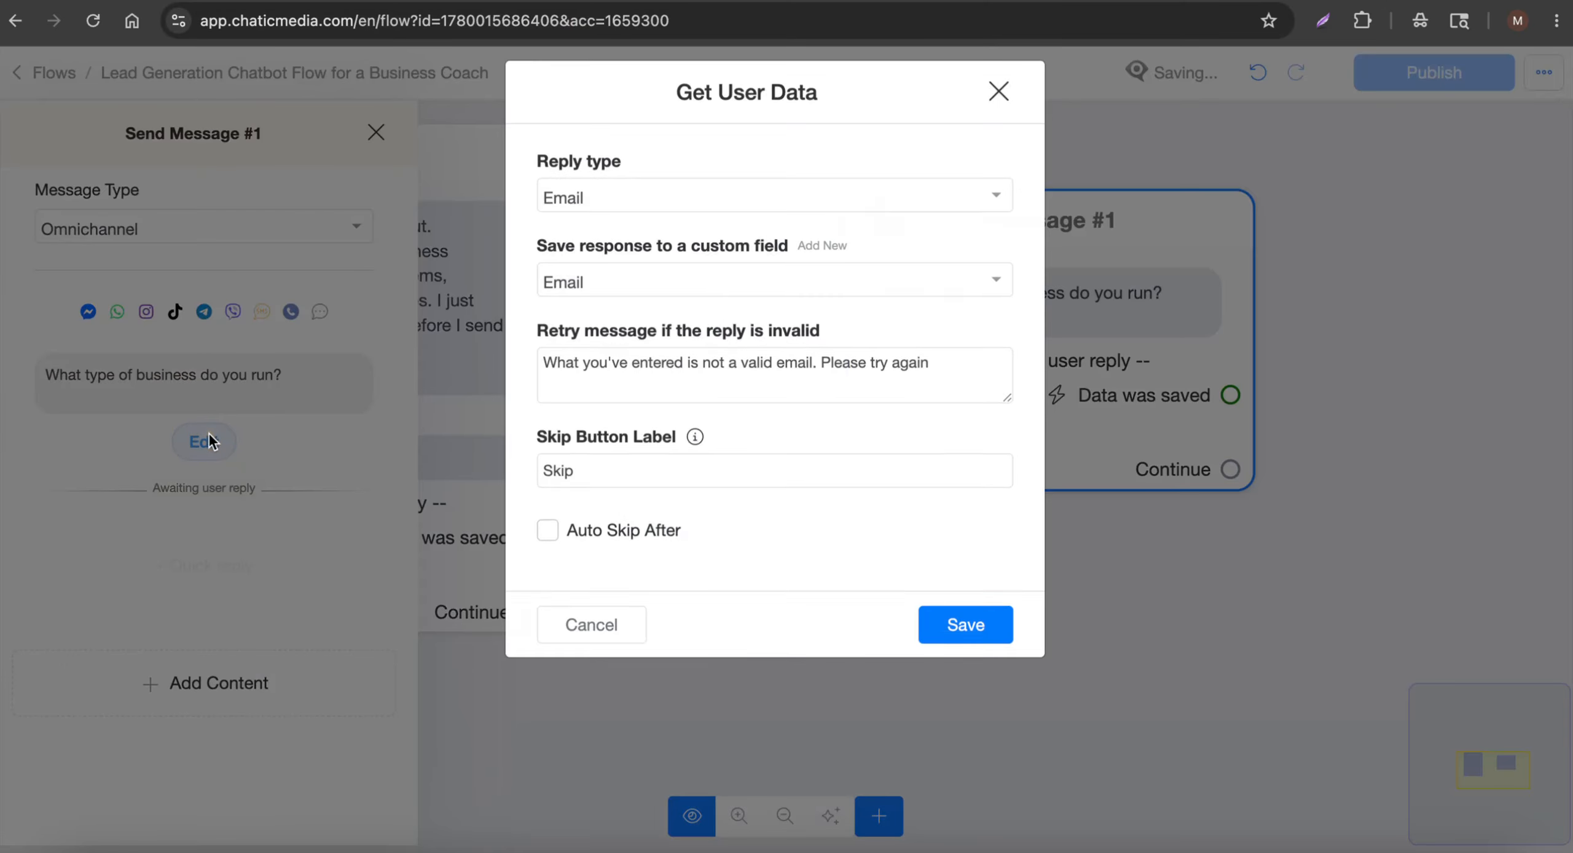
pyautogui.click(599, 221)
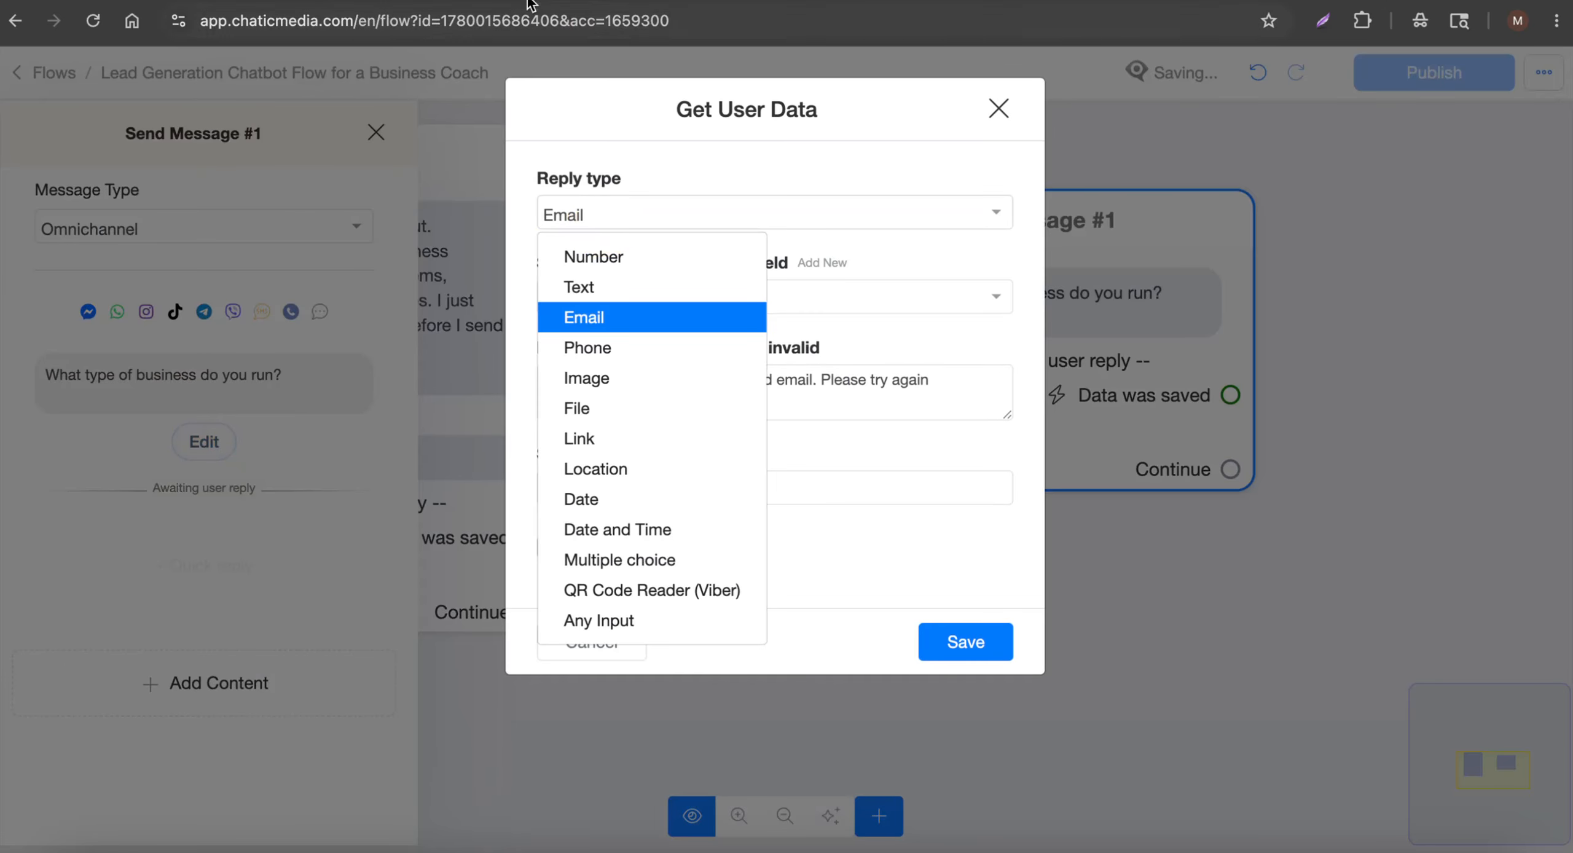
pyautogui.click(503, 1)
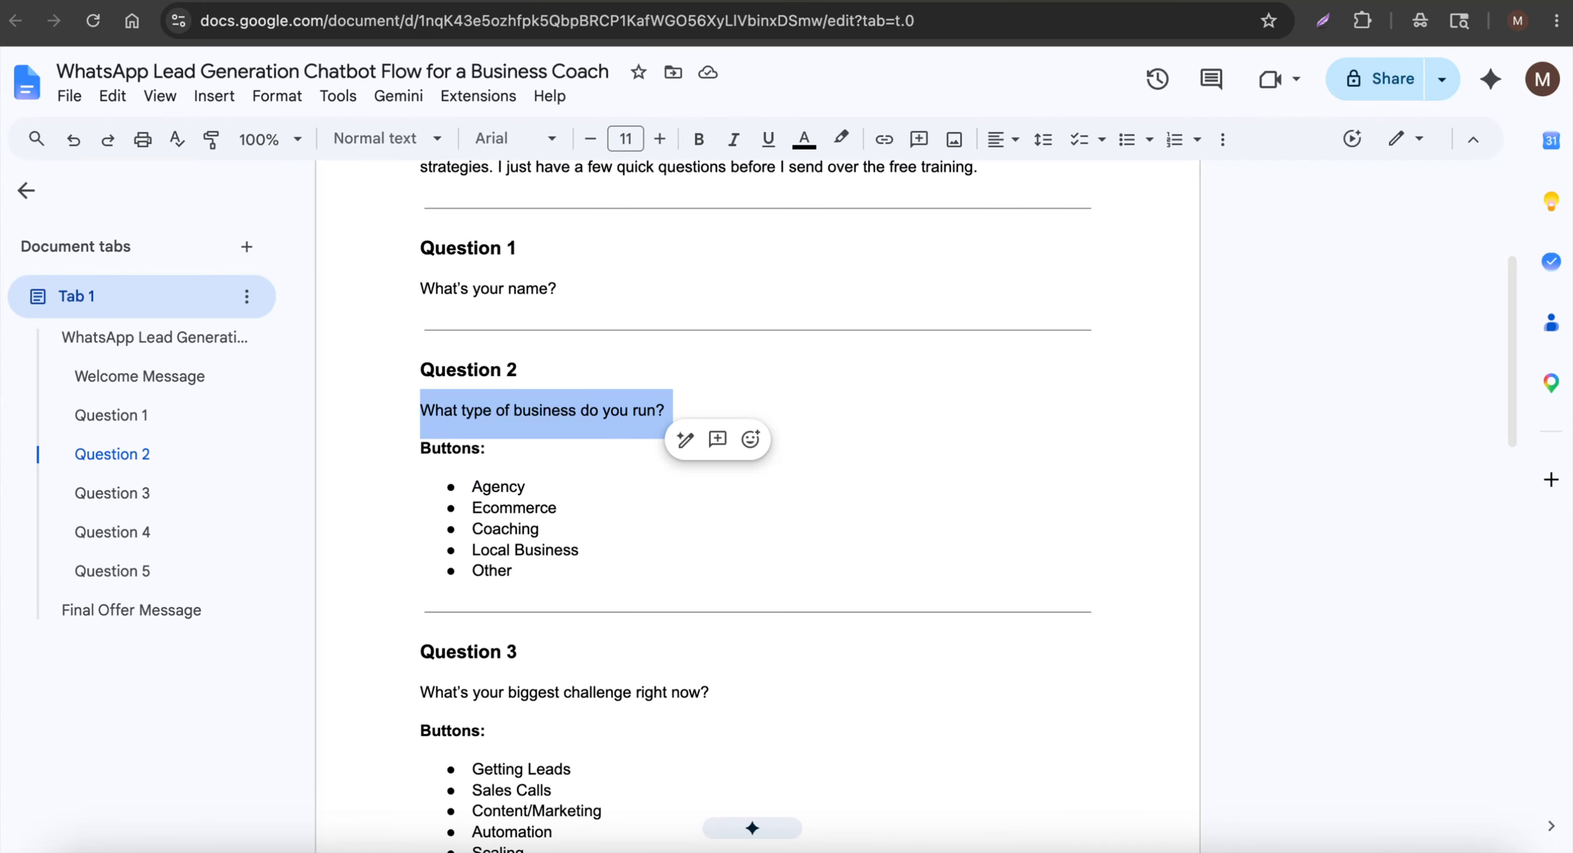
pyautogui.click(584, 2)
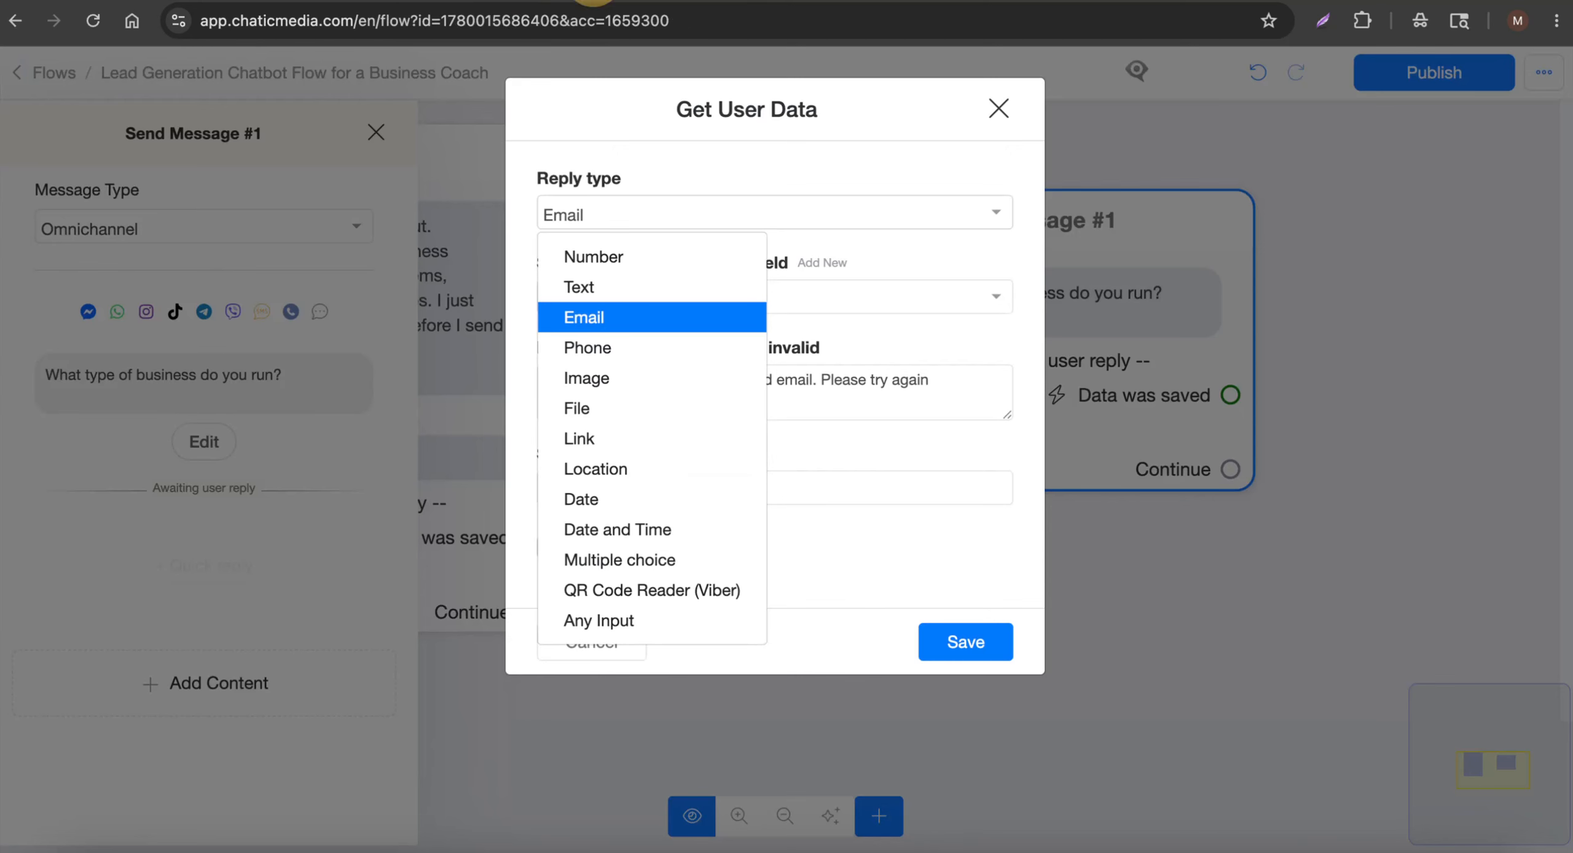
pyautogui.click(633, 580)
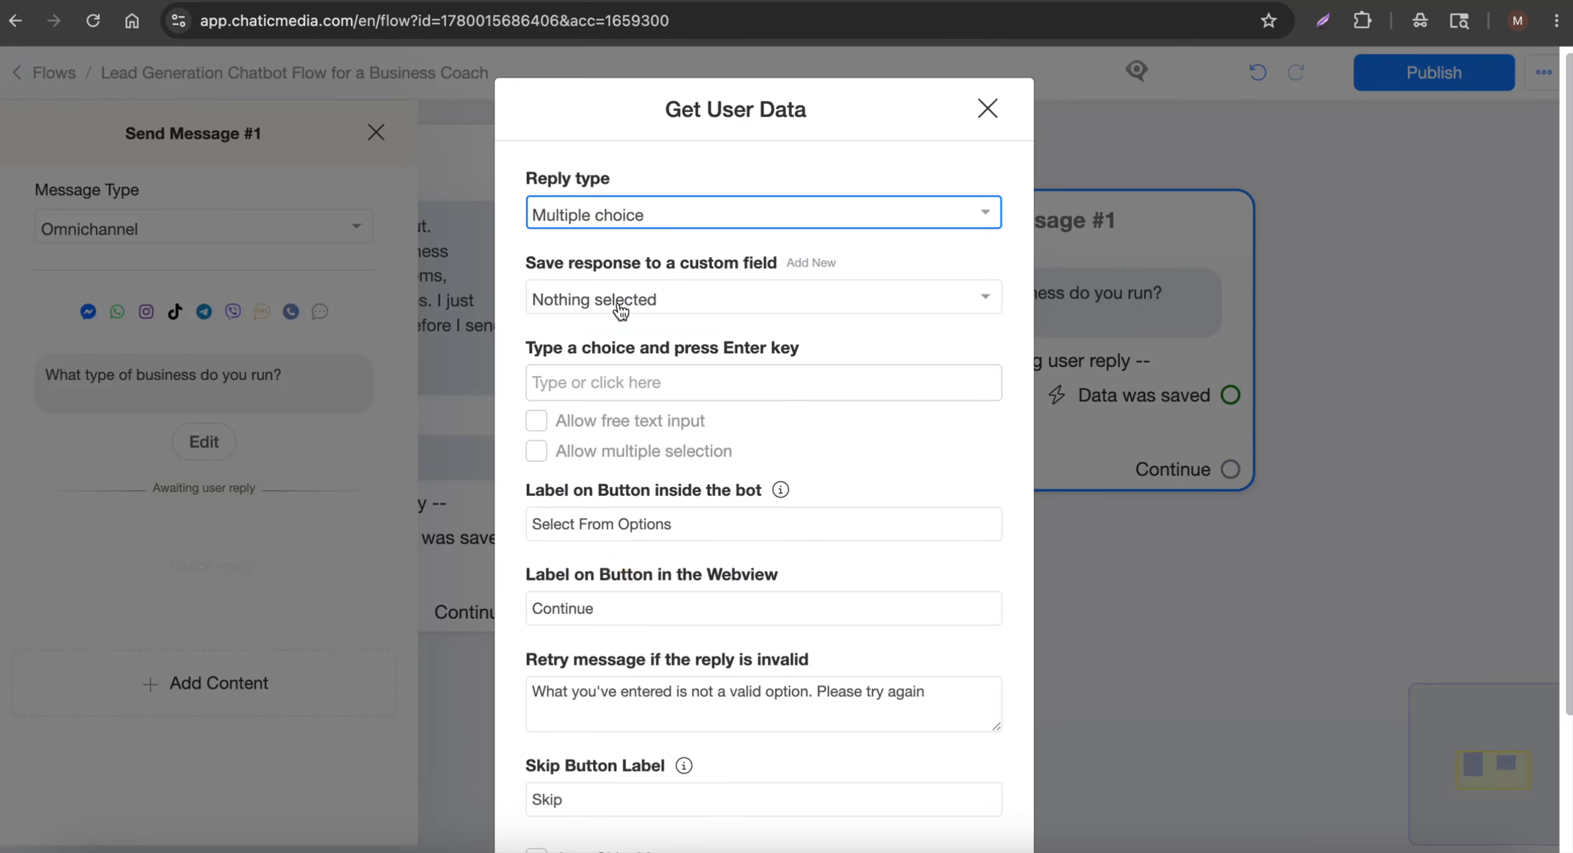
# Save the reply to the business_structure custom field, cancelling a new-field attempt
pyautogui.click(621, 306)
pyautogui.write('busin')
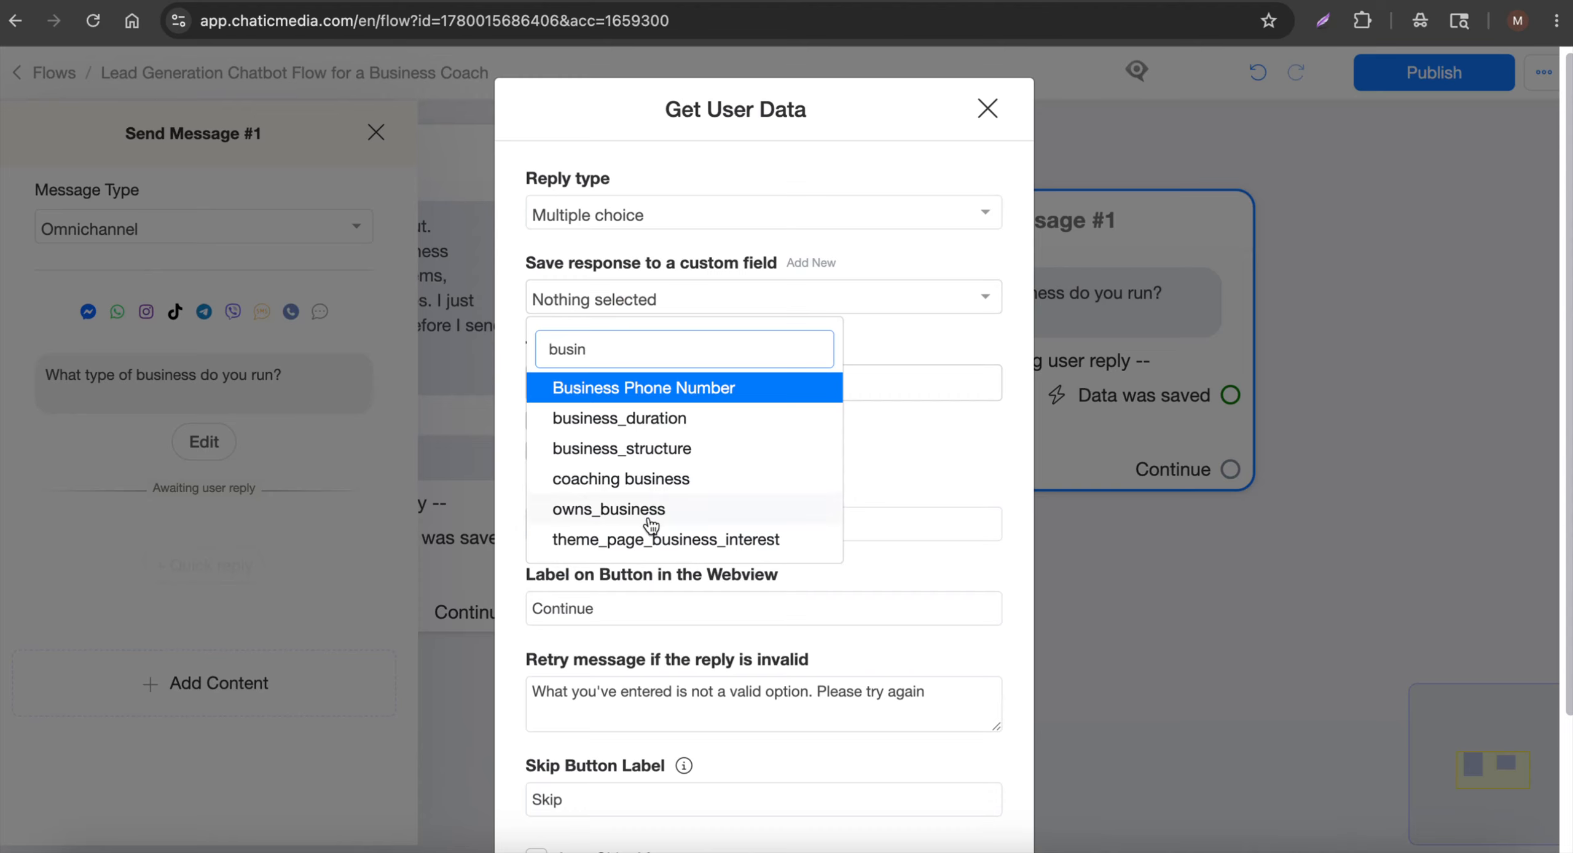
pyautogui.scroll(-1, 643, 507)
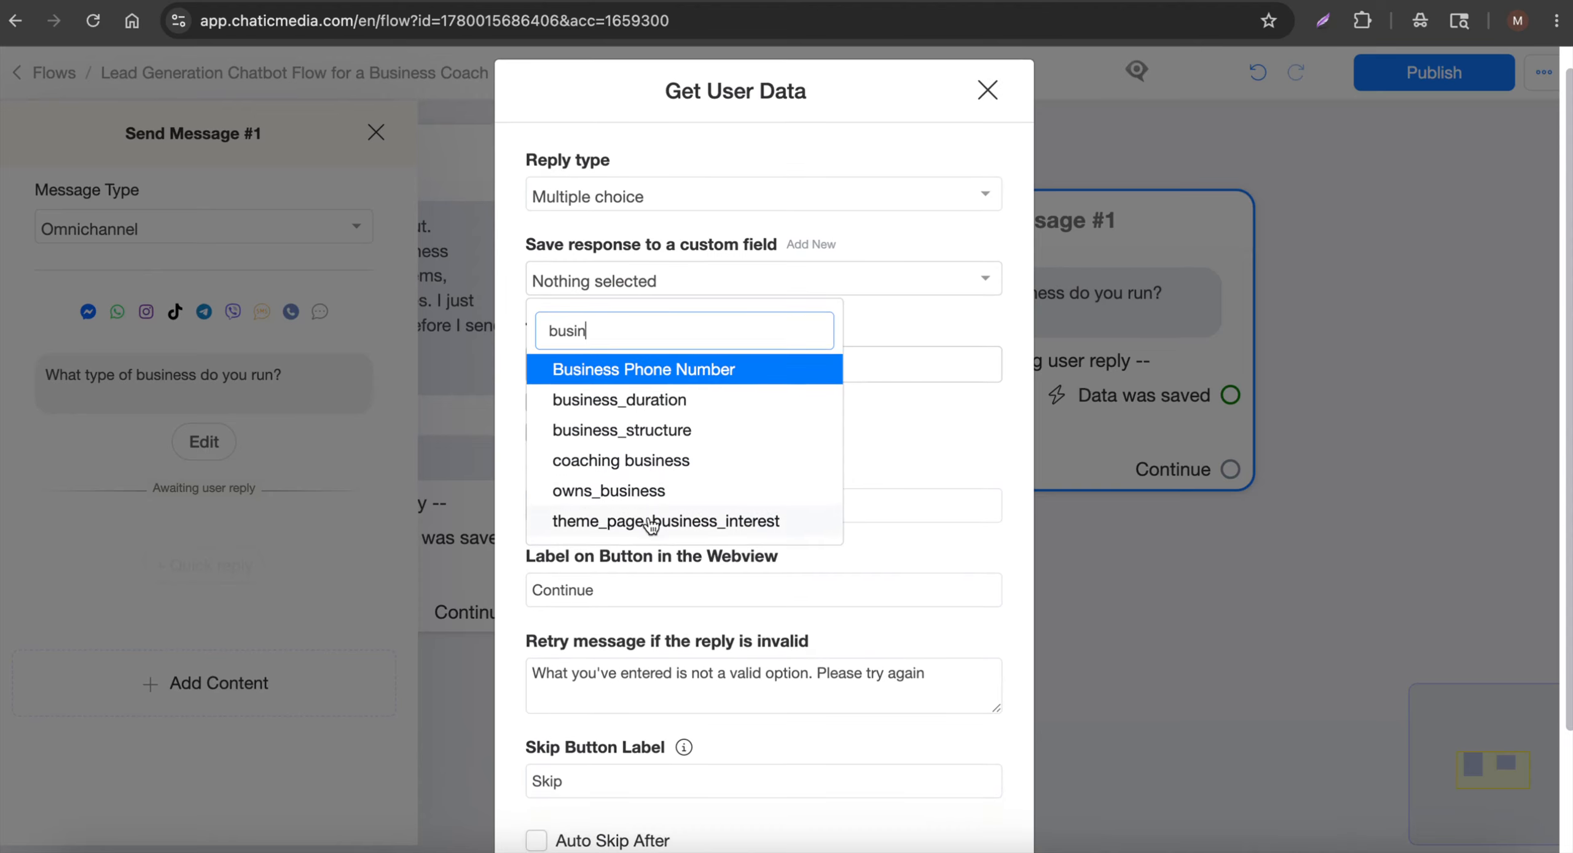
pyautogui.click(660, 431)
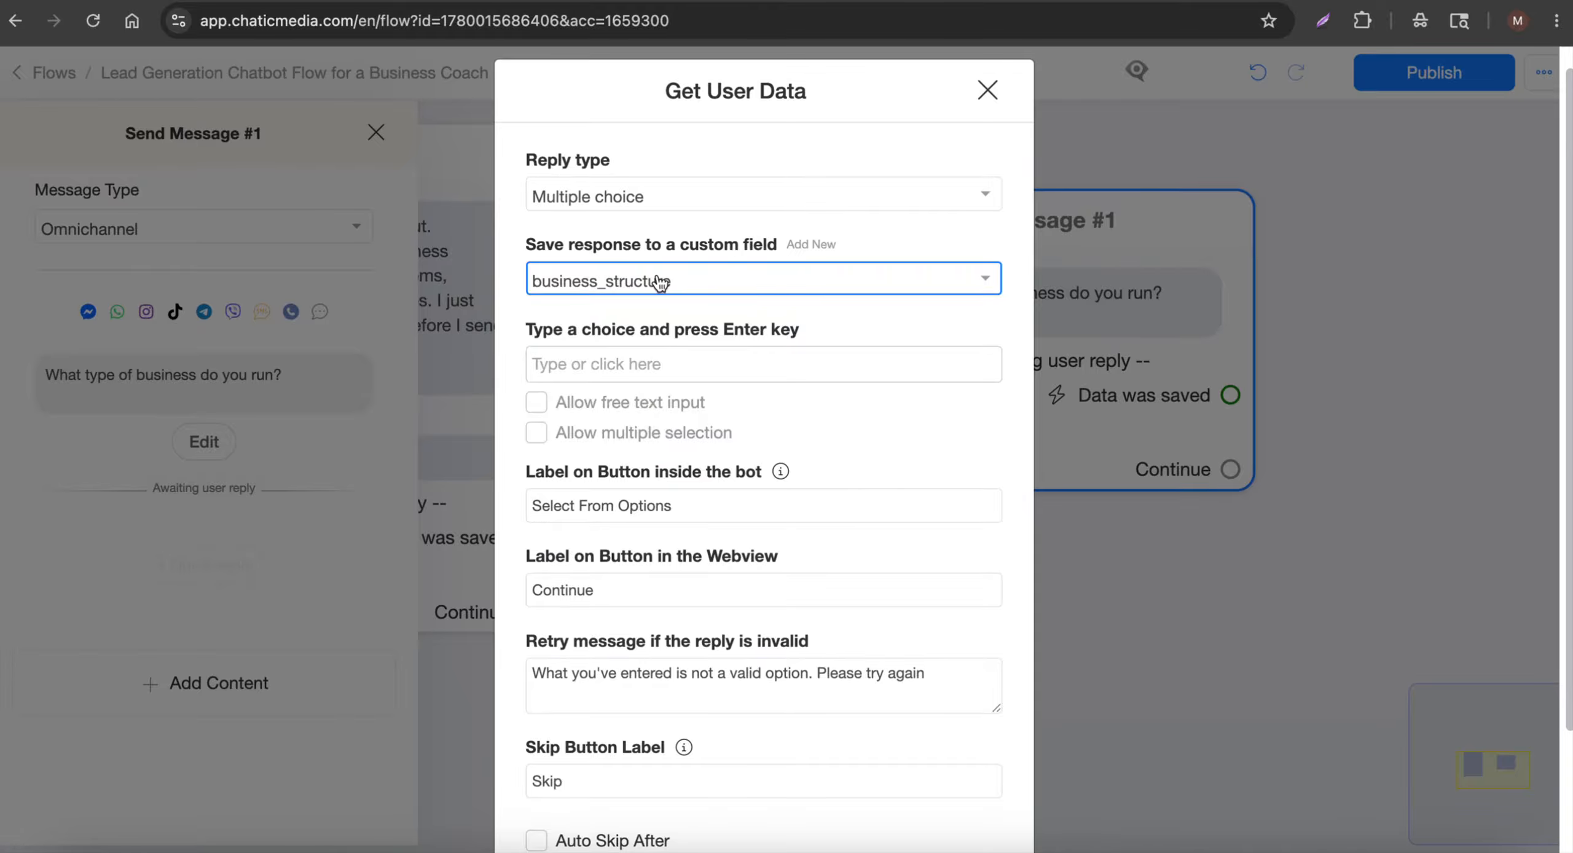
pyautogui.click(802, 244)
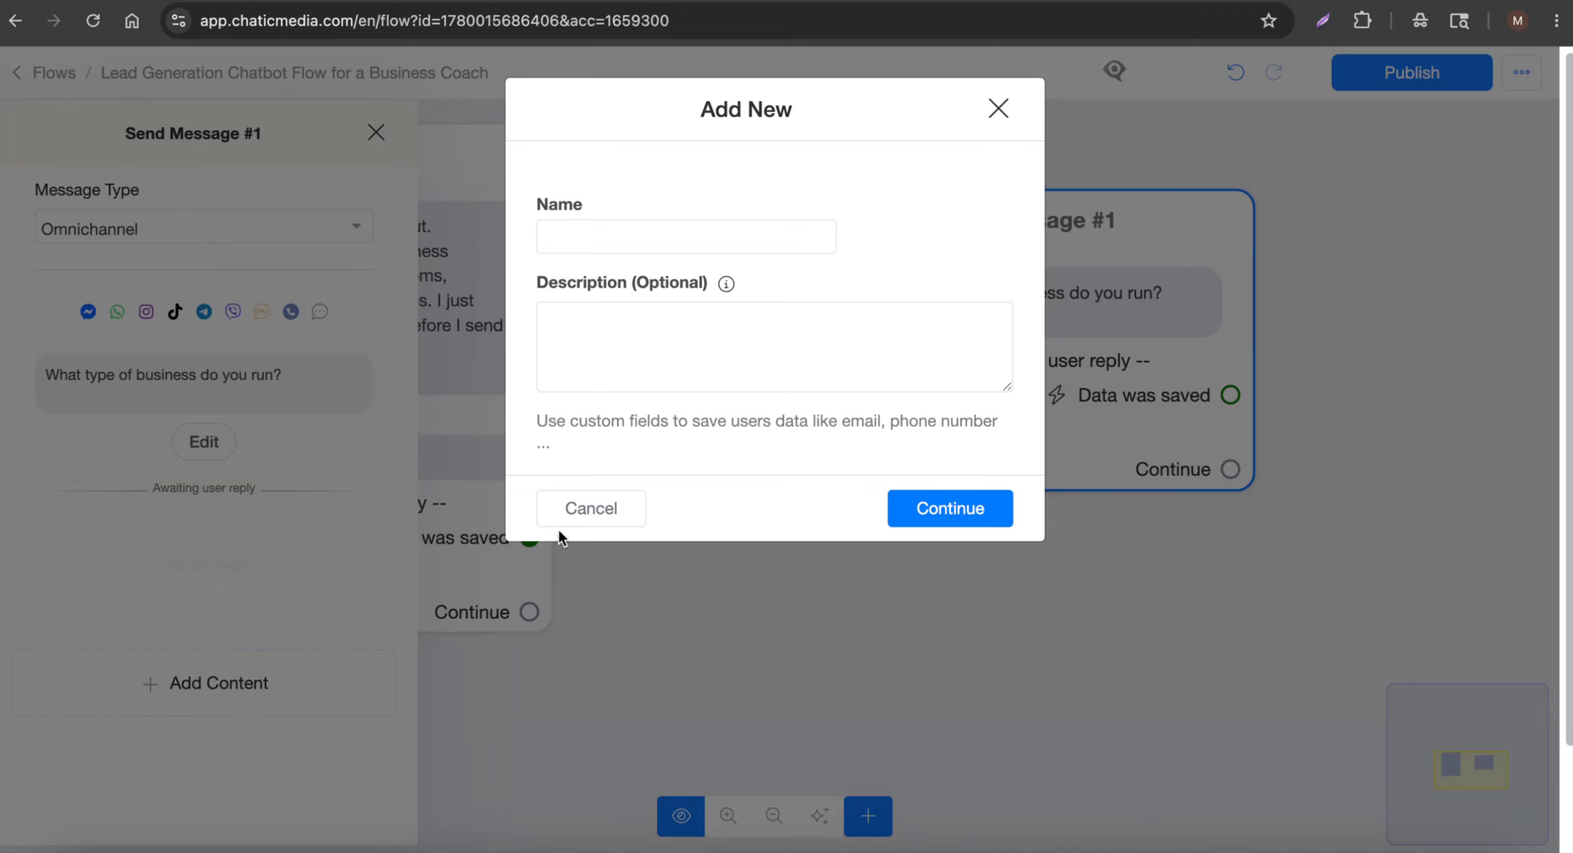
pyautogui.click(590, 521)
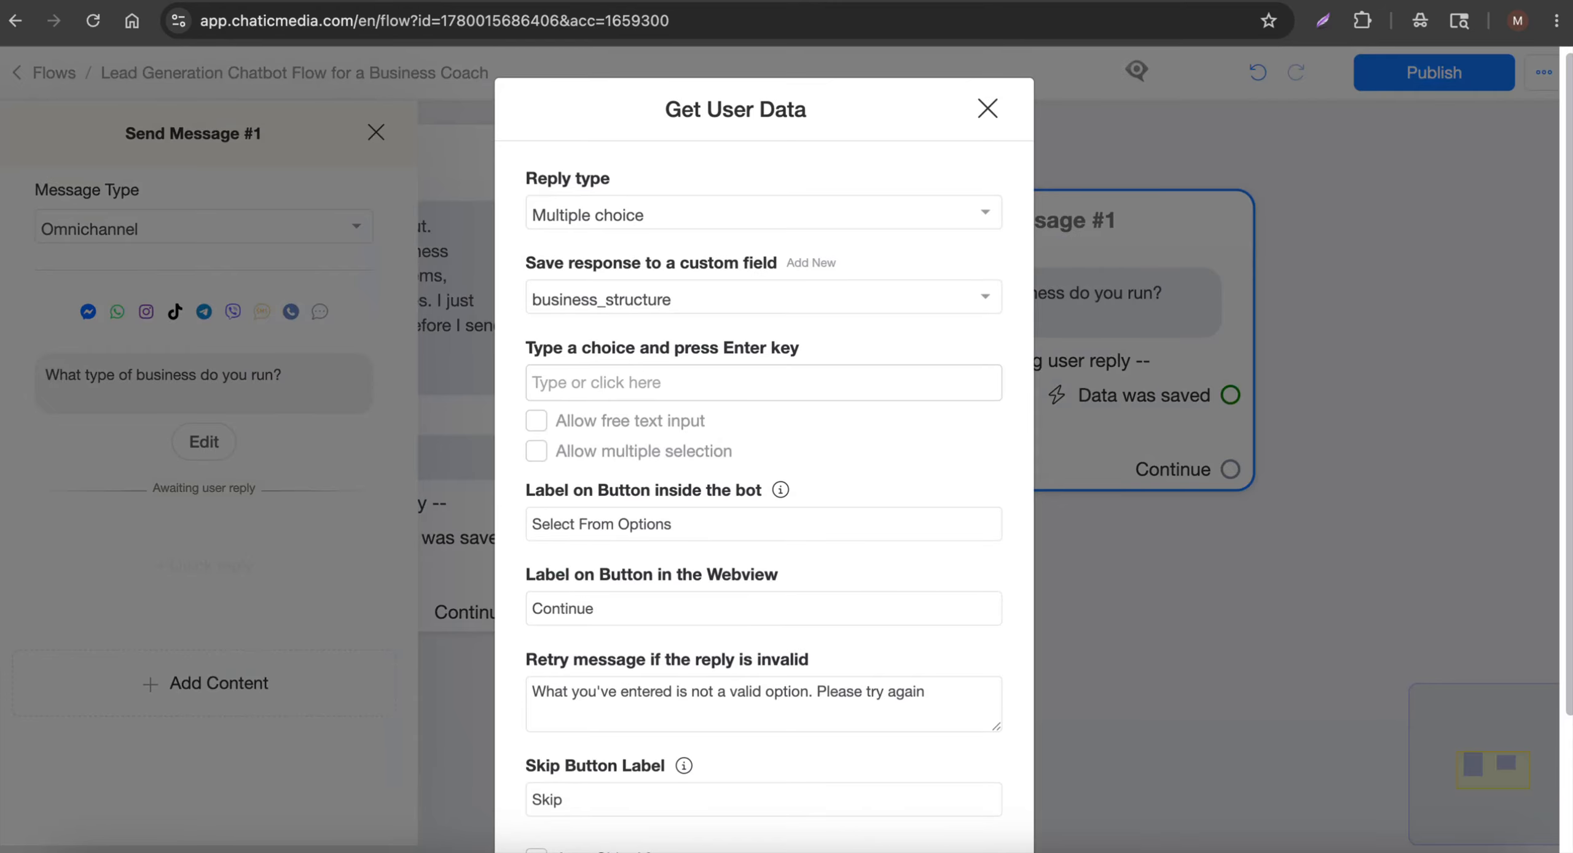
pyautogui.click(496, 1)
# Add Agency, Ecommerce and Coaching as answer choices copied from the script
pyautogui.doubleClick(504, 485)
pyautogui.hotkey('ctrl', 'c')
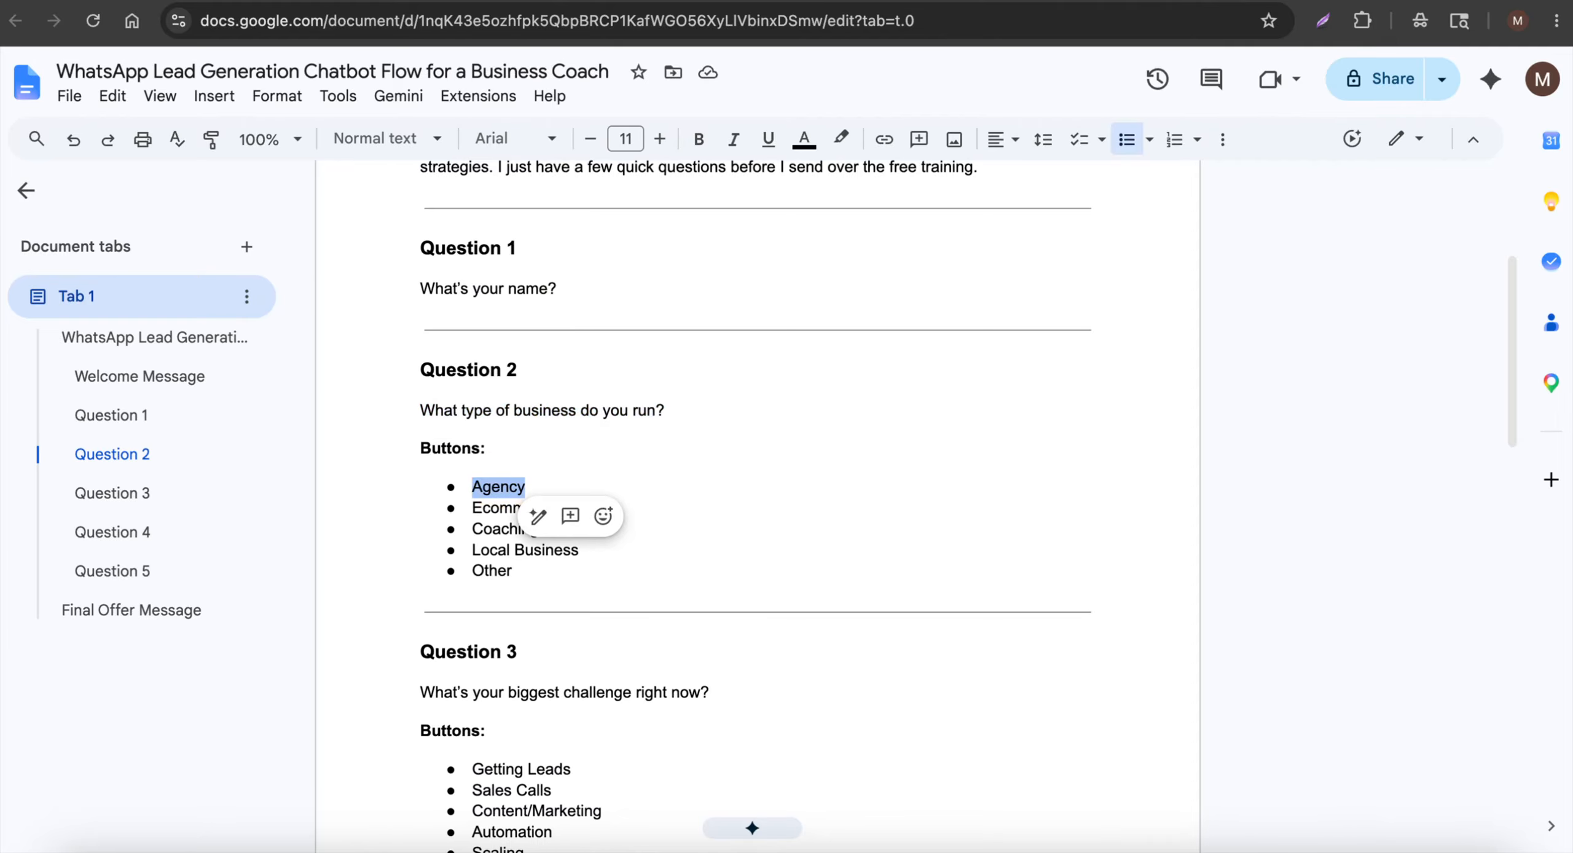
pyautogui.click(565, 1)
pyautogui.click(713, 390)
pyautogui.hotkey('ctrl', 'v')
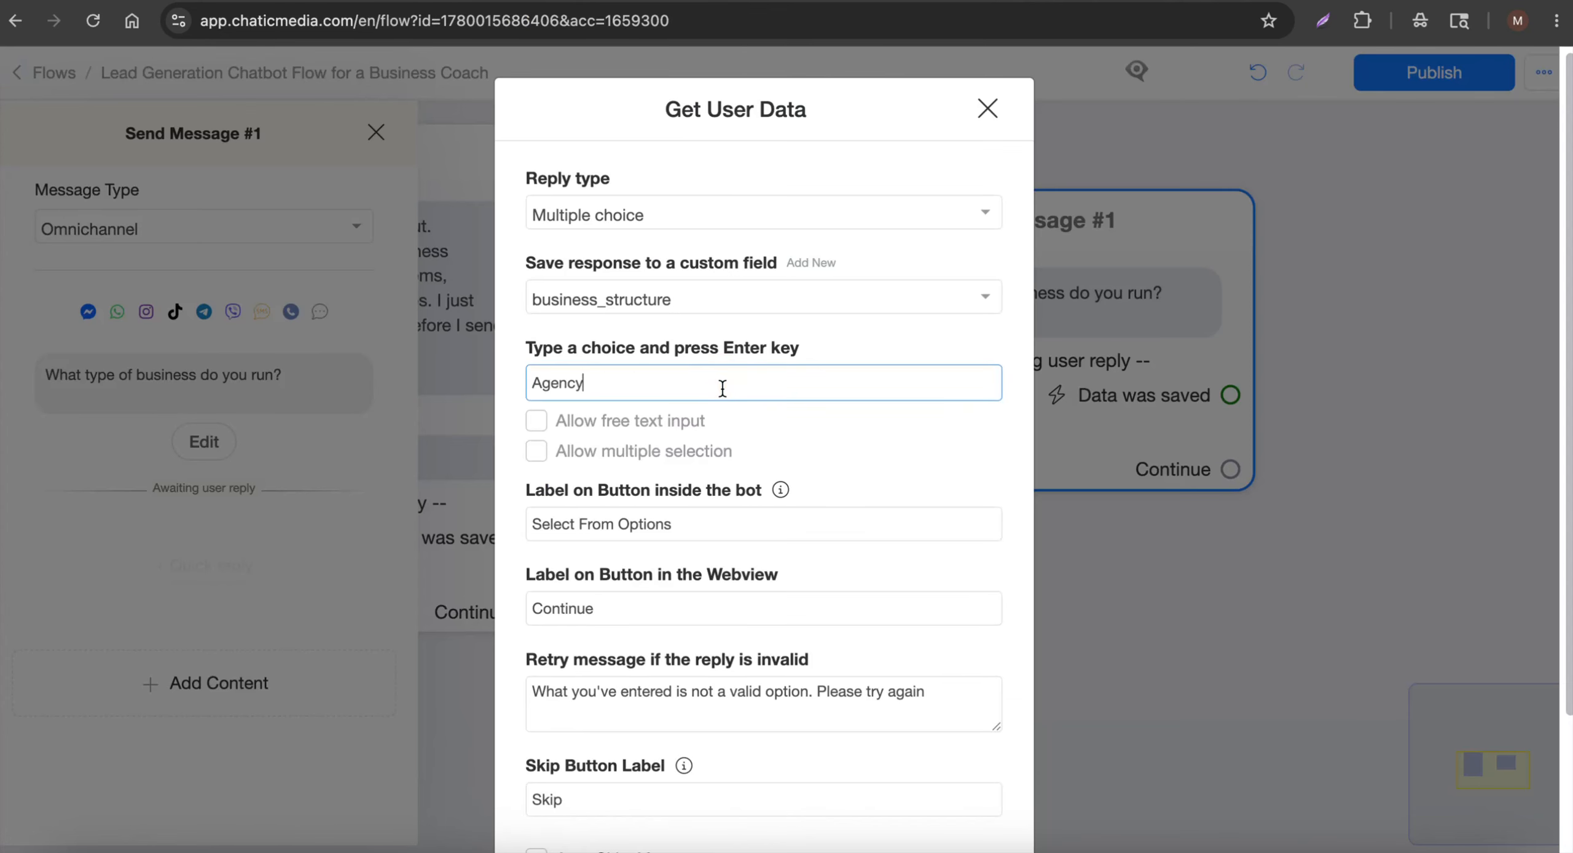
pyautogui.press('Return')
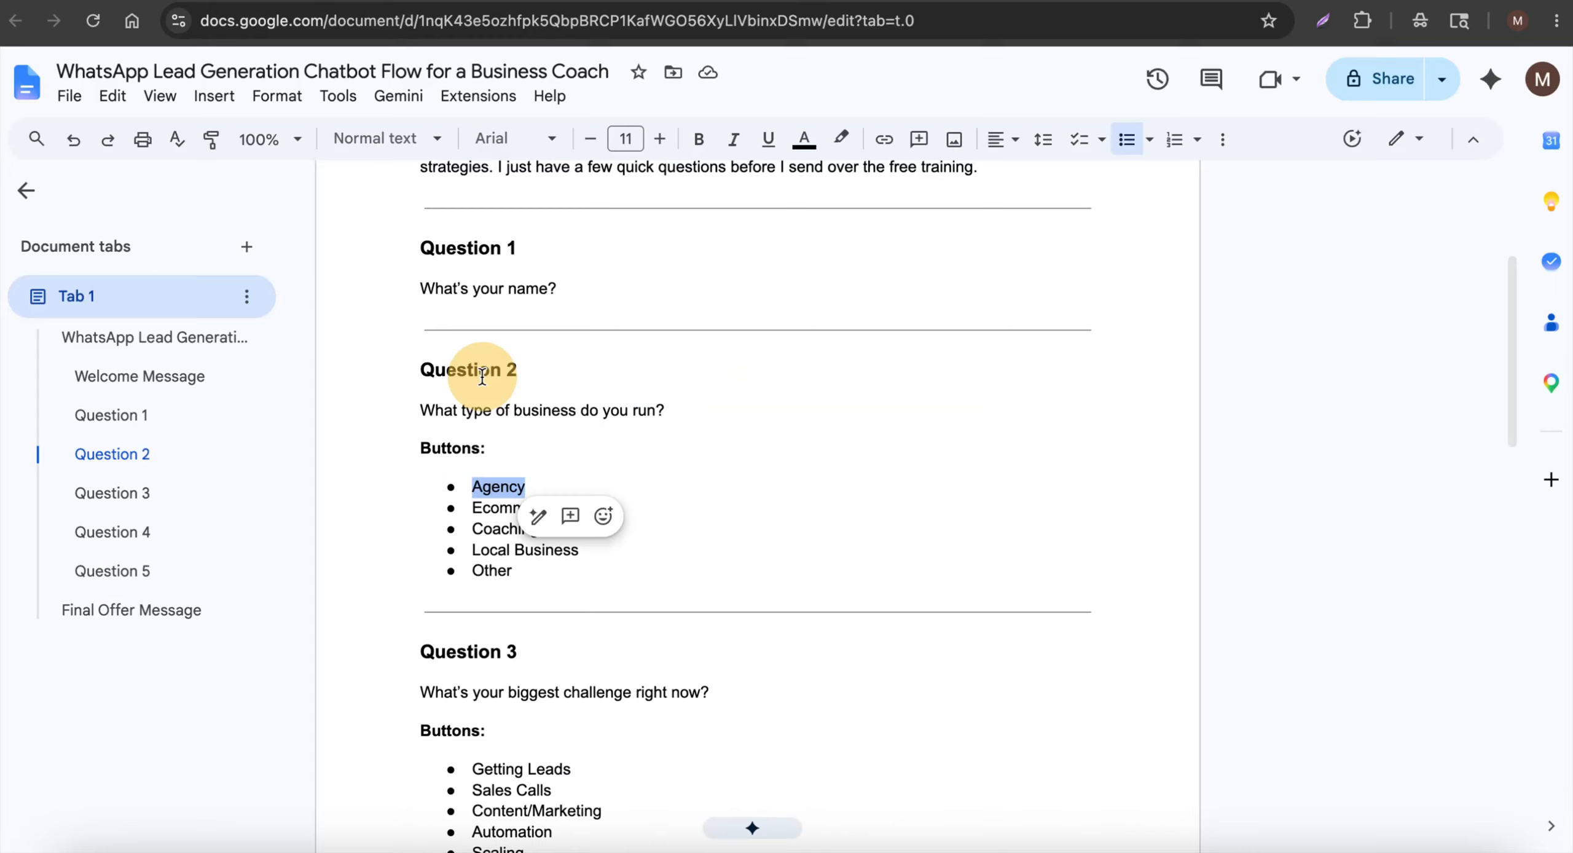
pyautogui.doubleClick(478, 509)
pyautogui.press('super+c')
pyautogui.click(587, 2)
pyautogui.press('super+v')
pyautogui.press('Return')
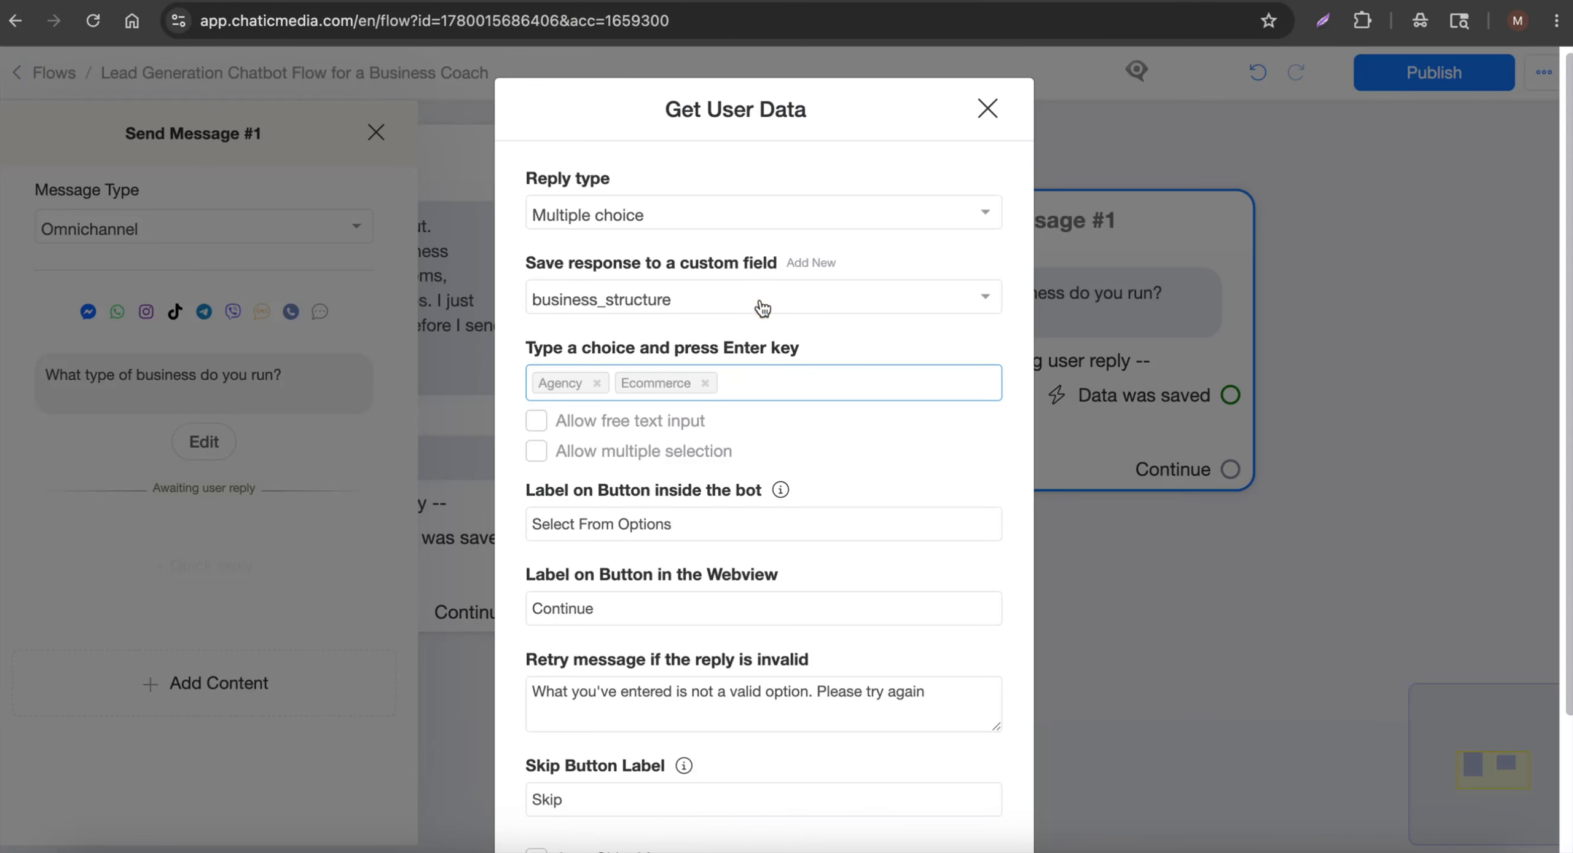
pyautogui.click(488, 3)
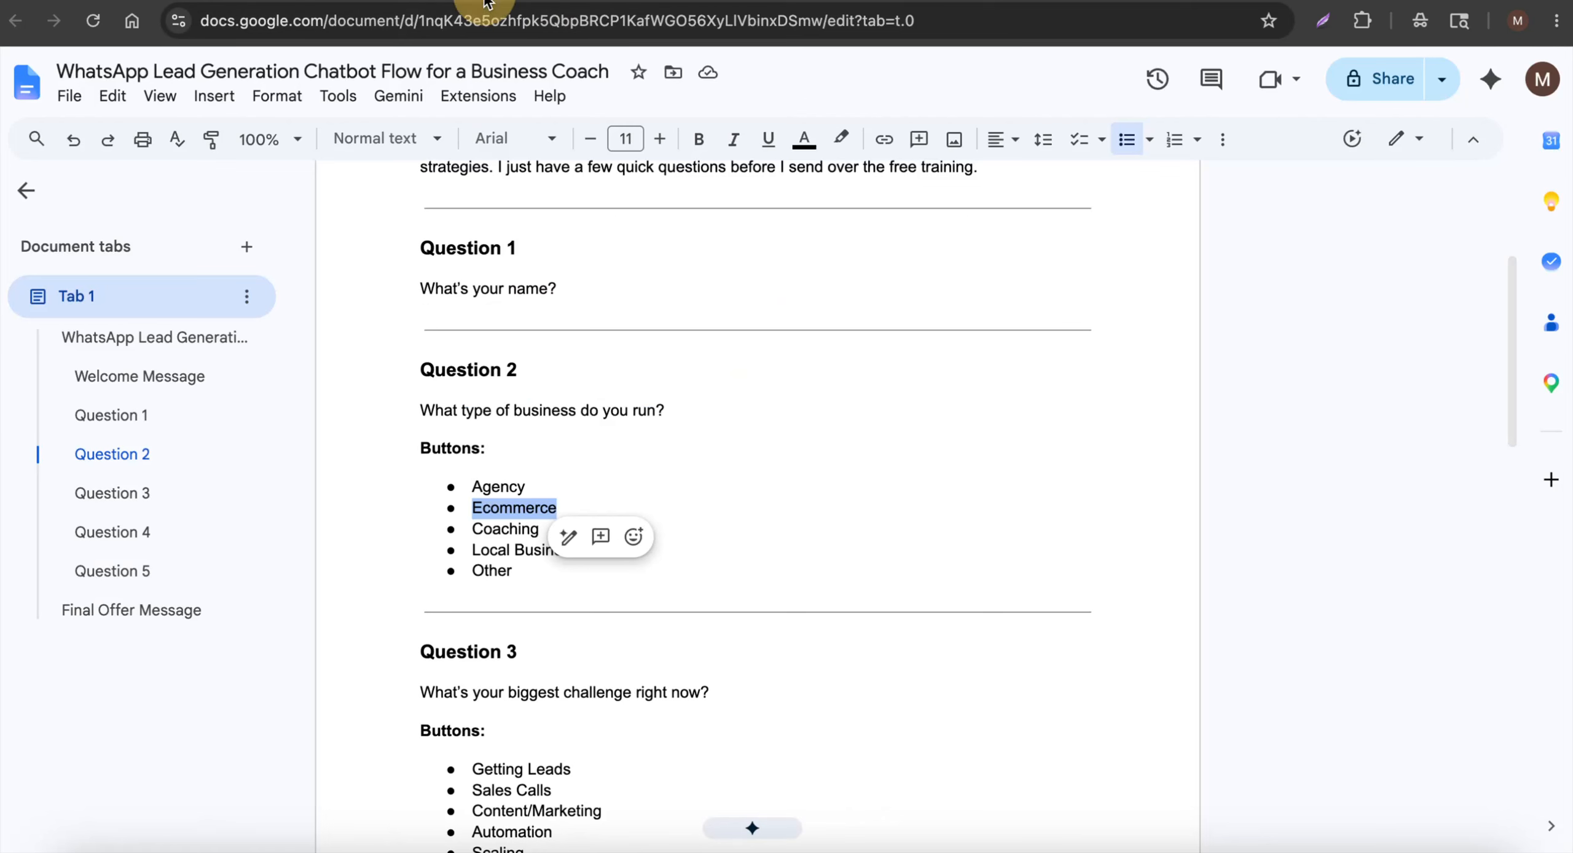
pyautogui.doubleClick(493, 529)
pyautogui.press('super+c')
pyautogui.click(702, 3)
pyautogui.press('super+v')
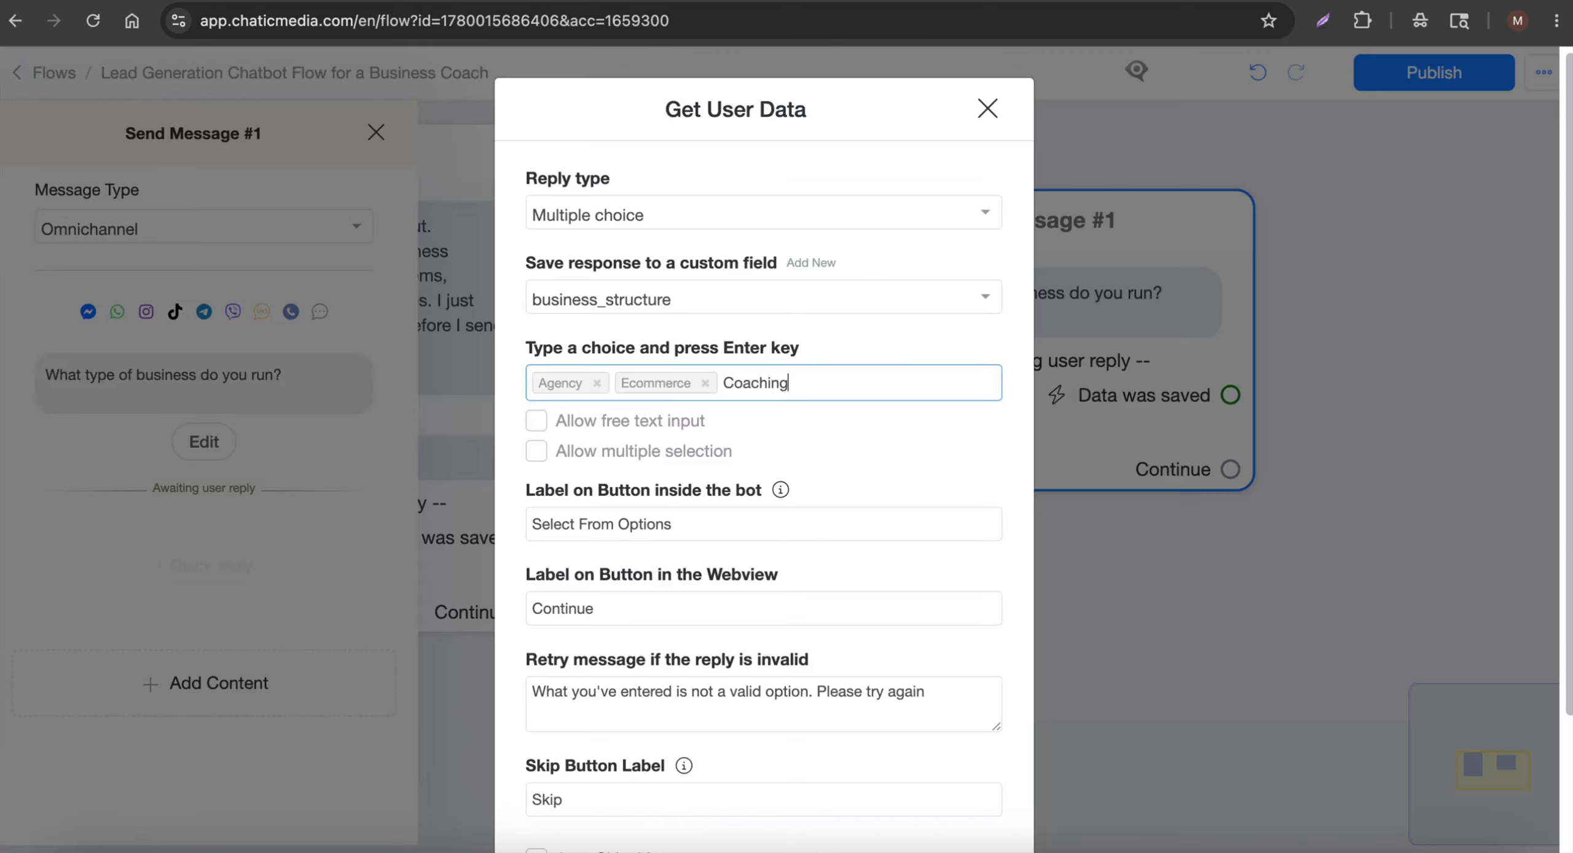
# Add Local Business and Other as the remaining answer choices
pyautogui.click(498, 2)
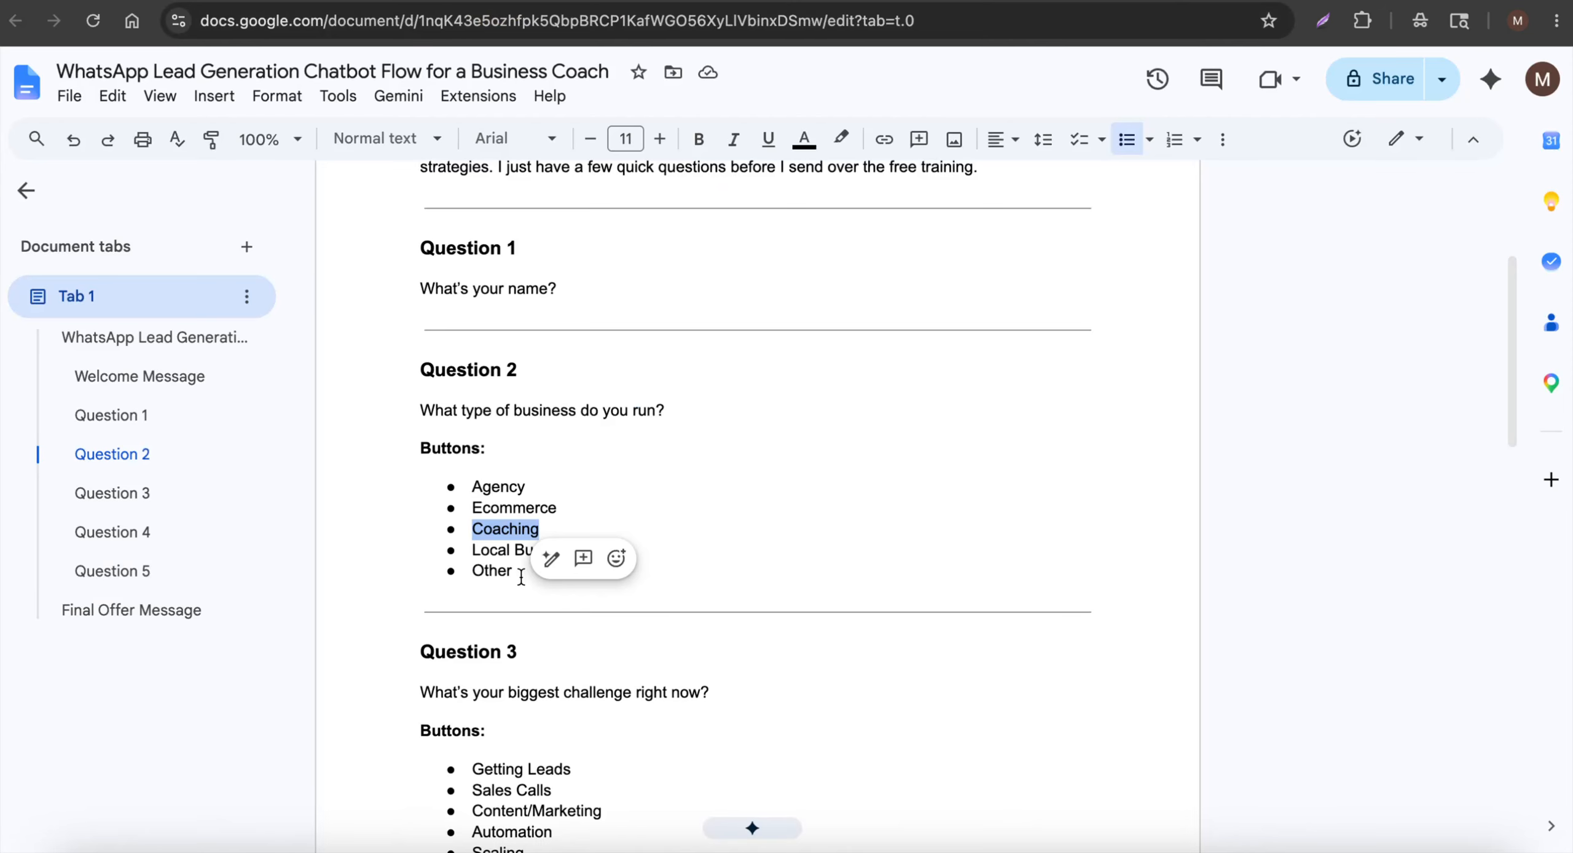
pyautogui.moveTo(466, 542); pyautogui.dragTo(614, 545)
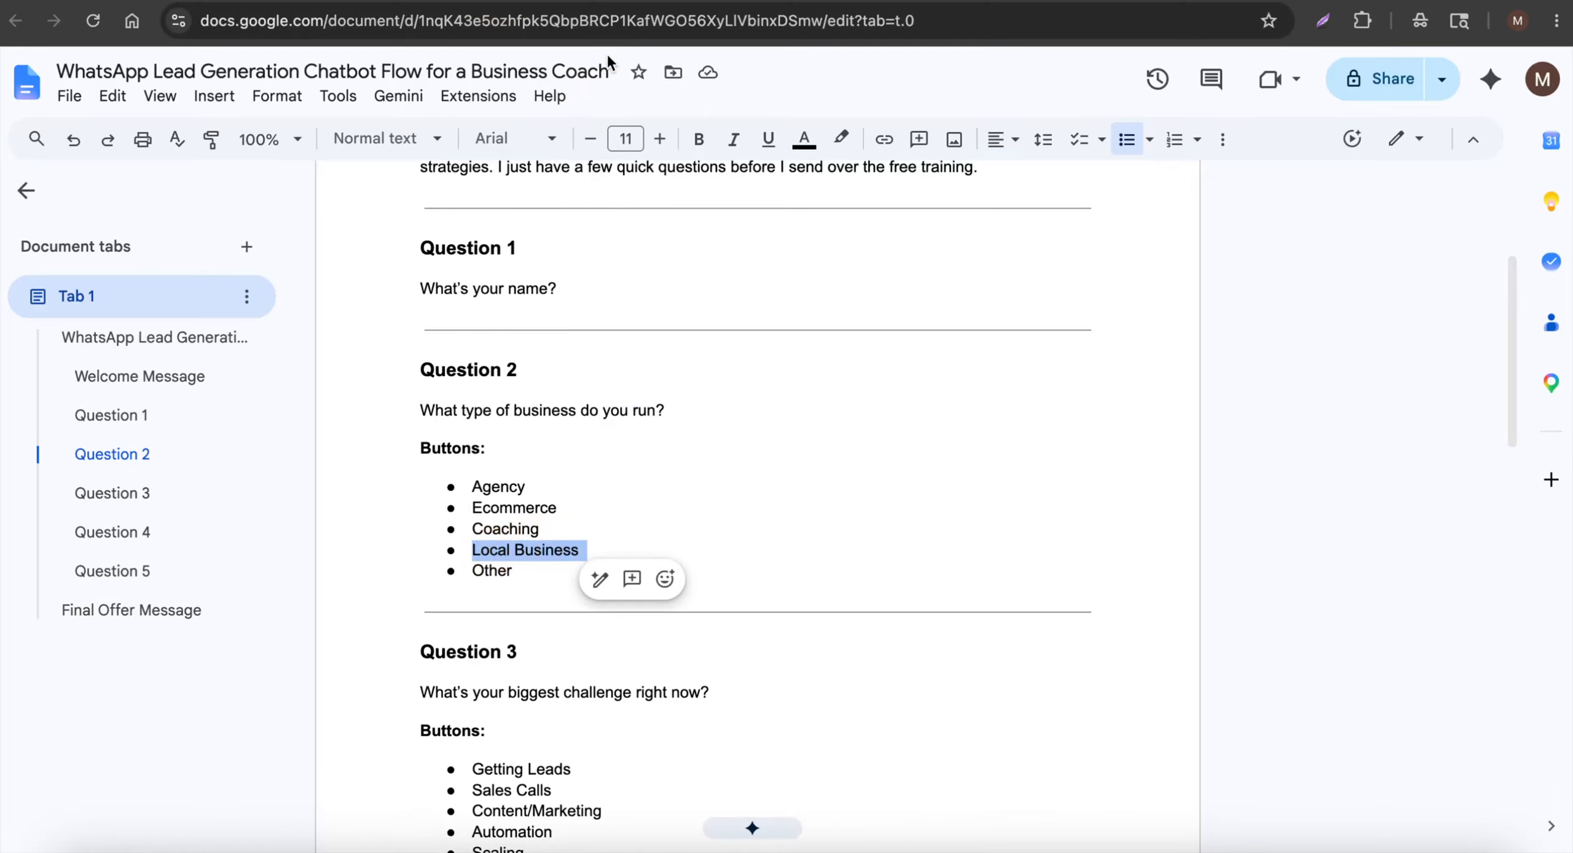
pyautogui.press('super+c')
pyautogui.click(702, 2)
pyautogui.press('super+v')
pyautogui.press('Return')
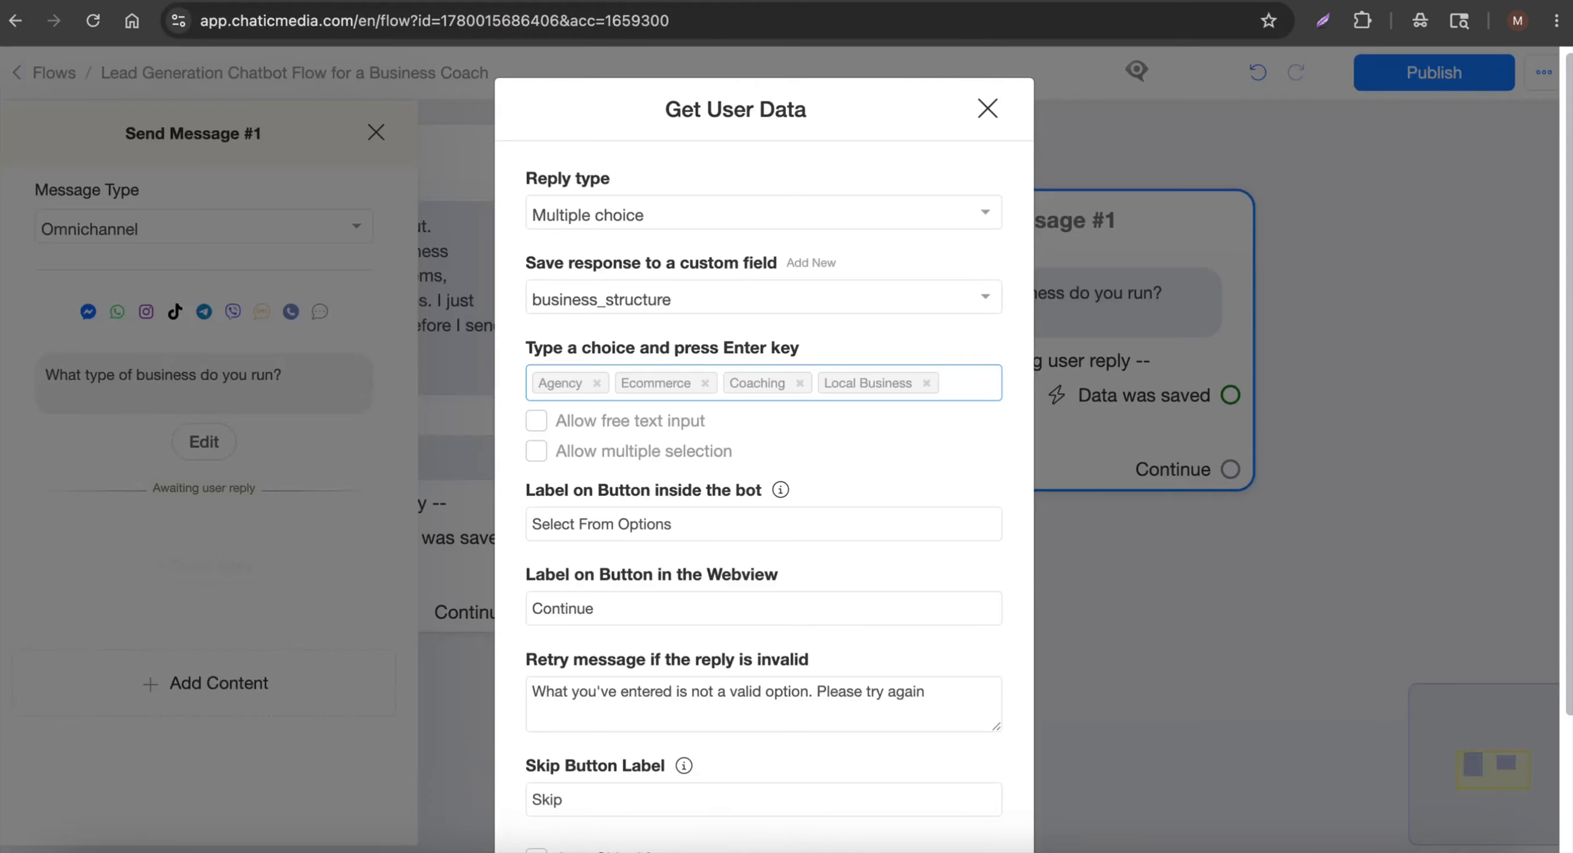
# Clear the Skip Button Label so an answer is required, and save the question
pyautogui.scroll(-3, 752, 451)
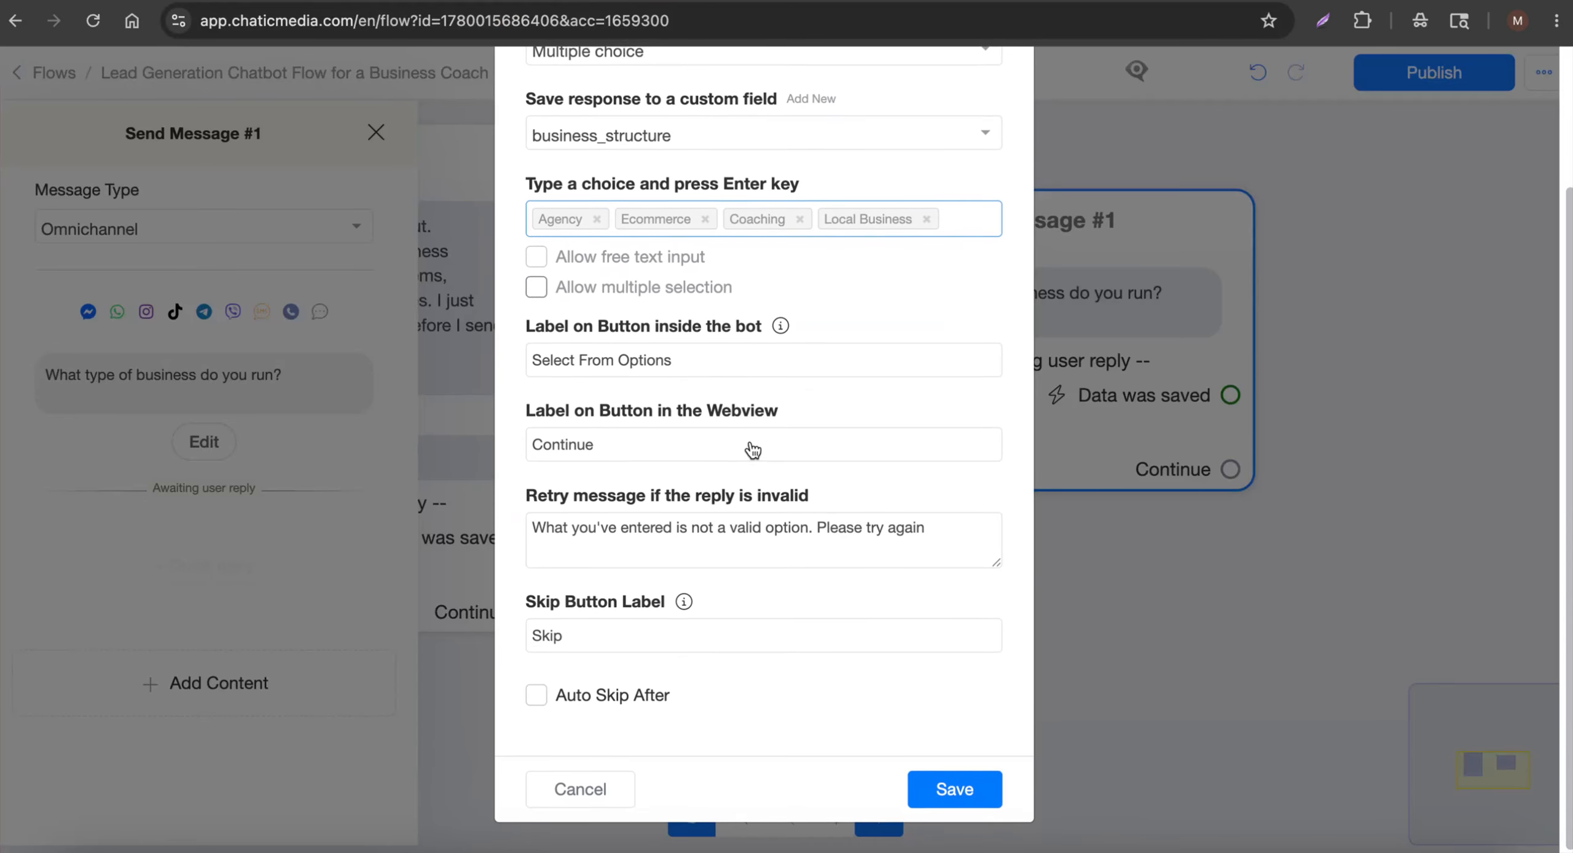
pyautogui.doubleClick(626, 642)
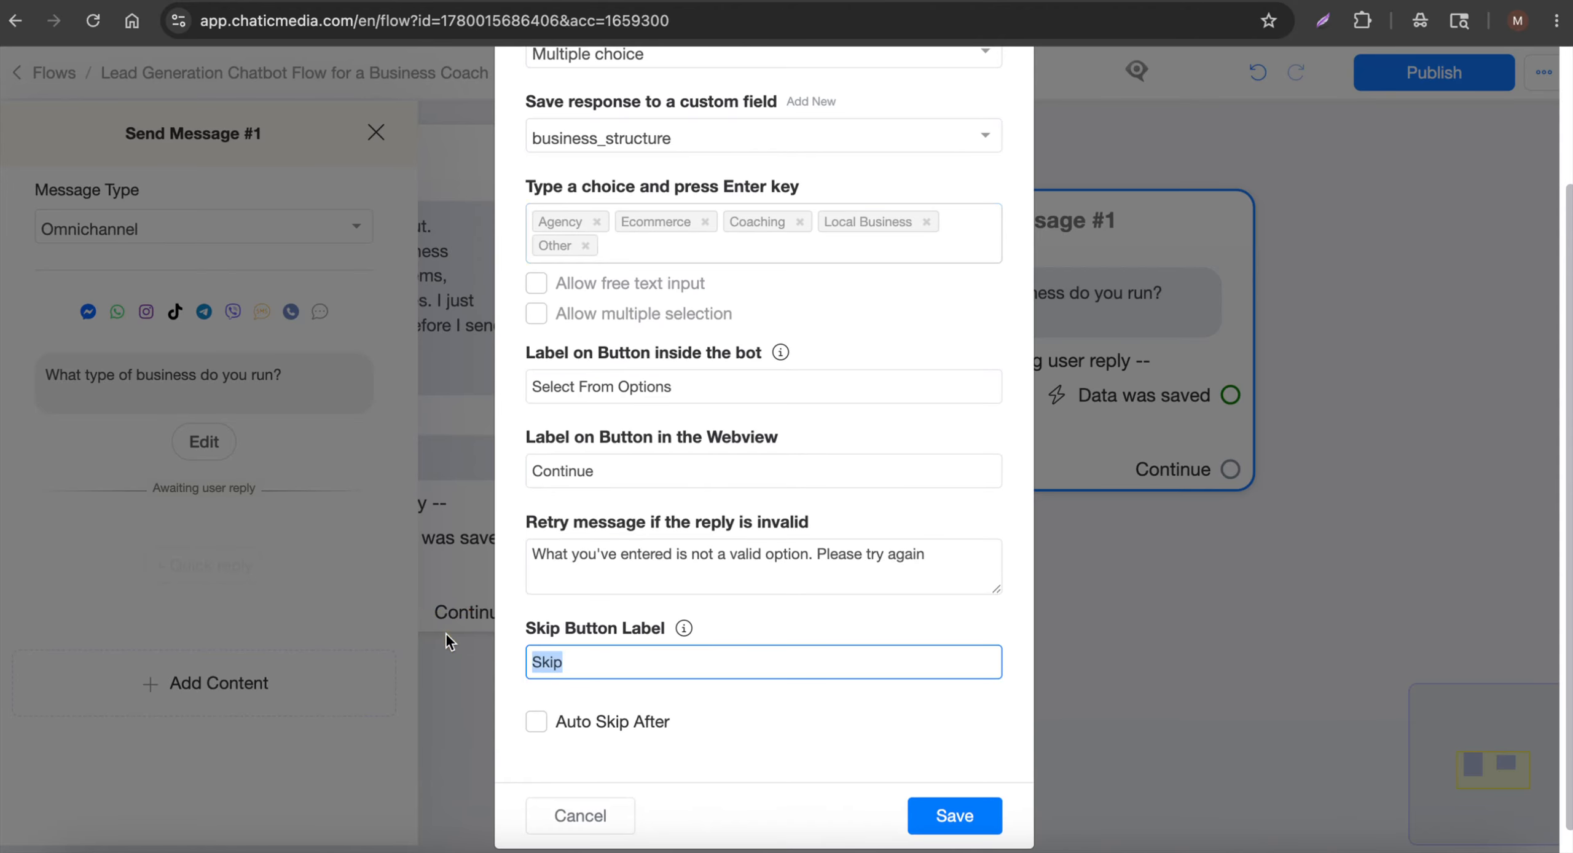
pyautogui.press('BackSpace')
pyautogui.moveTo(691, 631)
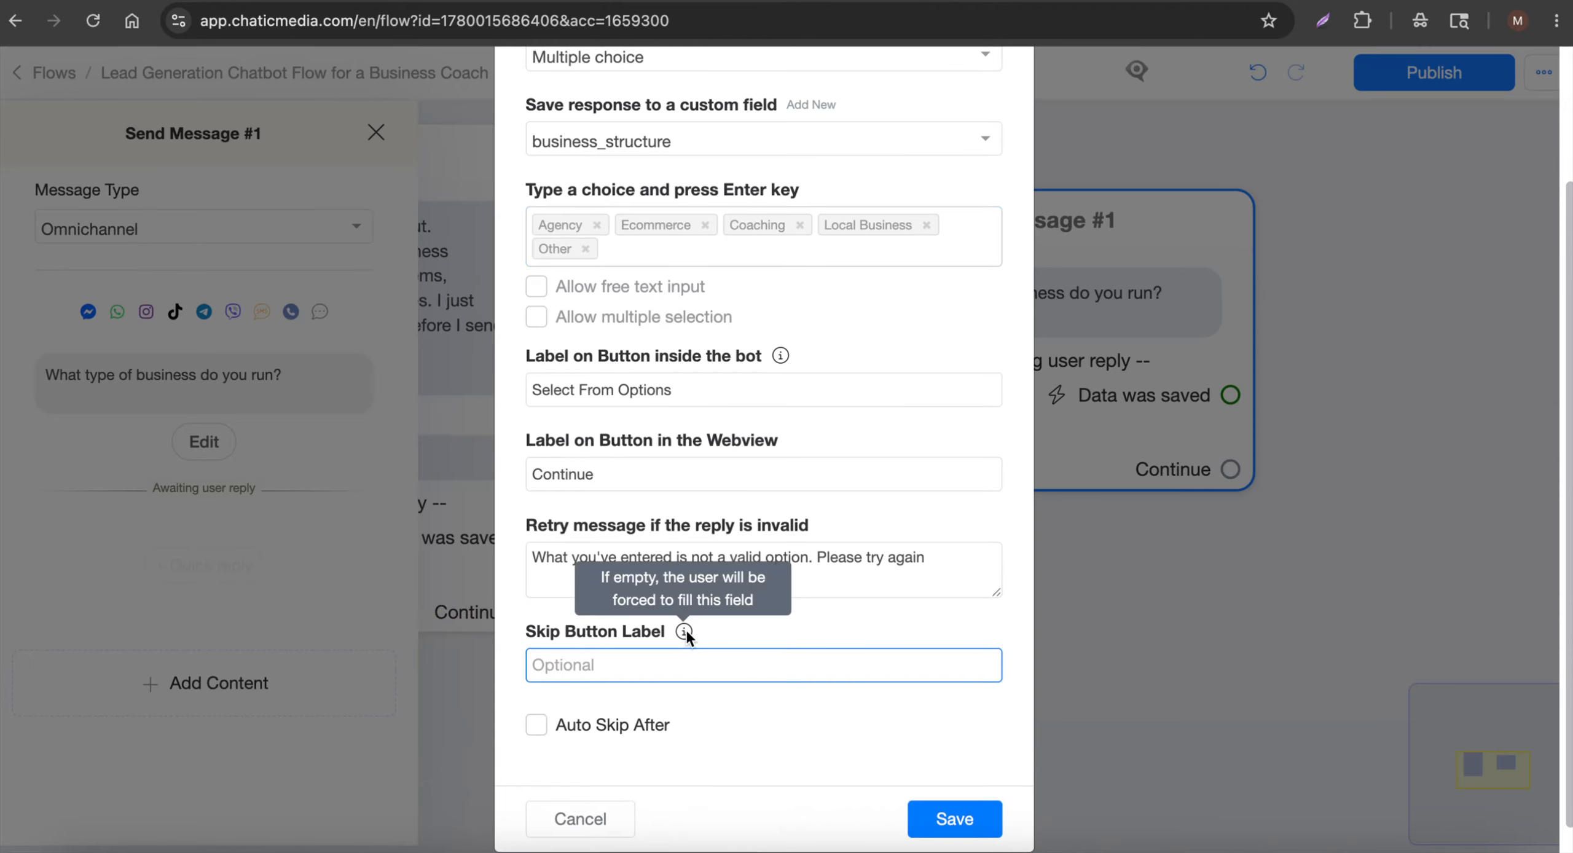
pyautogui.click(969, 824)
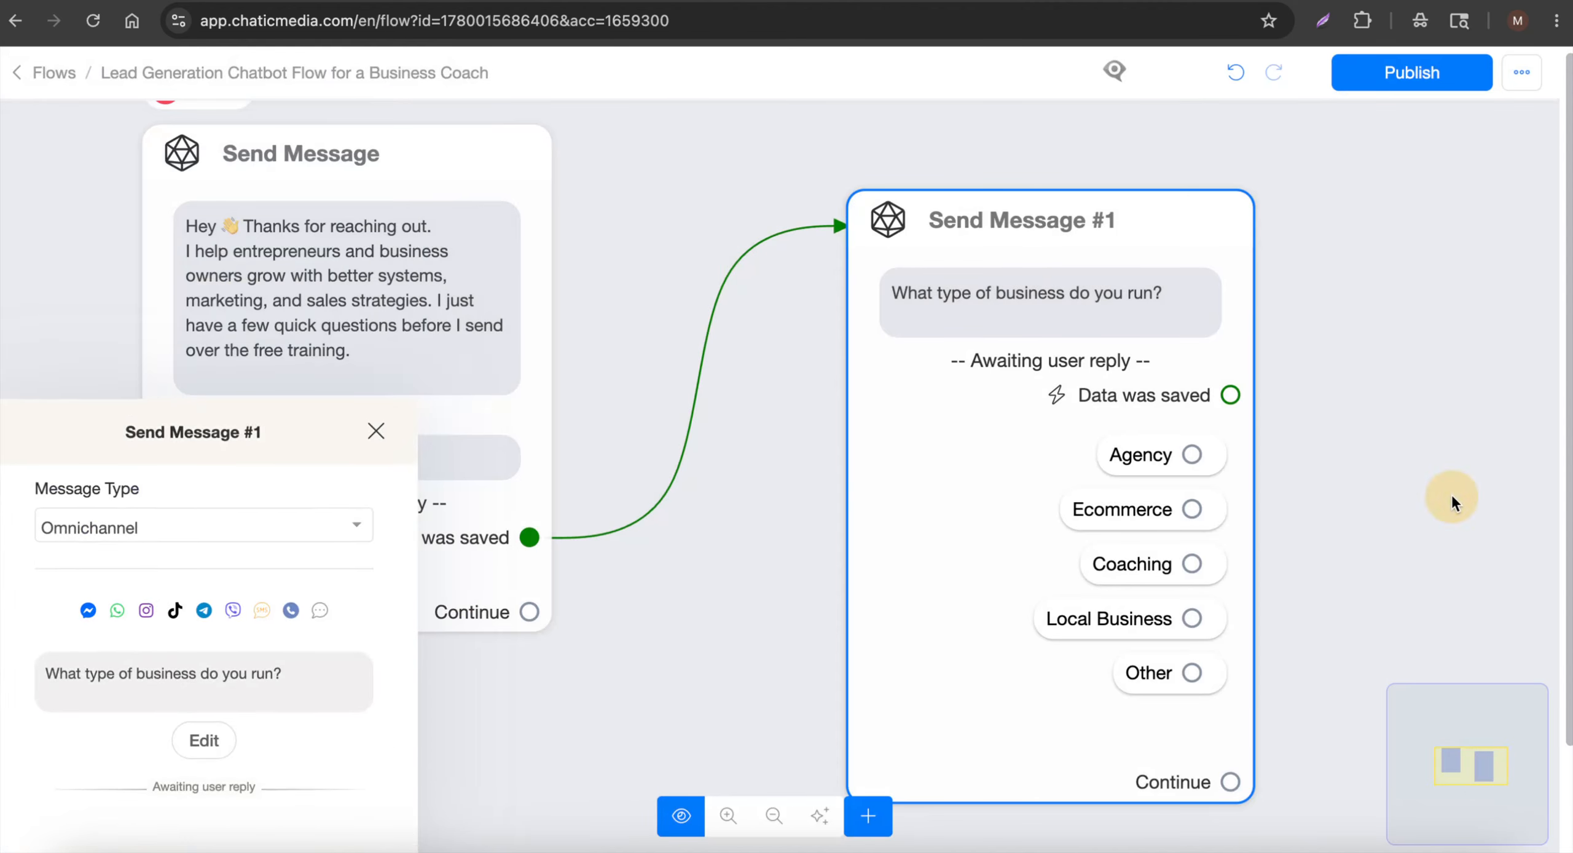
# Move Send Message #1 closer to the welcome message and zoom in on it
pyautogui.click(708, 452)
pyautogui.moveTo(984, 485); pyautogui.dragTo(522, 435)
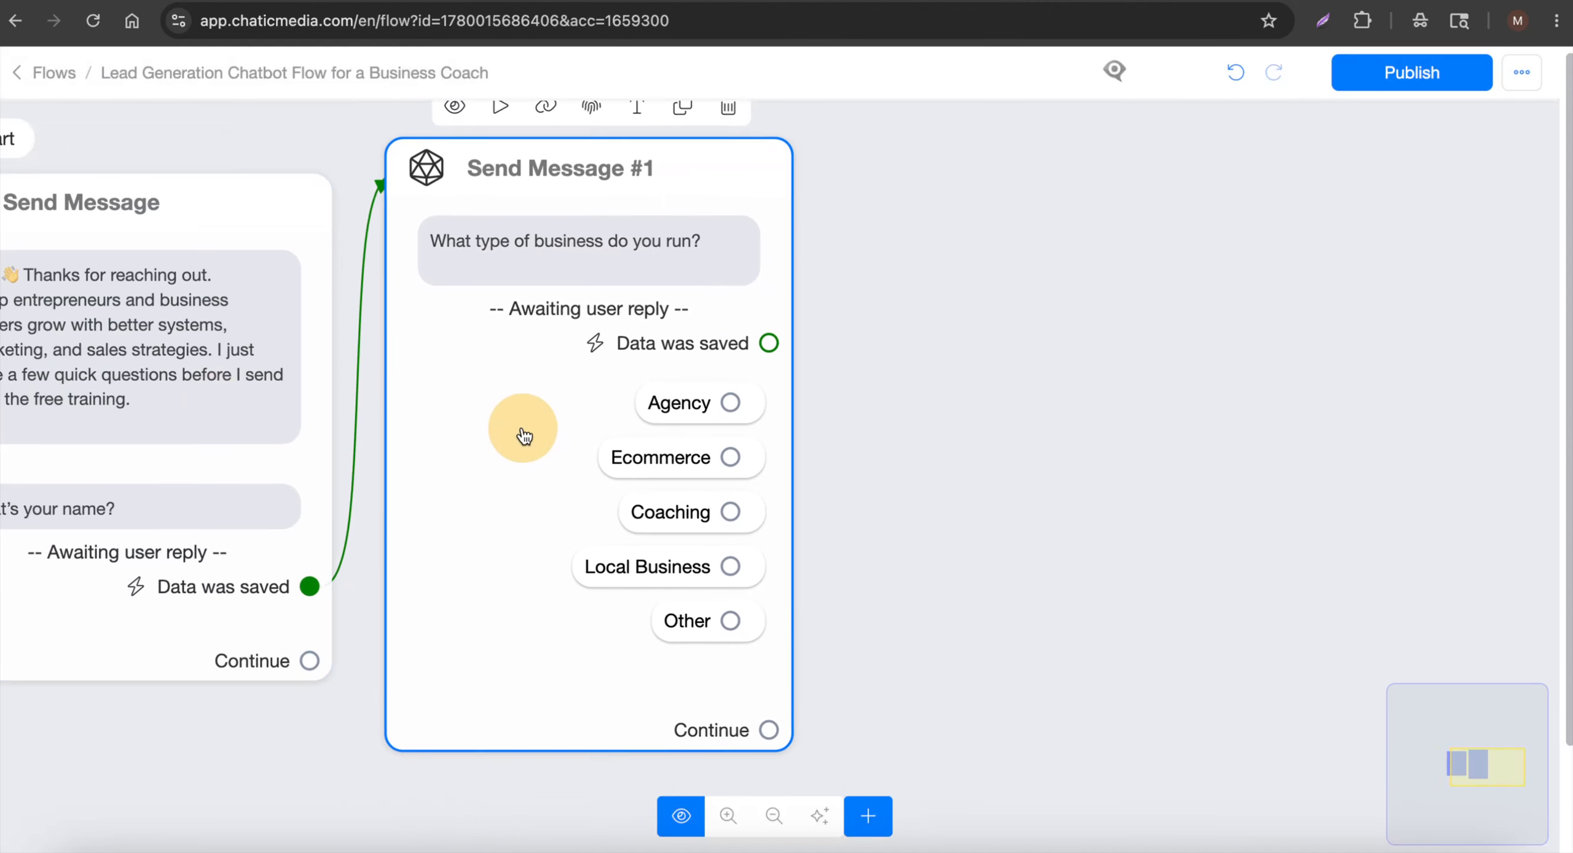
pyautogui.scroll(-5, 514, 538)
pyautogui.doubleClick(739, 527)
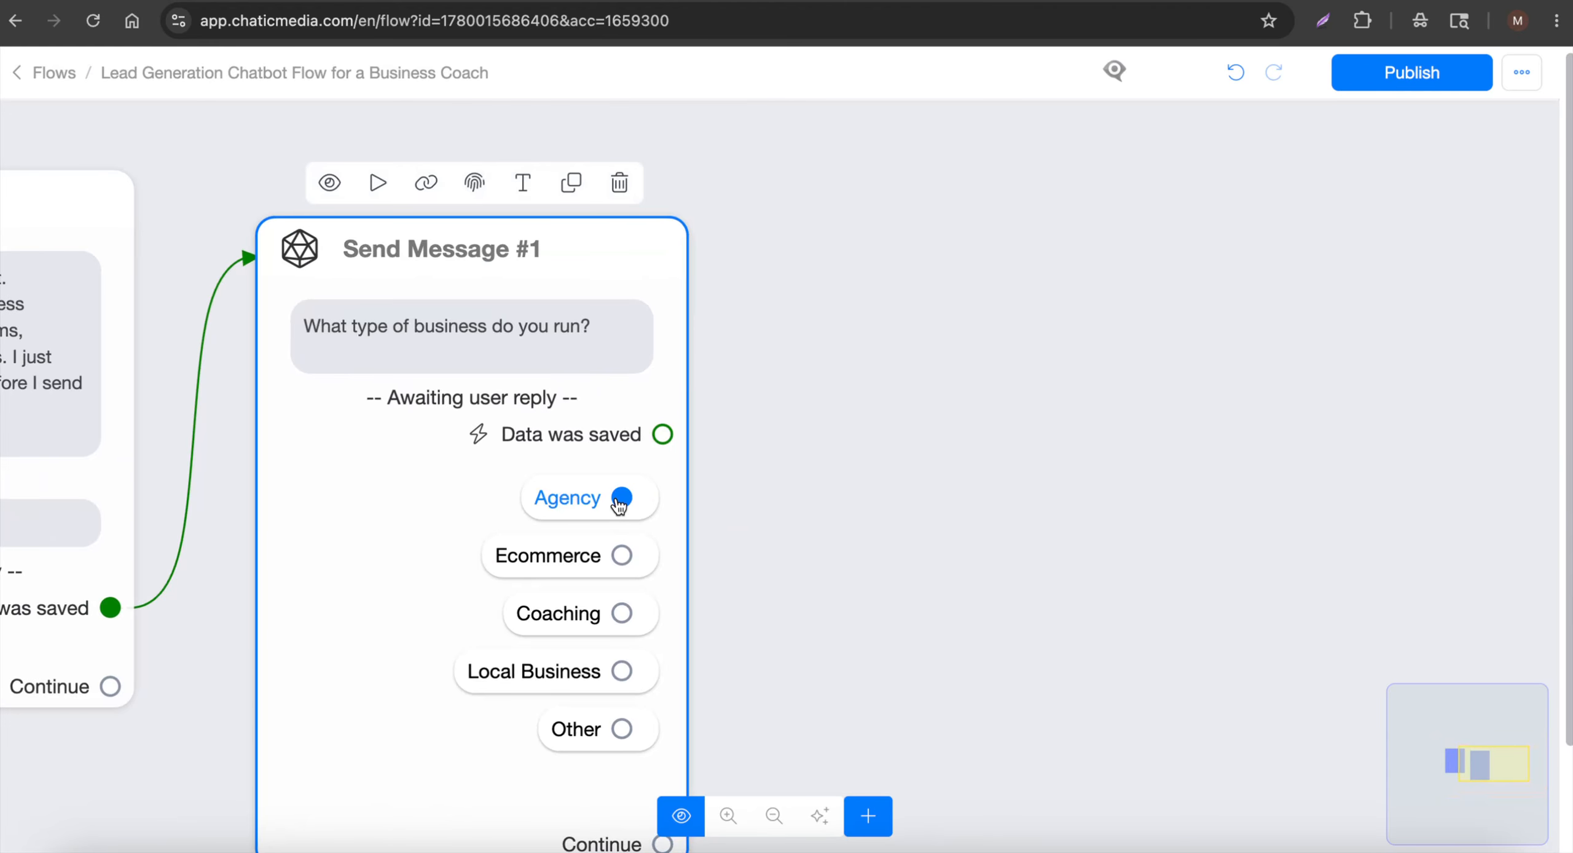
# Delete trial Agency and Ecommerce branches; link one Send Message #2 from 'Data was saved'
pyautogui.moveTo(621, 498); pyautogui.dragTo(903, 237)
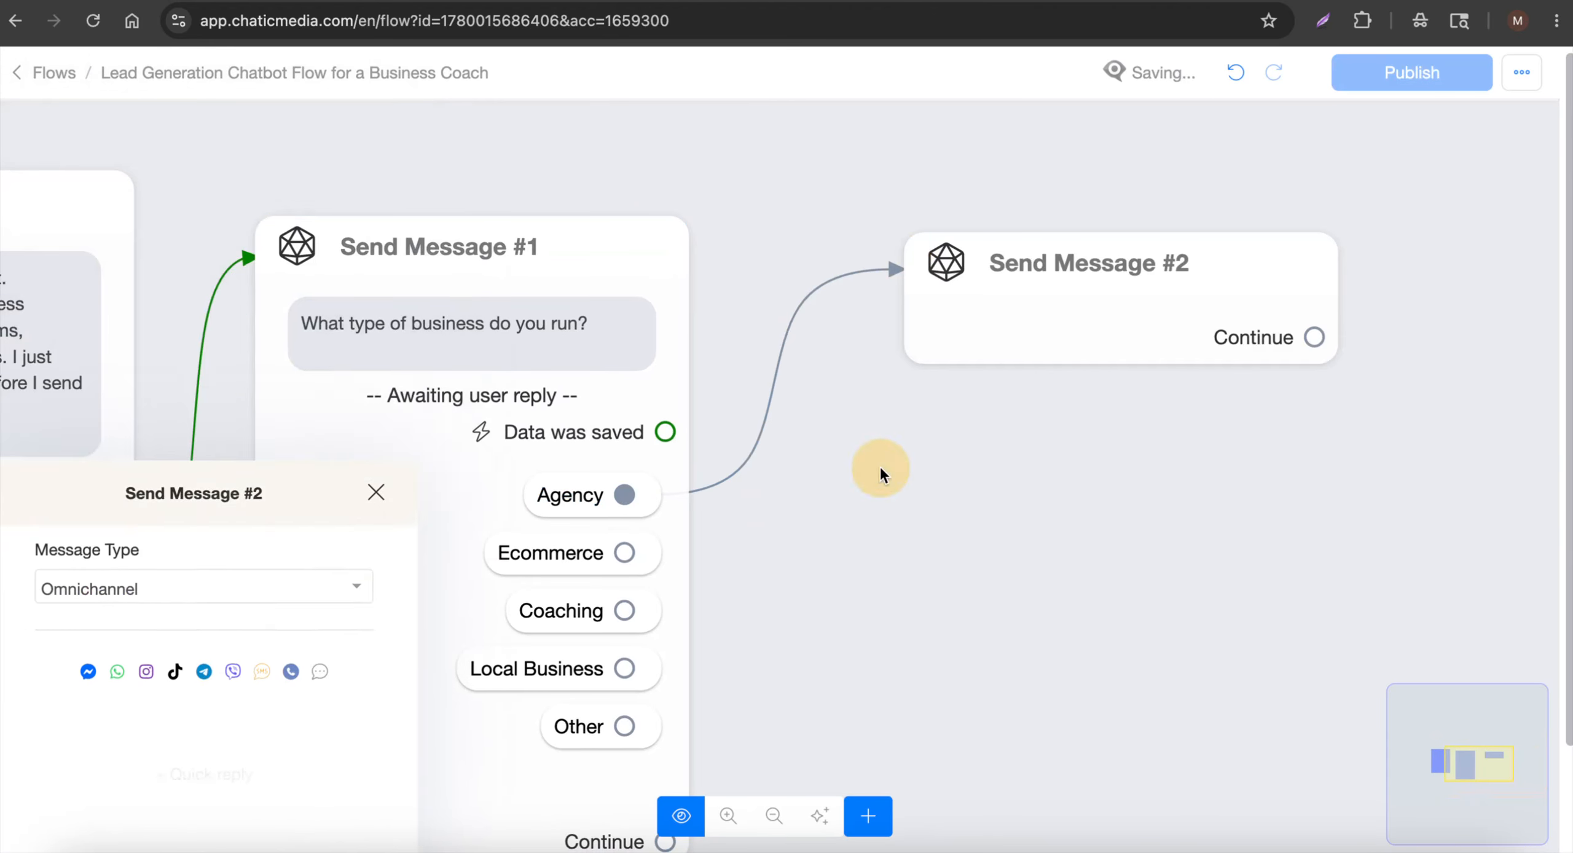
pyautogui.moveTo(624, 553); pyautogui.dragTo(1028, 632)
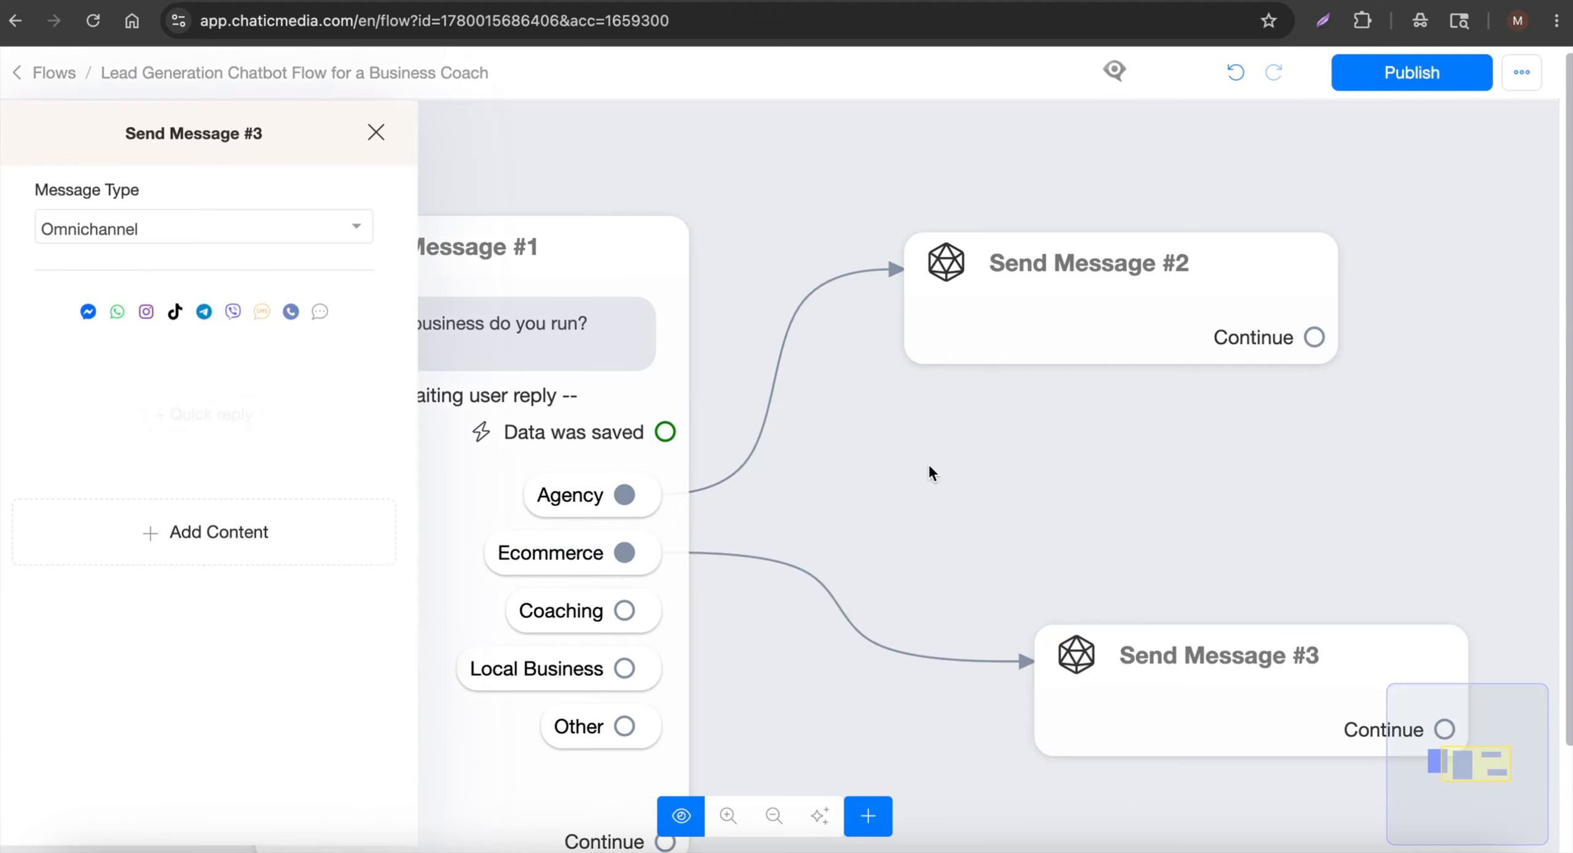
pyautogui.click(929, 470)
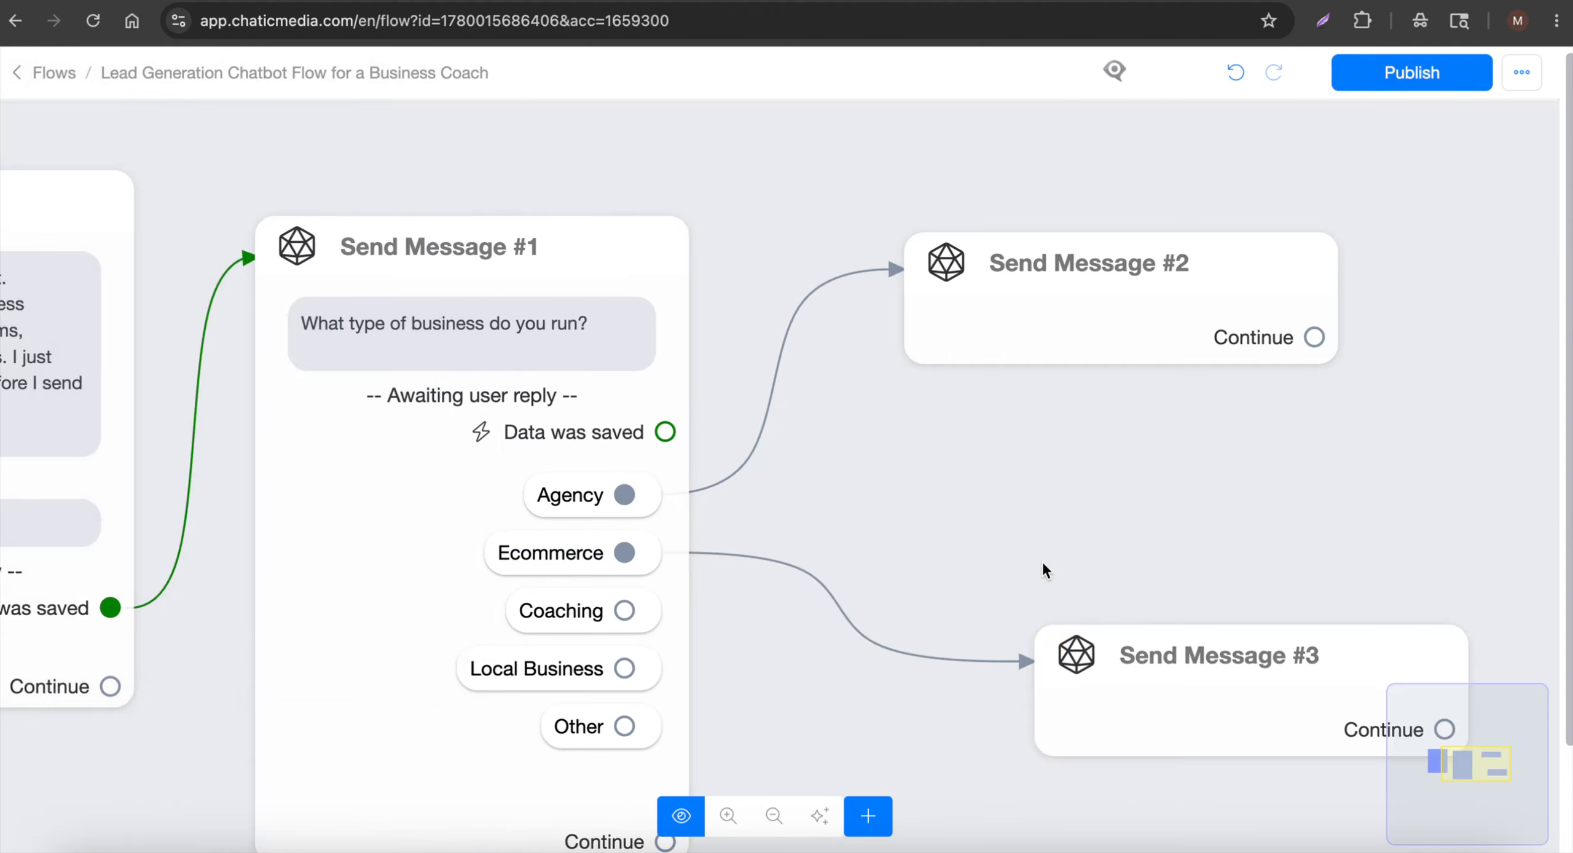
pyautogui.click(1398, 590)
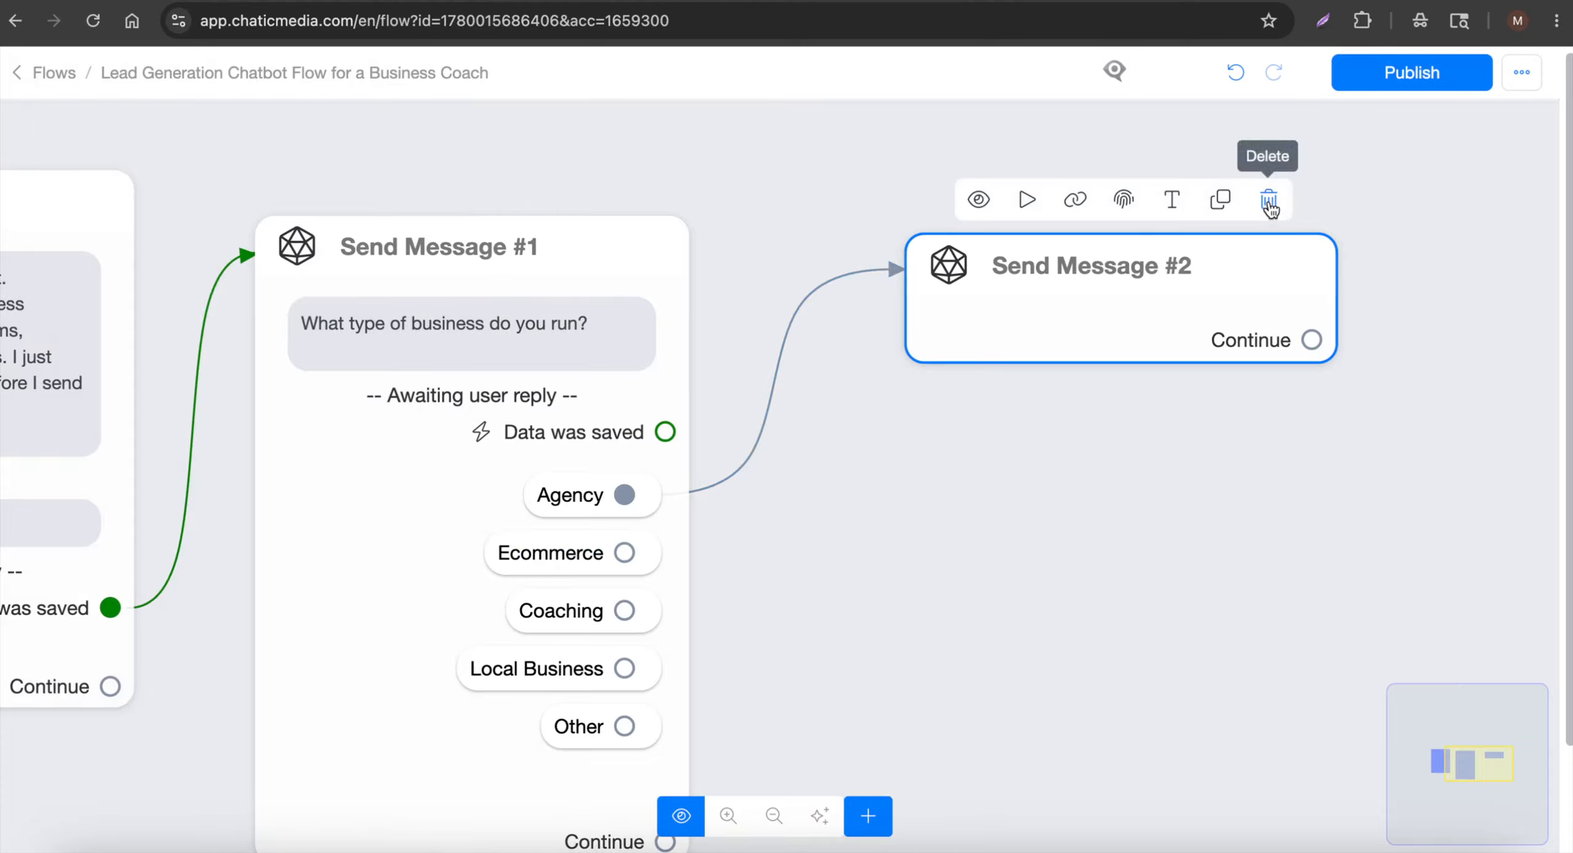
pyautogui.click(1268, 202)
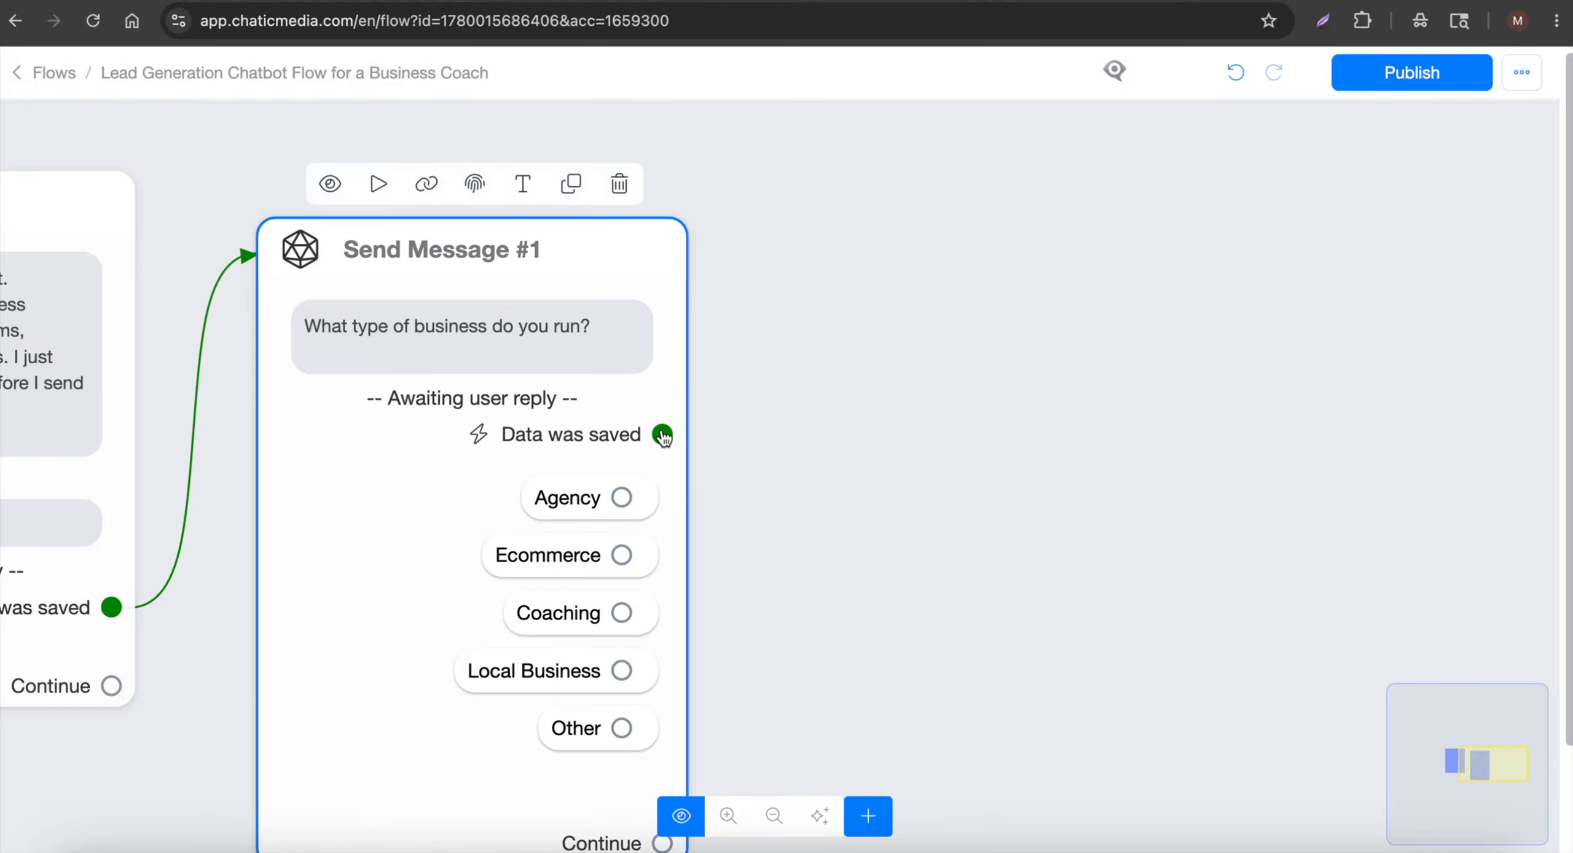
pyautogui.moveTo(663, 435); pyautogui.dragTo(1026, 254)
# Add a Get User Data question to Send Message #2 with the pasted Question 3 challenge text
pyautogui.click(928, 551)
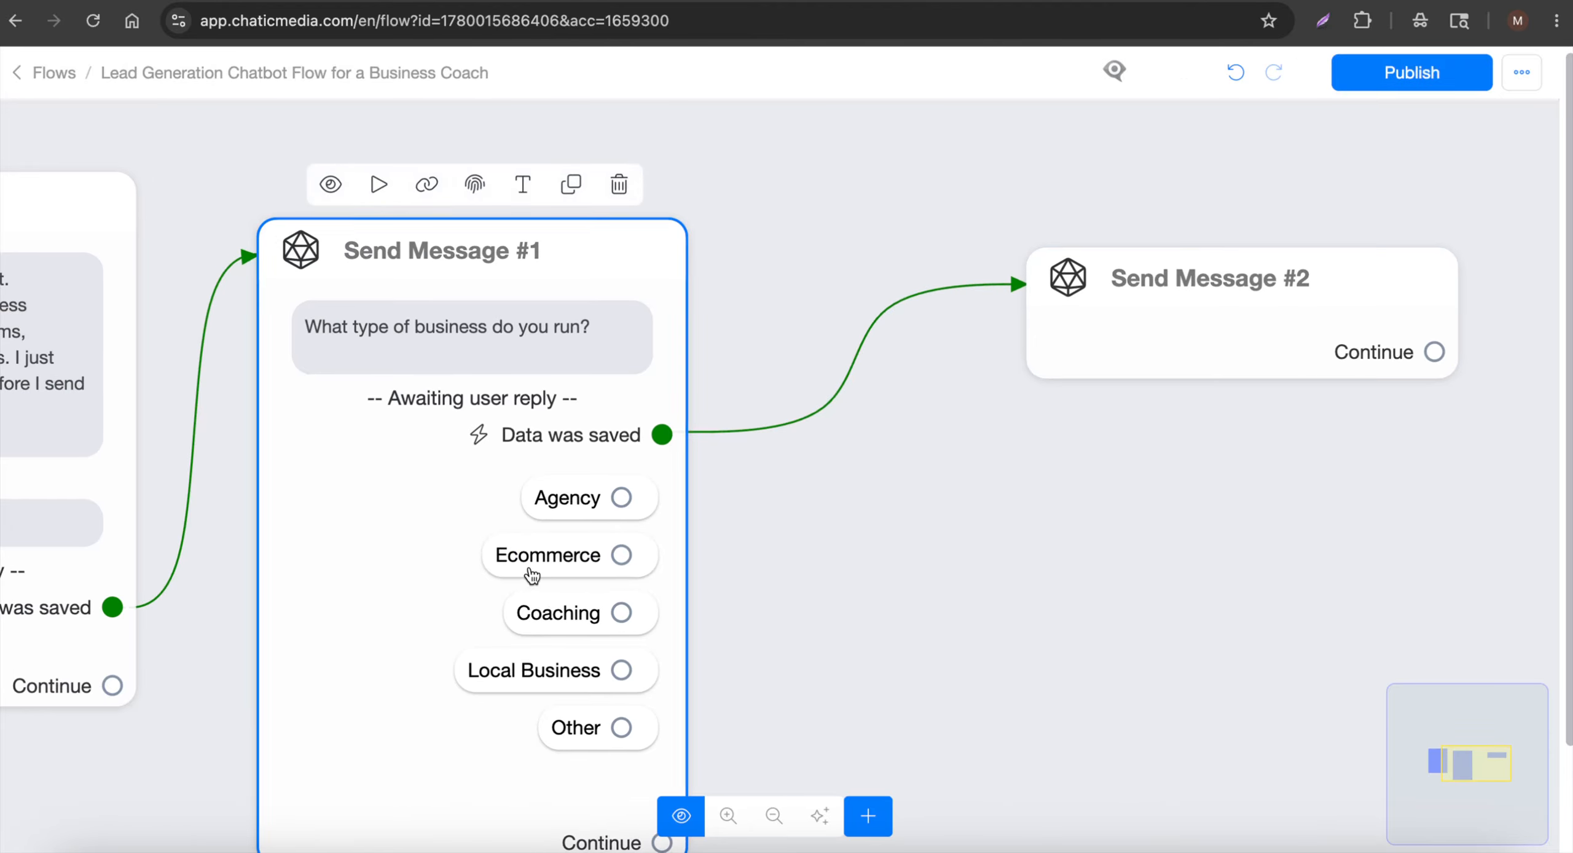
pyautogui.click(499, 2)
pyautogui.scroll(-4, 521, 657)
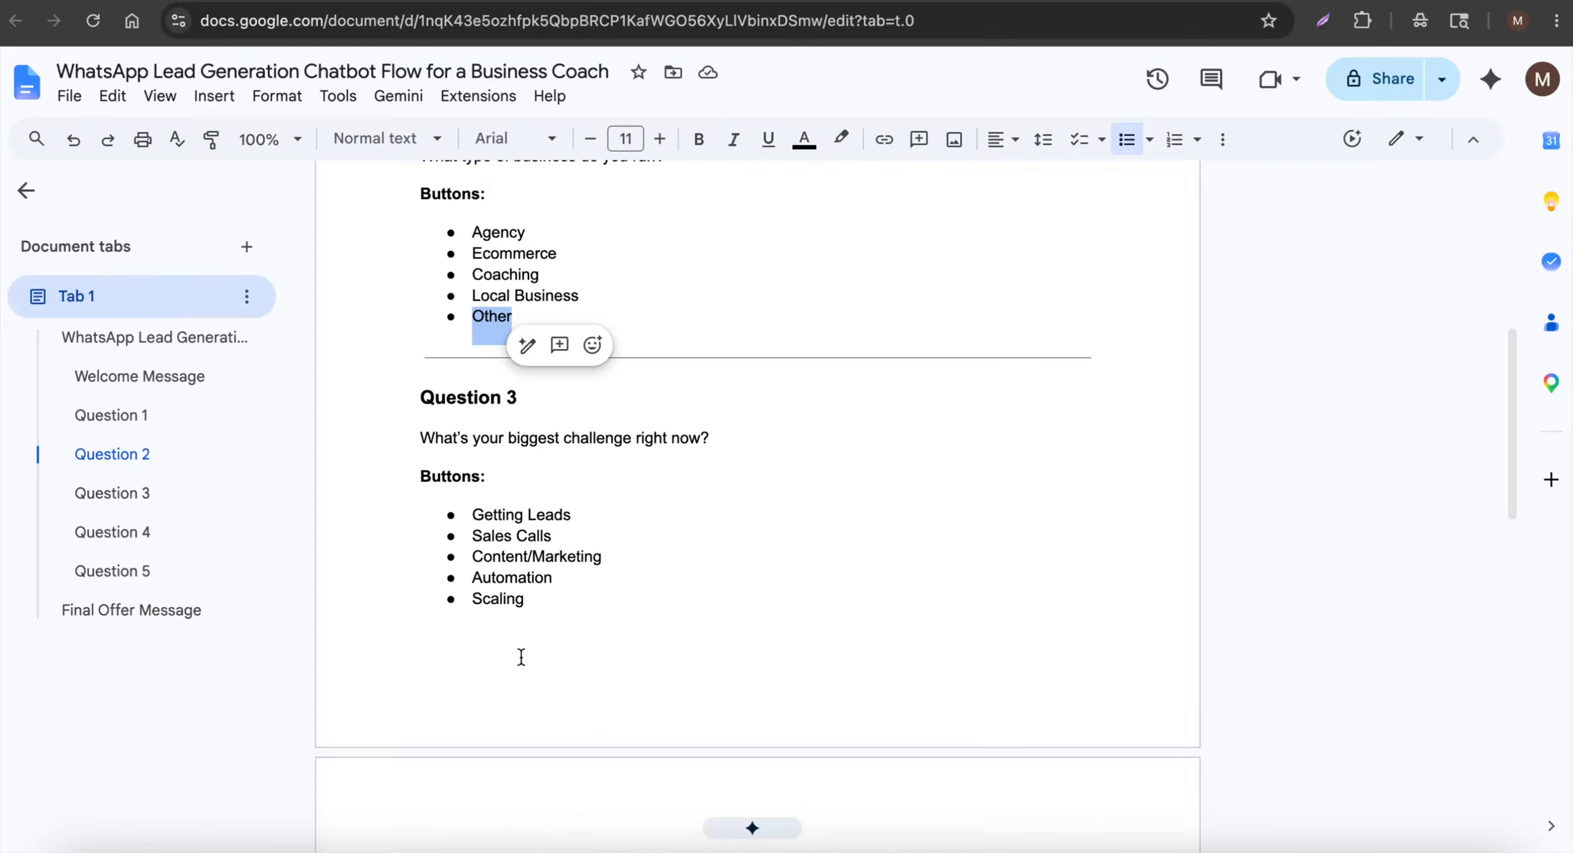
pyautogui.moveTo(408, 428); pyautogui.dragTo(800, 439)
pyautogui.hotkey('ctrl', 'c')
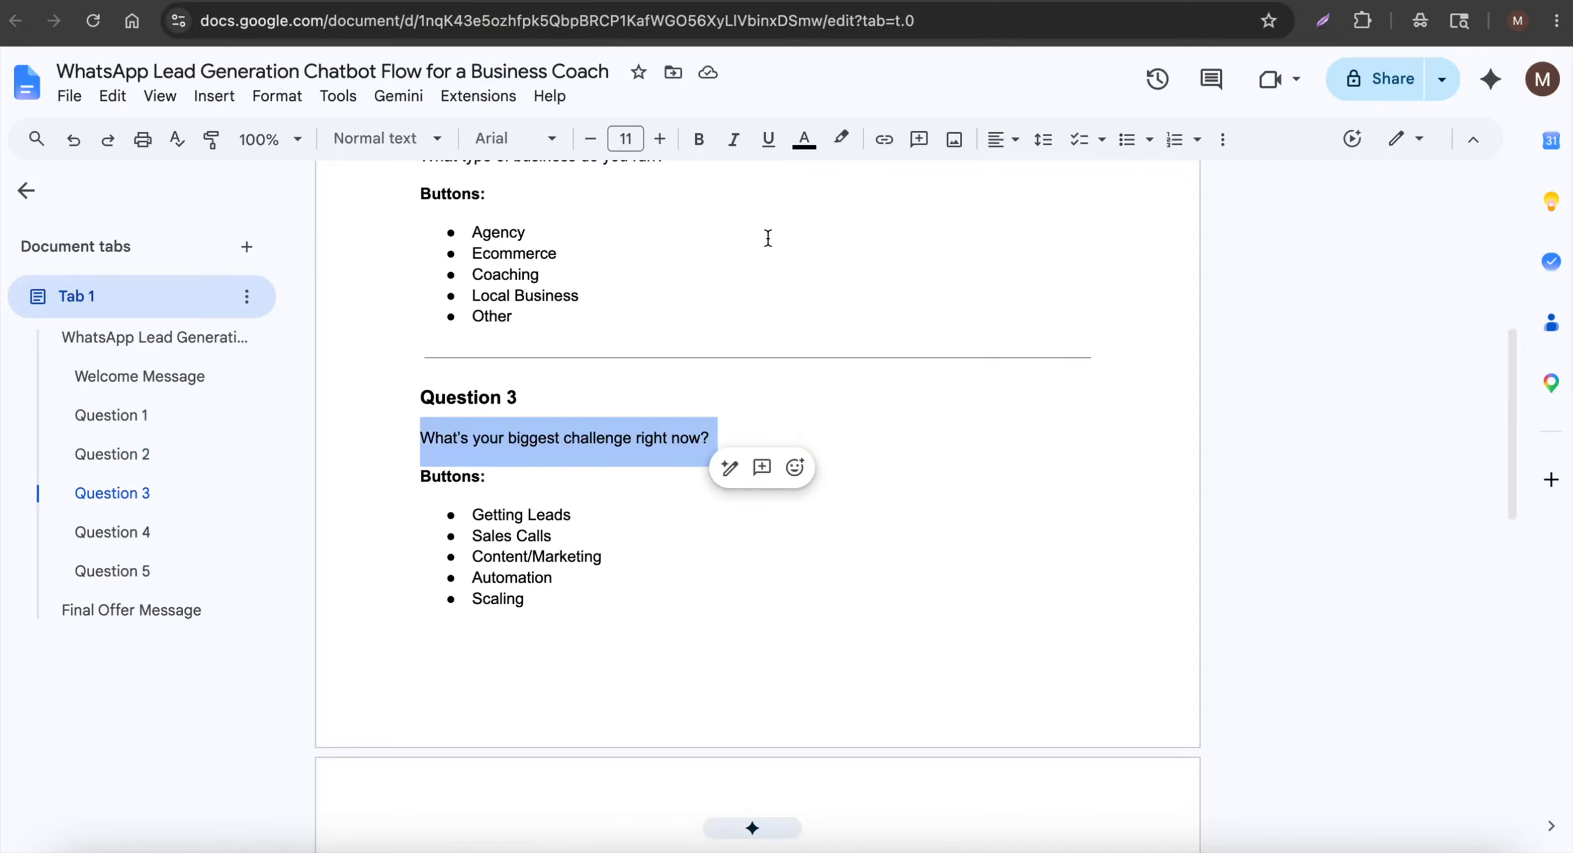
pyautogui.click(307, 2)
pyautogui.click(1106, 289)
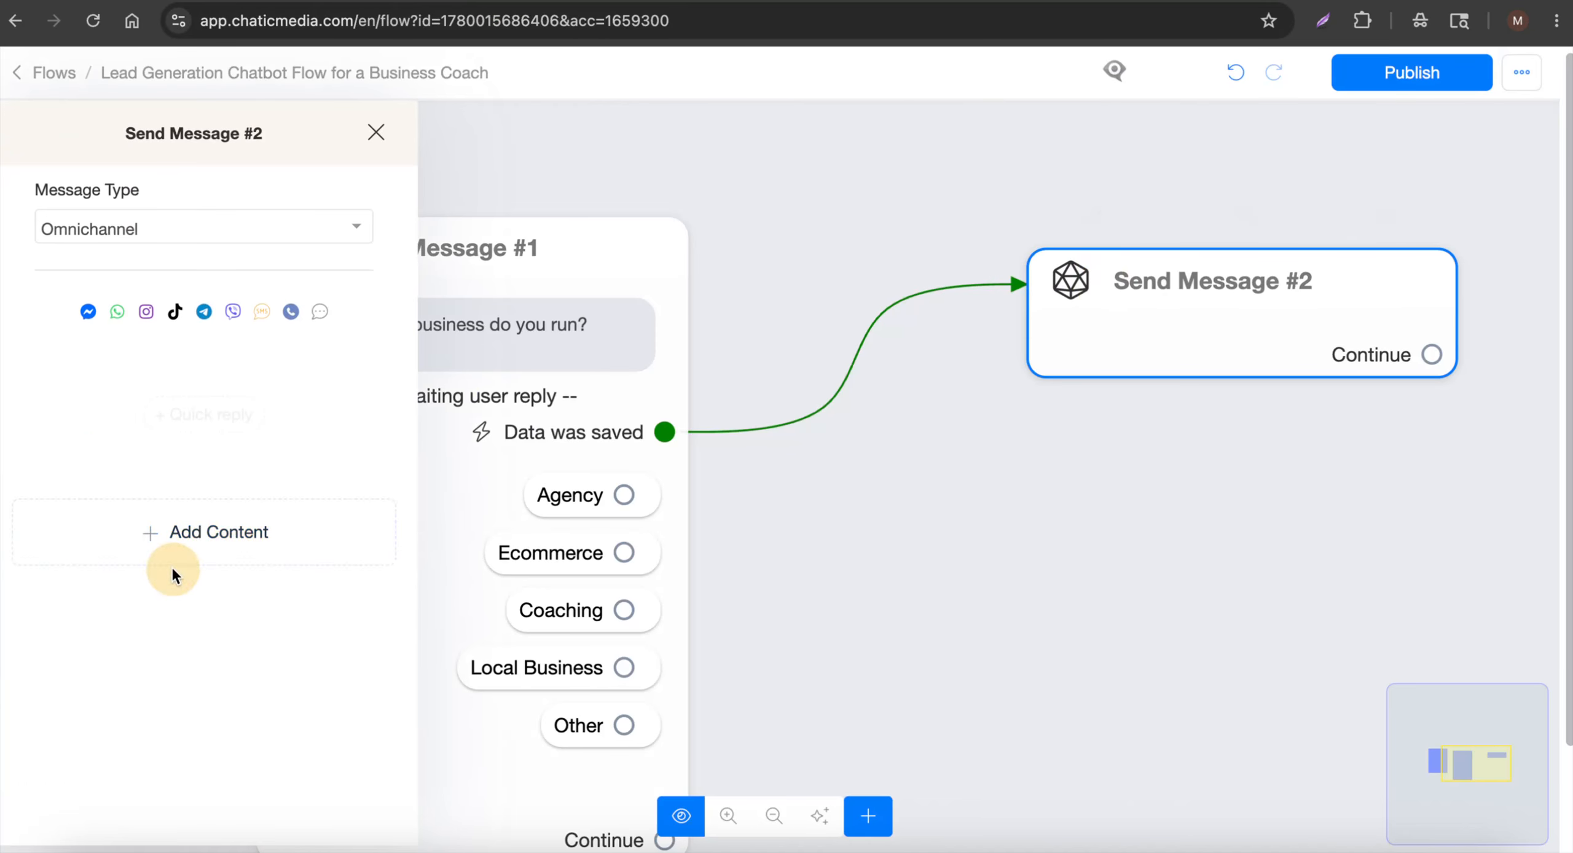
pyautogui.click(161, 526)
pyautogui.click(210, 376)
pyautogui.hotkey('ctrl', 'v')
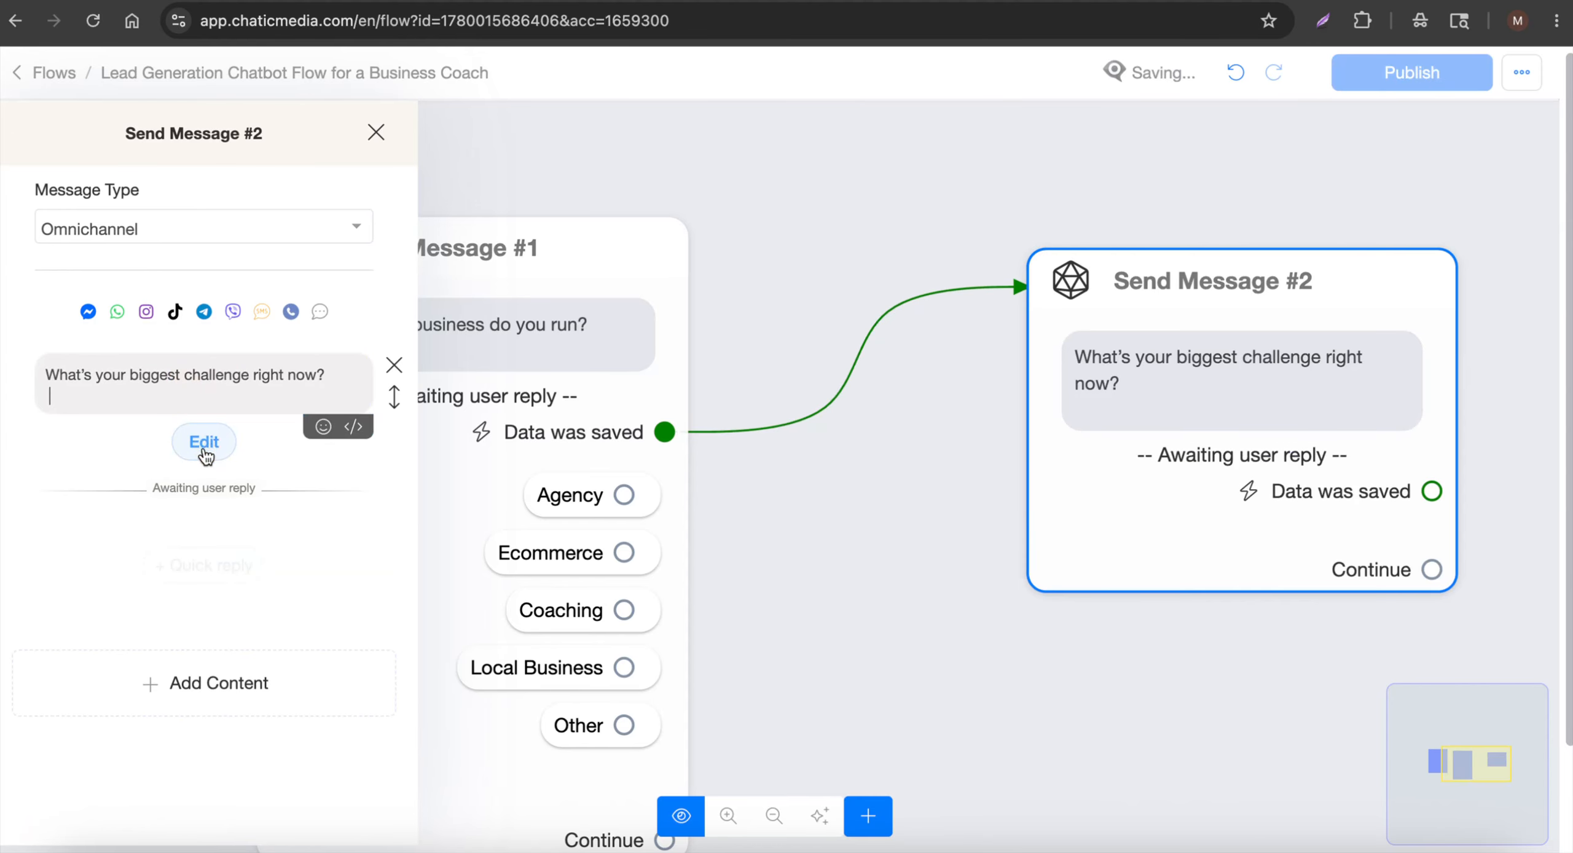
# Make the reply multiple choice, saved to a new custom field 'biggest challenge'
pyautogui.click(203, 442)
pyautogui.click(750, 212)
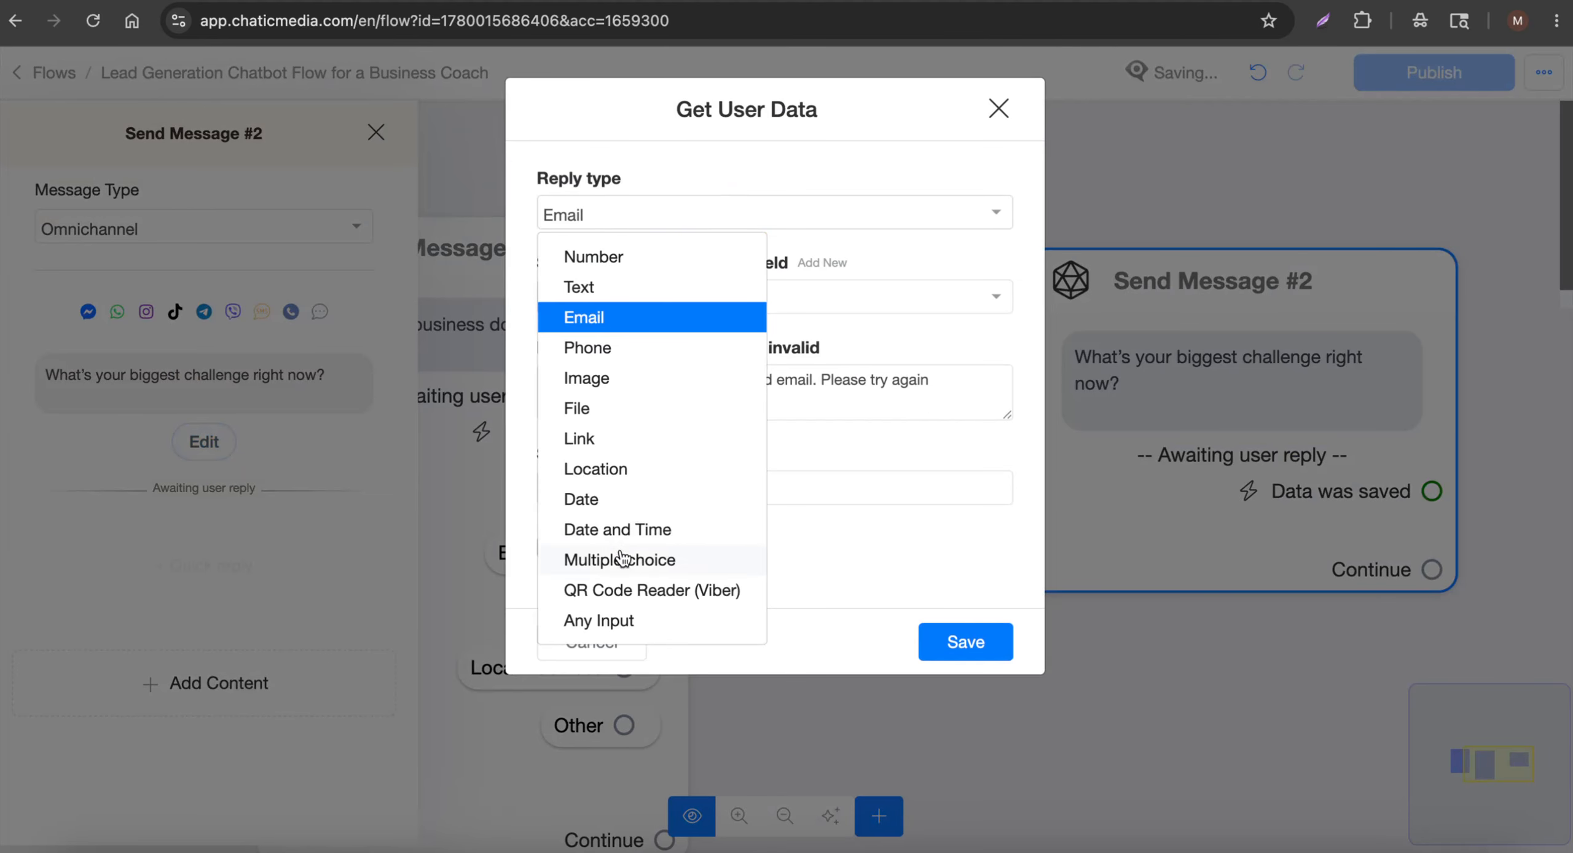
pyautogui.click(646, 562)
pyautogui.click(653, 299)
pyautogui.write('chall')
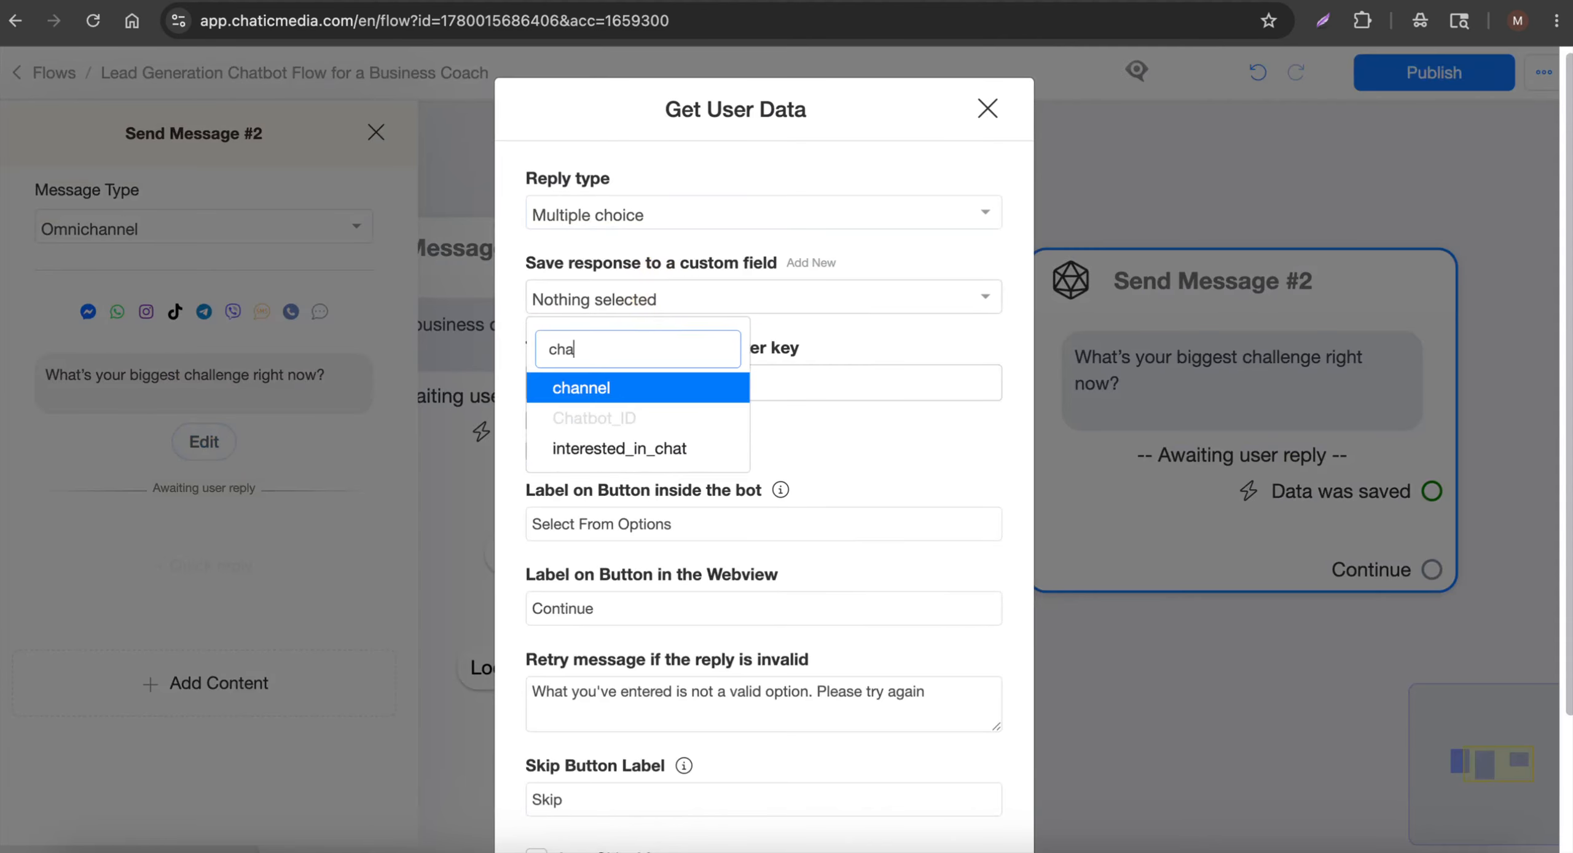
pyautogui.press('BackSpace')
pyautogui.press('BackSpace')
pyautogui.press('BackSpace')
pyautogui.press('BackSpace')
pyautogui.press('BackSpace')
pyautogui.scroll(3, 655, 495)
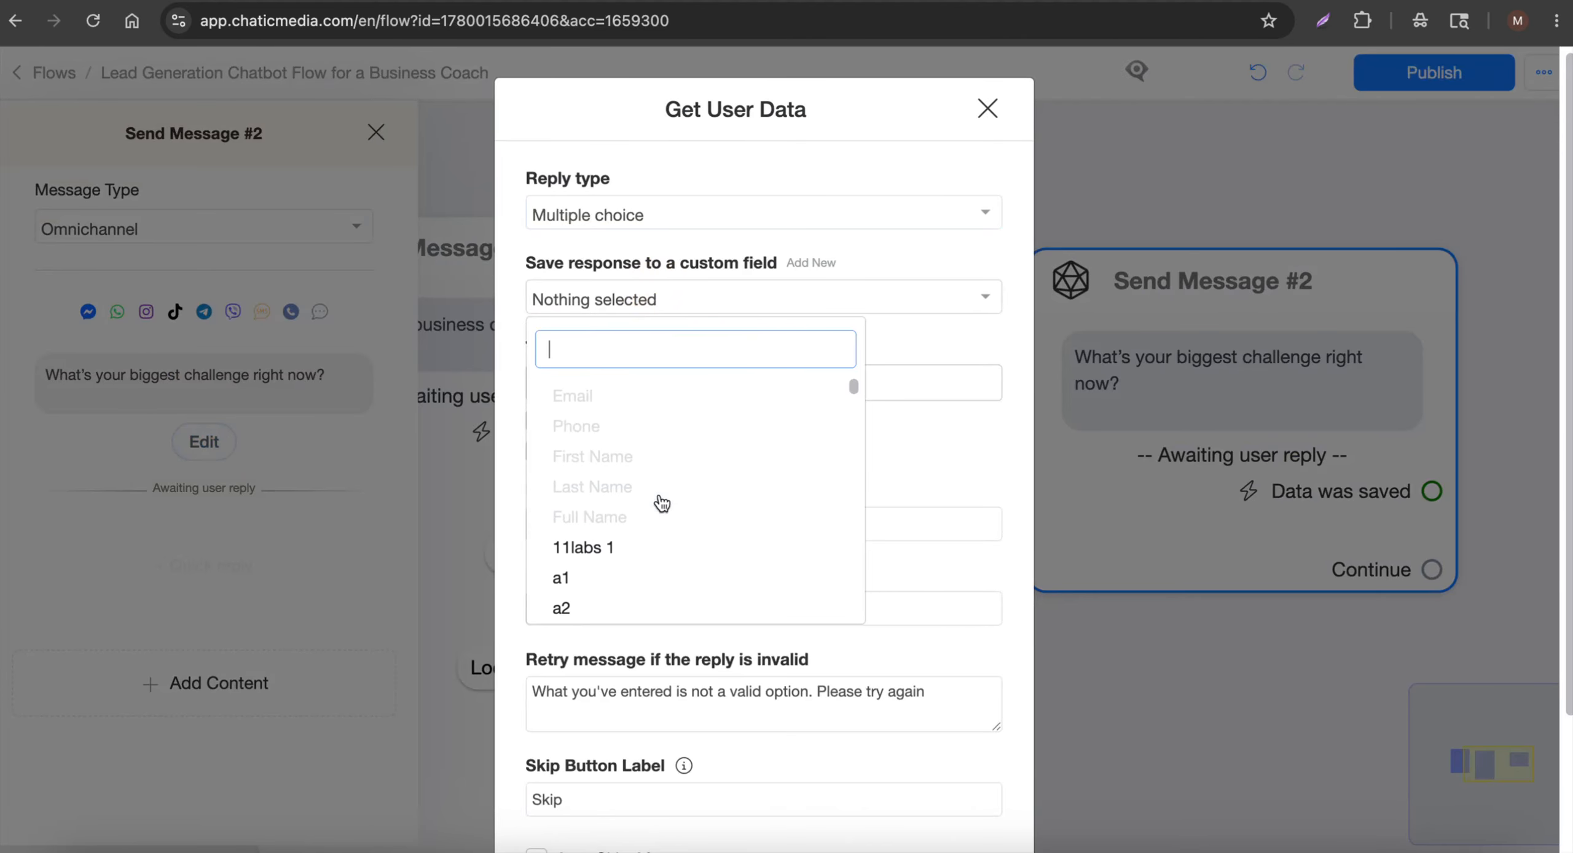
pyautogui.click(809, 263)
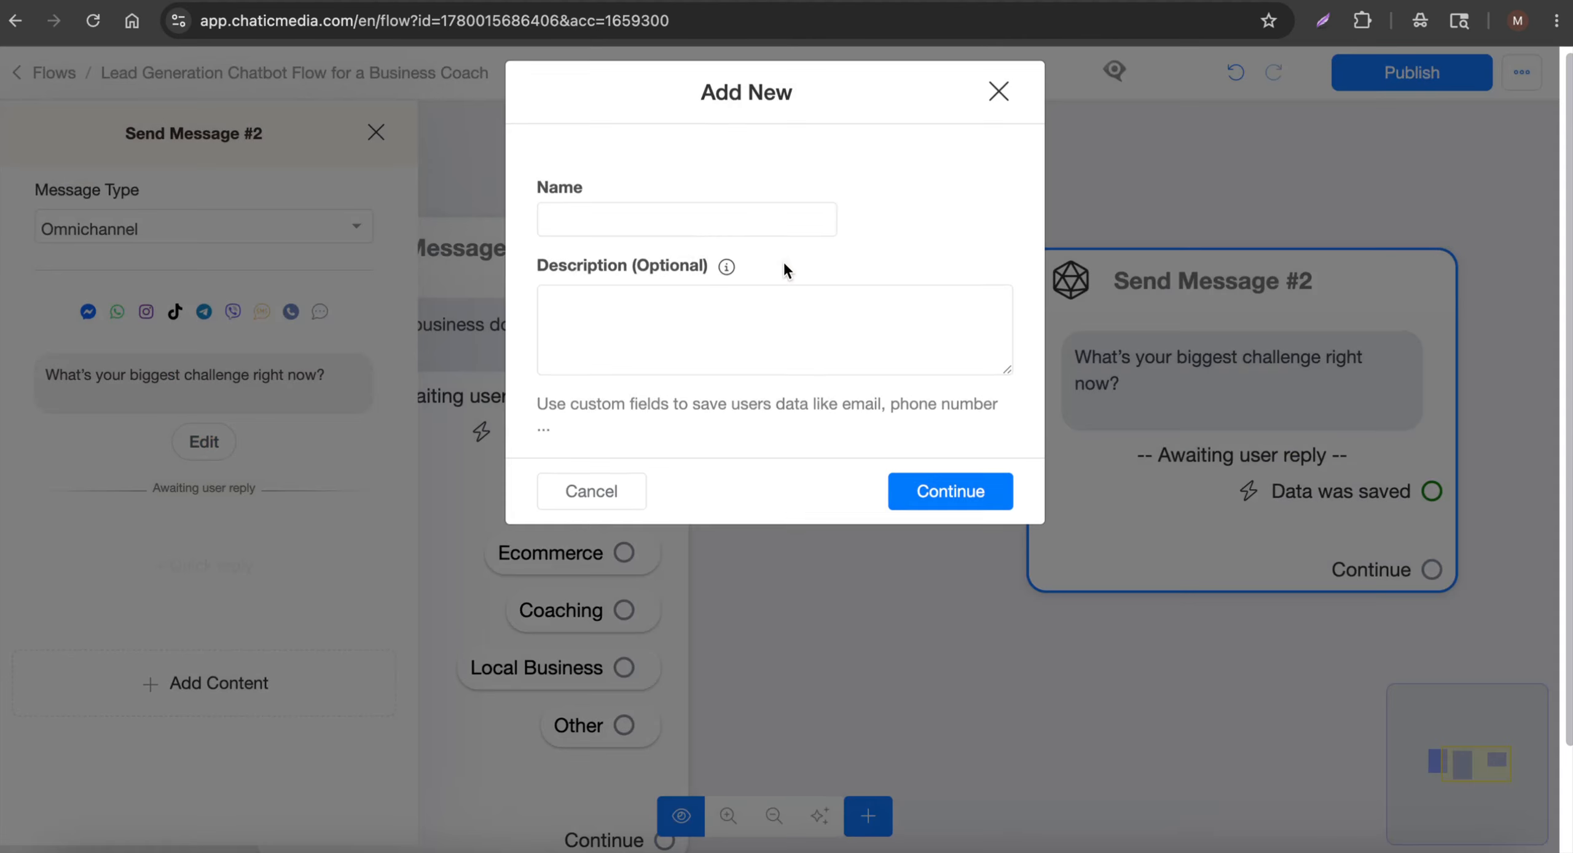
pyautogui.click(695, 239)
pyautogui.write('biggest challenge')
pyautogui.click(923, 509)
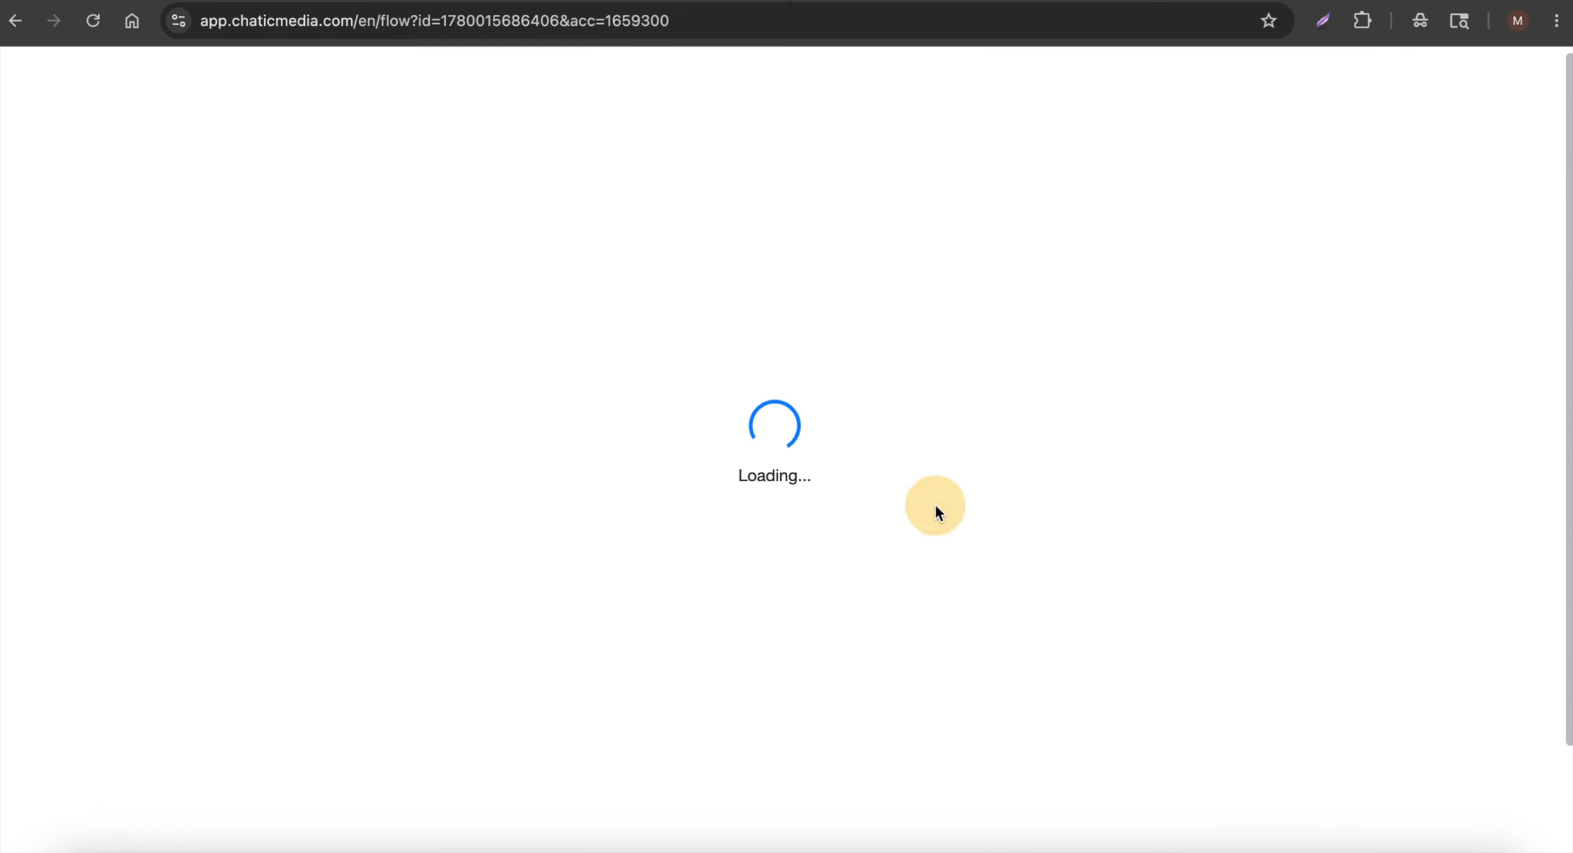
# Add 'Getting Leads' and 'Sales Calls' as answer choices, copied from the script
pyautogui.click(486, 1)
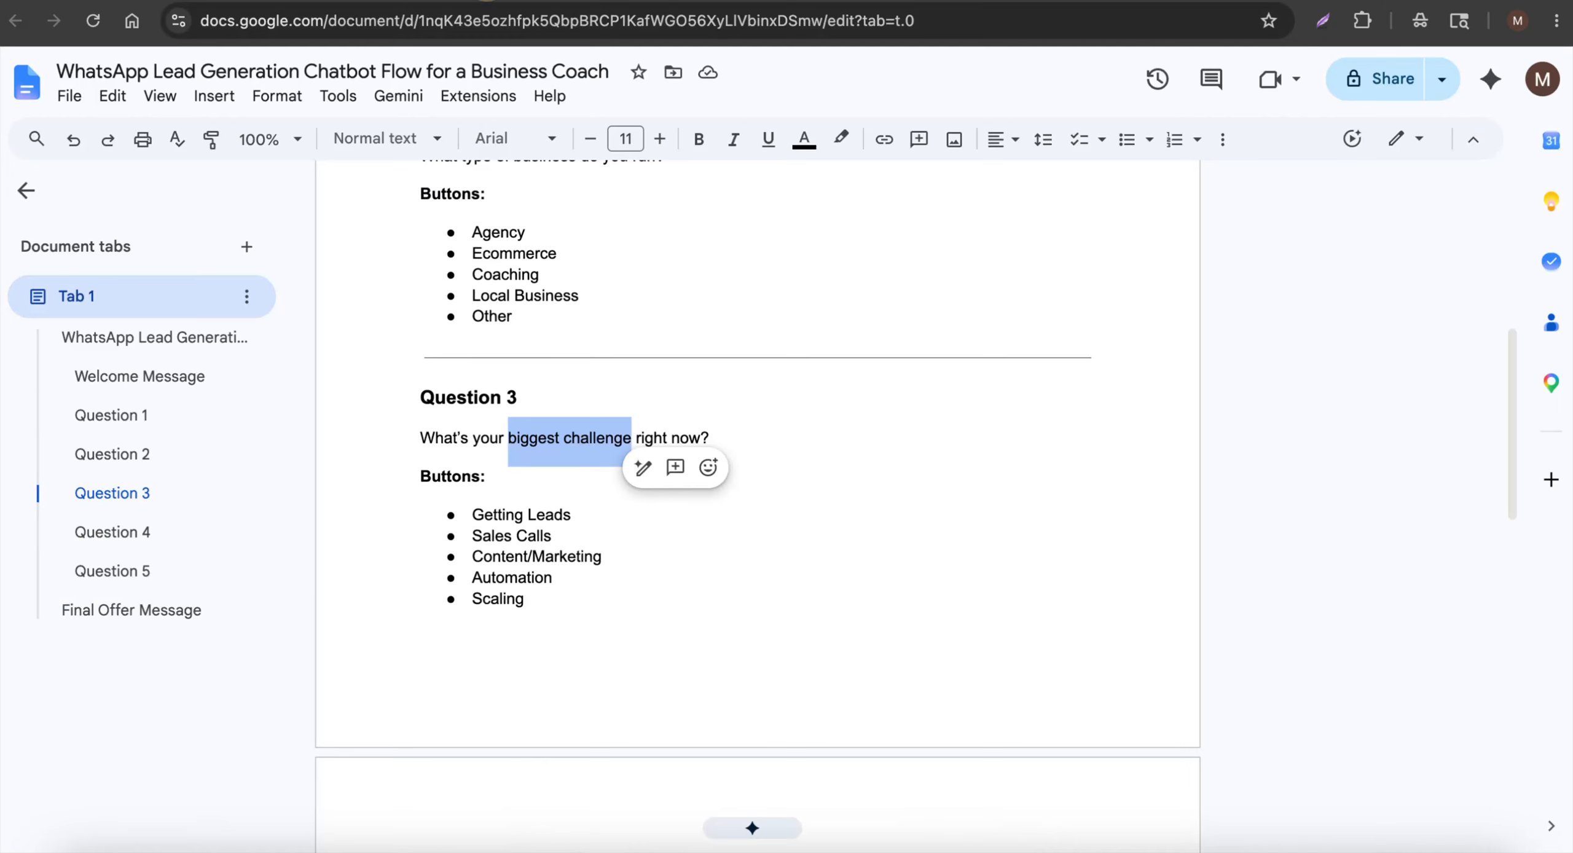
pyautogui.moveTo(474, 511); pyautogui.dragTo(636, 519)
pyautogui.hotkey('ctrl', 'c')
pyautogui.click(581, 1)
pyautogui.click(660, 379)
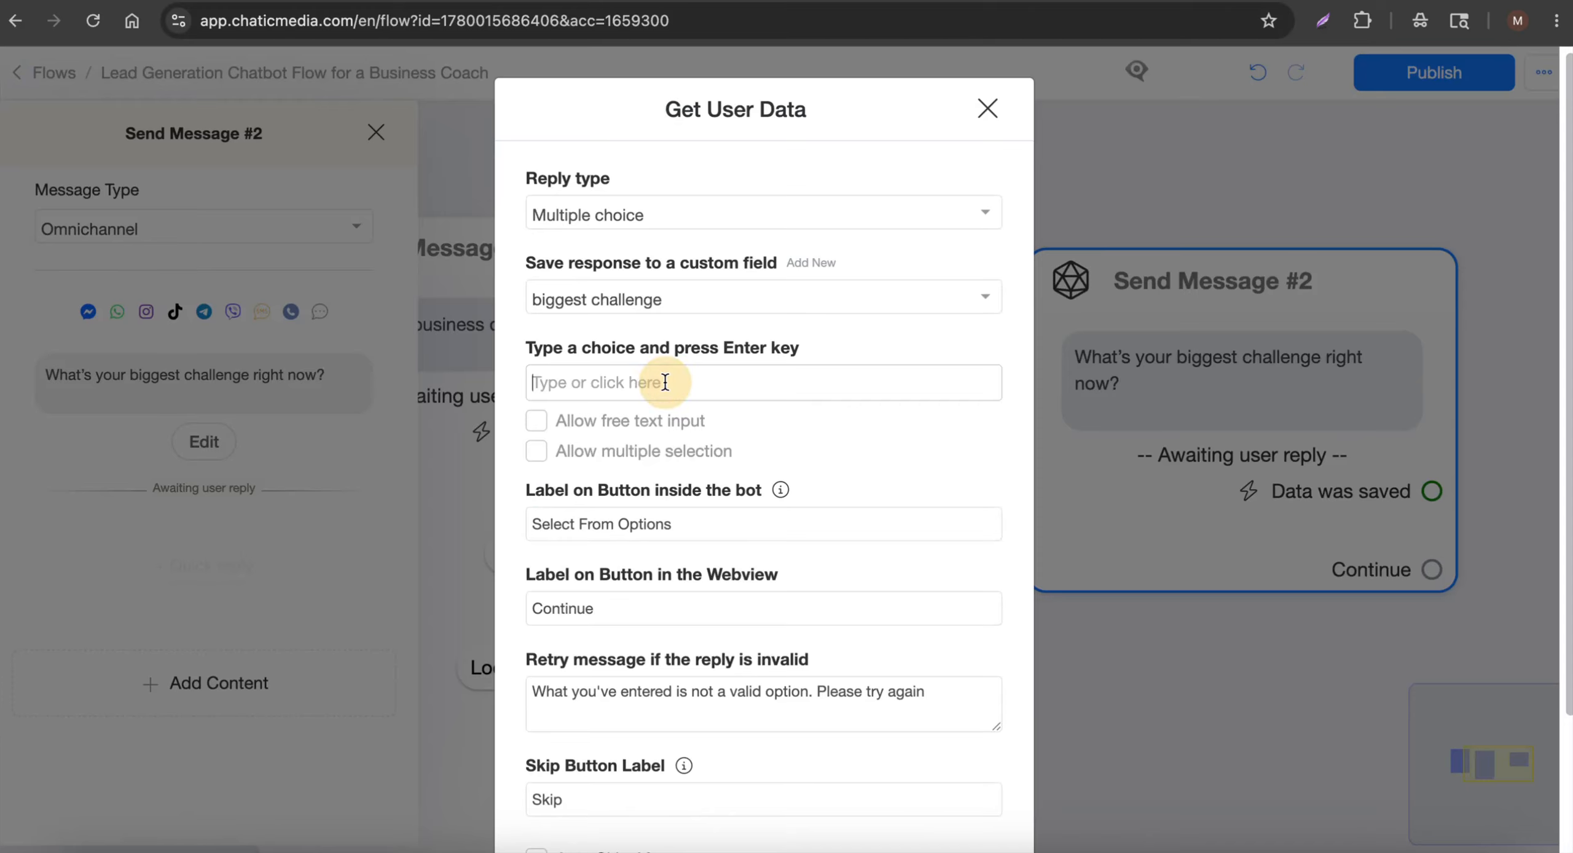
pyautogui.hotkey('ctrl', 'v')
pyautogui.press('Return')
pyautogui.click(487, 1)
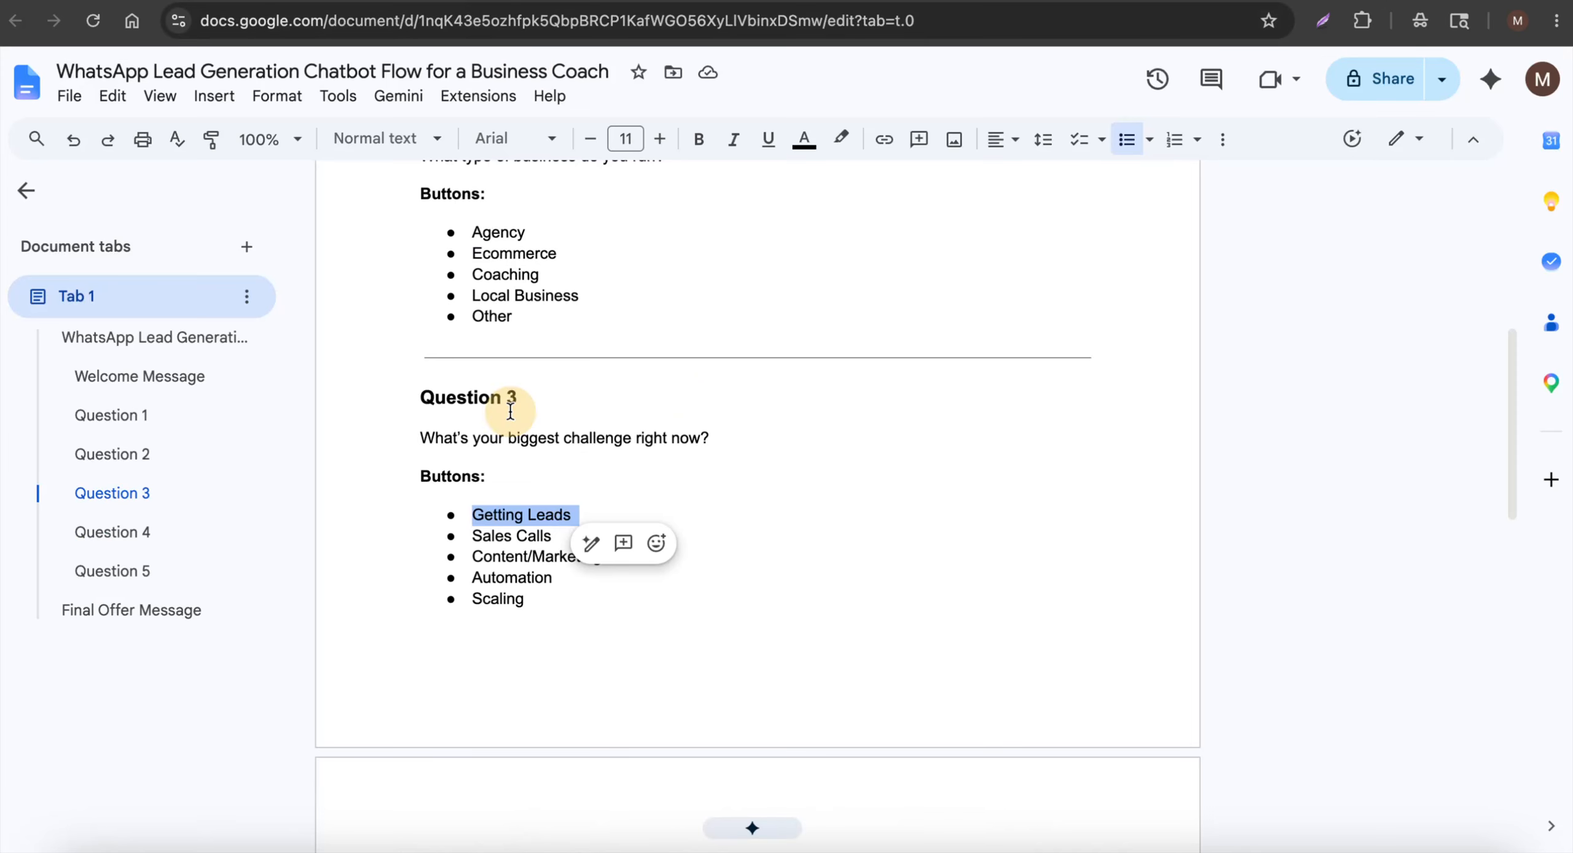
pyautogui.moveTo(473, 537); pyautogui.dragTo(552, 537)
pyautogui.hotkey('ctrl', 'c')
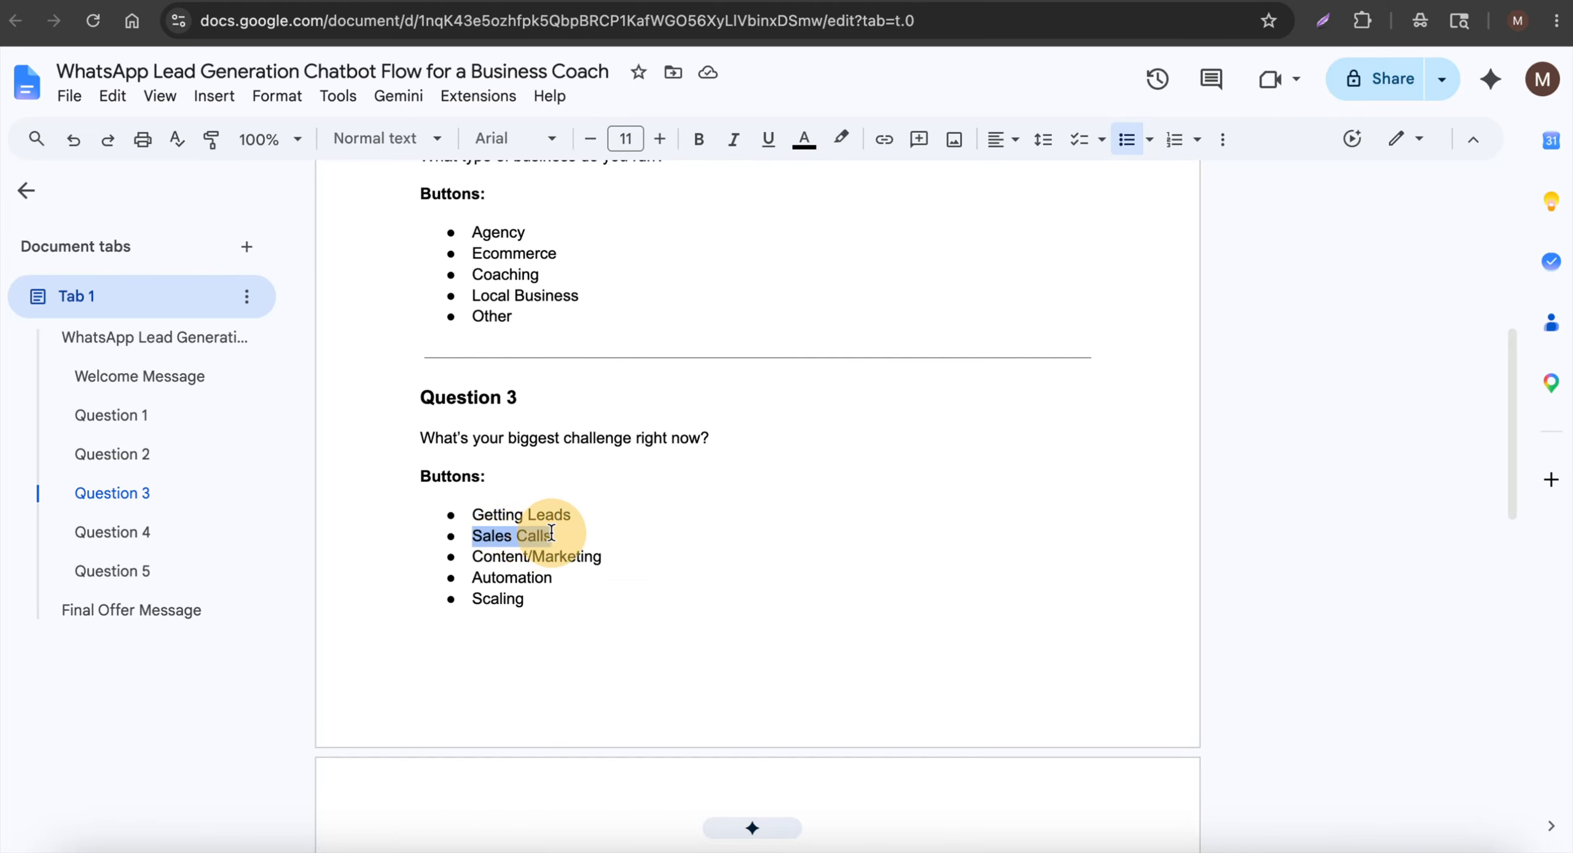
pyautogui.click(649, 1)
pyautogui.hotkey('ctrl', 'v')
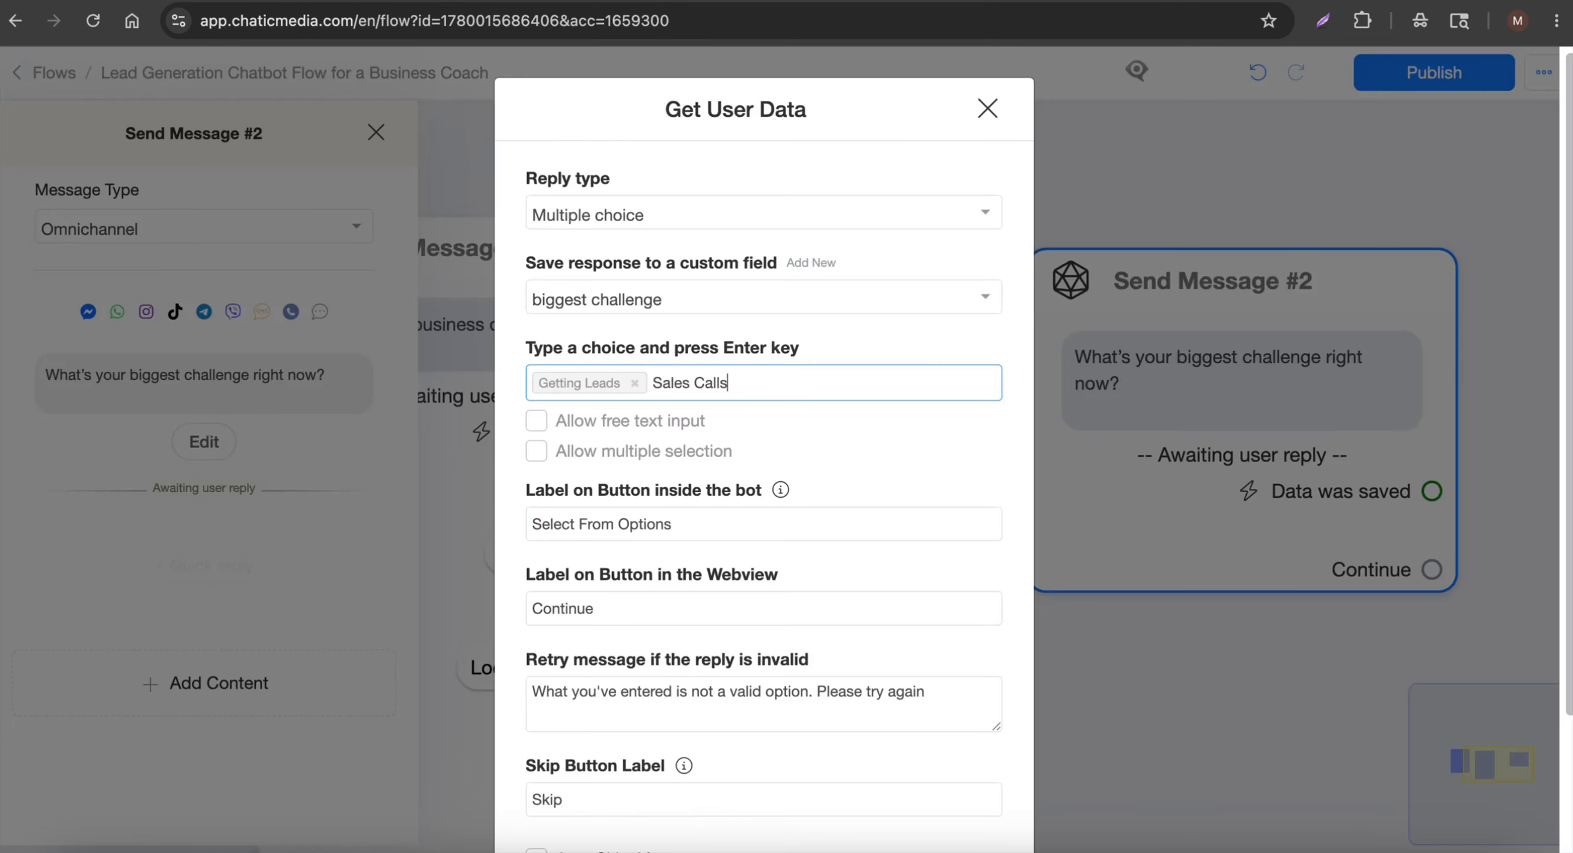
# Add 'Content/Marketing', 'Automation' and 'Scaling' as the remaining answer choices
pyautogui.click(487, 1)
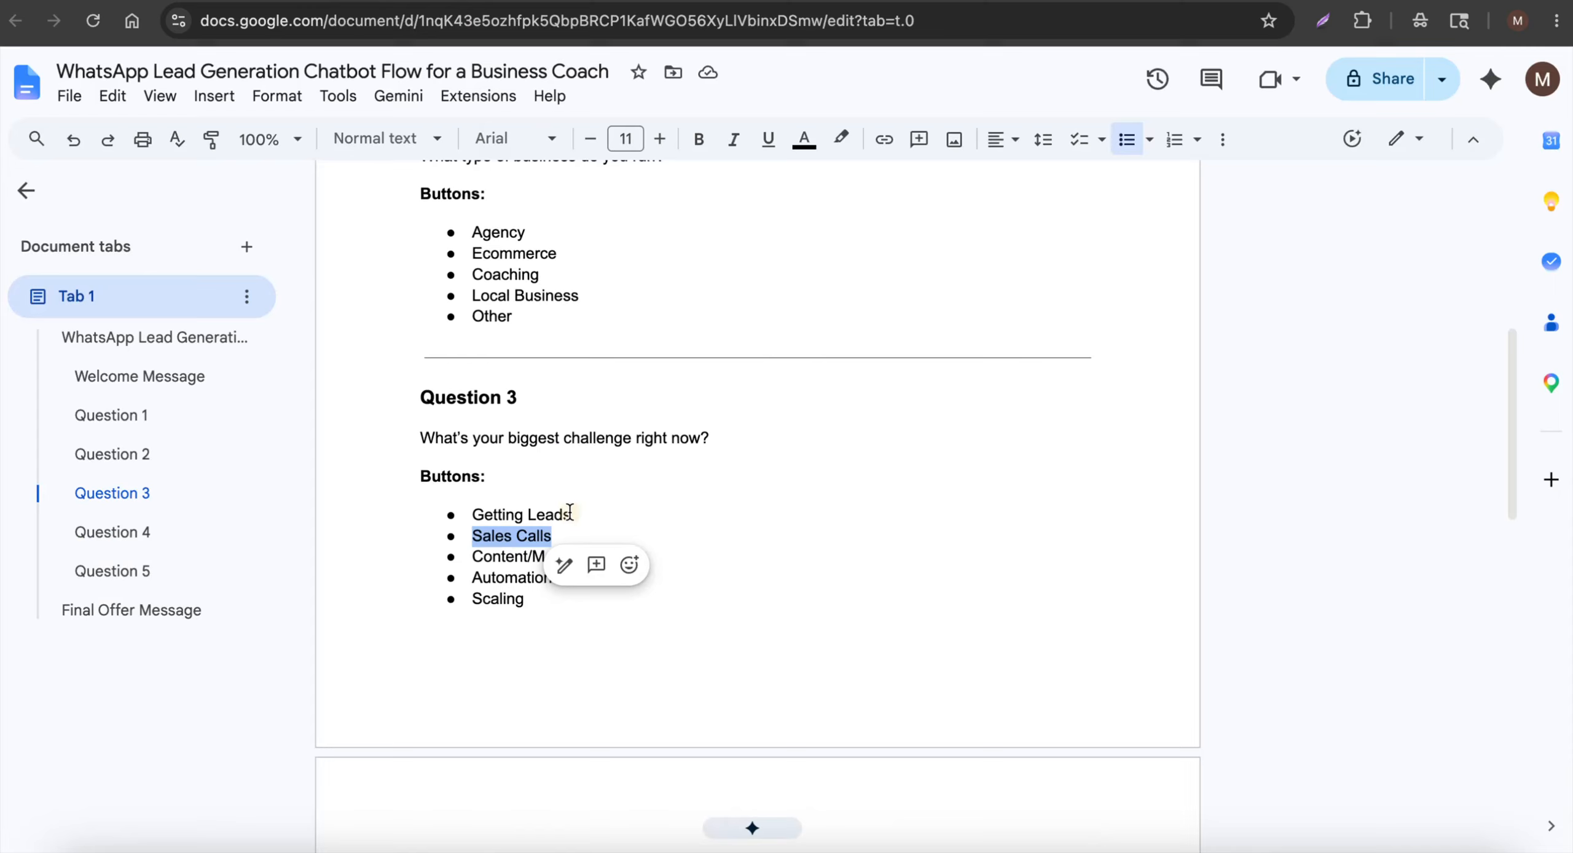
pyautogui.click(502, 576)
pyautogui.moveTo(471, 557); pyautogui.dragTo(601, 556)
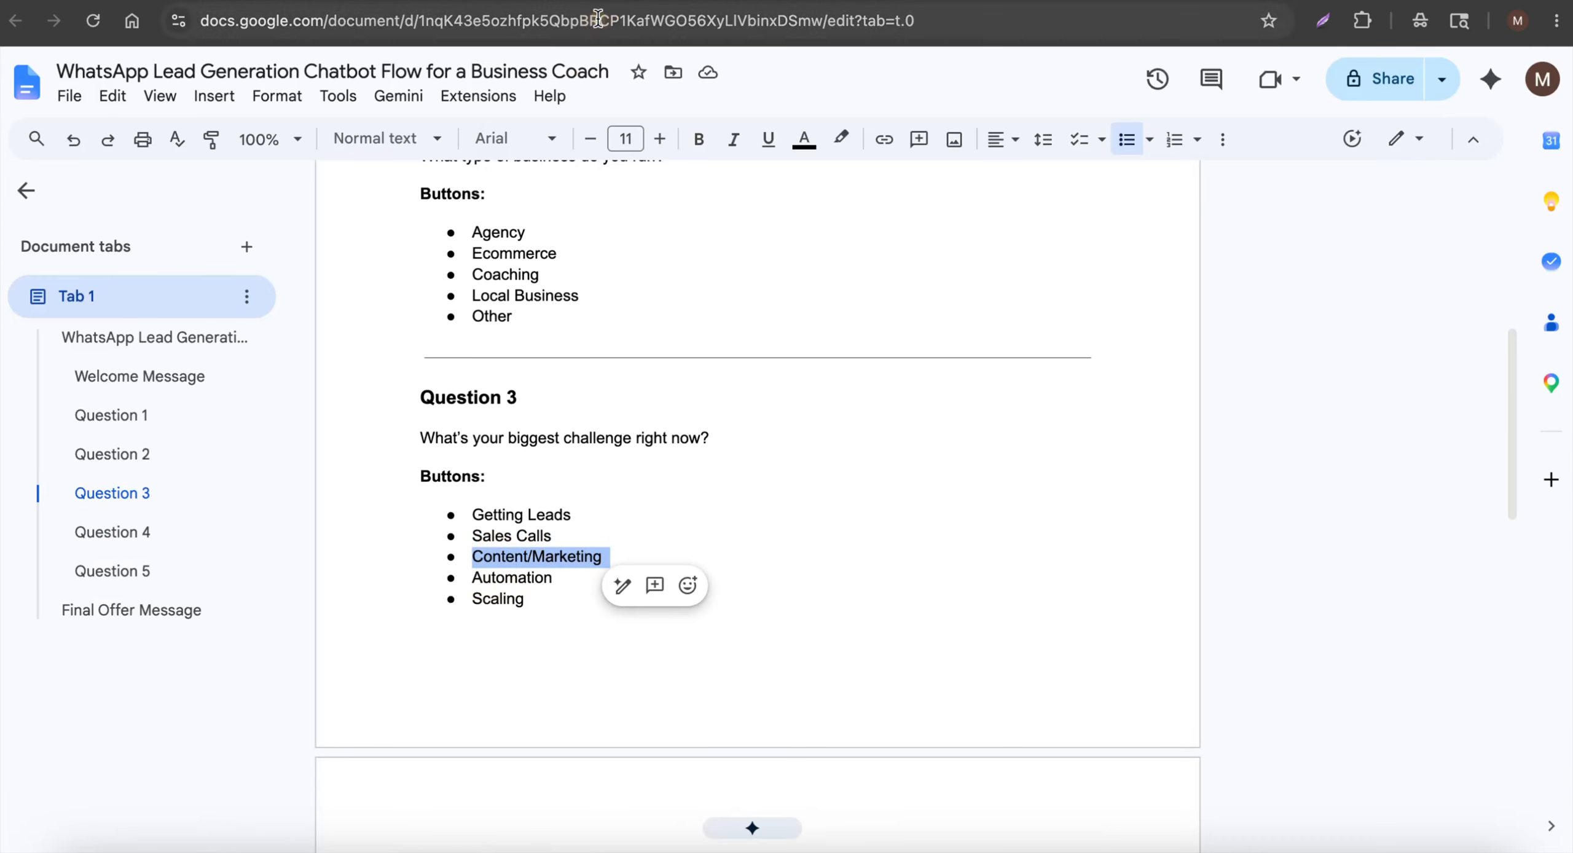
pyautogui.click(609, 1)
pyautogui.press('Return')
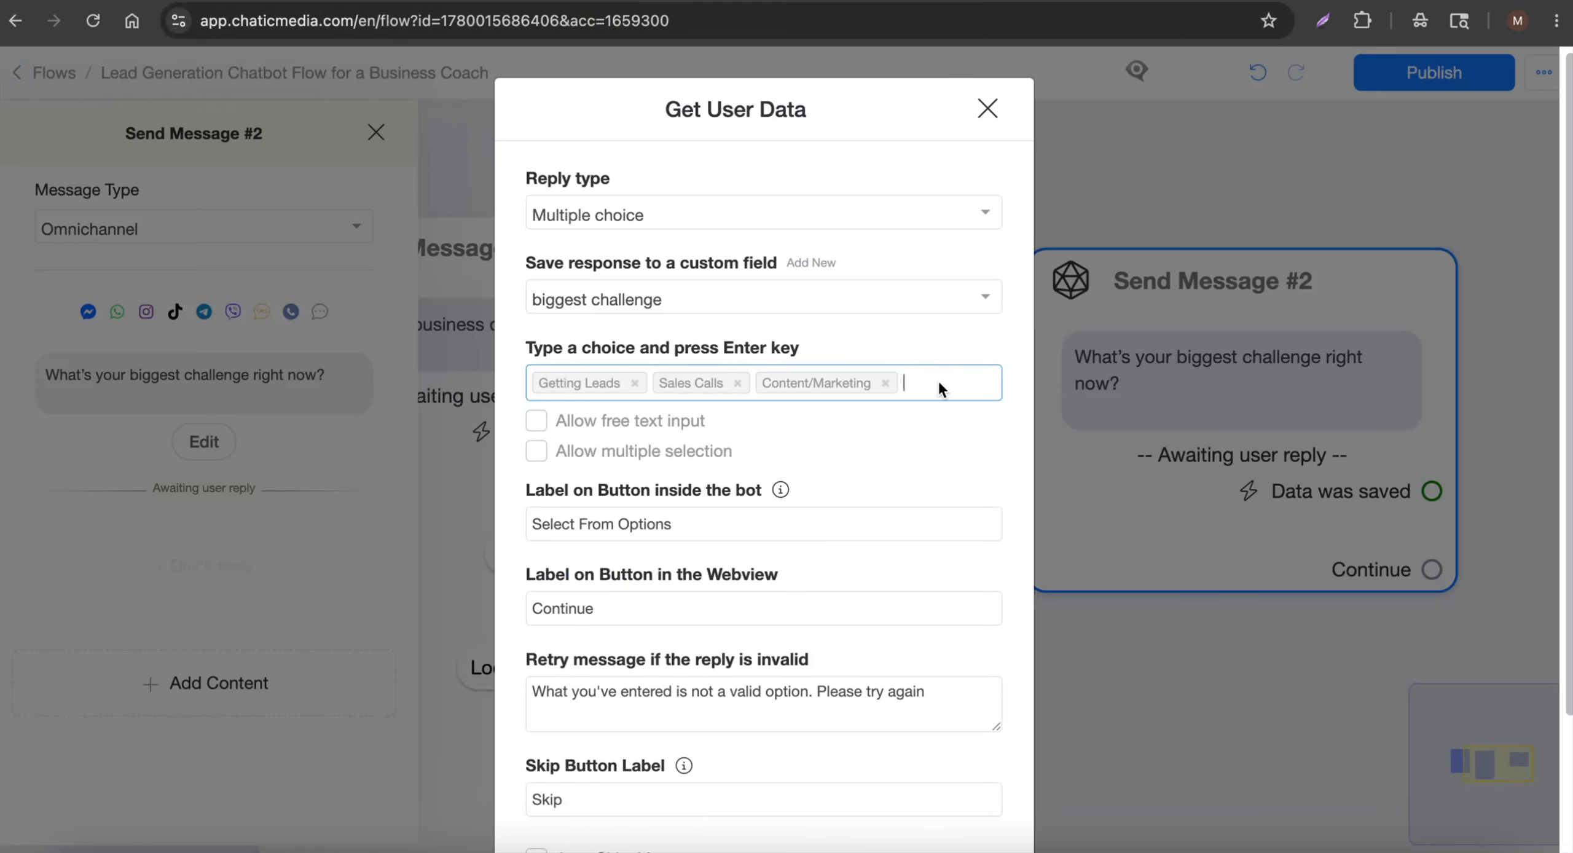
pyautogui.click(486, 1)
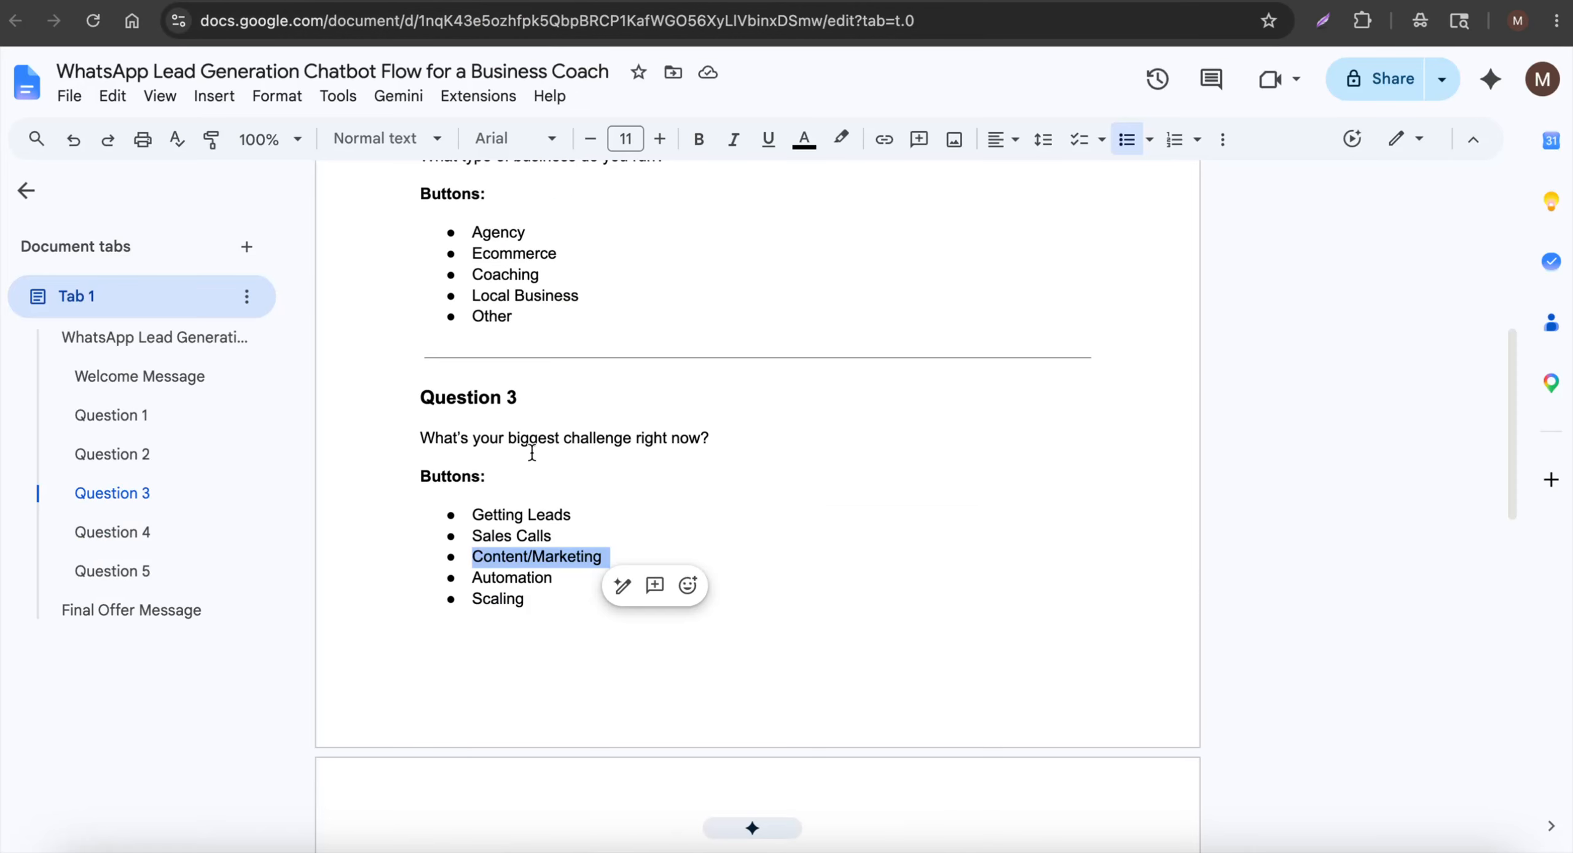
pyautogui.doubleClick(504, 578)
pyautogui.click(631, 2)
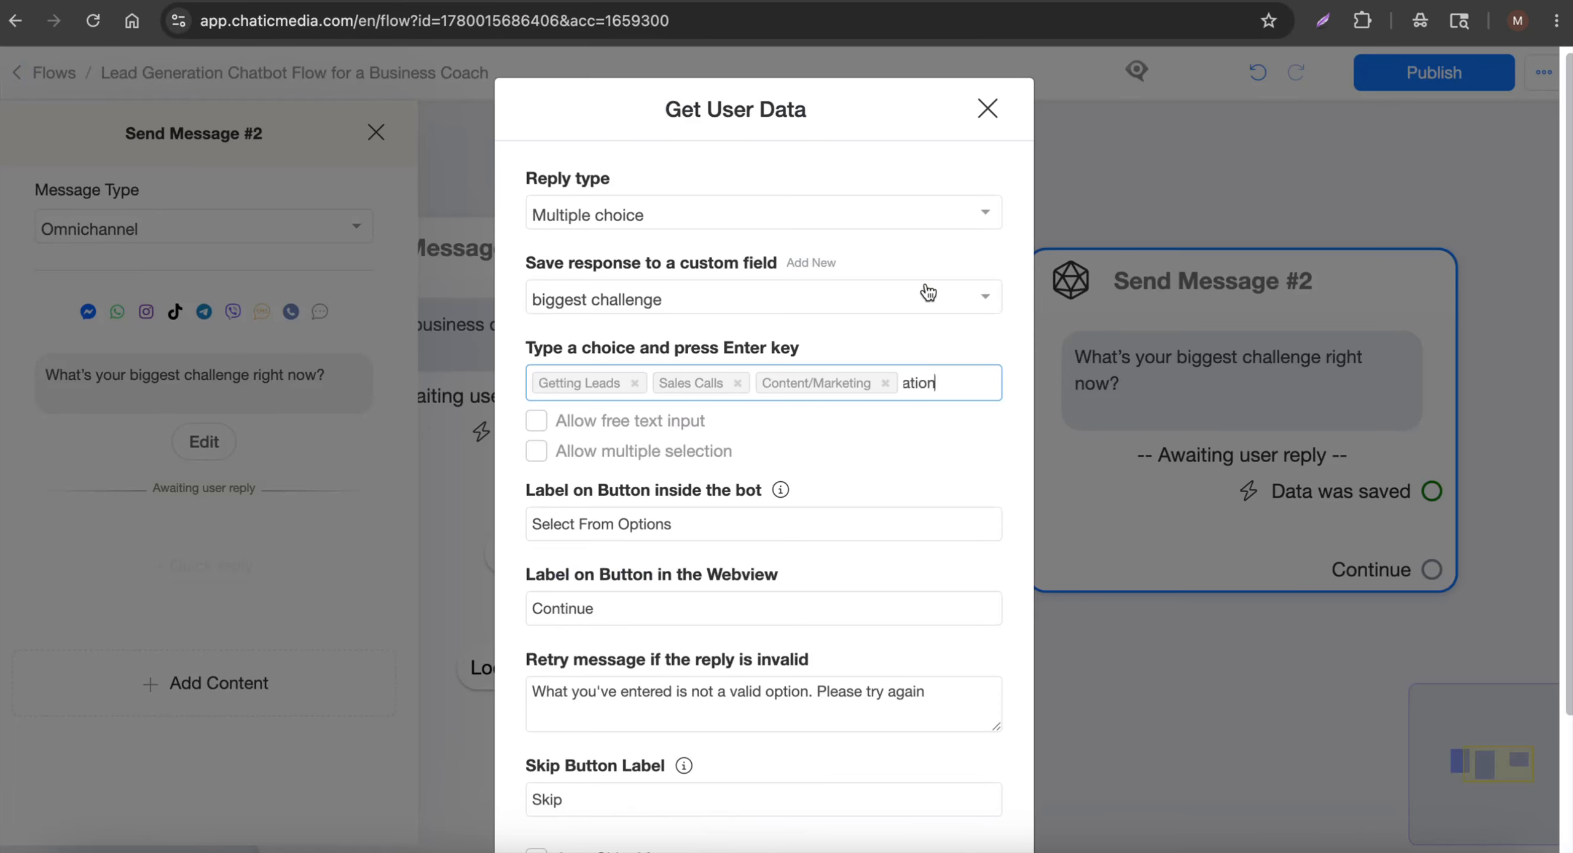
pyautogui.press('Return')
pyautogui.click(507, 1)
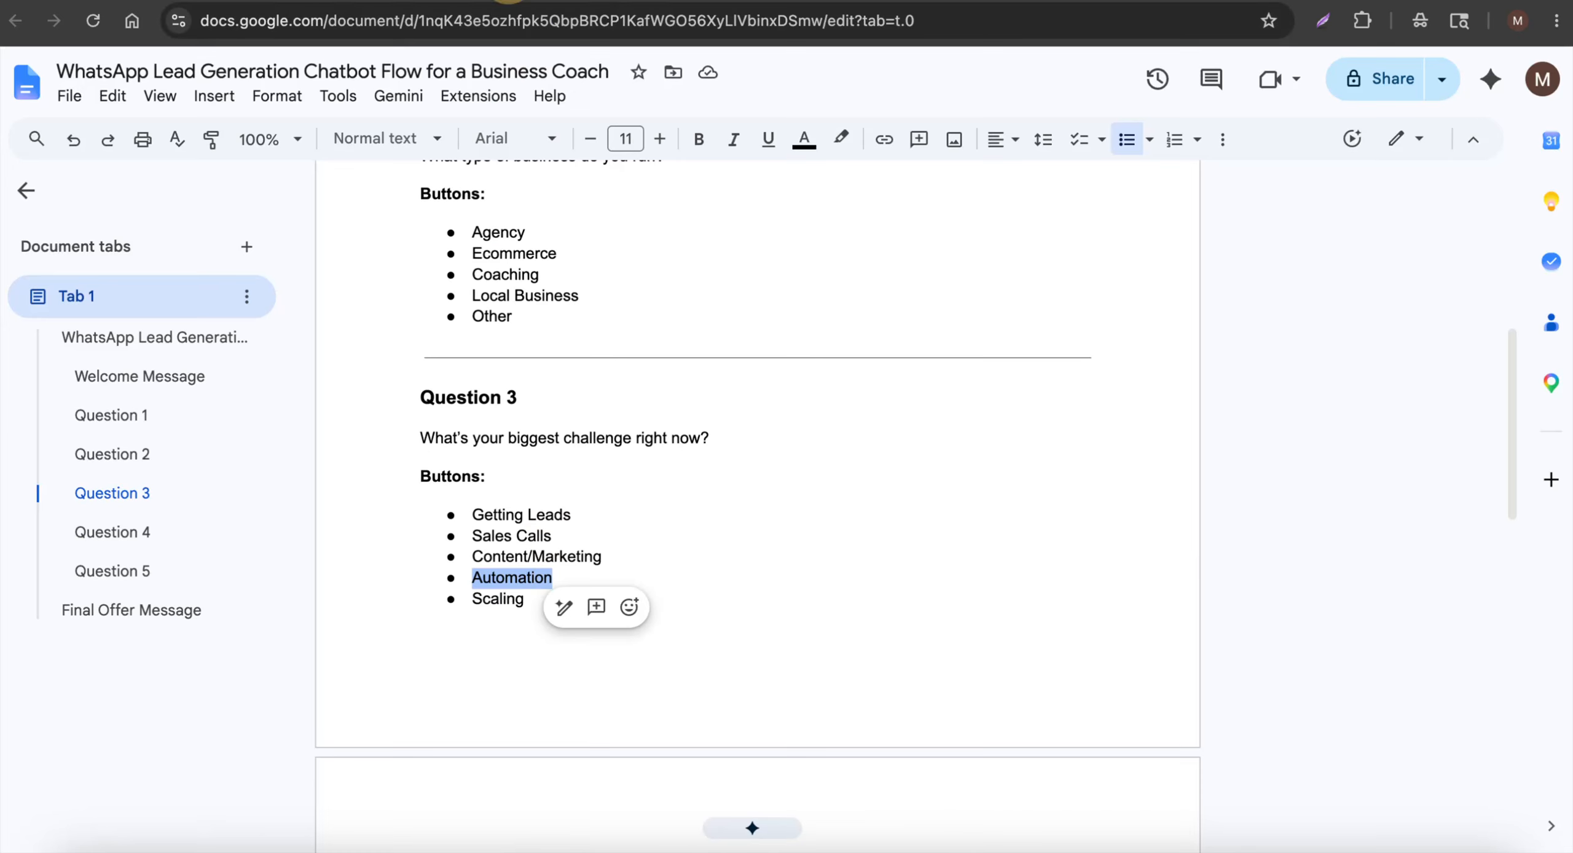
pyautogui.tripleClick(483, 600)
pyautogui.press('super+c')
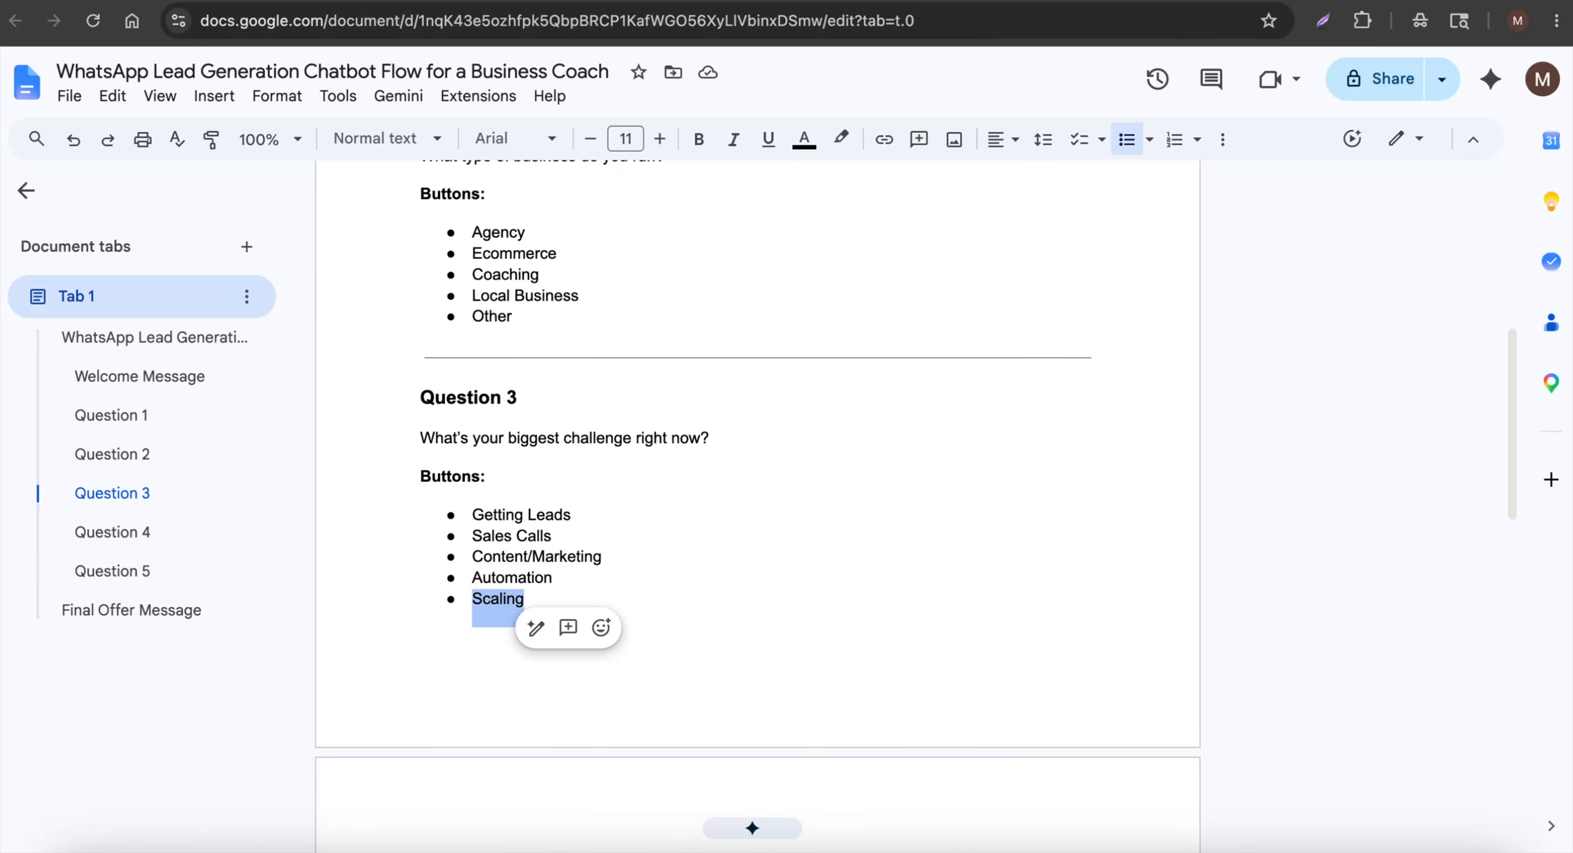
pyautogui.click(608, 2)
pyautogui.press('super+v')
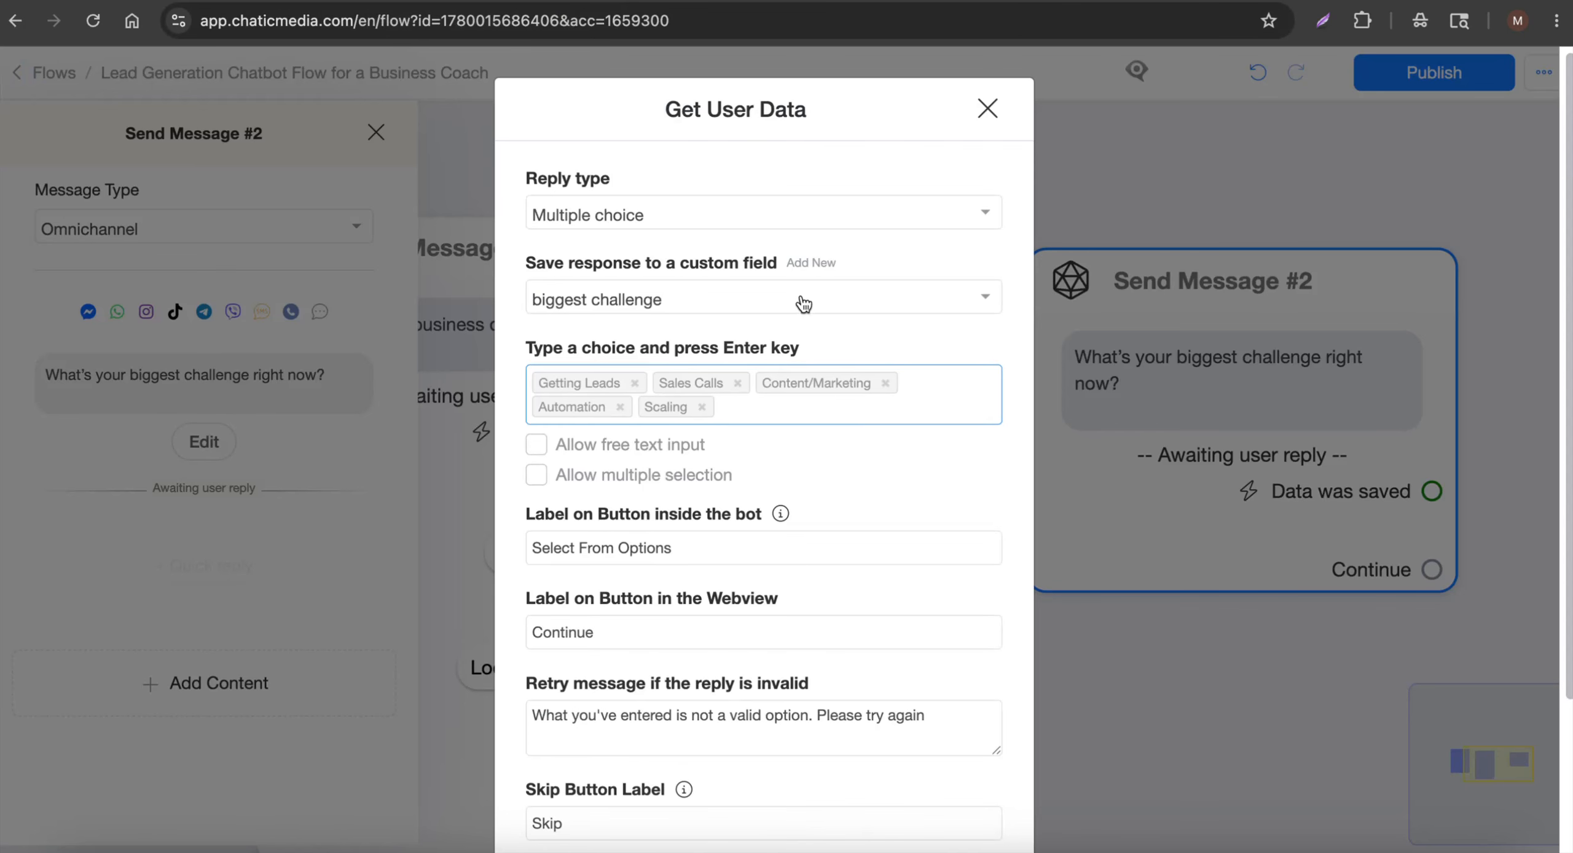
# Save the challenge question settings and close the message panel
pyautogui.scroll(-3, 784, 316)
pyautogui.doubleClick(574, 635)
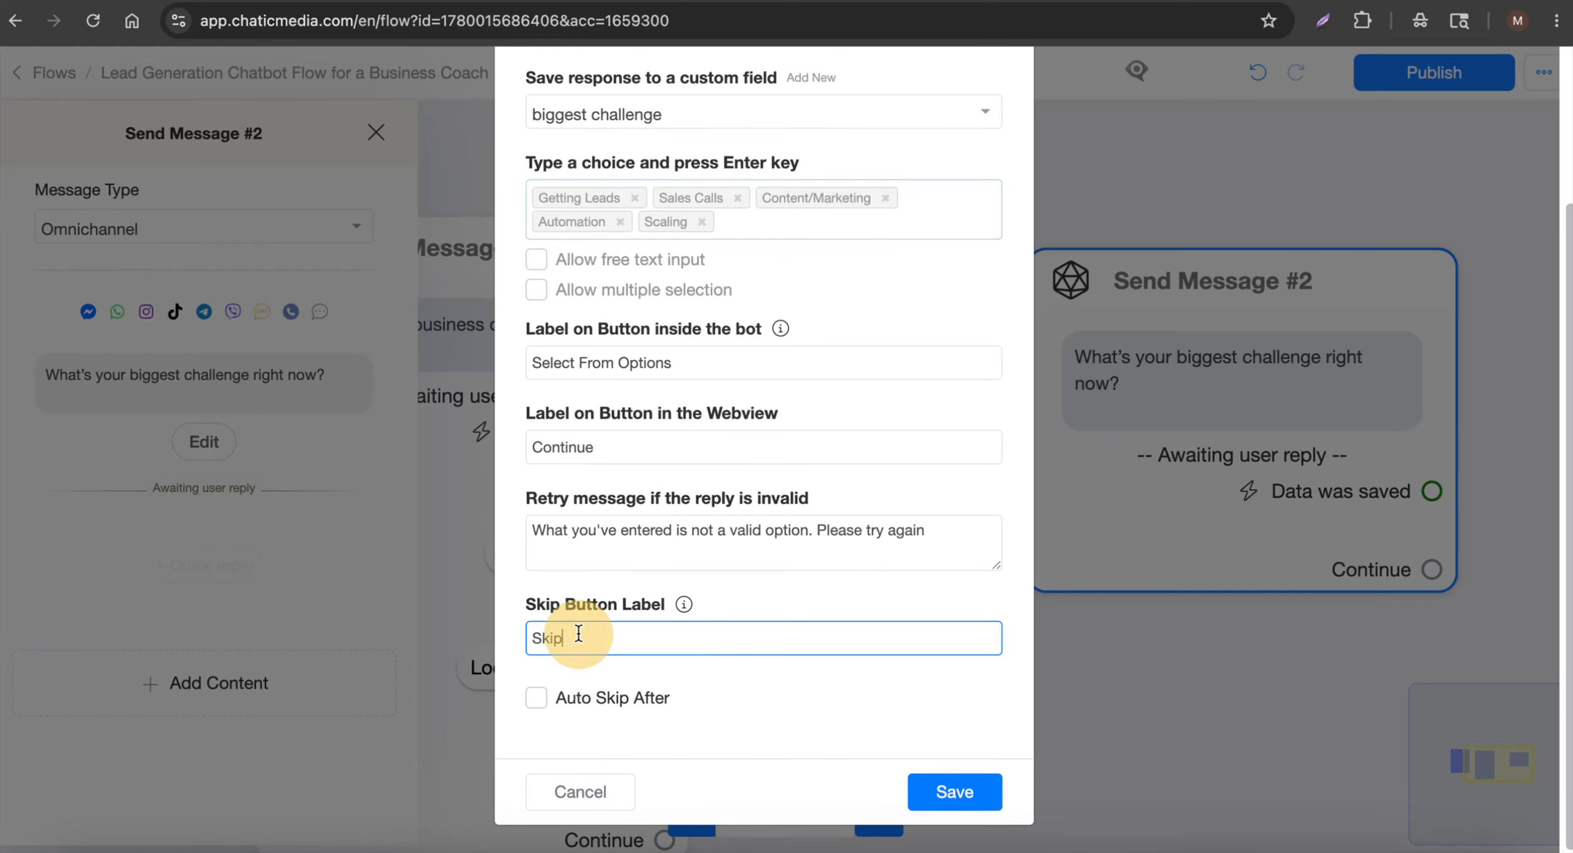
pyautogui.click(939, 794)
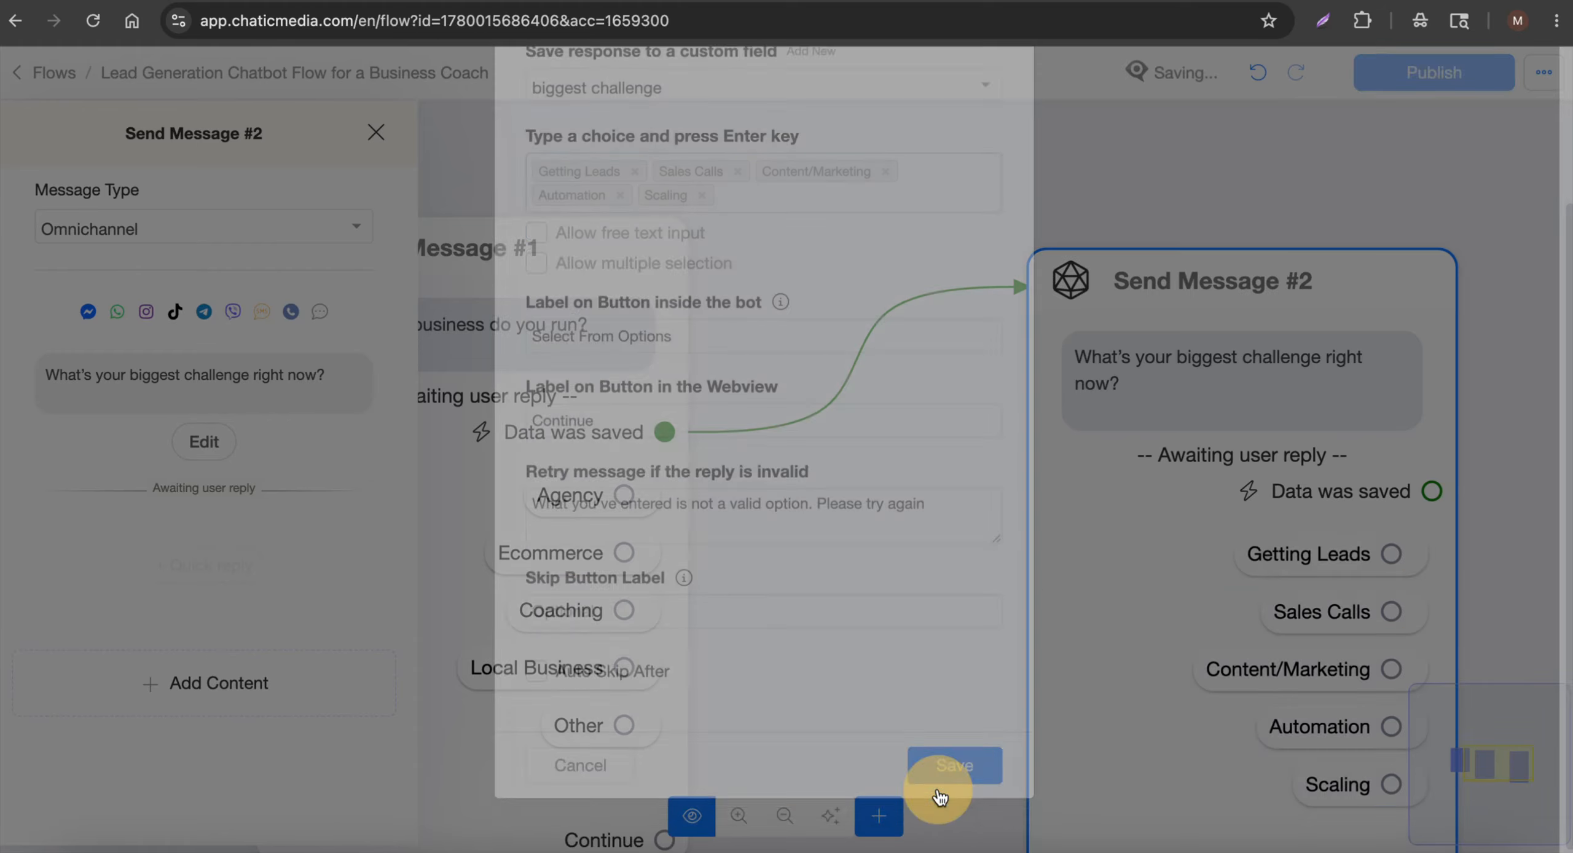
pyautogui.click(1092, 699)
# Shift Send Message #2 left and copy the Question 4 sentence from the script
pyautogui.scroll(-5, 798, 416)
pyautogui.moveTo(974, 450); pyautogui.dragTo(885, 426)
pyautogui.scroll(5, 967, 545)
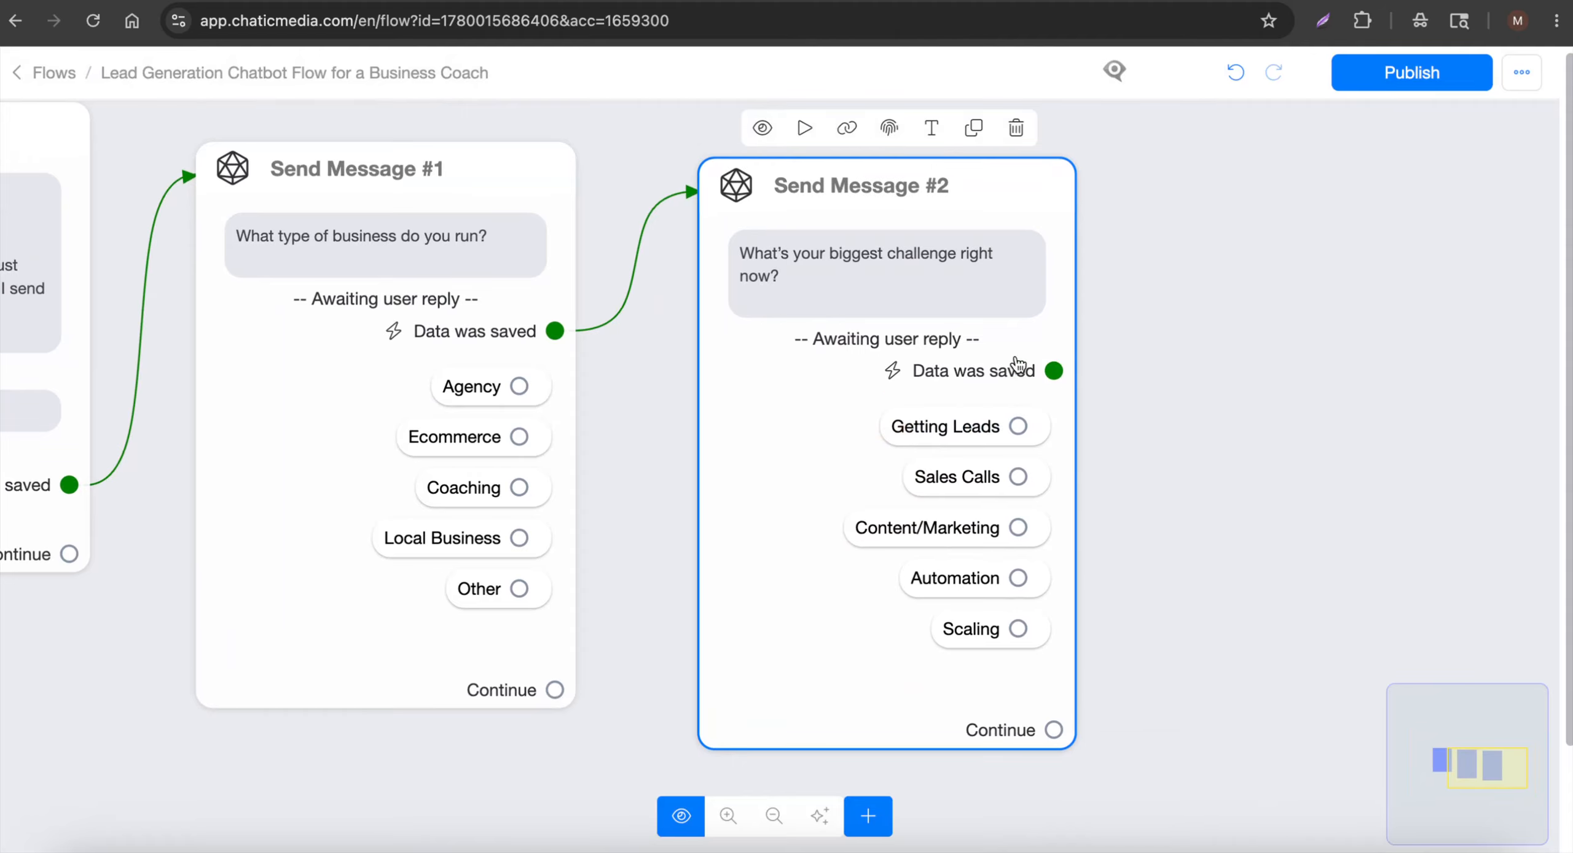
pyautogui.click(485, 2)
pyautogui.scroll(-8, 499, 448)
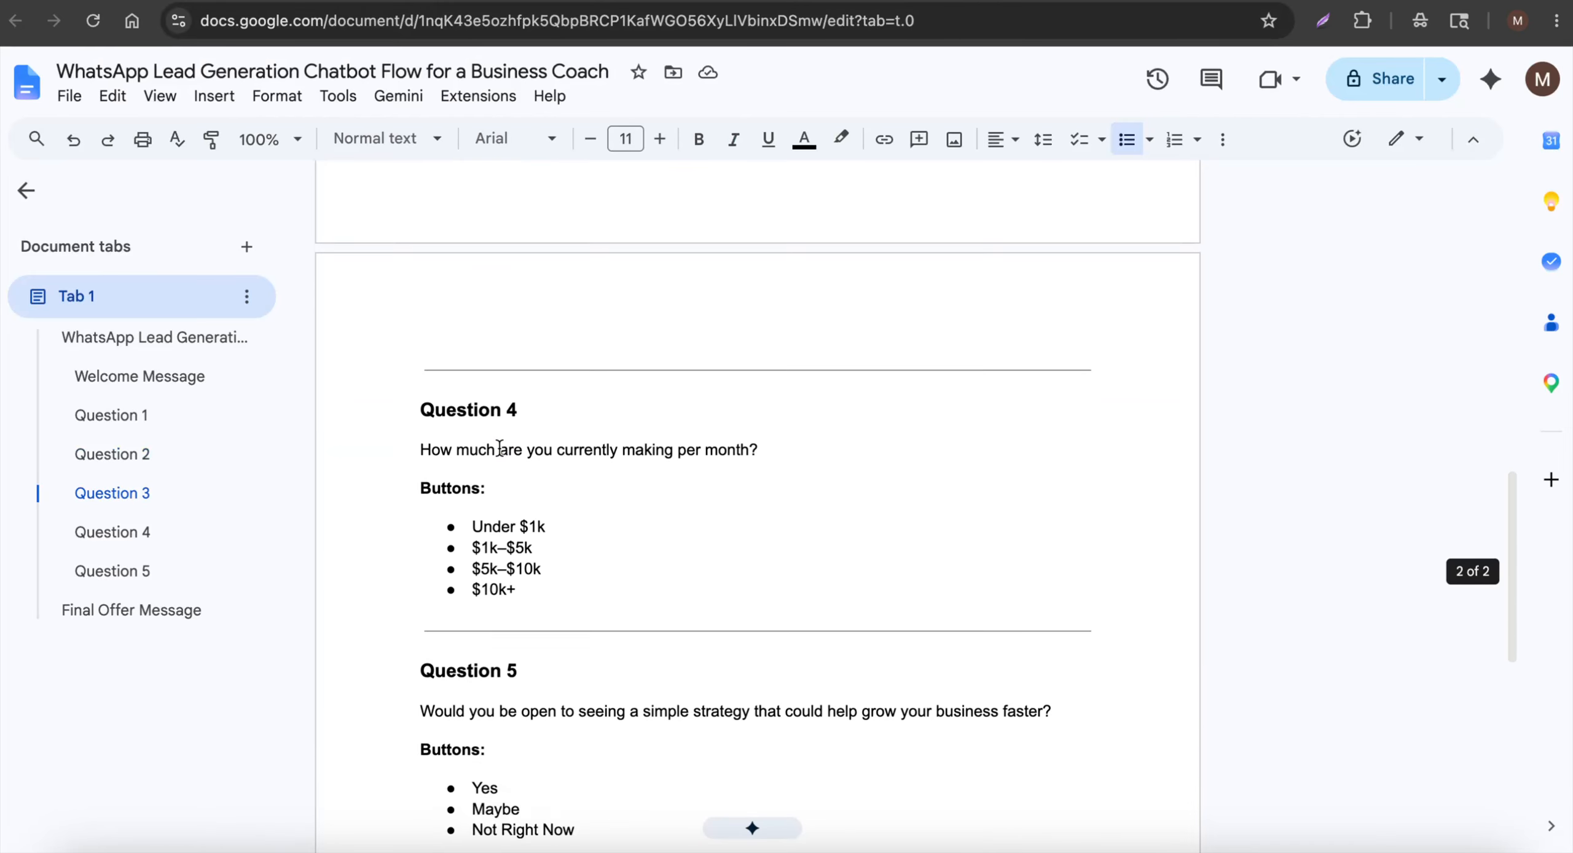
pyautogui.moveTo(420, 441); pyautogui.dragTo(898, 427)
pyautogui.hotkey('ctrl', 'c')
pyautogui.click(583, 1)
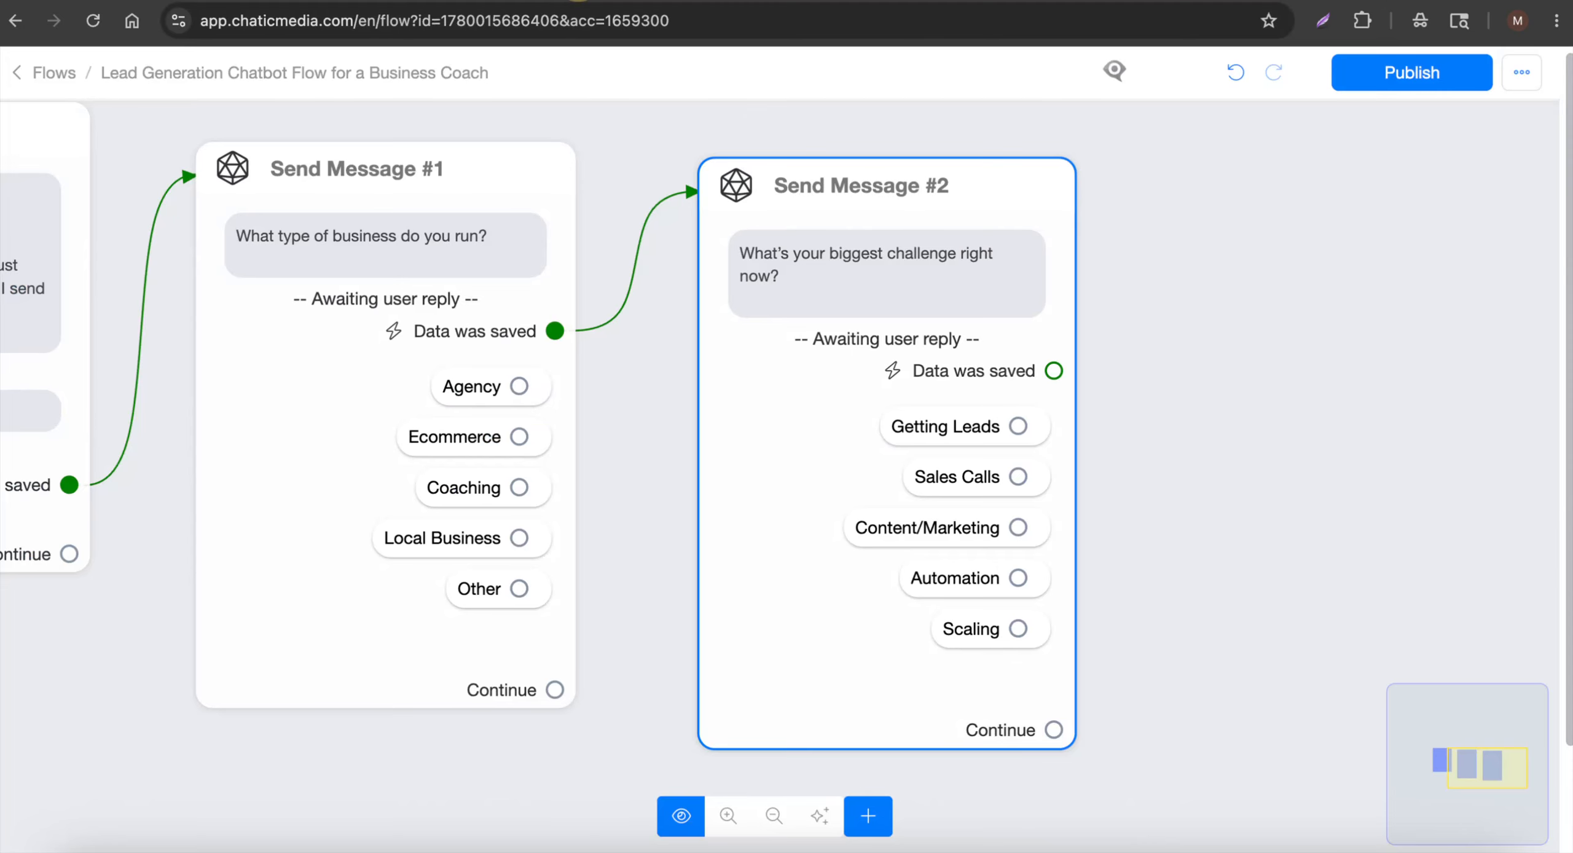
# Create Send Message #3 after #2 with a question asking monthly income
pyautogui.moveTo(1058, 368); pyautogui.dragTo(1144, 263)
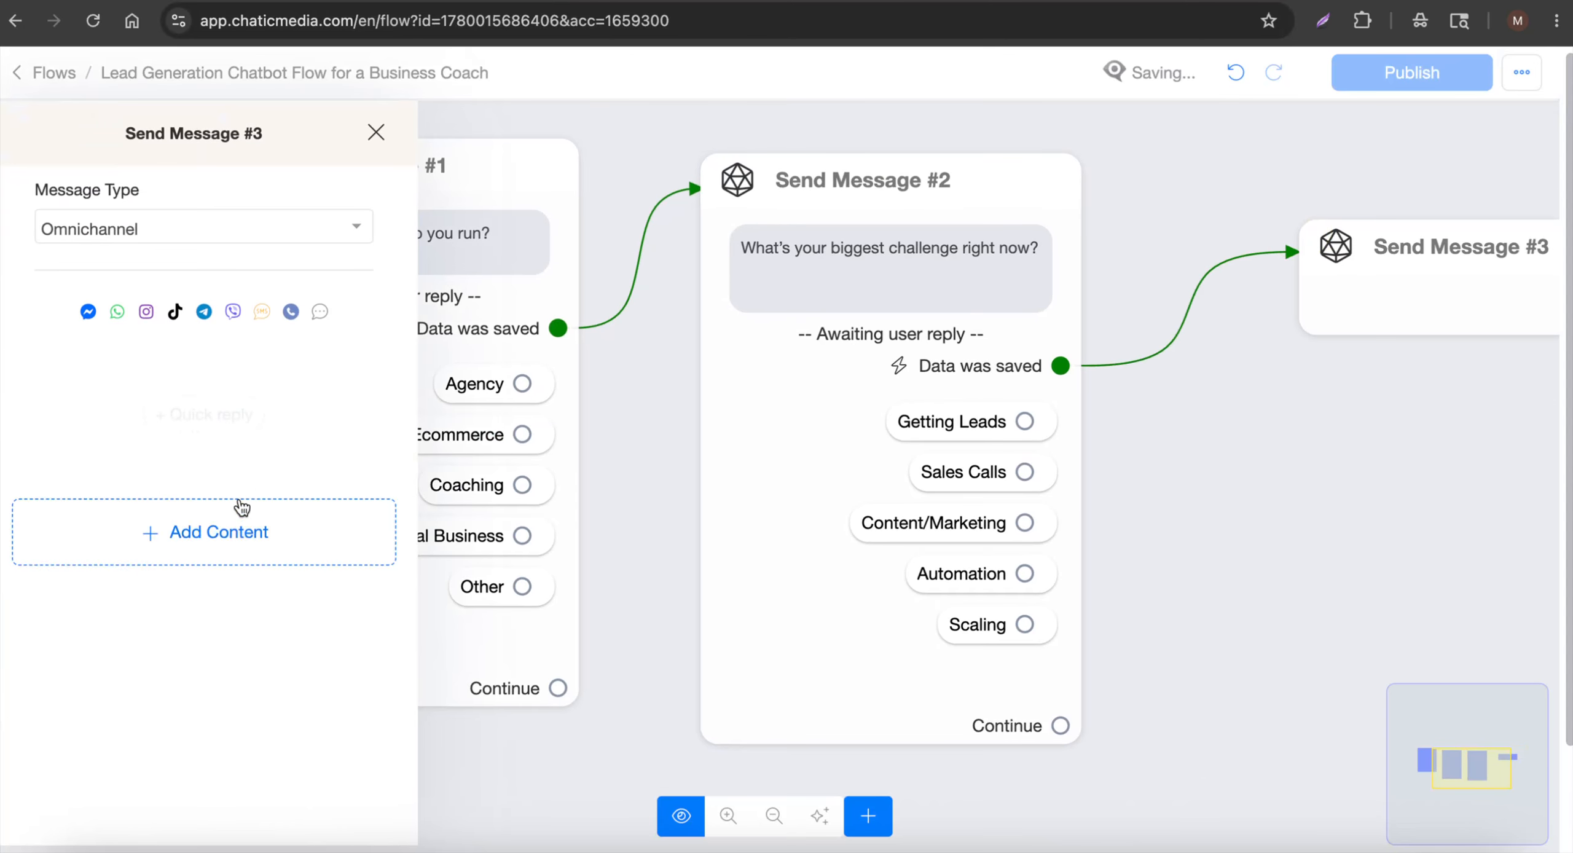
pyautogui.click(240, 513)
pyautogui.click(133, 510)
pyautogui.click(188, 389)
pyautogui.hotkey('ctrl', 'v')
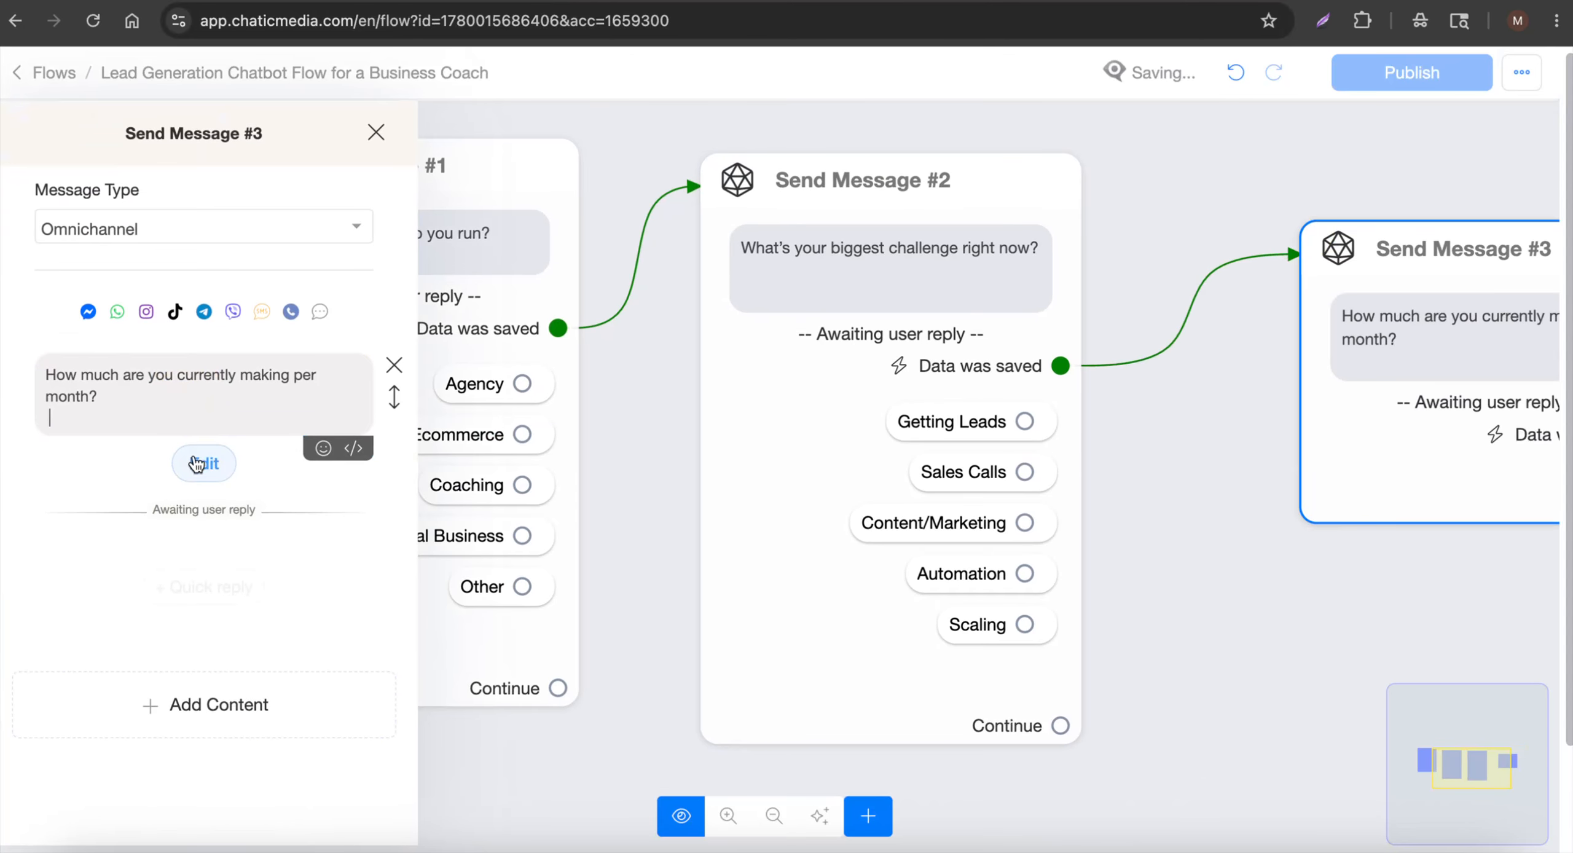
# Make the income reply multiple choice, saved to the MonthlyIncome field
pyautogui.click(203, 463)
pyautogui.click(643, 214)
pyautogui.click(657, 575)
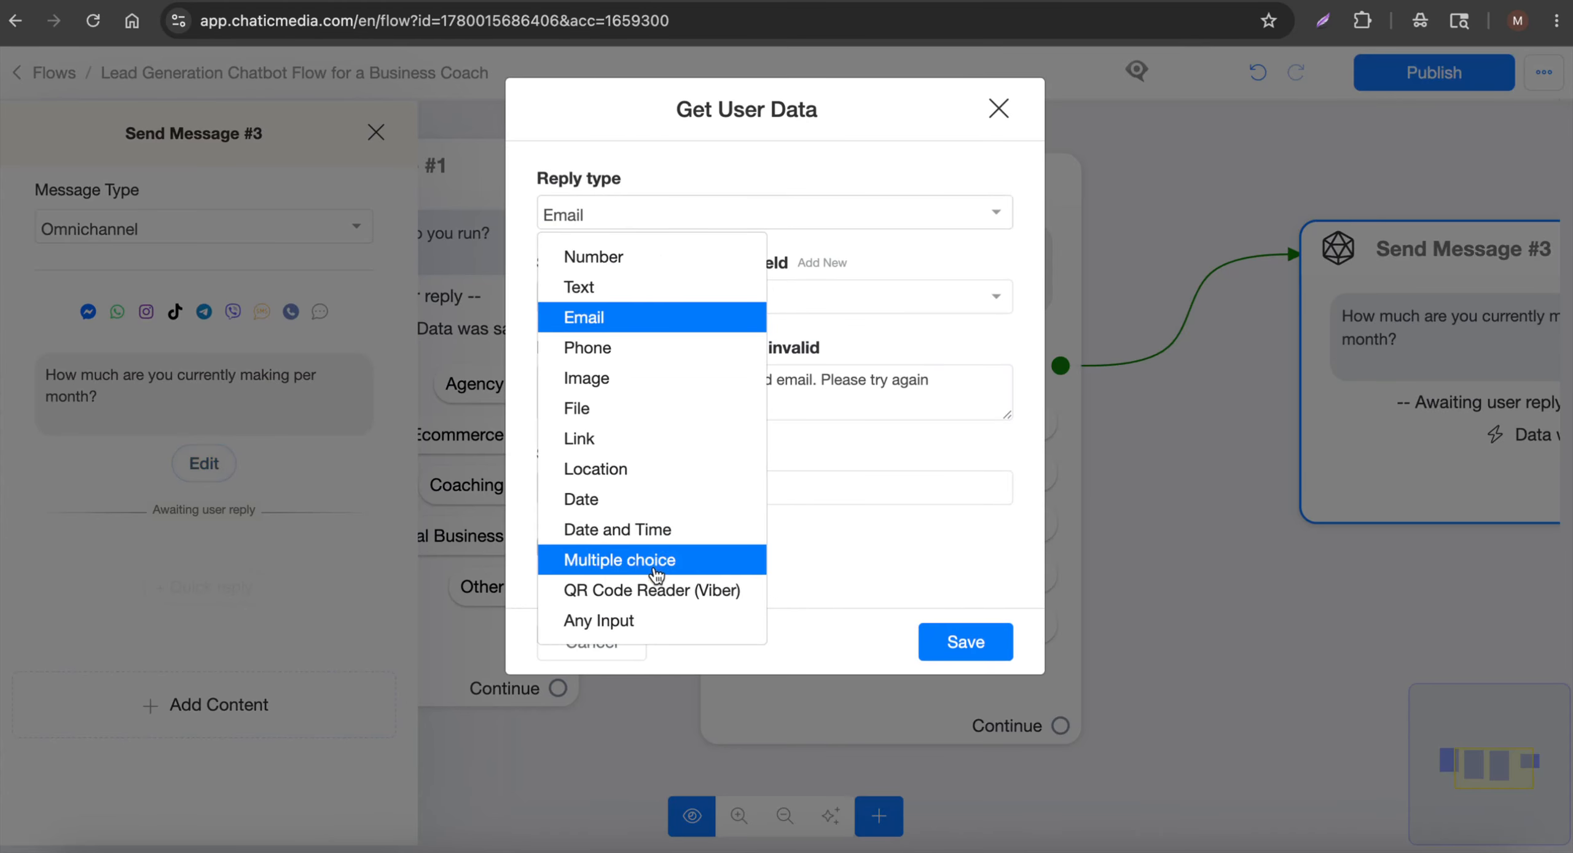
pyautogui.click(673, 301)
pyautogui.write('incom')
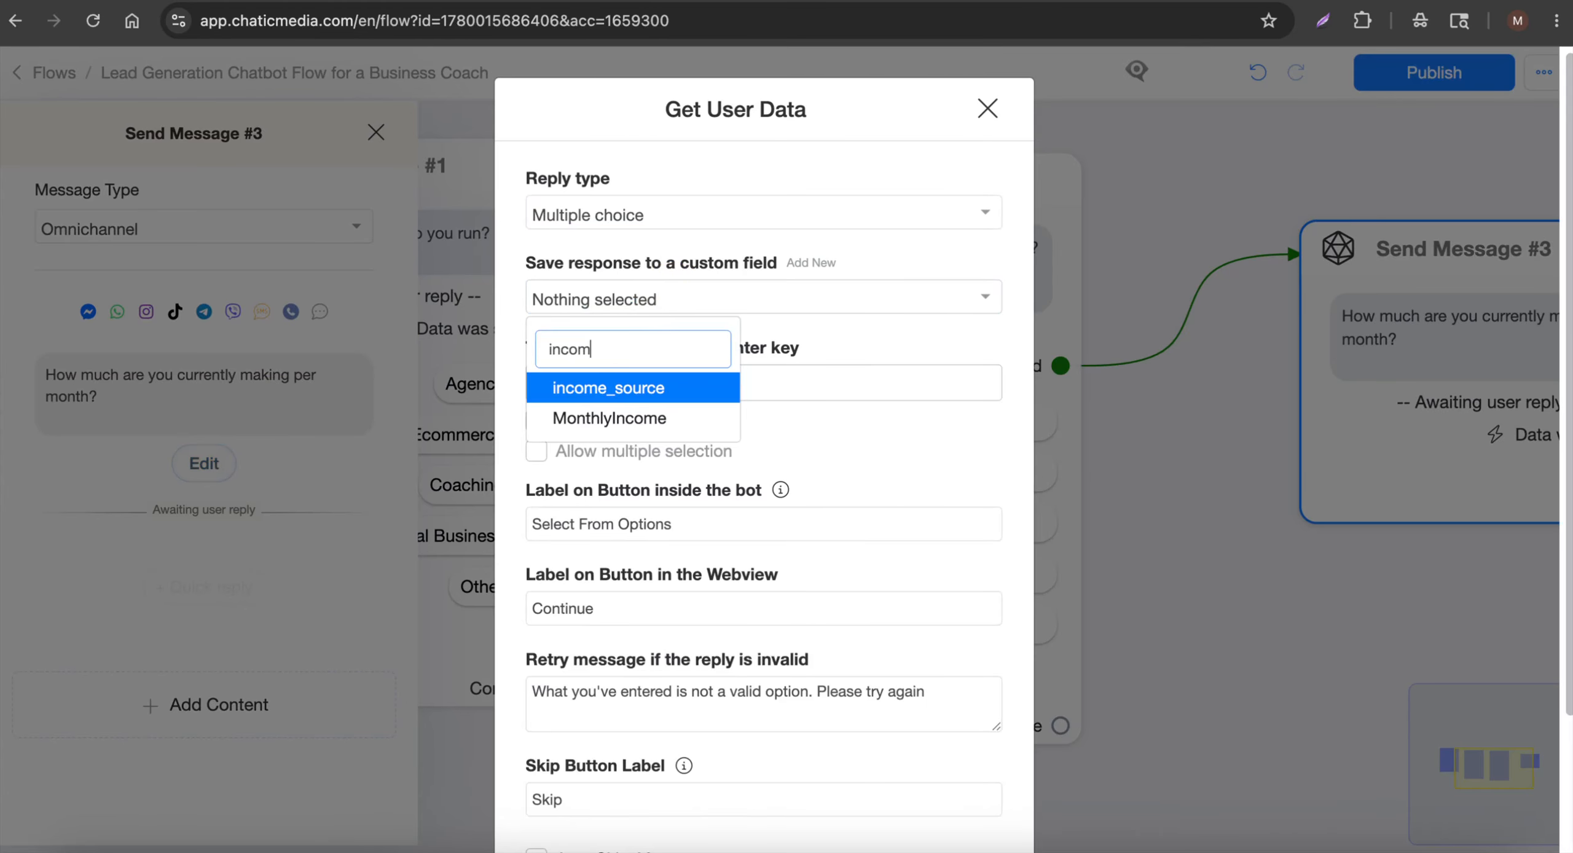
pyautogui.click(639, 420)
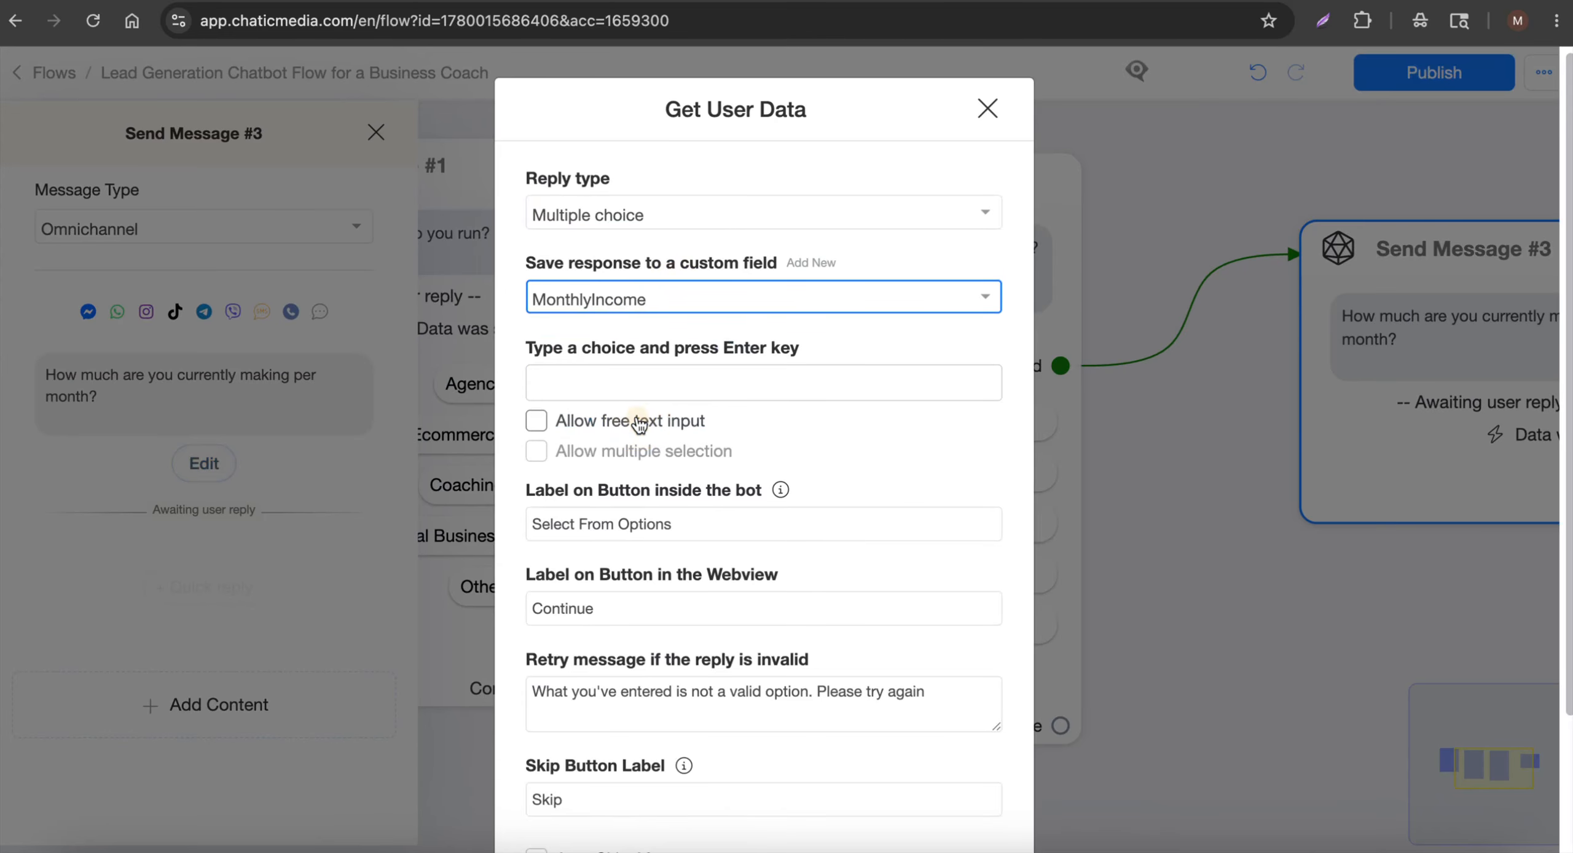
# Add 'Under $1k' and '$1k–$5k' as income choices from the script
pyautogui.click(492, 2)
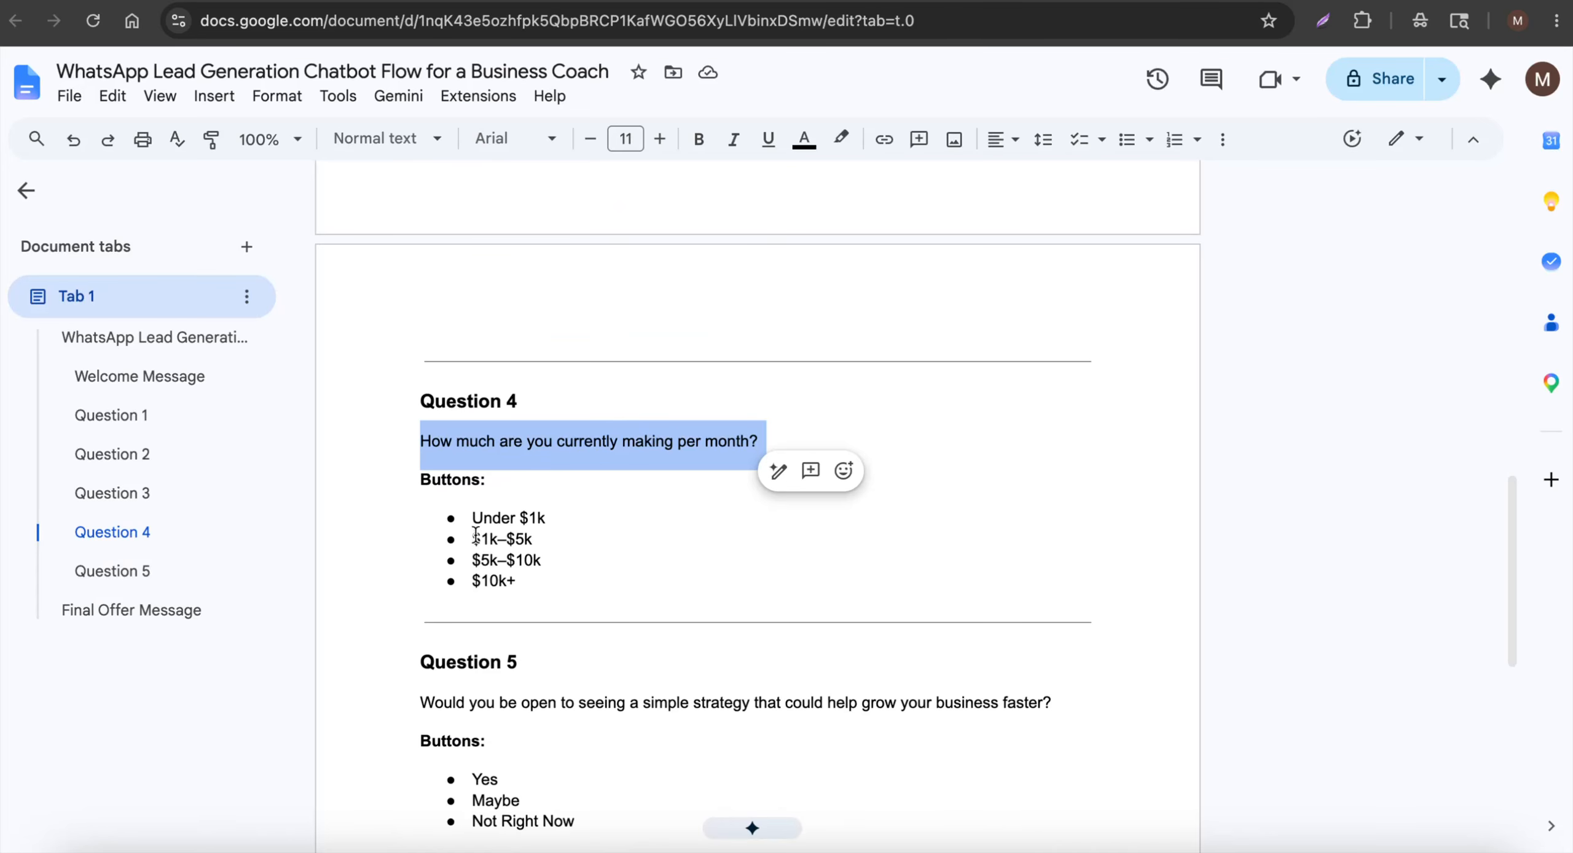
pyautogui.moveTo(471, 518); pyautogui.dragTo(593, 516)
pyautogui.click(516, 2)
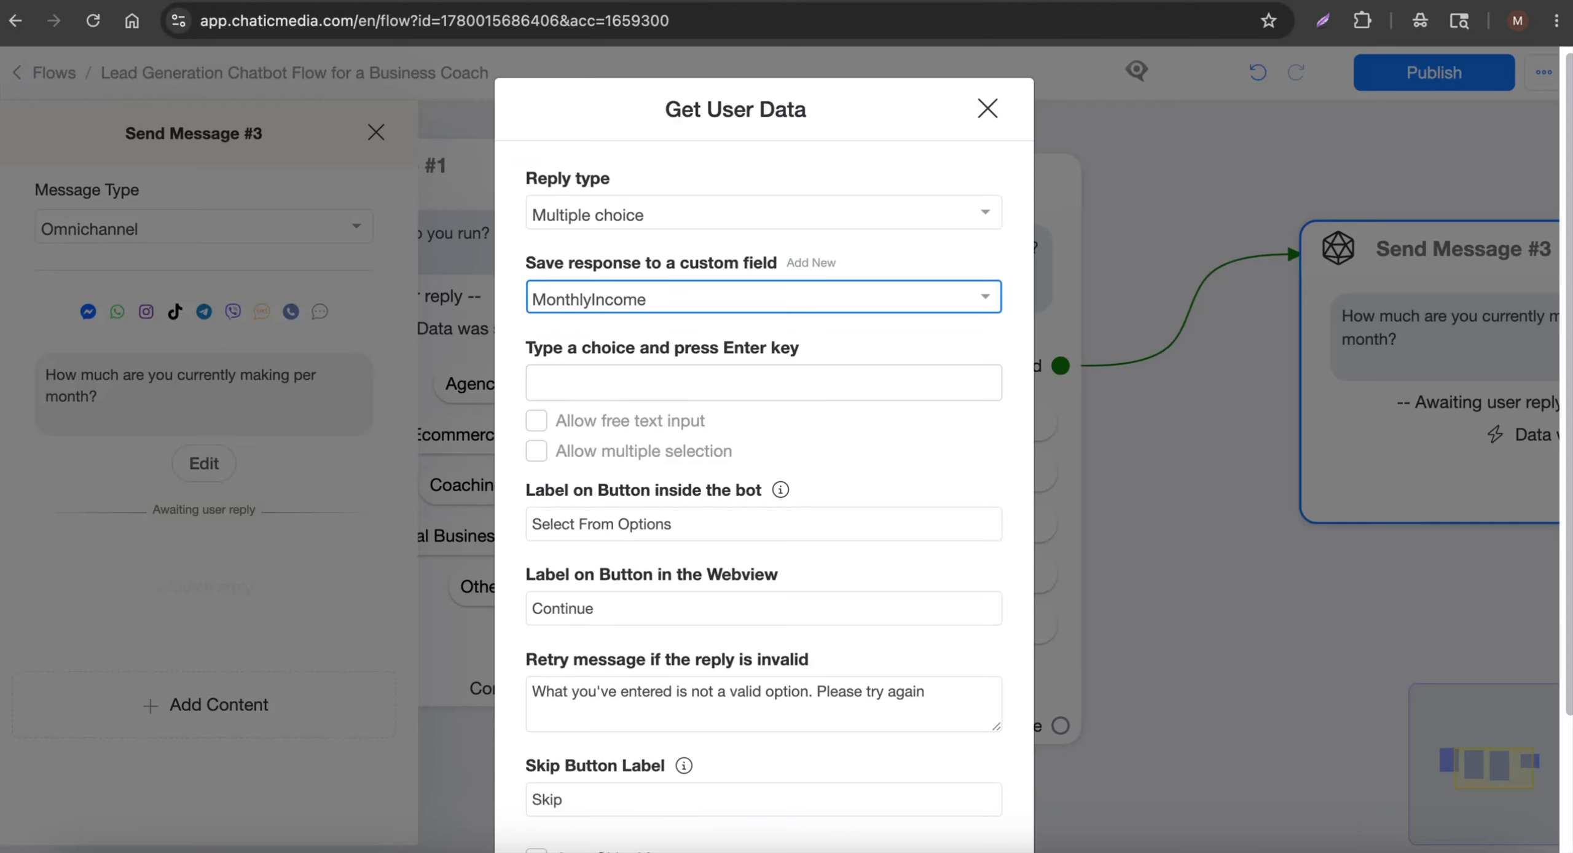
pyautogui.click(664, 386)
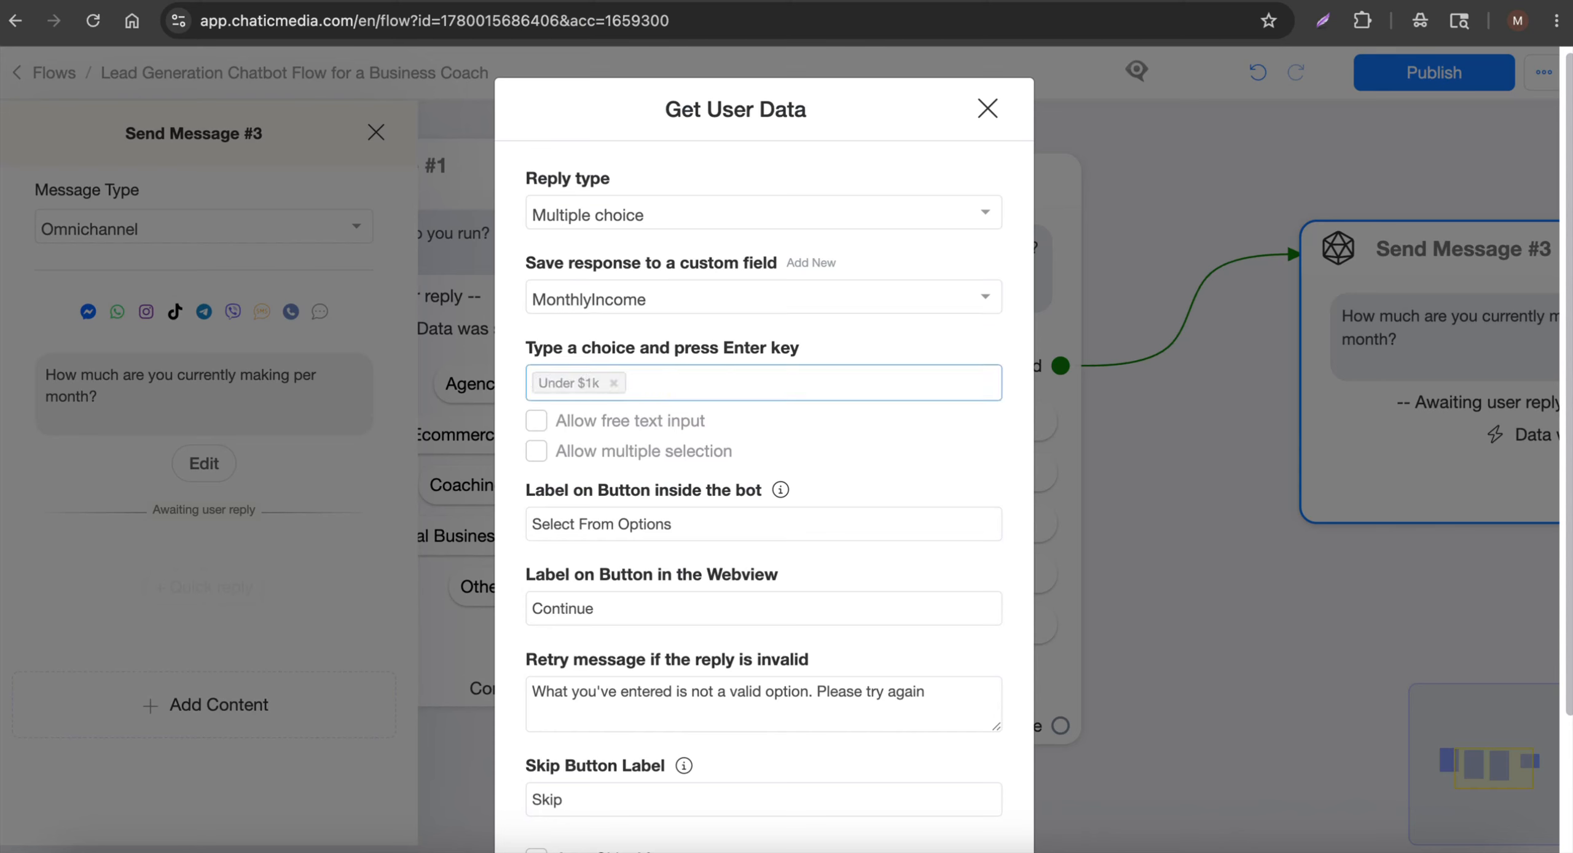
pyautogui.click(480, 3)
pyautogui.moveTo(472, 539); pyautogui.dragTo(540, 539)
pyautogui.hotkey('ctrl', 'c')
pyautogui.click(594, 2)
pyautogui.hotkey('ctrl', 'v')
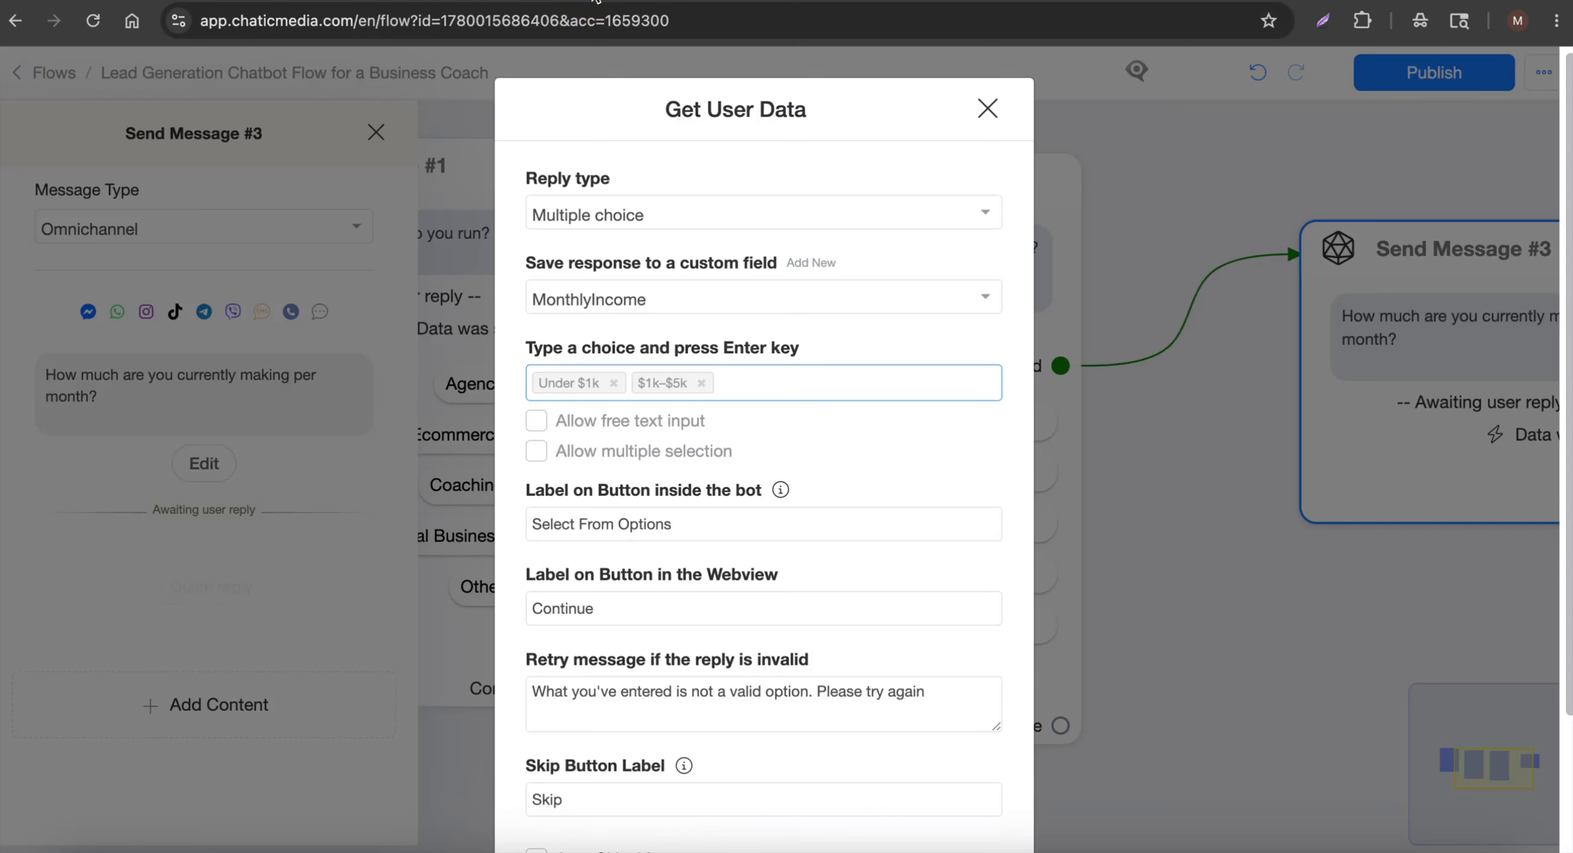
# Add '$5k–$10k' and '$10k+' choices, clear the Skip label, and save
pyautogui.click(480, 2)
pyautogui.moveTo(462, 560); pyautogui.dragTo(545, 560)
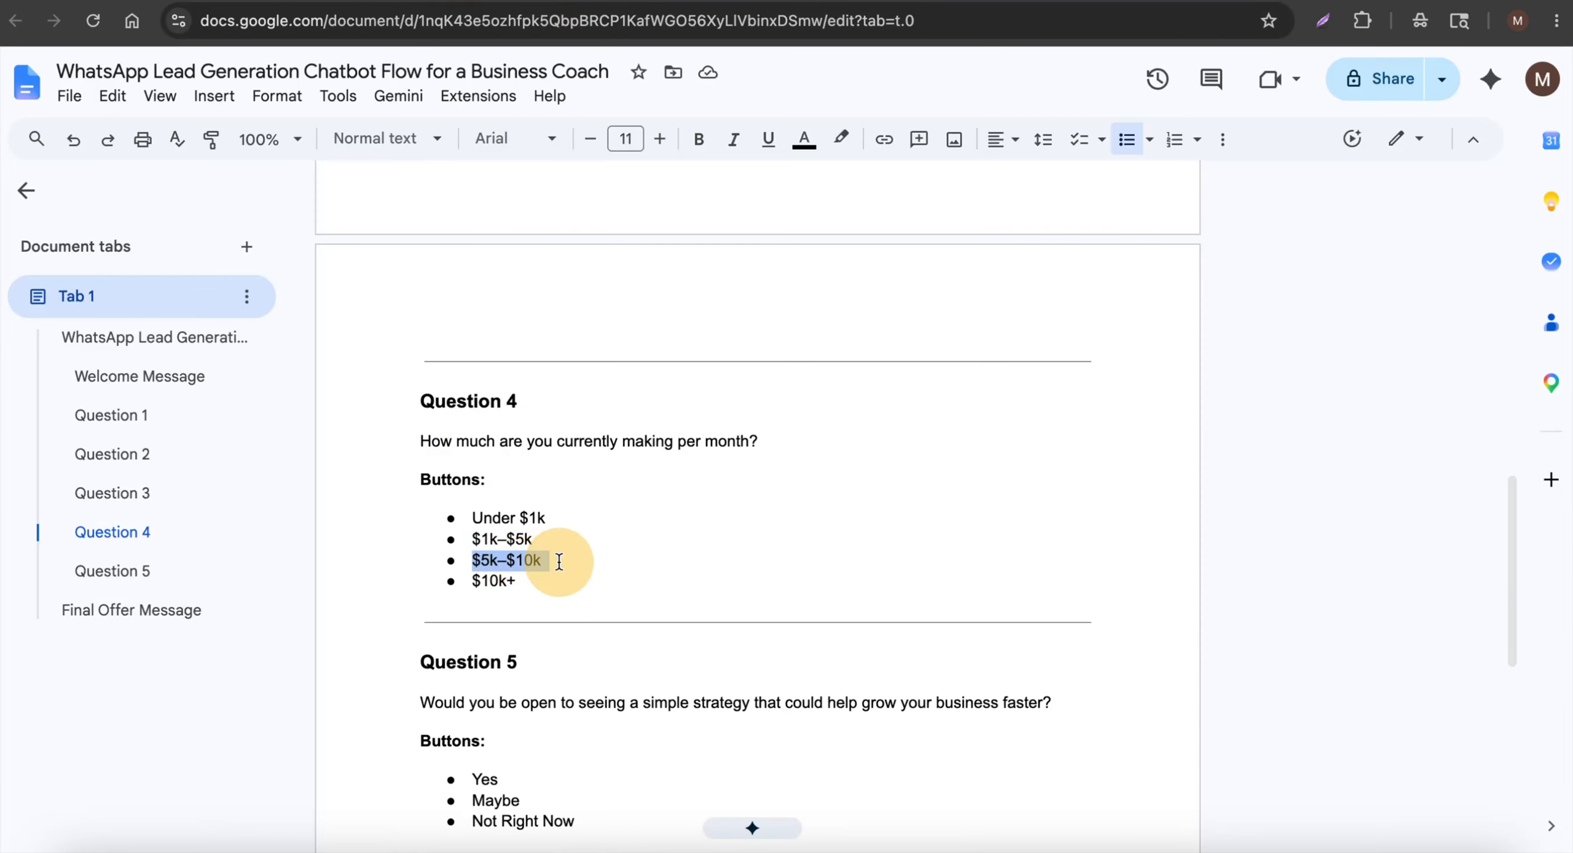
pyautogui.hotkey('ctrl', 'c')
pyautogui.click(594, 3)
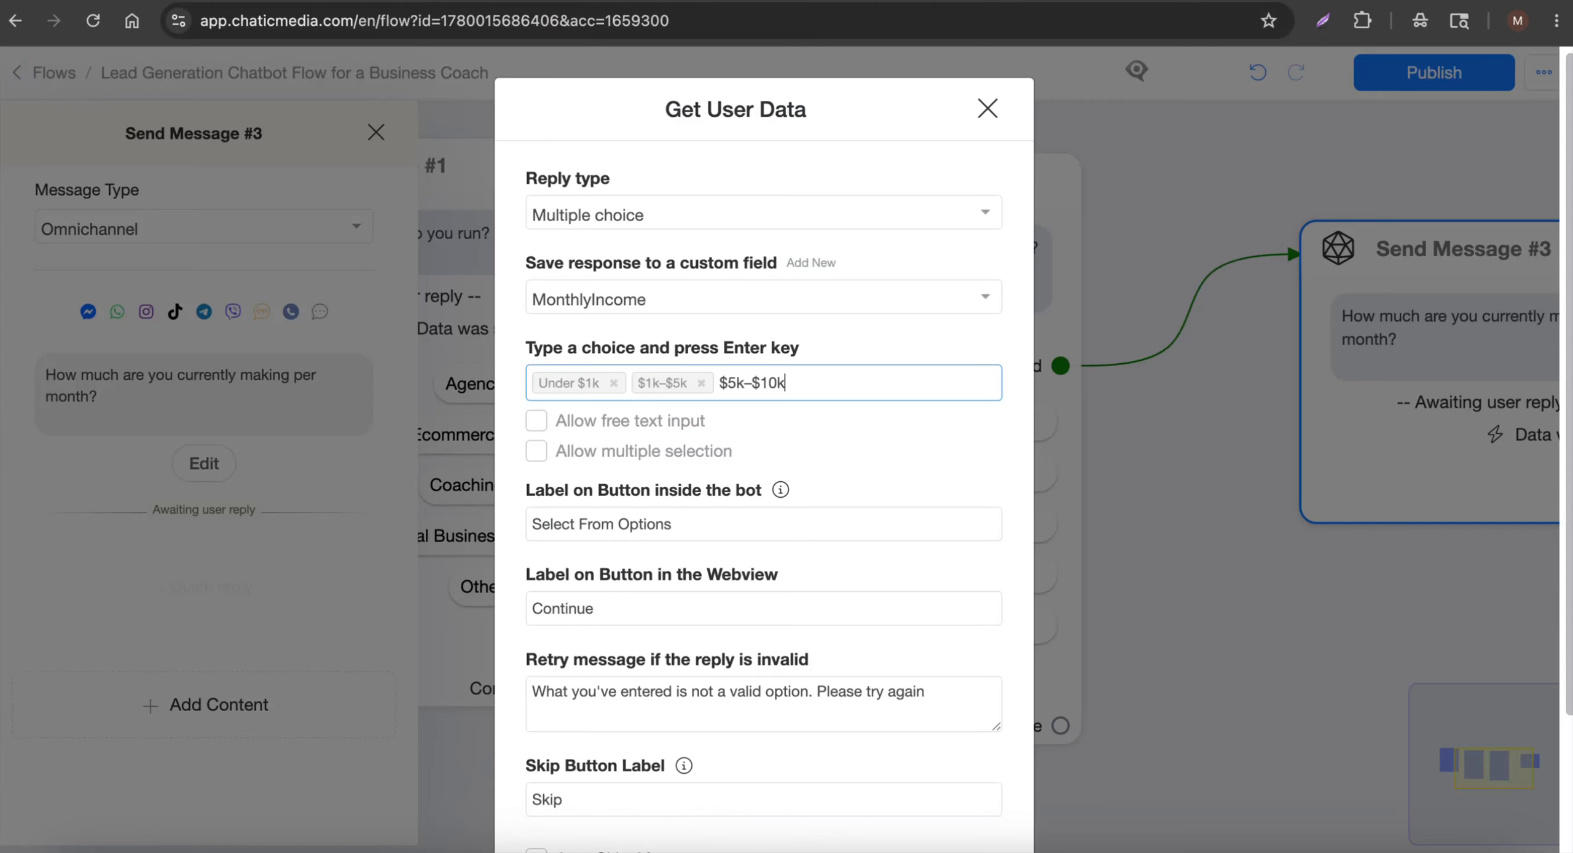
pyautogui.click(486, 3)
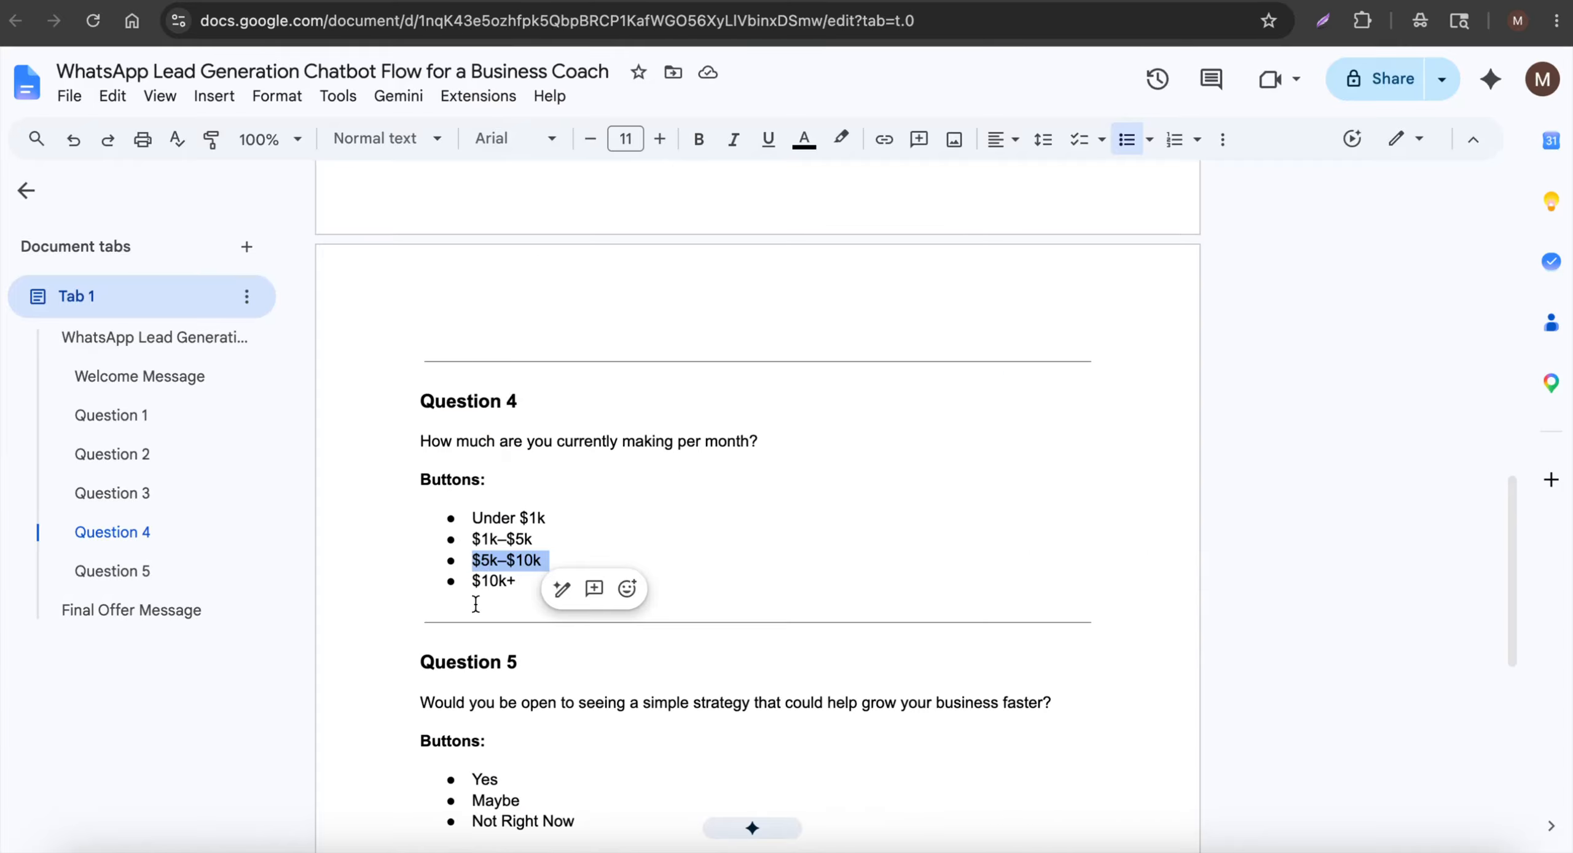
pyautogui.moveTo(470, 584); pyautogui.dragTo(522, 581)
pyautogui.hotkey('ctrl', 'c')
pyautogui.click(621, 3)
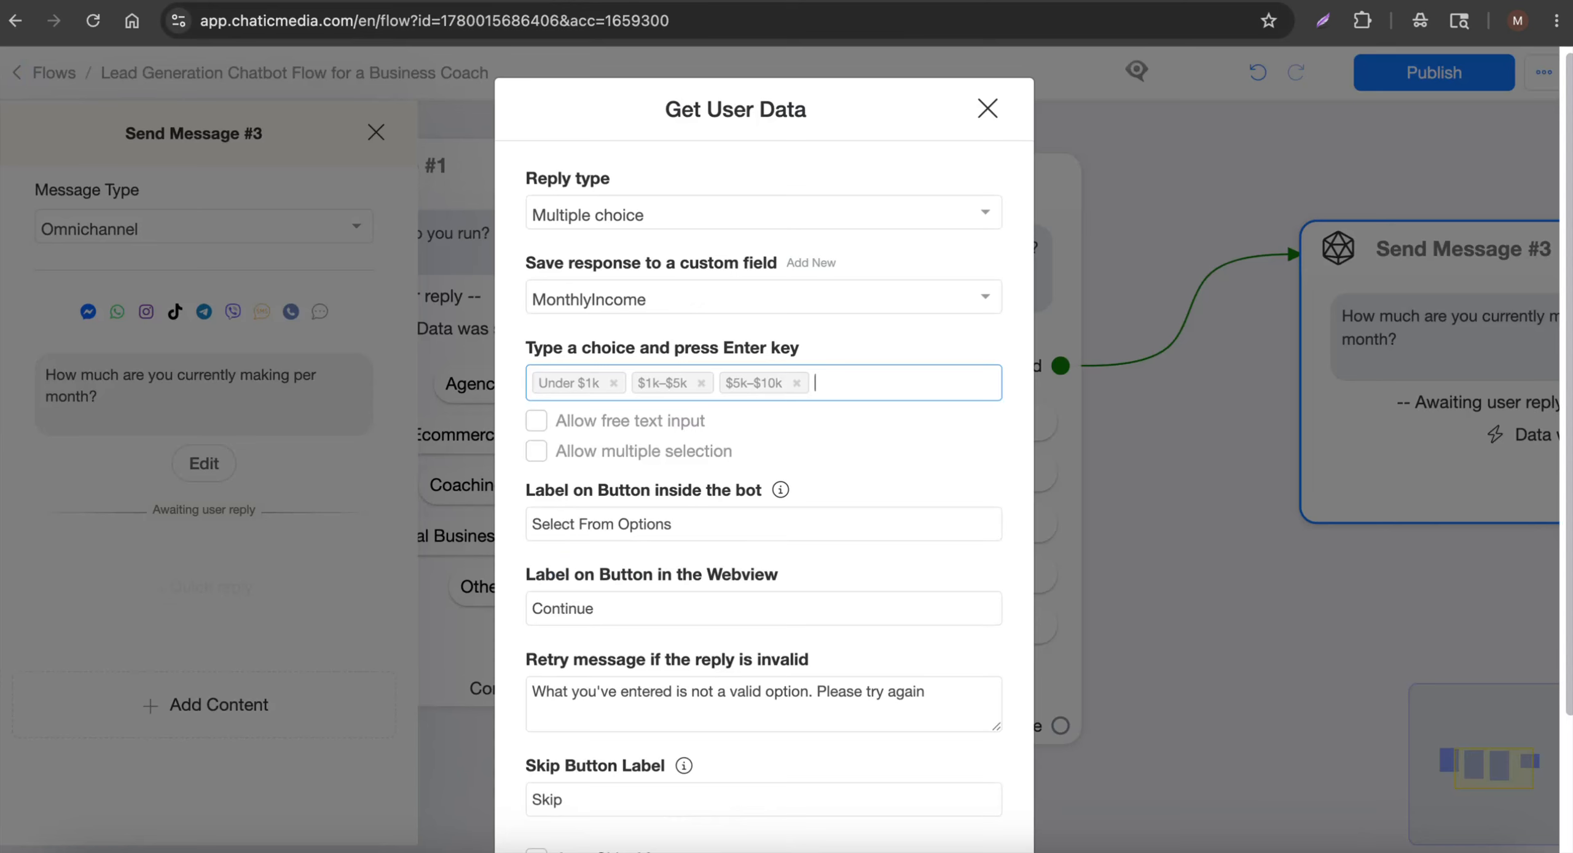
pyautogui.scroll(-3, 618, 381)
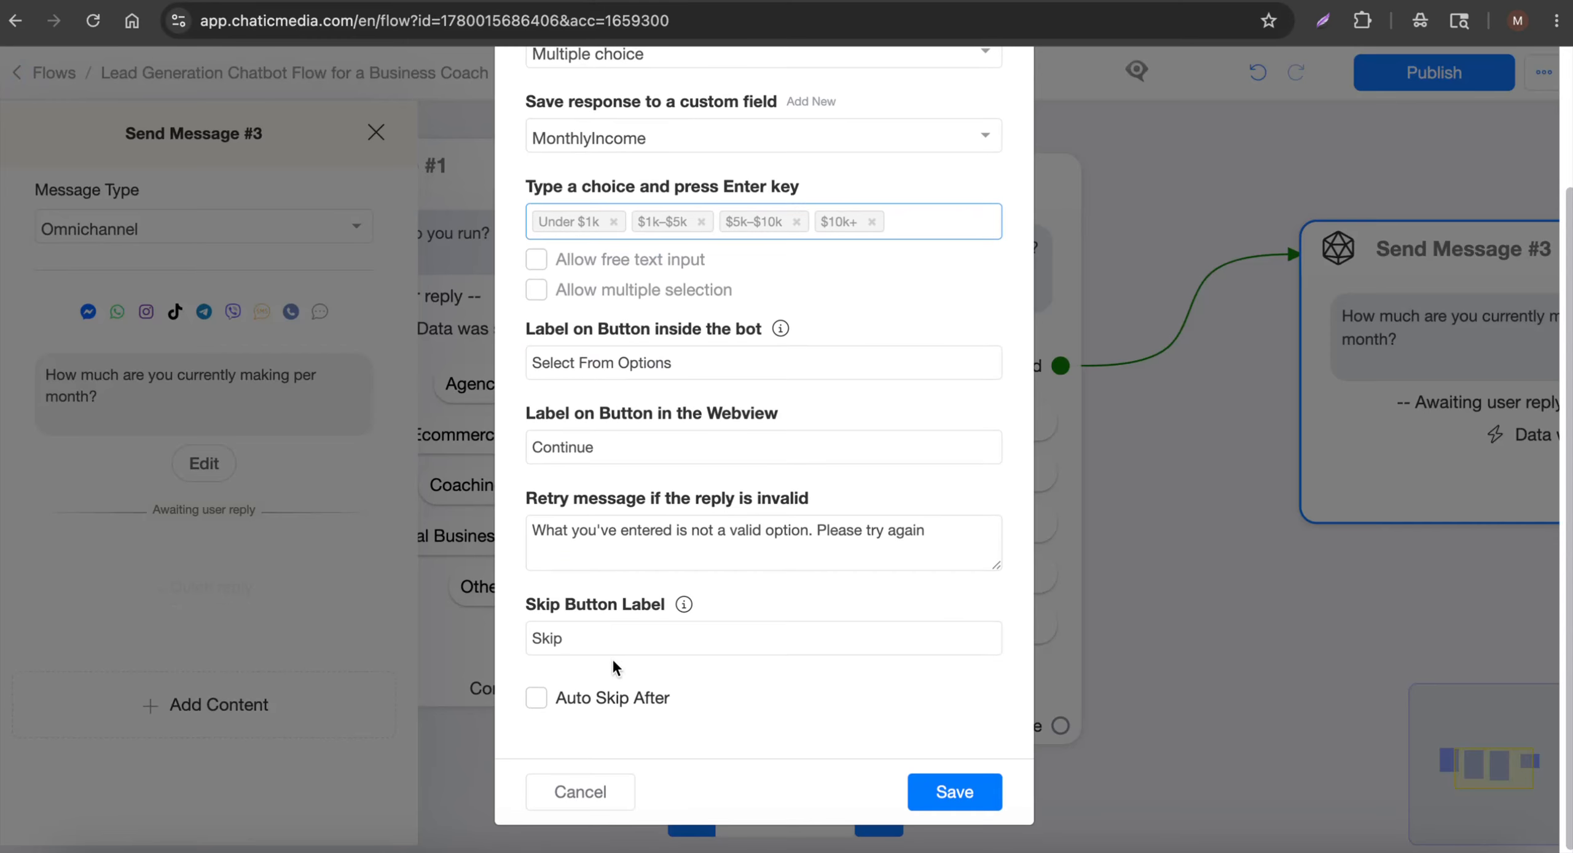
pyautogui.doubleClick(640, 633)
pyautogui.press('BackSpace')
pyautogui.click(955, 793)
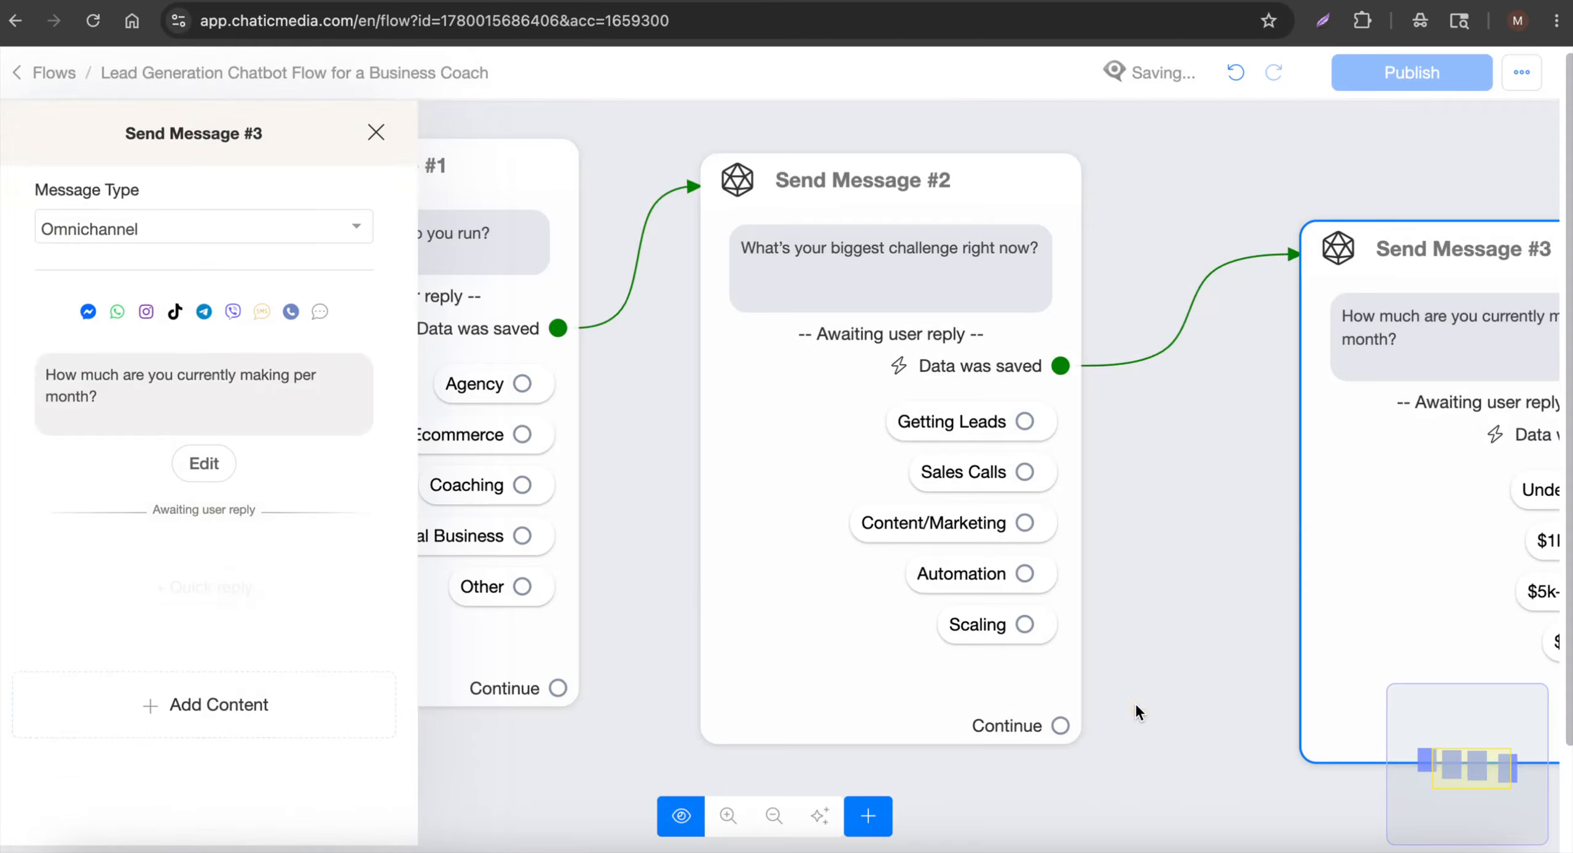
# Move Send Message #3 closer to #2 and copy the Question 5 sentence
pyautogui.moveTo(1112, 470); pyautogui.dragTo(881, 390)
pyautogui.click(479, 3)
pyautogui.scroll(-4, 479, 543)
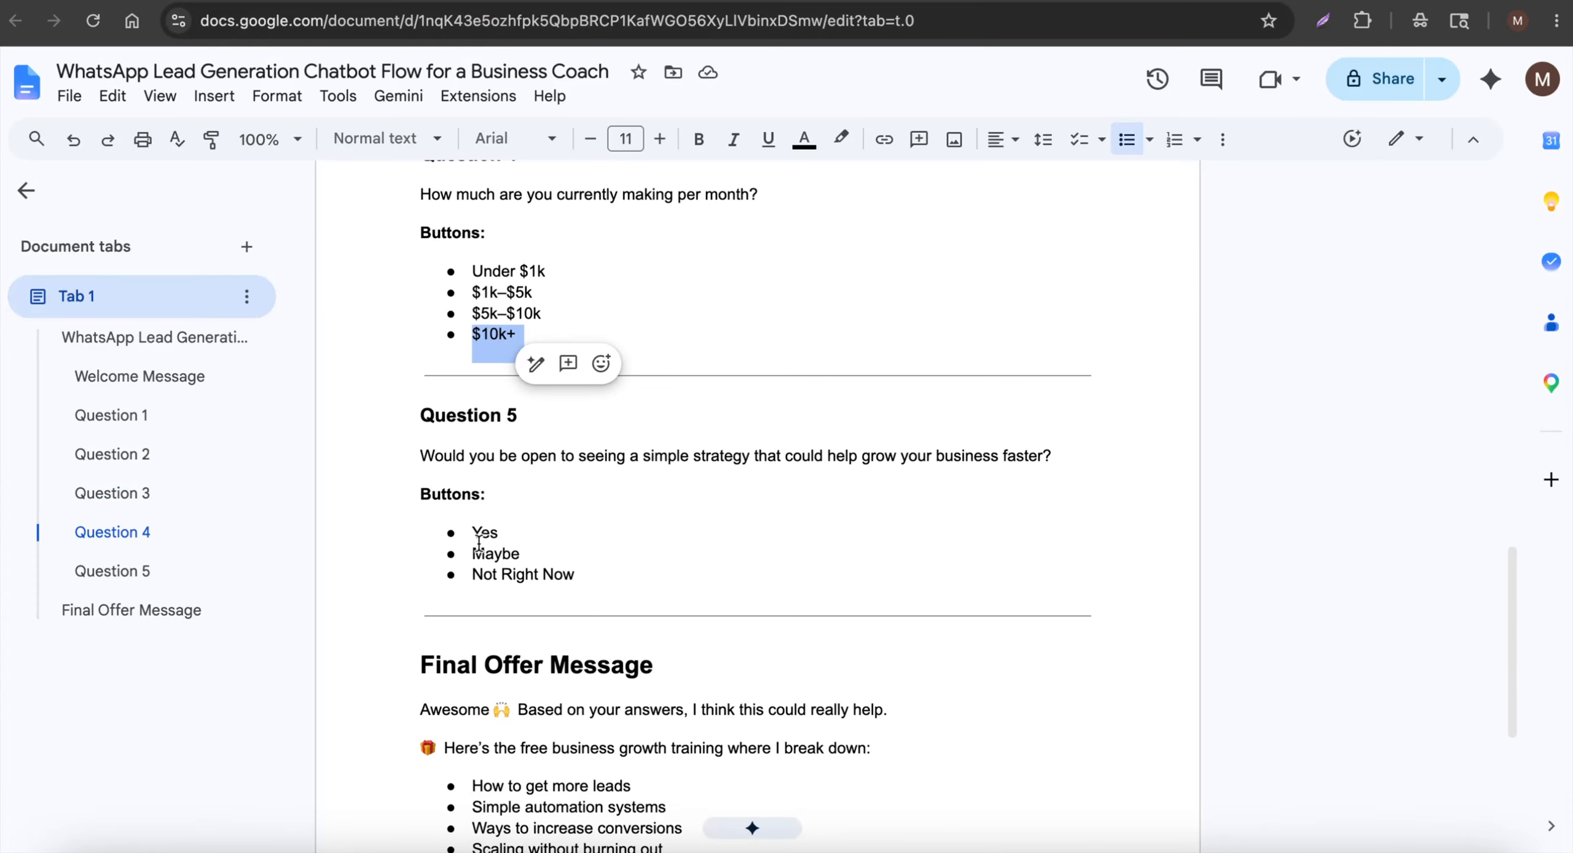
pyautogui.moveTo(415, 456); pyautogui.dragTo(1068, 478)
pyautogui.hotkey('ctrl', 'c')
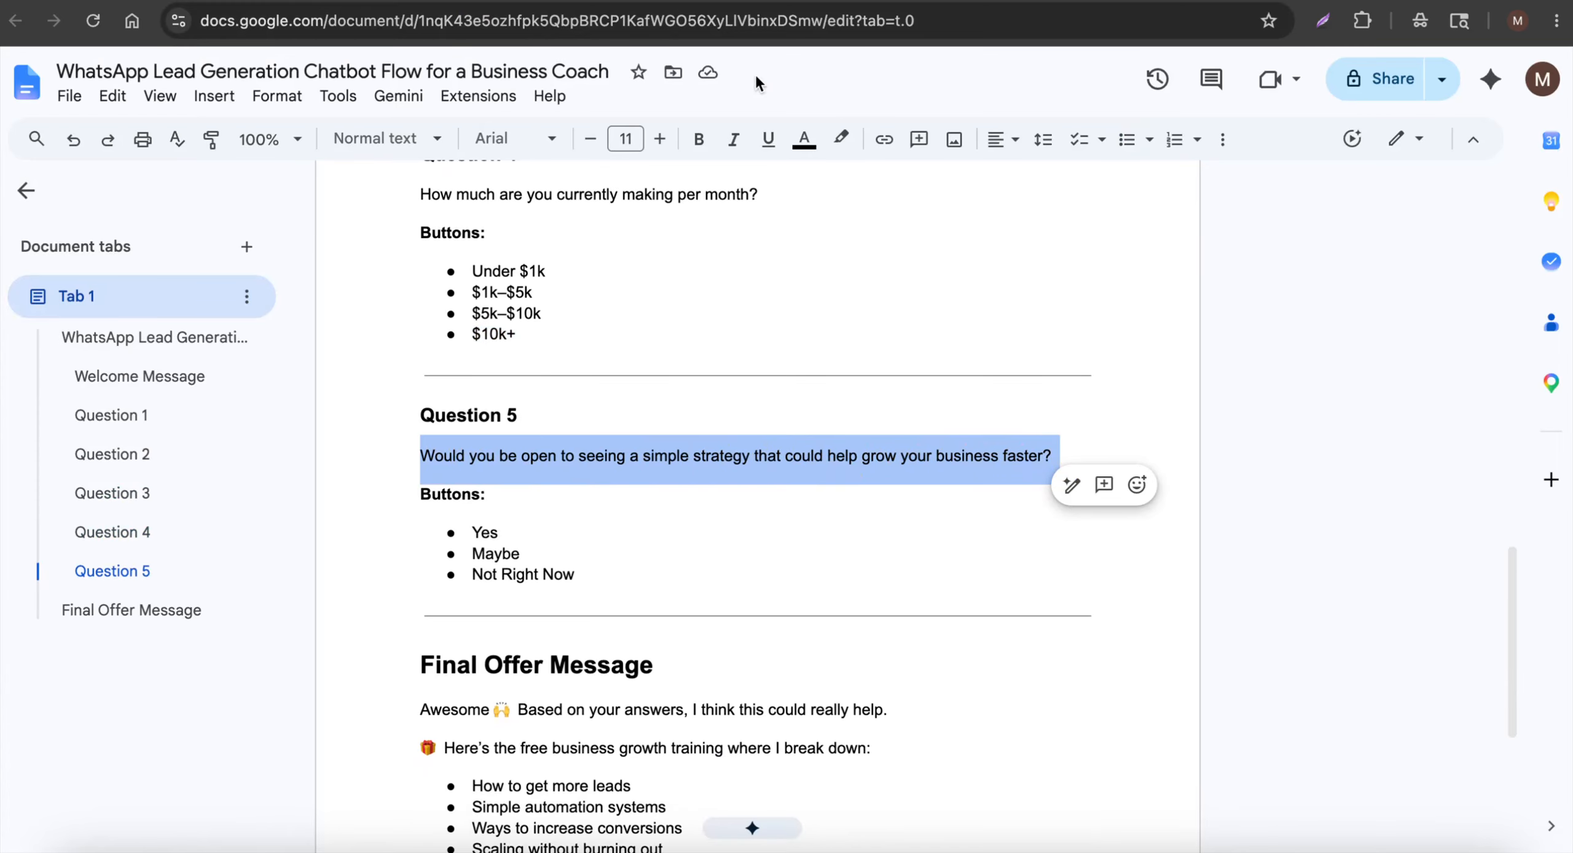
pyautogui.click(731, 1)
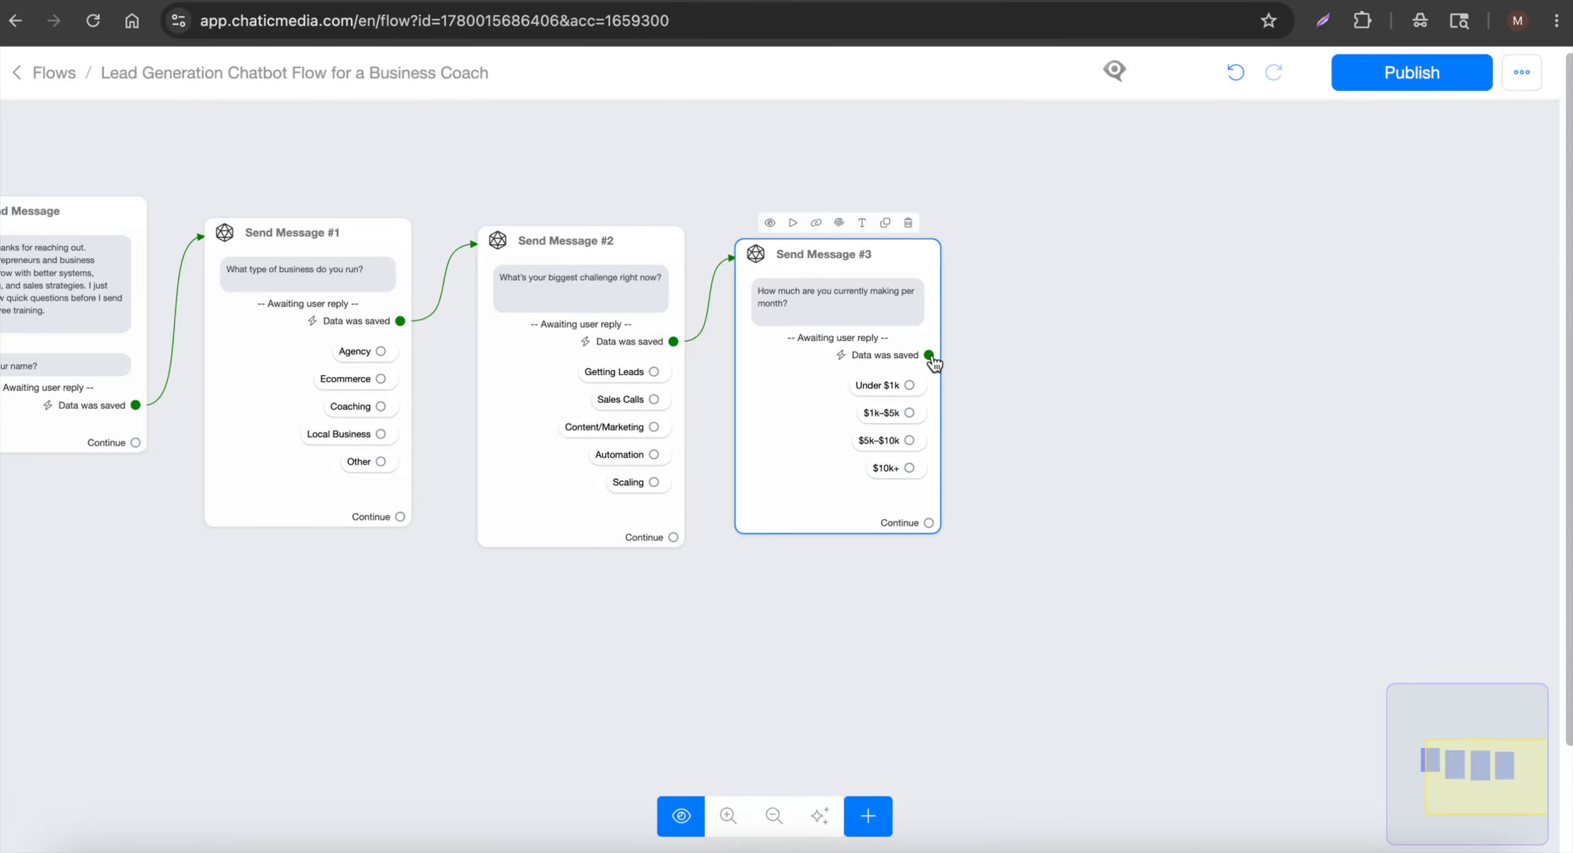
# Create Send Message #4 after #3 with the pasted growth-strategy question
pyautogui.moveTo(929, 356); pyautogui.dragTo(1039, 304)
pyautogui.click(242, 519)
pyautogui.click(98, 519)
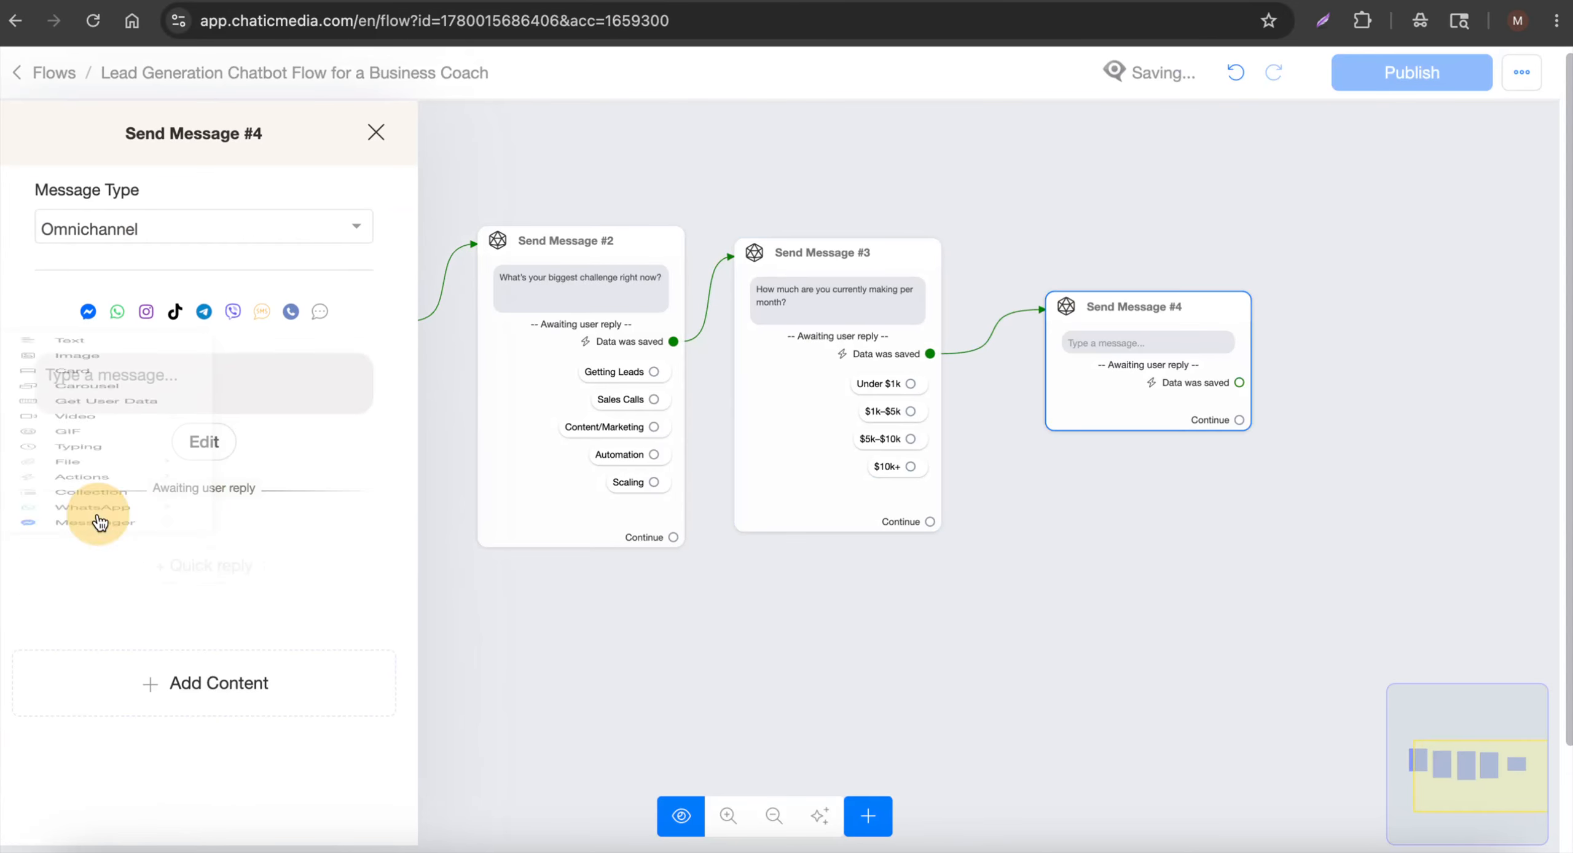
pyautogui.click(158, 393)
pyautogui.hotkey('ctrl', 'v')
# Make the reply multiple choice, saved to the interested_in_chat field
pyautogui.click(421, 392)
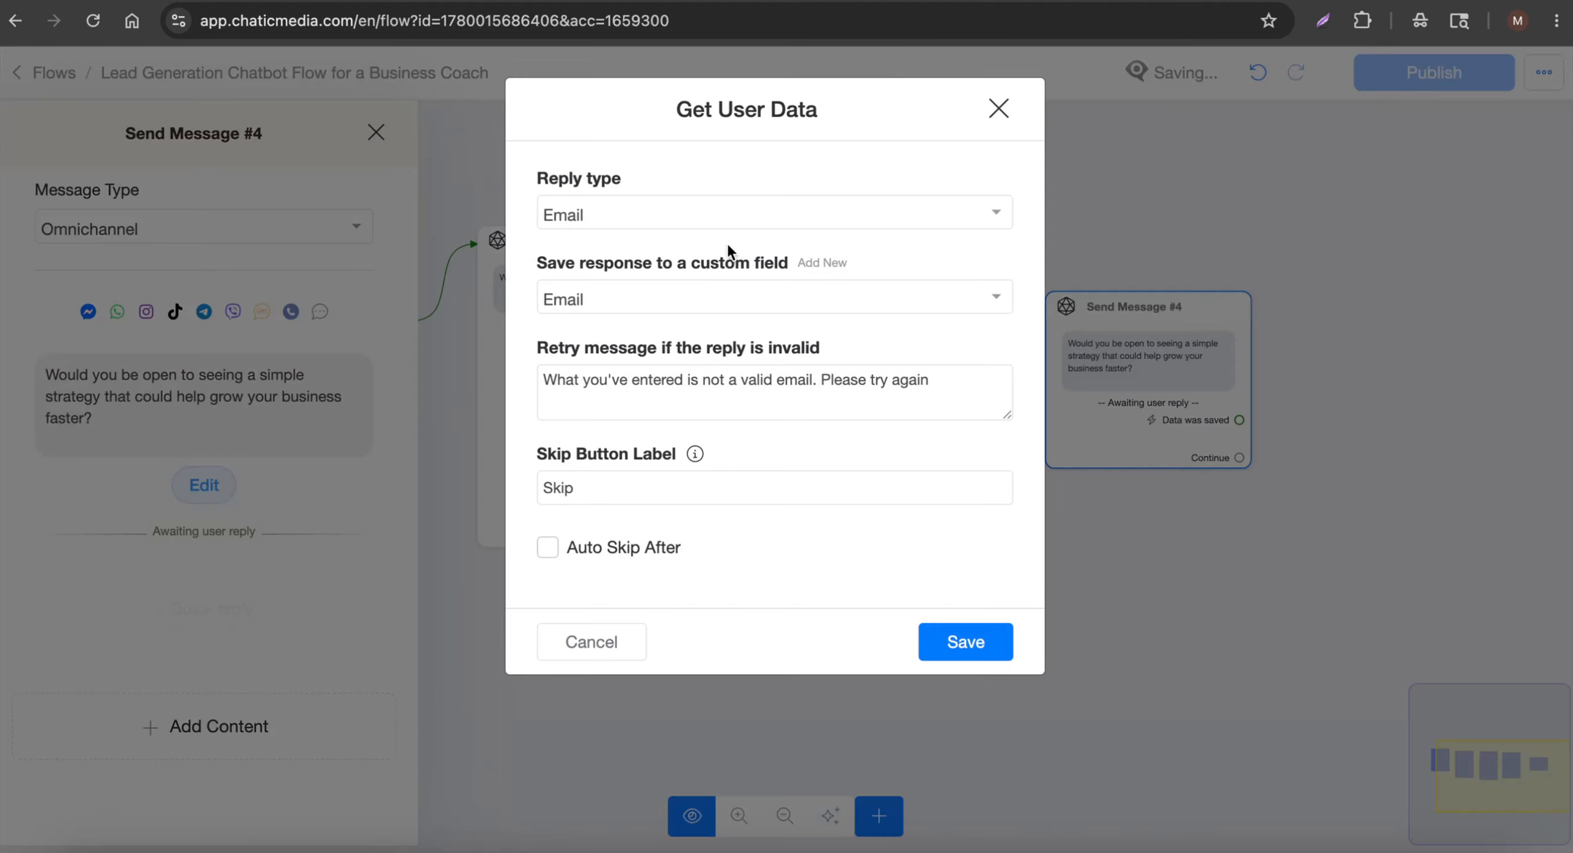
pyautogui.click(728, 216)
pyautogui.click(553, 553)
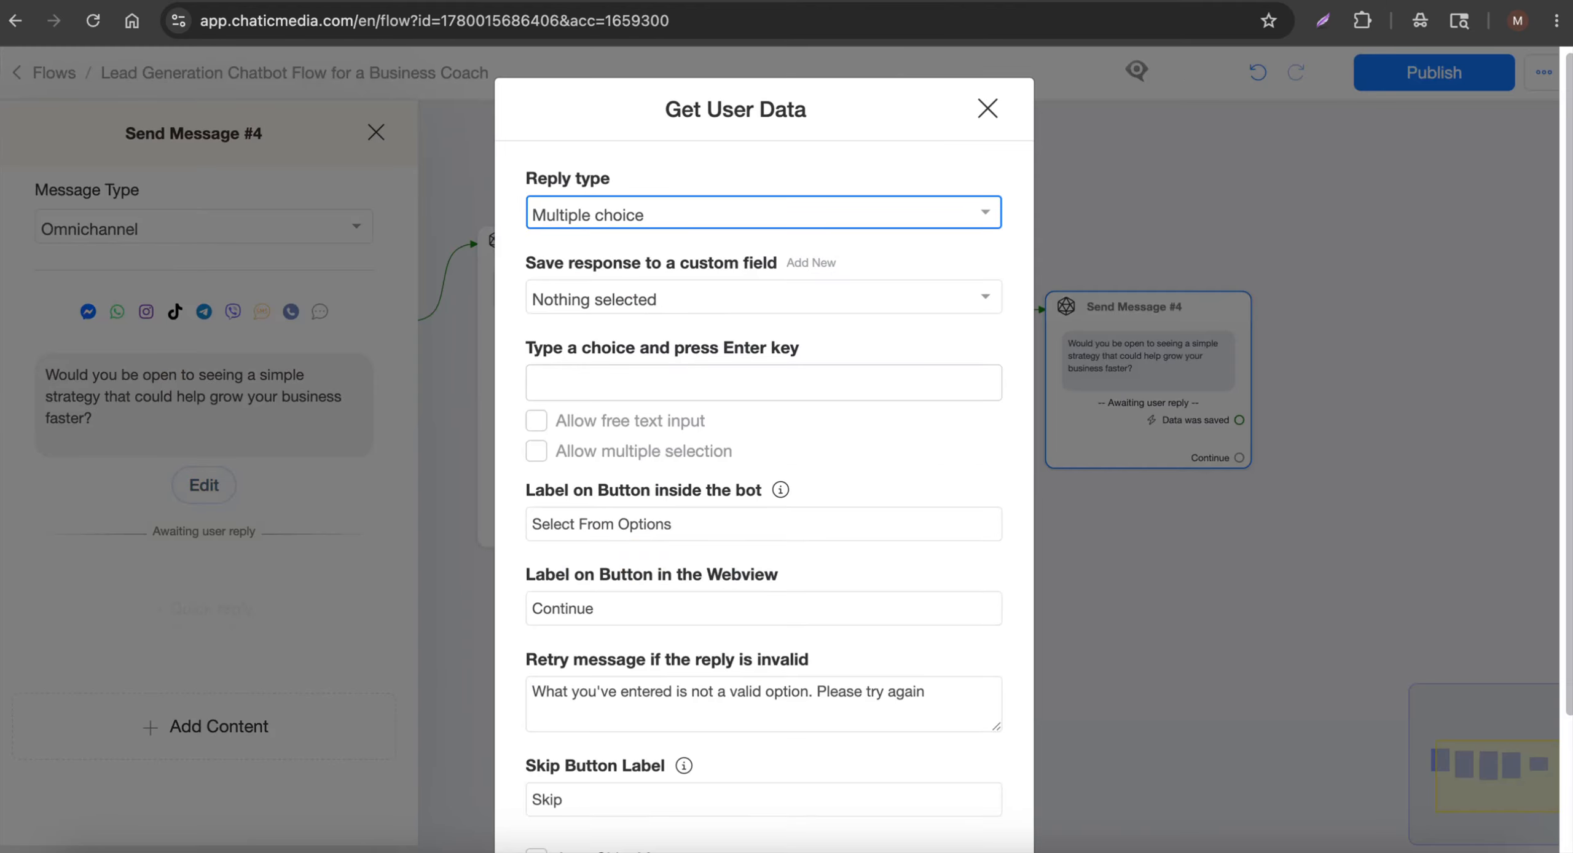
pyautogui.hotkey('ctrl', 'Tab')
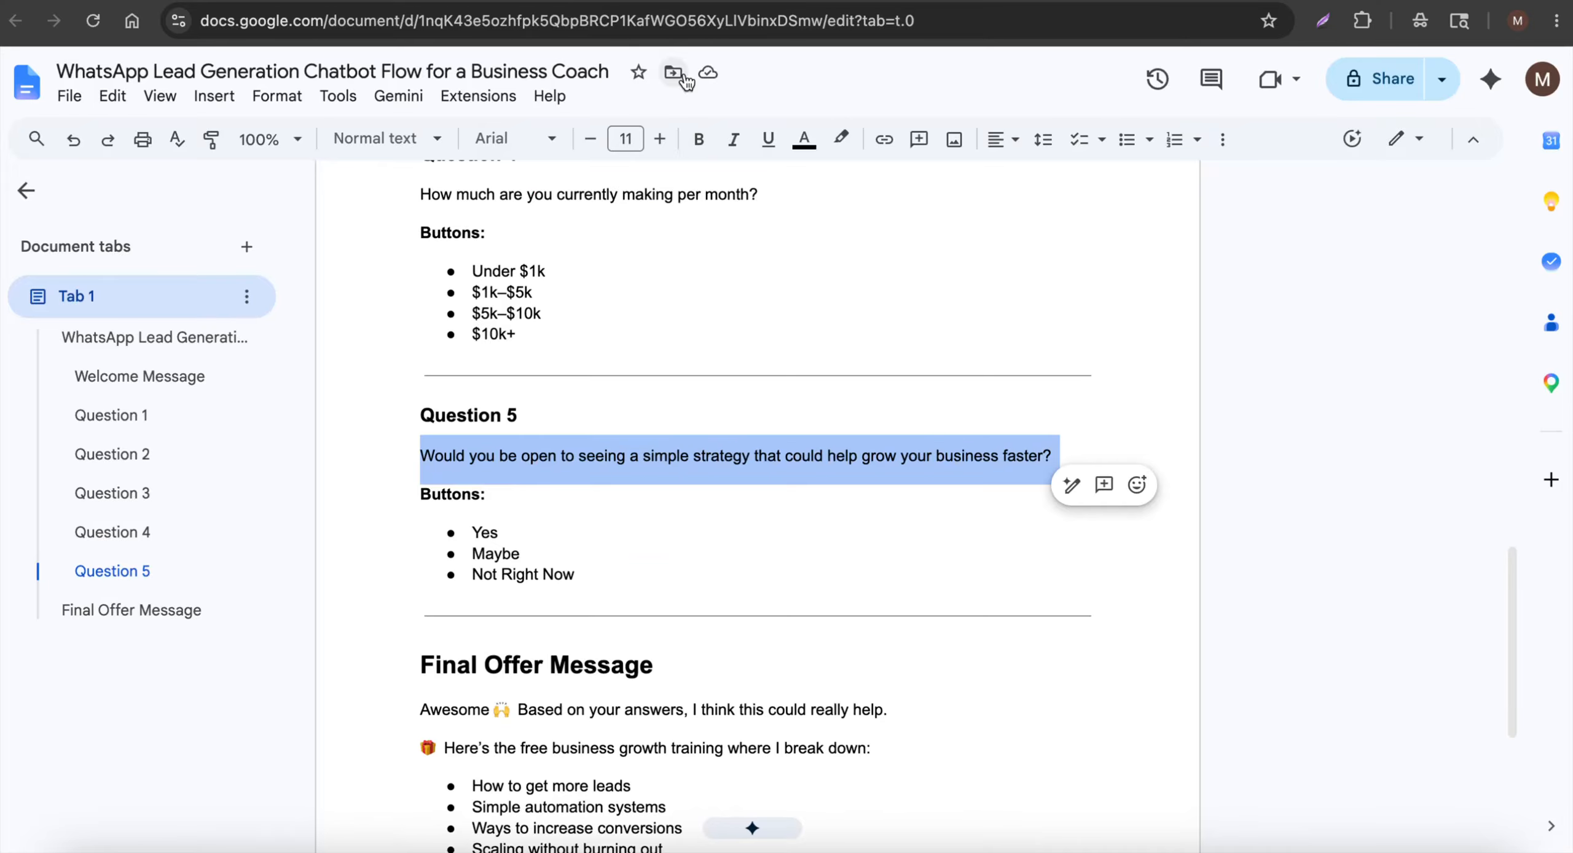
pyautogui.hotkey('ctrl', 'shift', 'Tab')
pyautogui.click(678, 302)
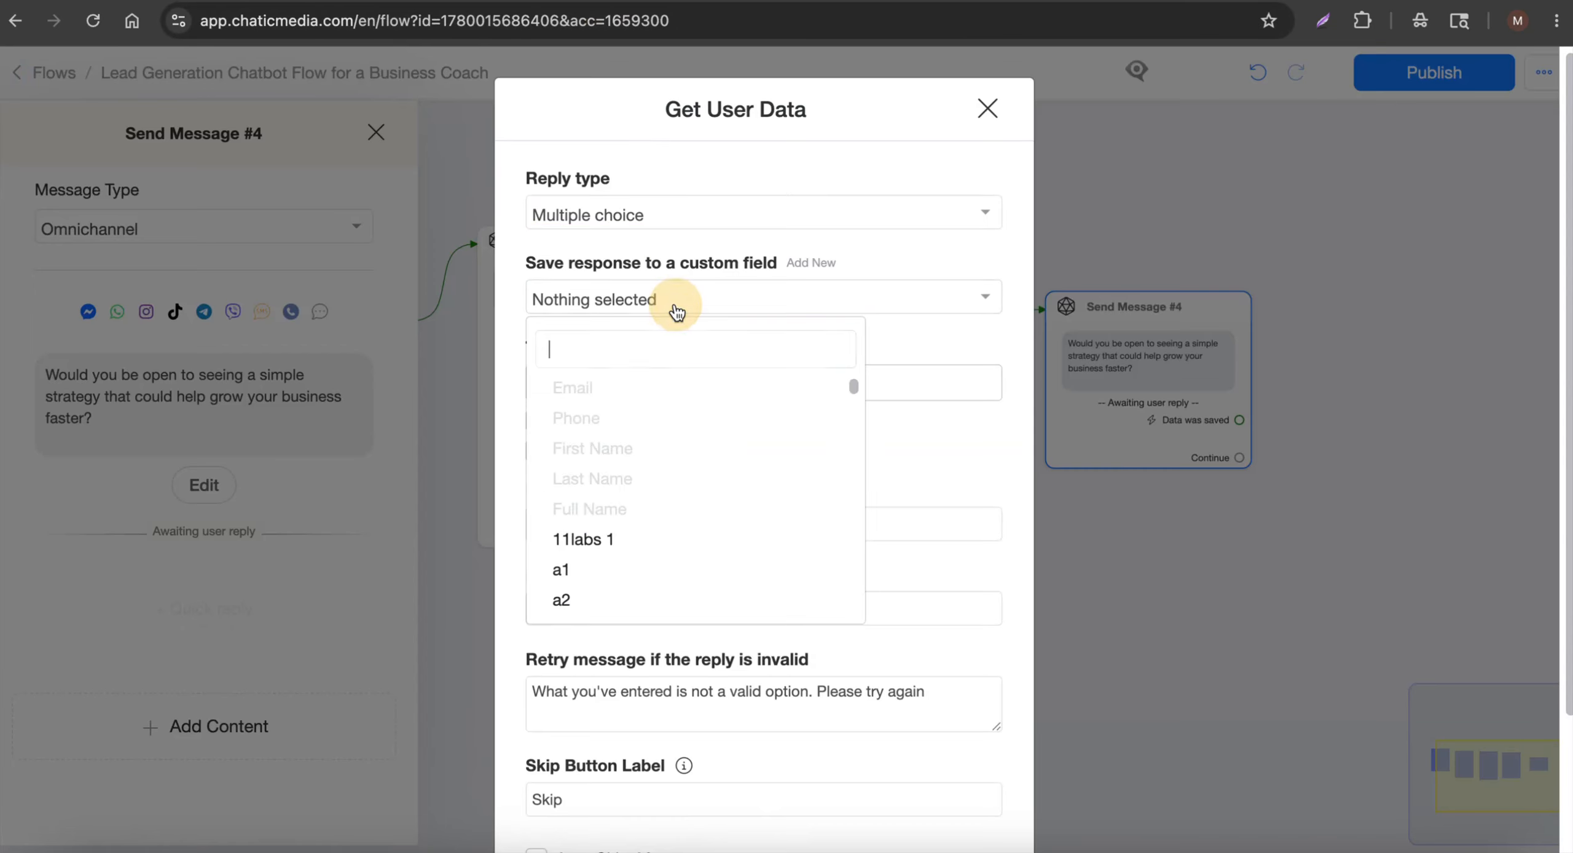
pyautogui.write('intere')
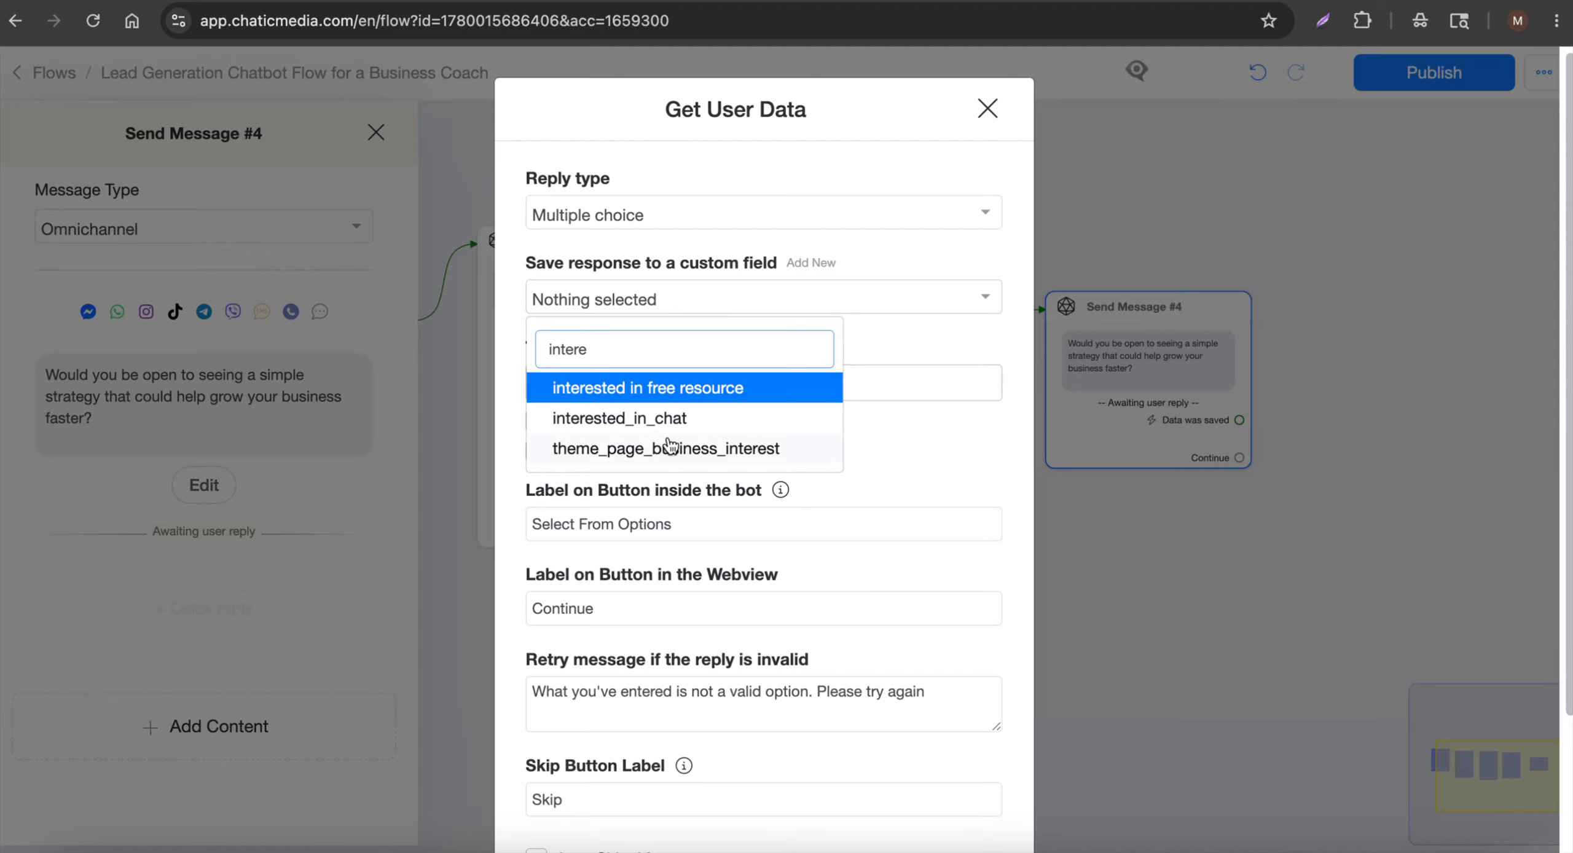
pyautogui.click(608, 419)
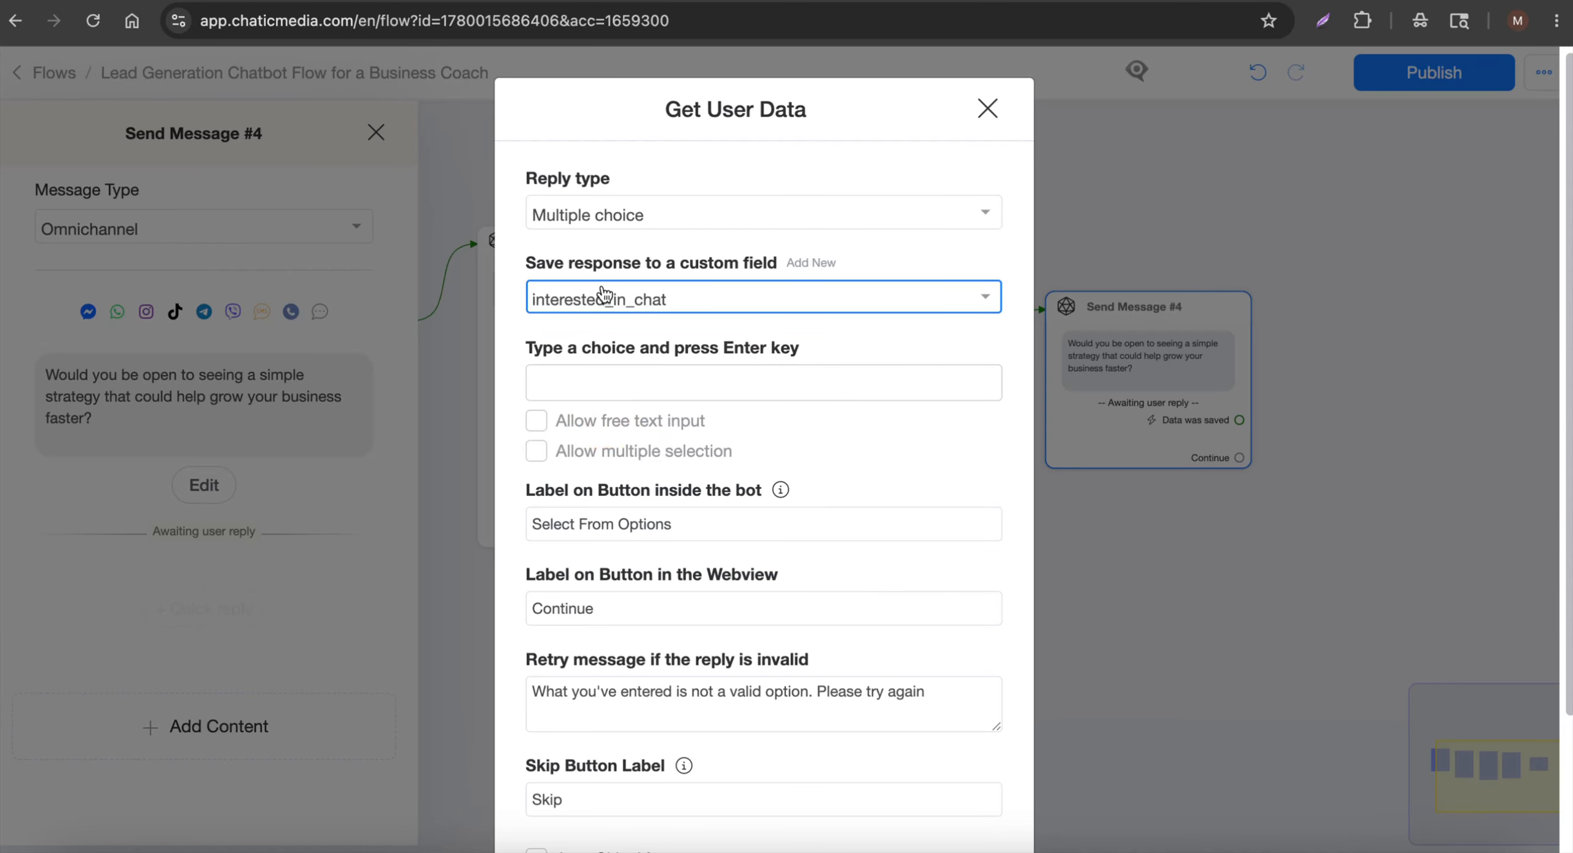
# Add 'Yes' and 'Maybe' as answer choices copied from the script
pyautogui.hotkey('ctrl', 'Tab')
pyautogui.doubleClick(485, 532)
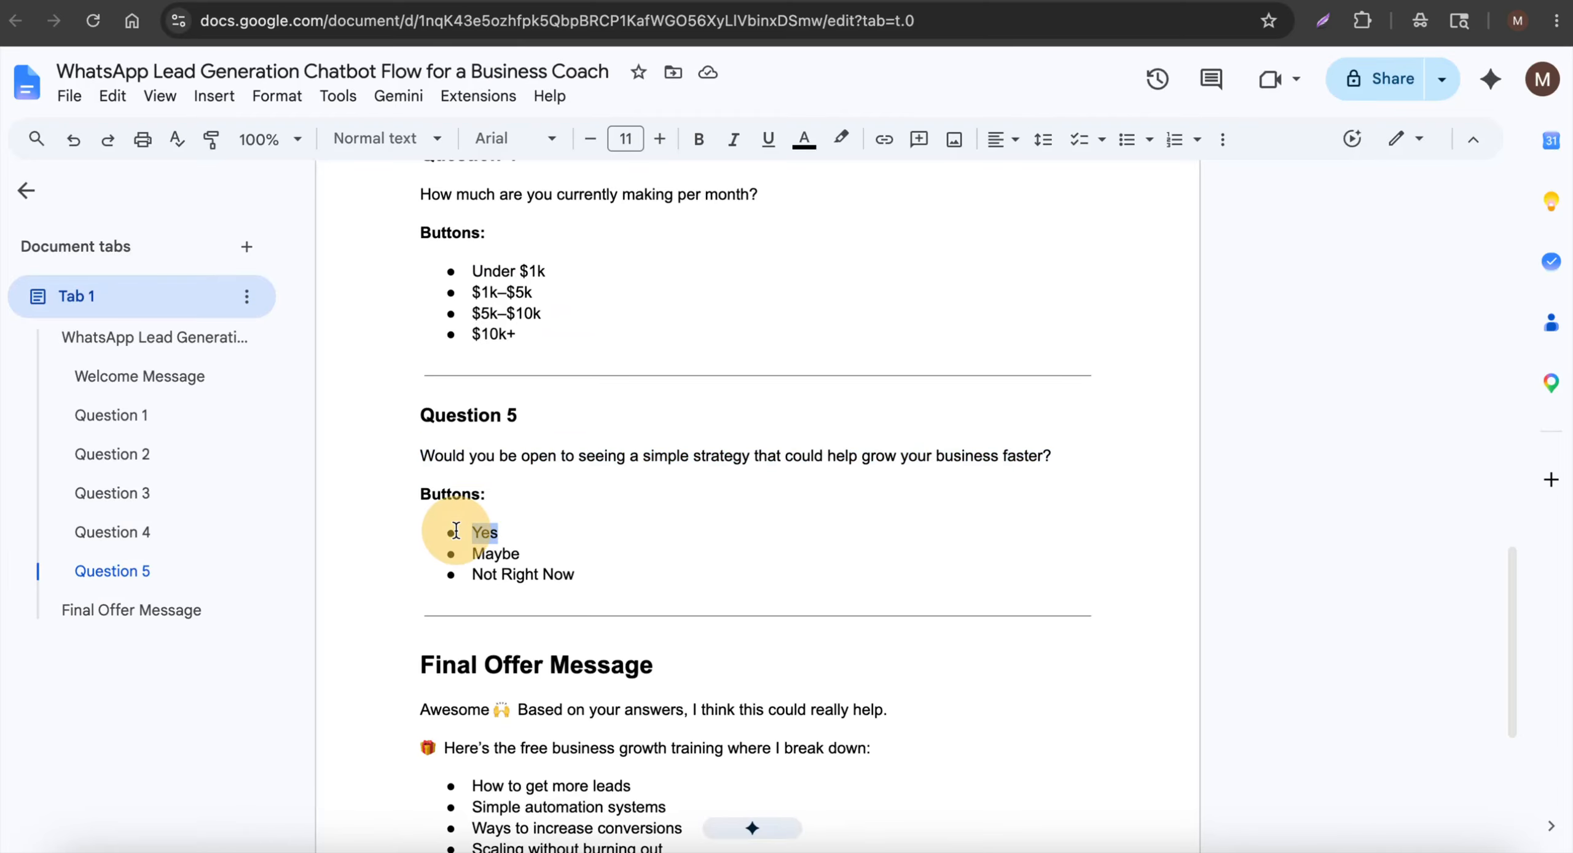
pyautogui.hotkey('ctrl', 'c')
pyautogui.hotkey('ctrl', 'Tab')
pyautogui.click(744, 384)
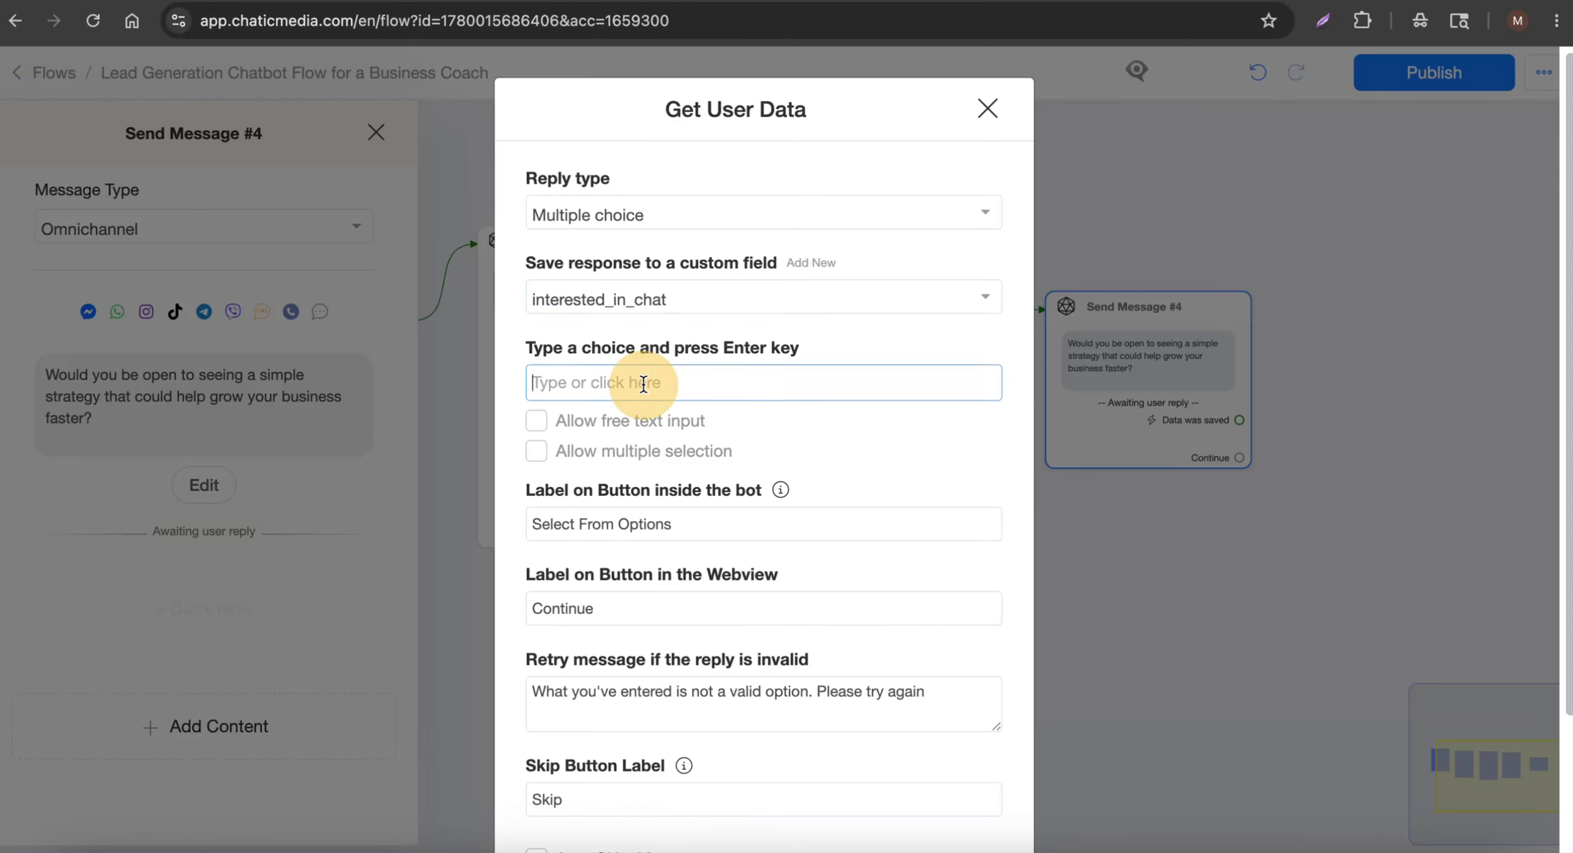
pyautogui.hotkey('ctrl', 'v')
pyautogui.hotkey('ctrl', 'Tab')
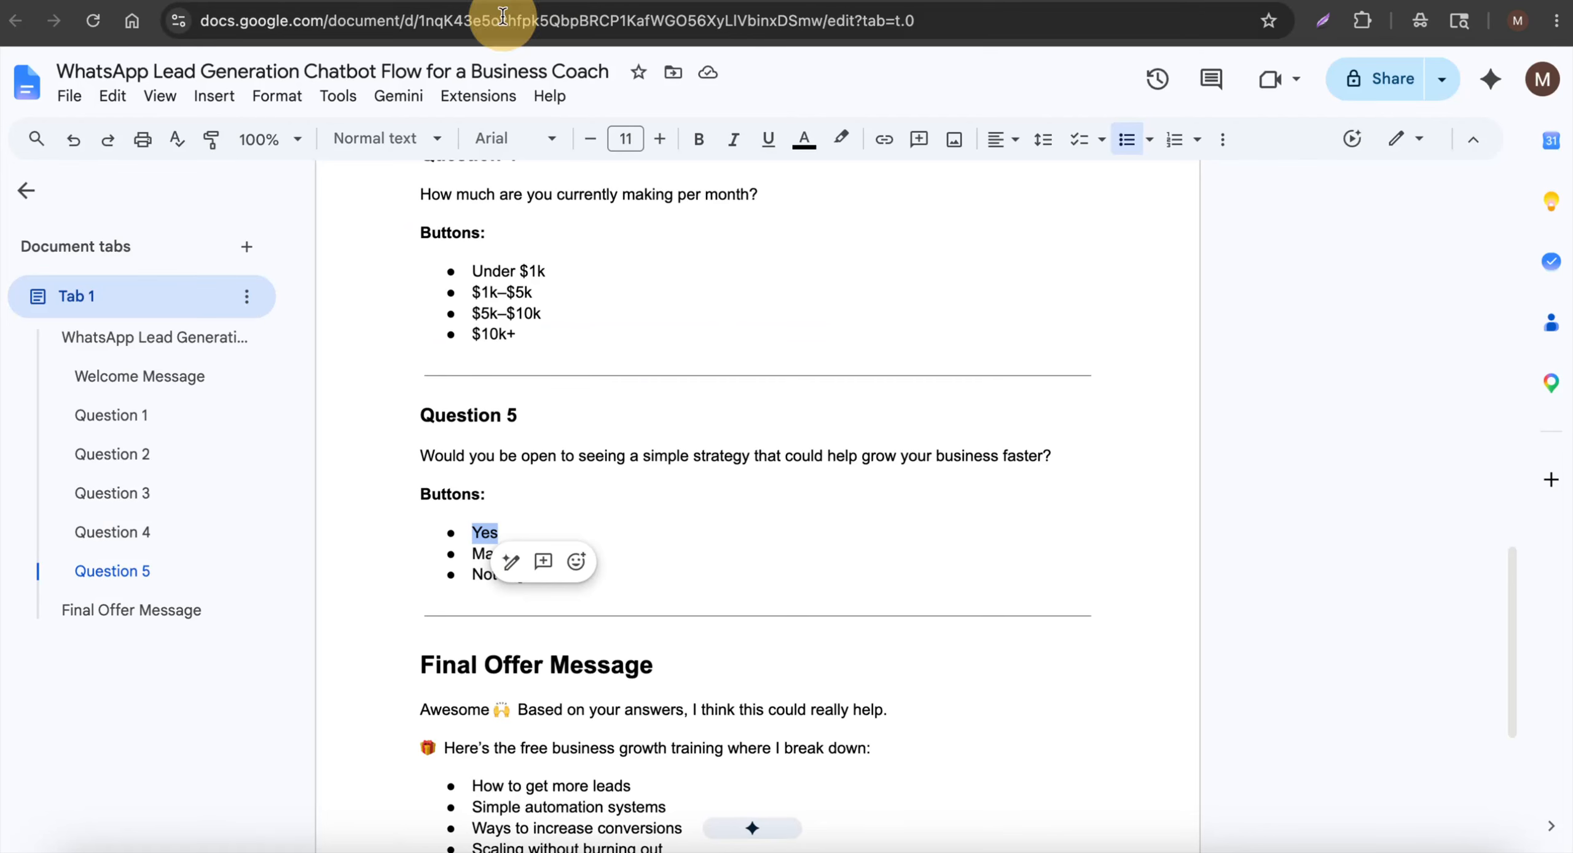
pyautogui.click(471, 573)
pyautogui.moveTo(469, 556); pyautogui.dragTo(598, 556)
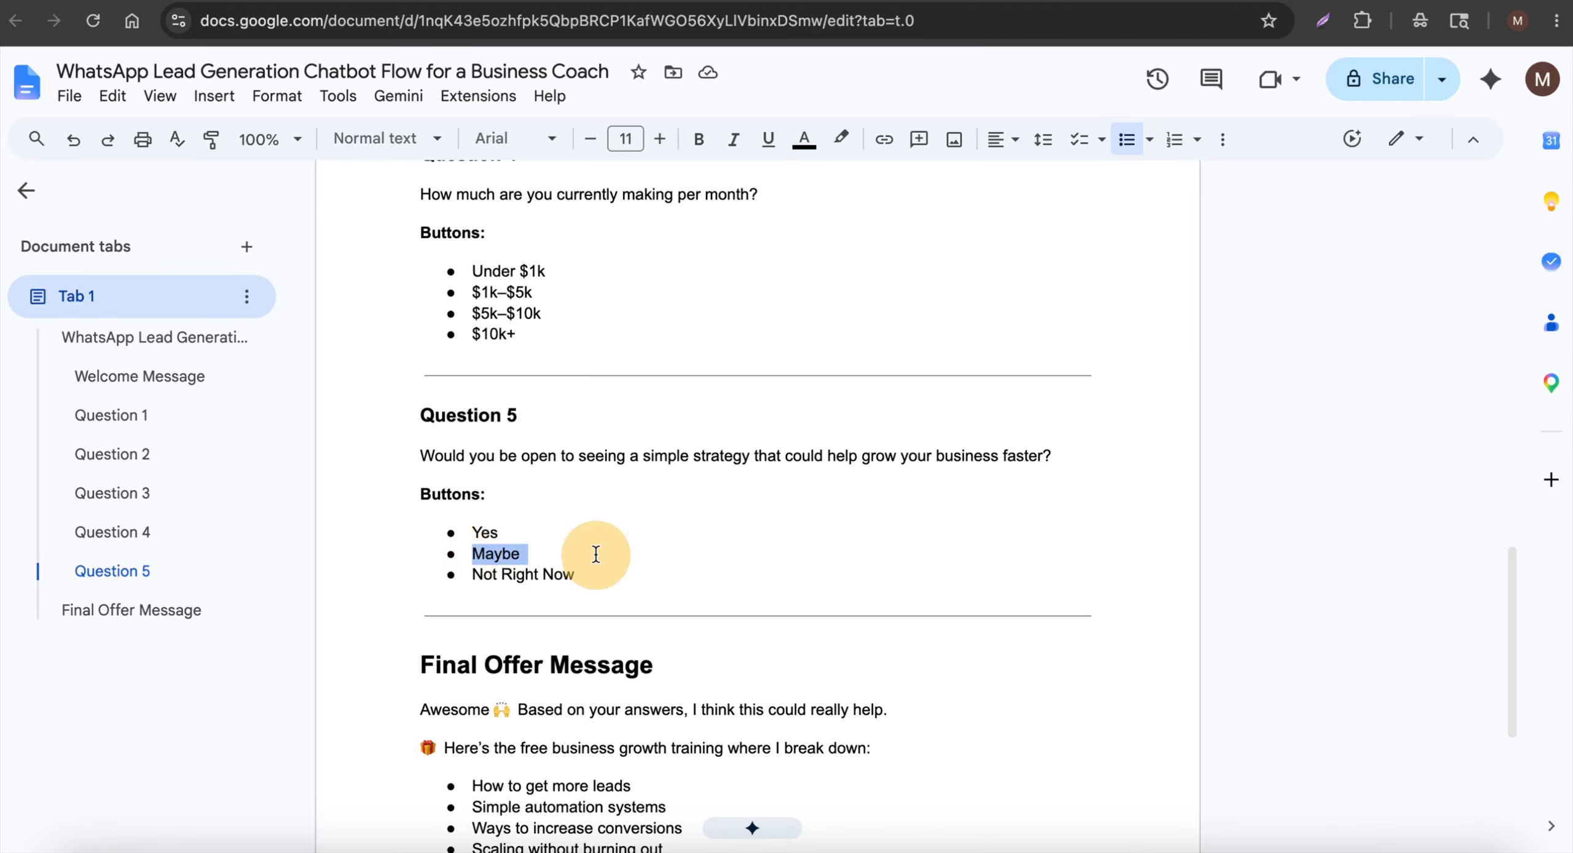
pyautogui.press('super+c')
pyautogui.click(626, 1)
pyautogui.press('super+v')
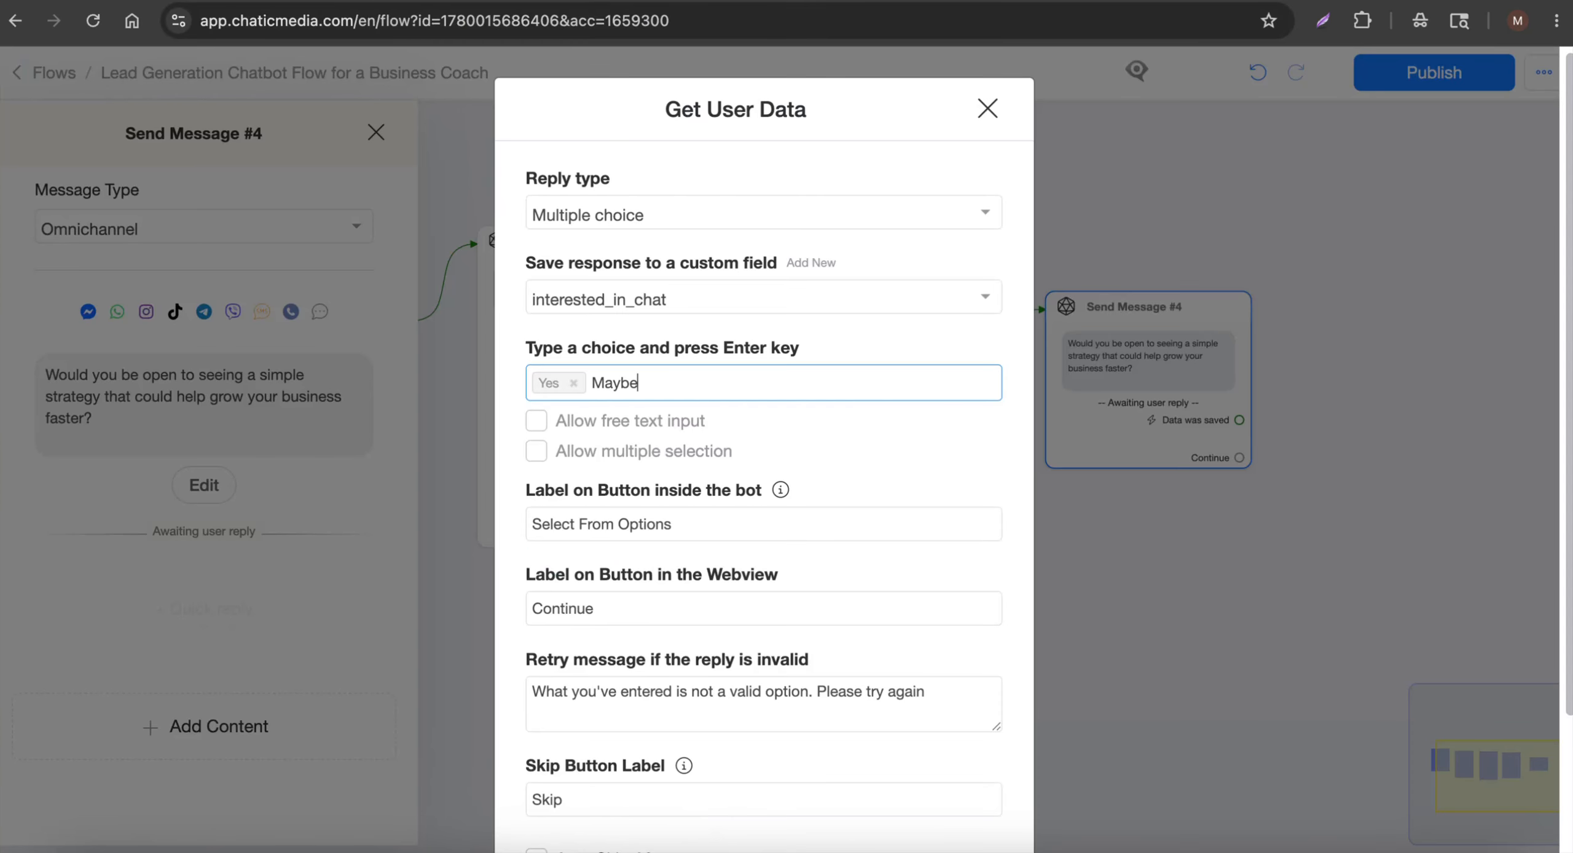
# Add 'Not Right Now' as the third choice, remove the Skip label, and save
pyautogui.hotkey('ctrl', 'Tab')
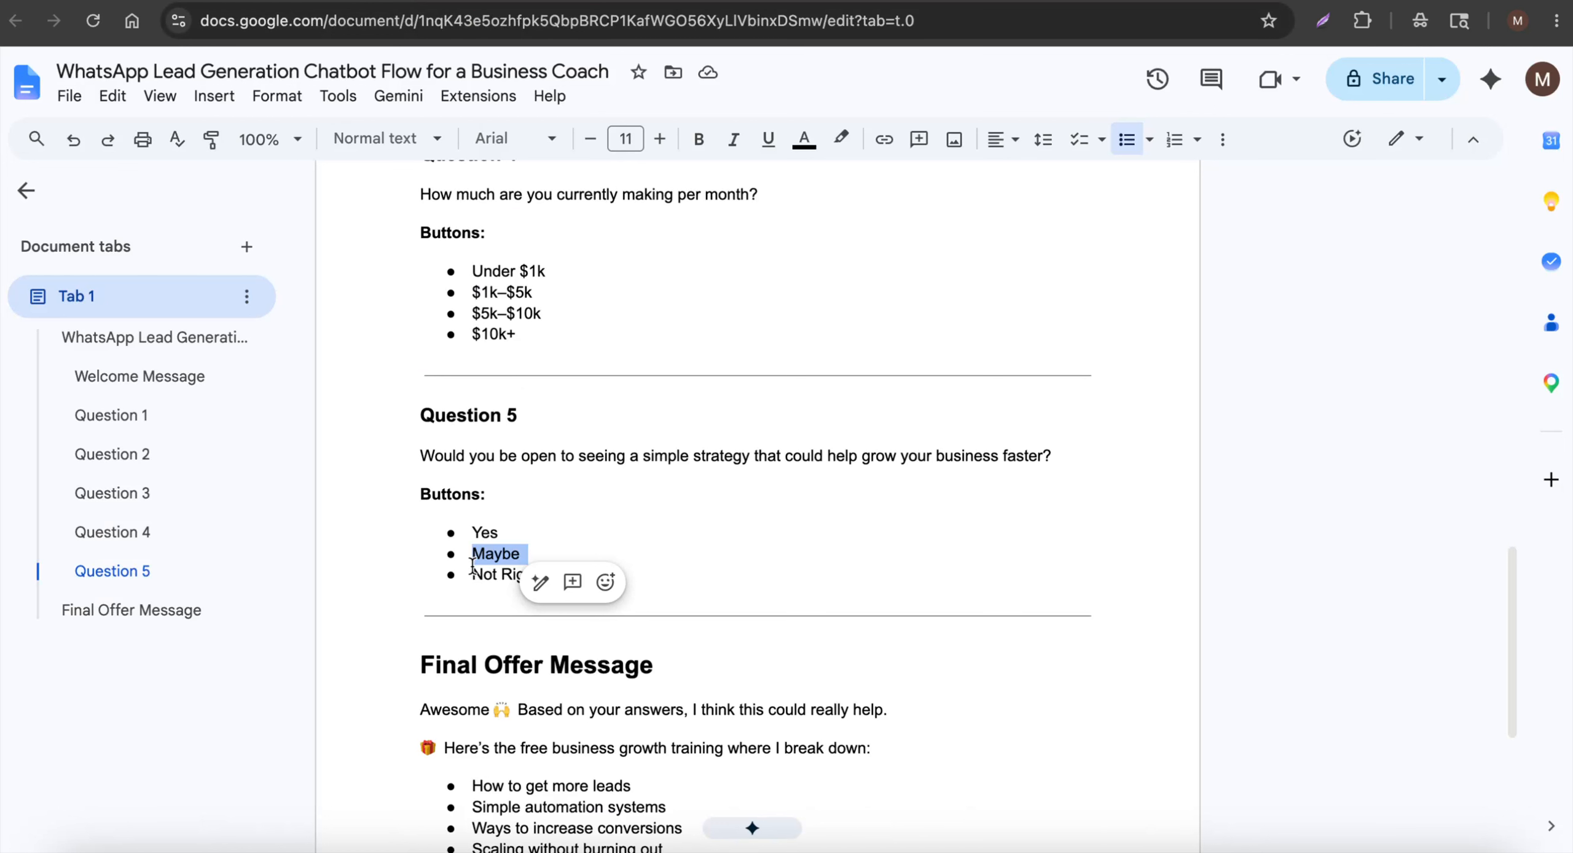
pyautogui.moveTo(472, 564); pyautogui.dragTo(621, 565)
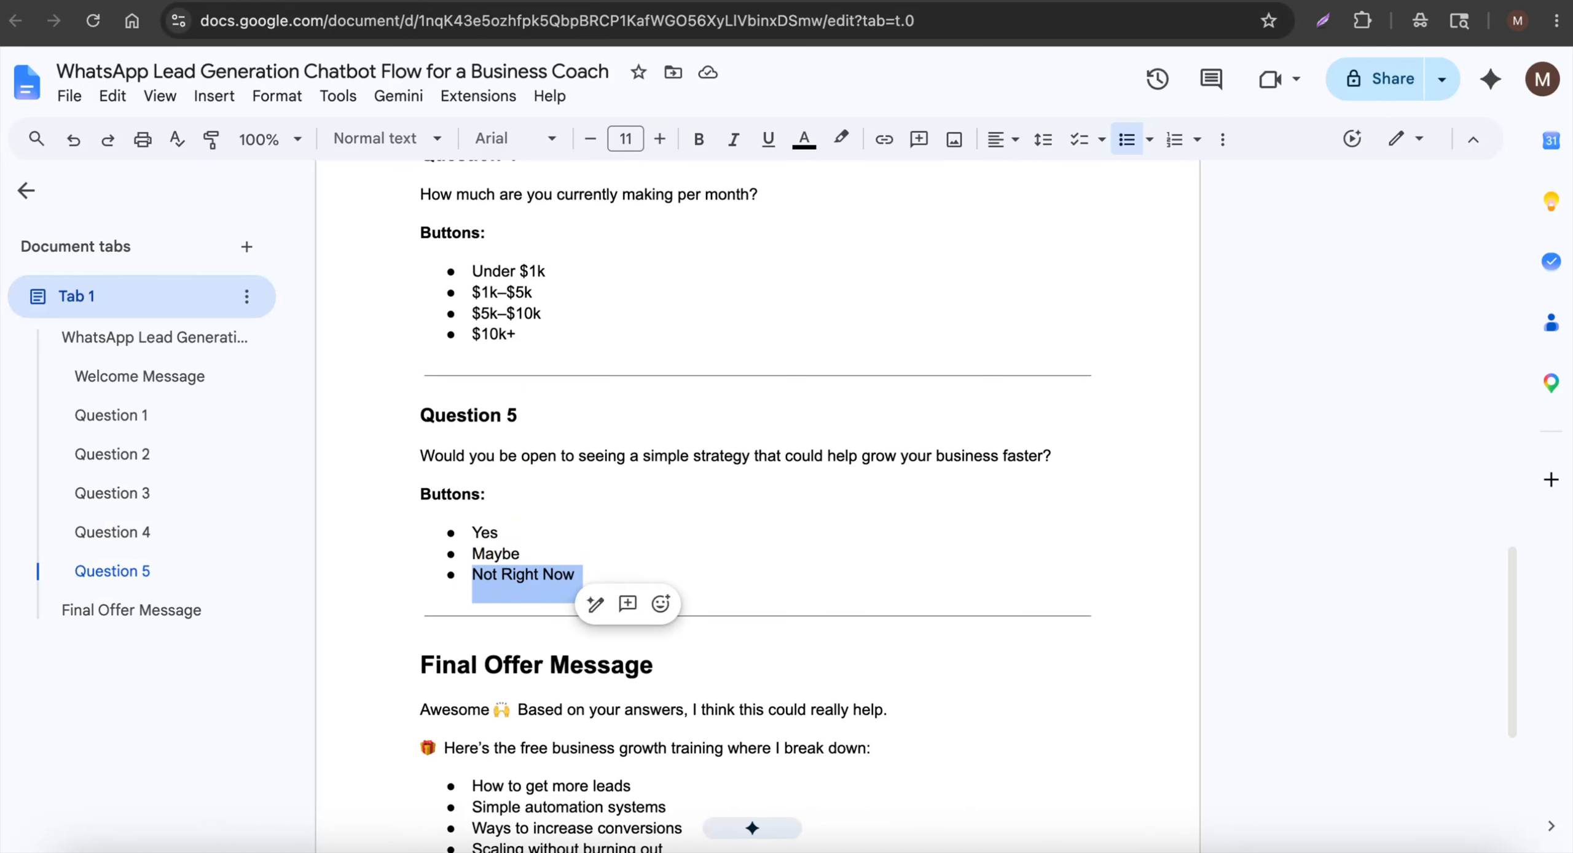
pyautogui.hotkey('ctrl', 'Tab')
pyautogui.press('Return')
pyautogui.scroll(-3, 867, 642)
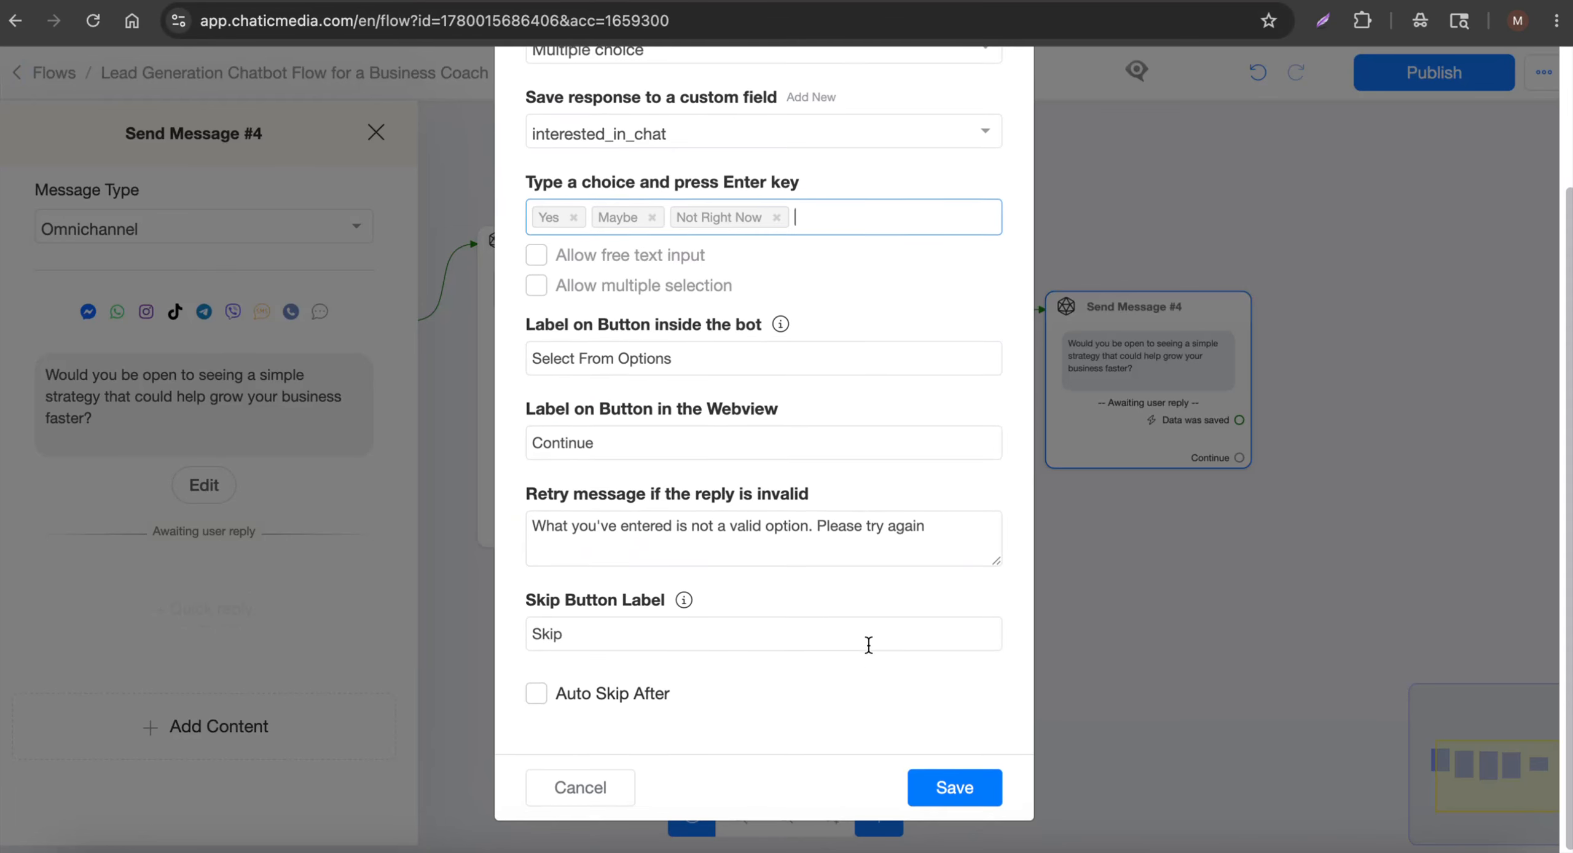
pyautogui.doubleClick(576, 653)
pyautogui.press('BackSpace')
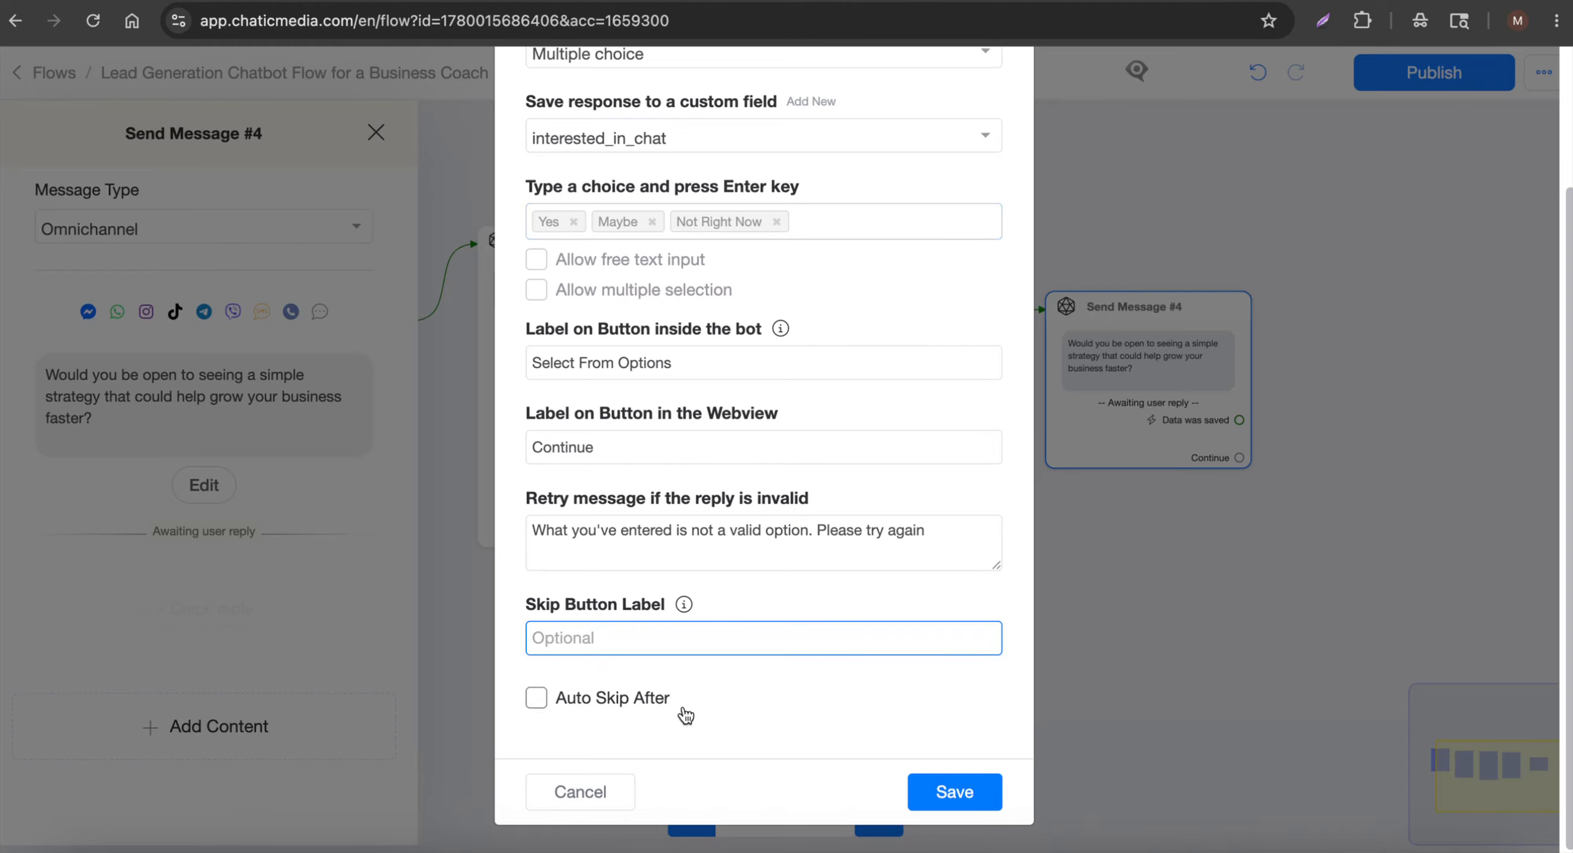
pyautogui.click(930, 803)
pyautogui.click(1208, 699)
pyautogui.scroll(5, 1284, 683)
# Copy the final offer's opening line from the script document
pyautogui.moveTo(1285, 682); pyautogui.dragTo(873, 844)
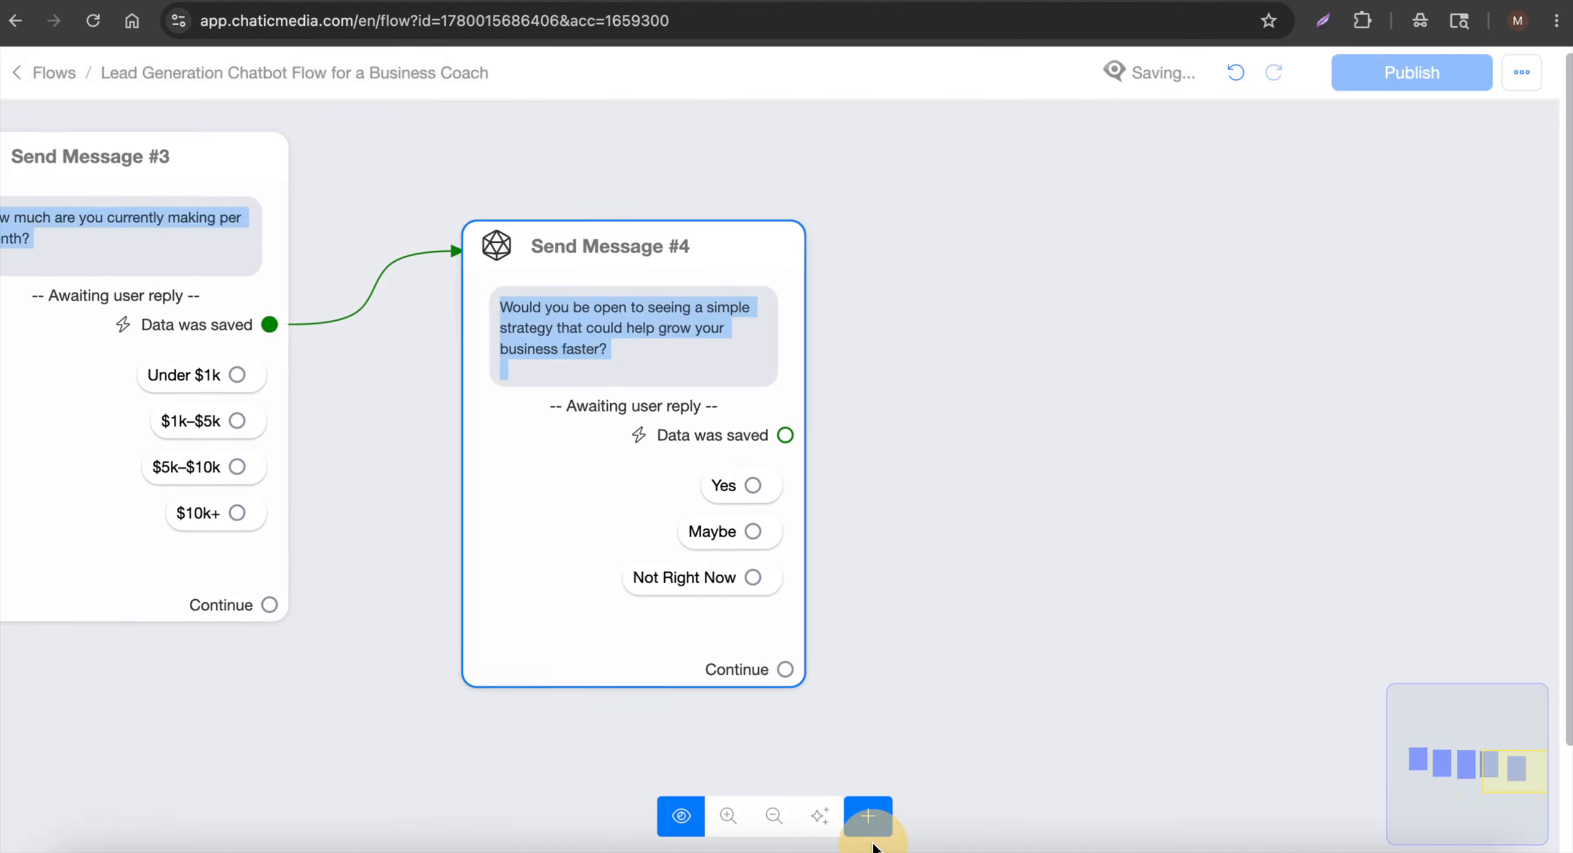
pyautogui.scroll(5, 634, 444)
pyautogui.moveTo(661, 461); pyautogui.dragTo(568, 415)
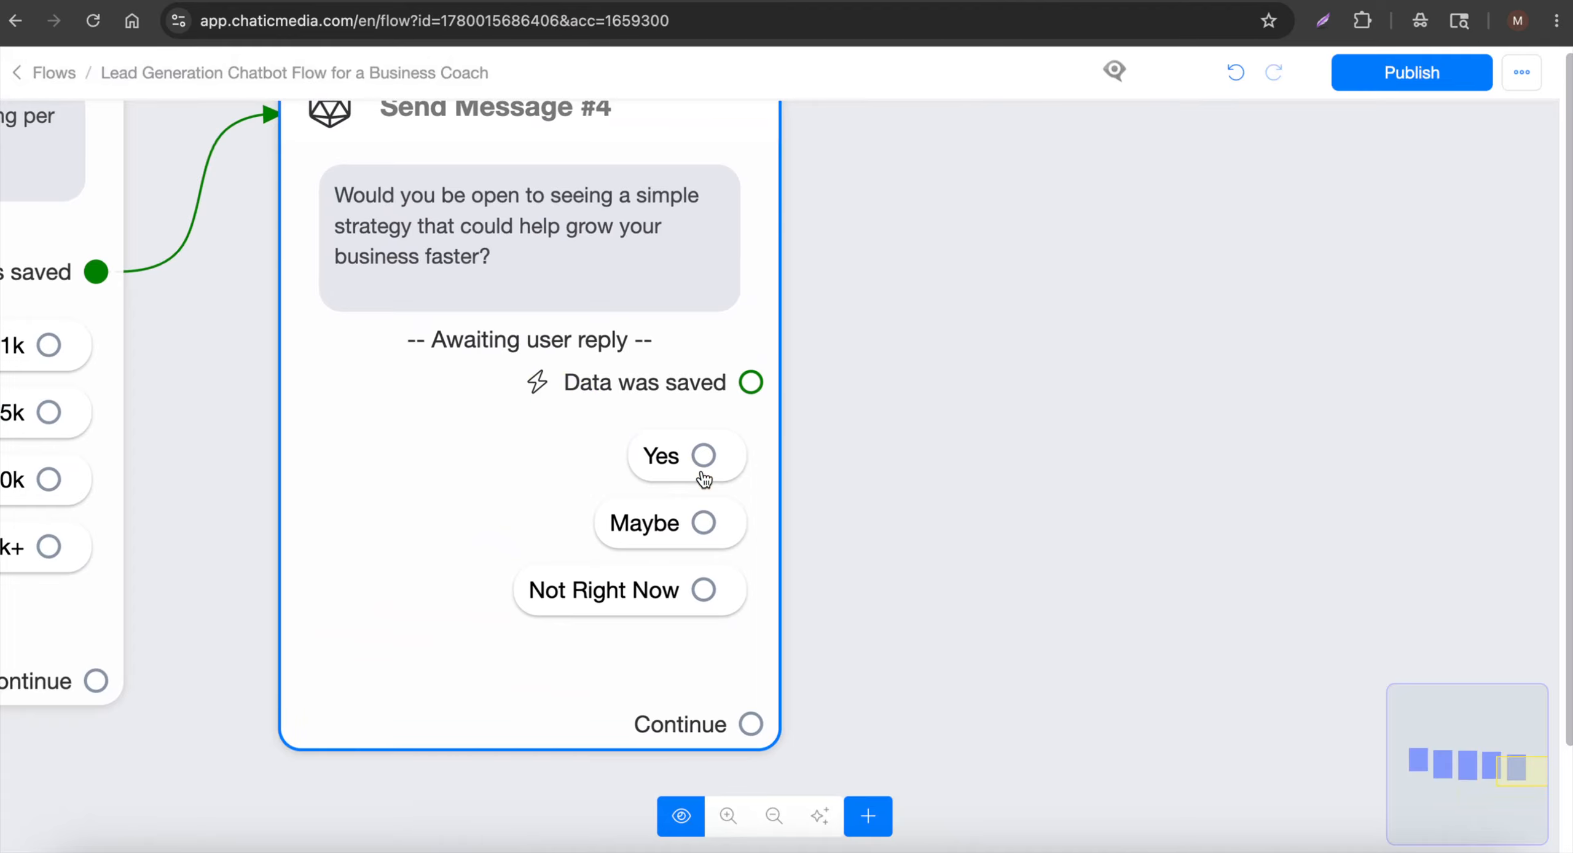
pyautogui.scroll(1, 702, 472)
pyautogui.scroll(-2, 705, 468)
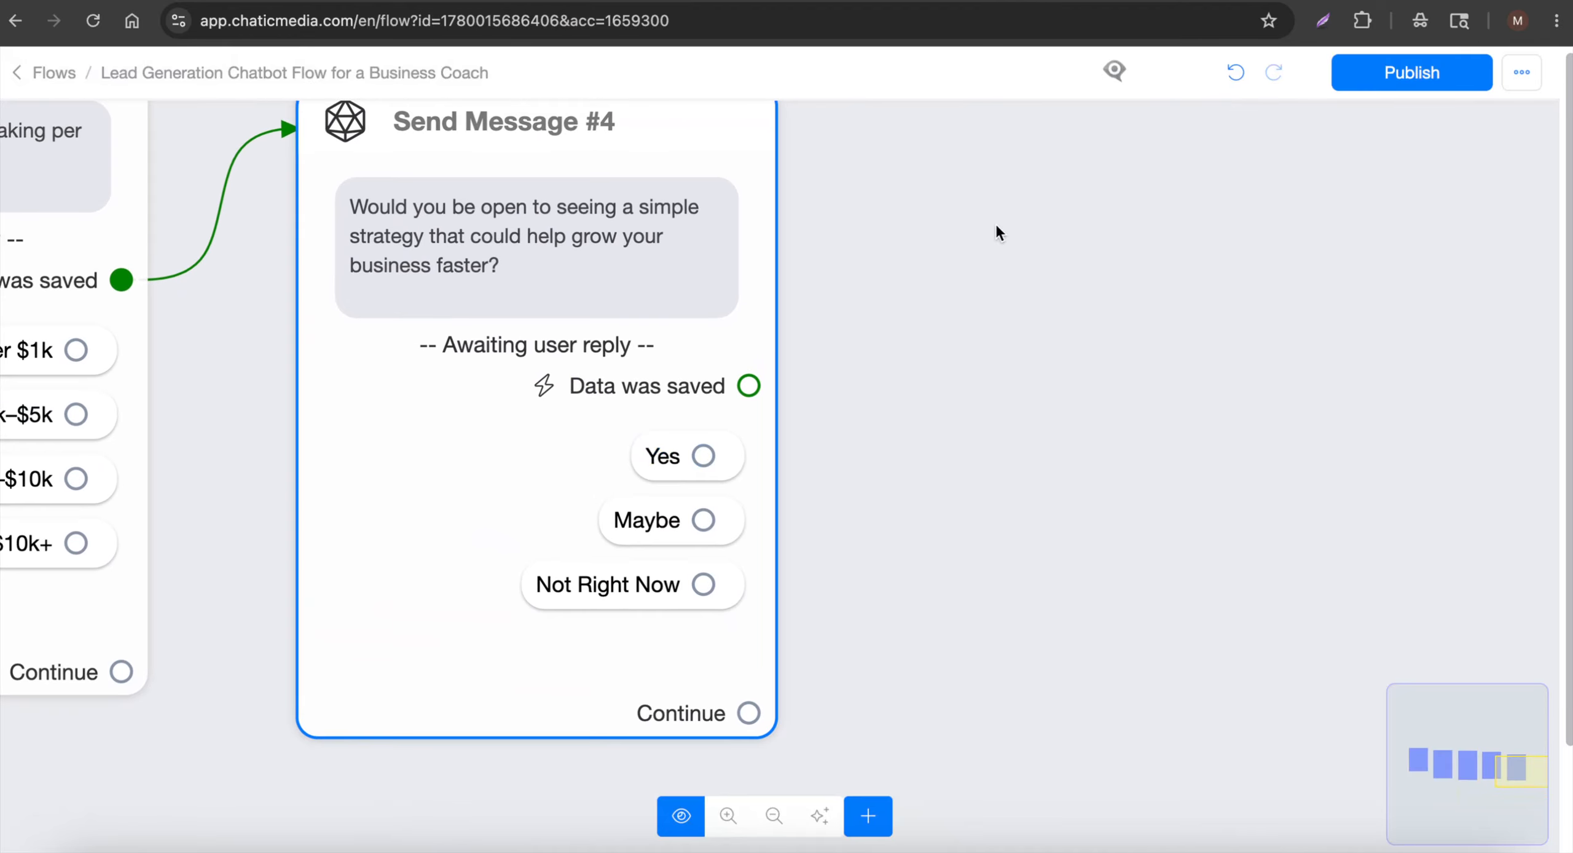
pyautogui.scroll(-3, 993, 219)
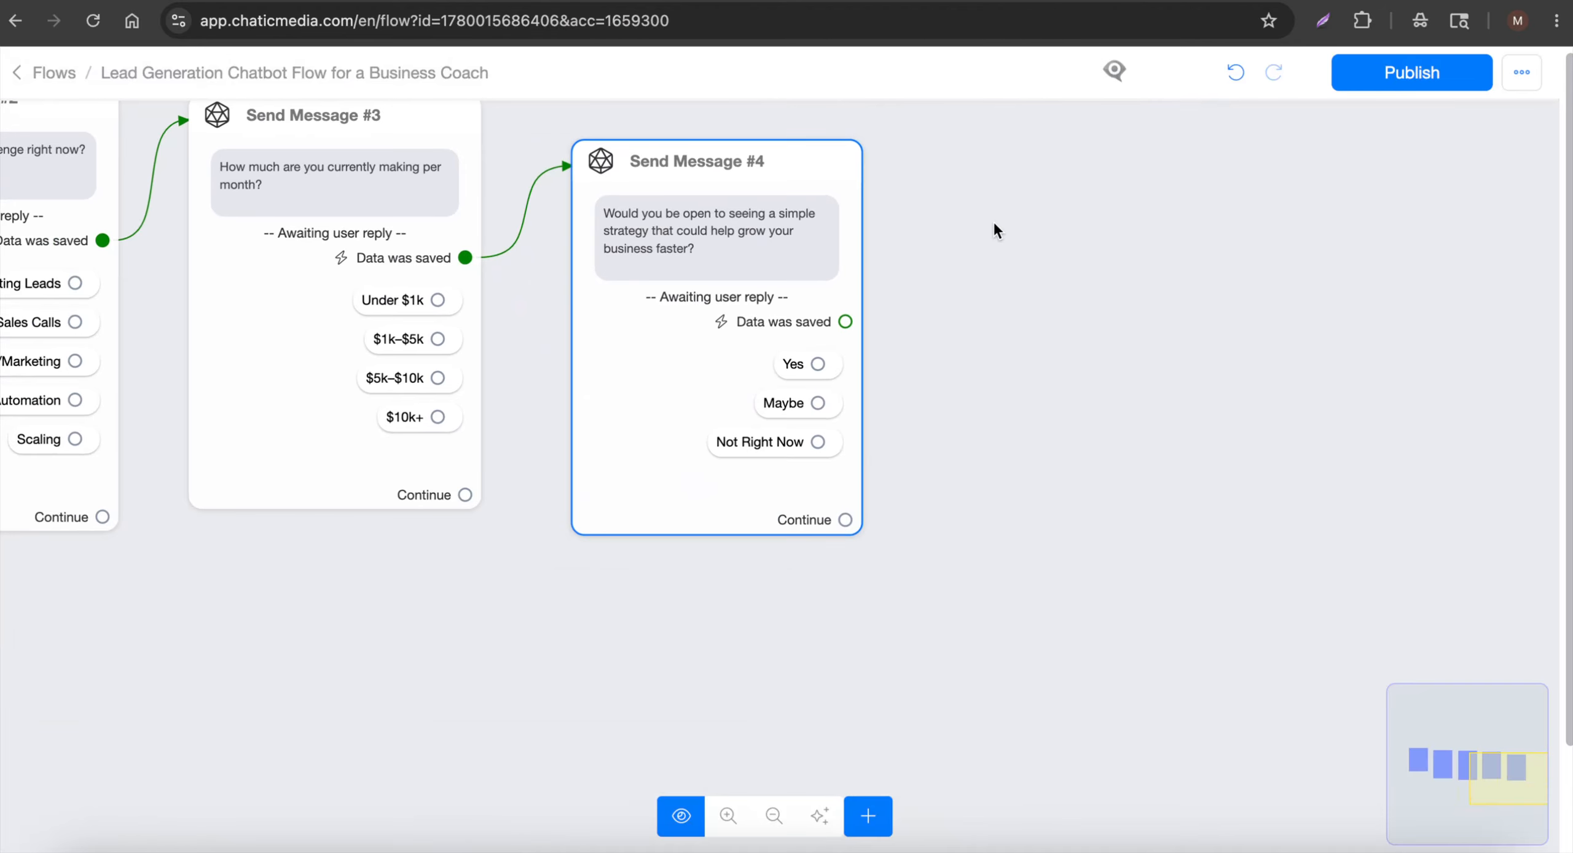
pyautogui.click(470, 2)
pyautogui.scroll(-4, 519, 393)
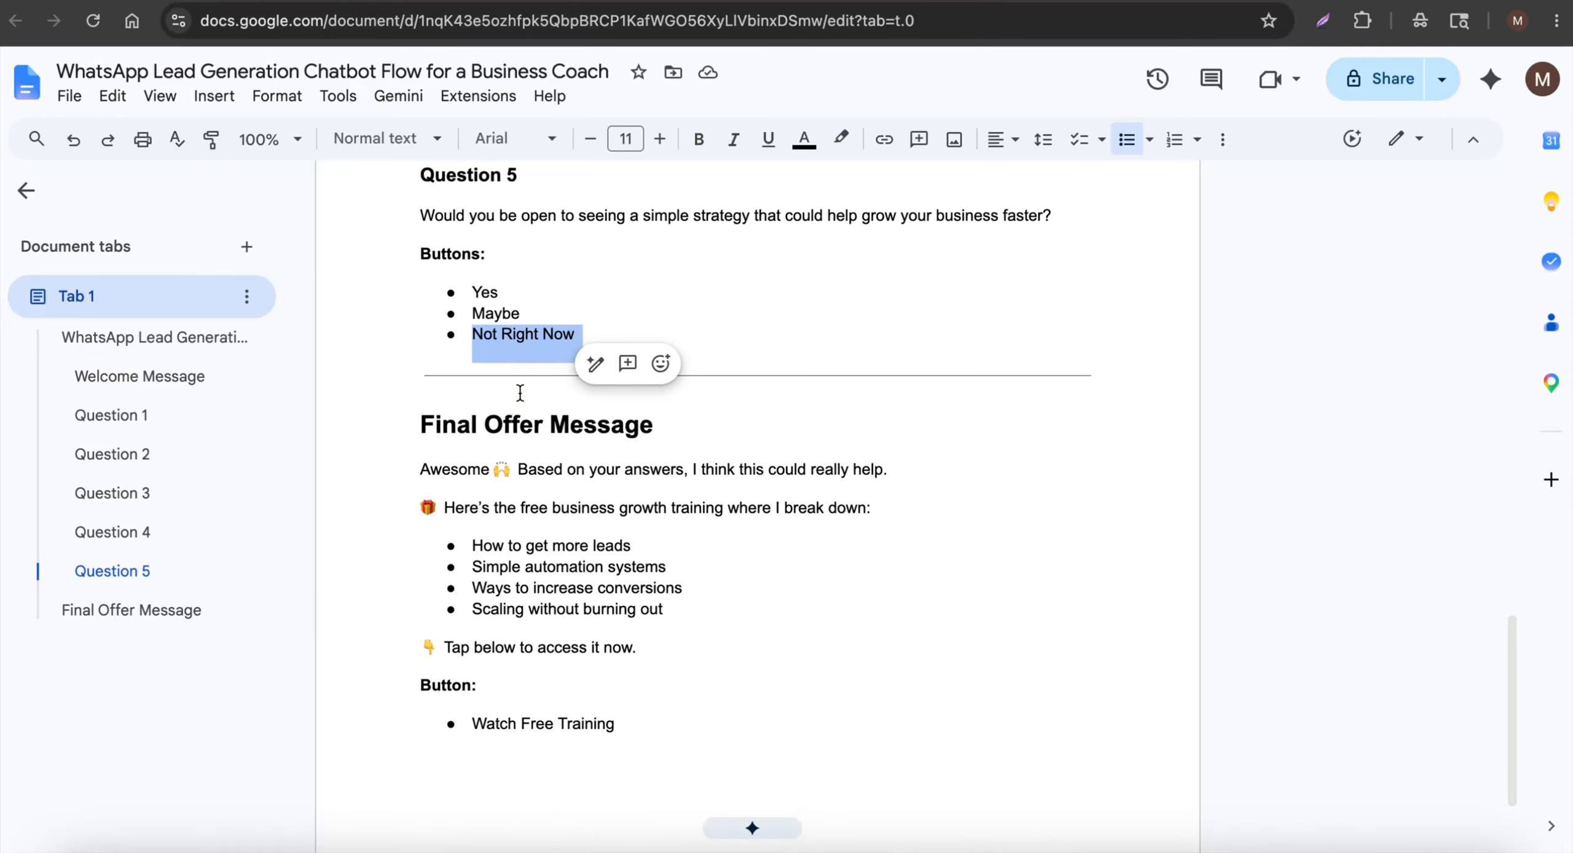
pyautogui.moveTo(420, 467); pyautogui.dragTo(955, 473)
pyautogui.hotkey('ctrl', 'c')
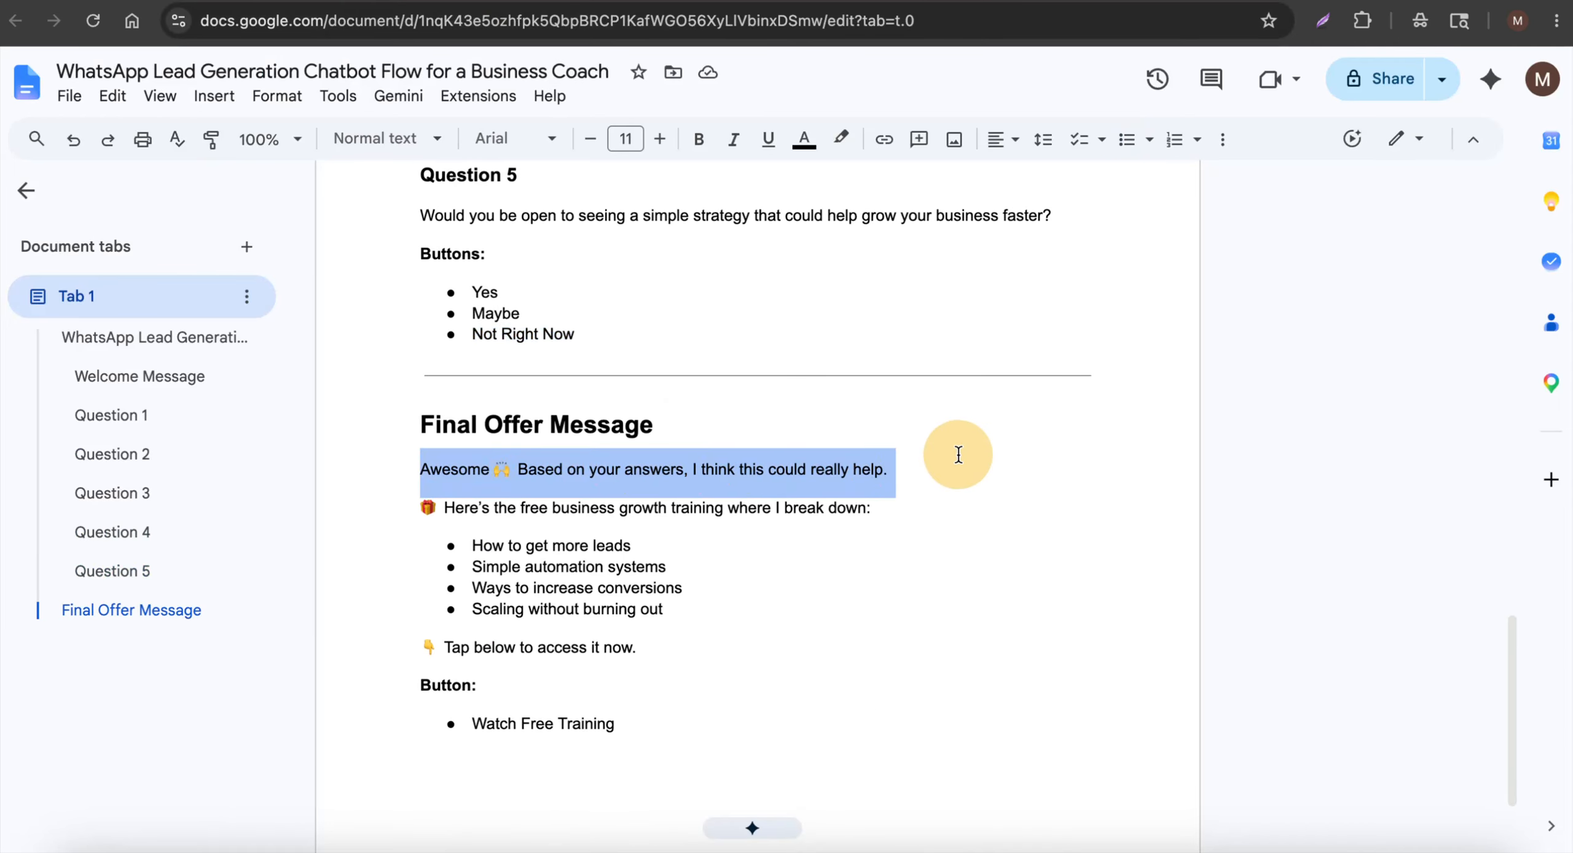
pyautogui.click(616, 3)
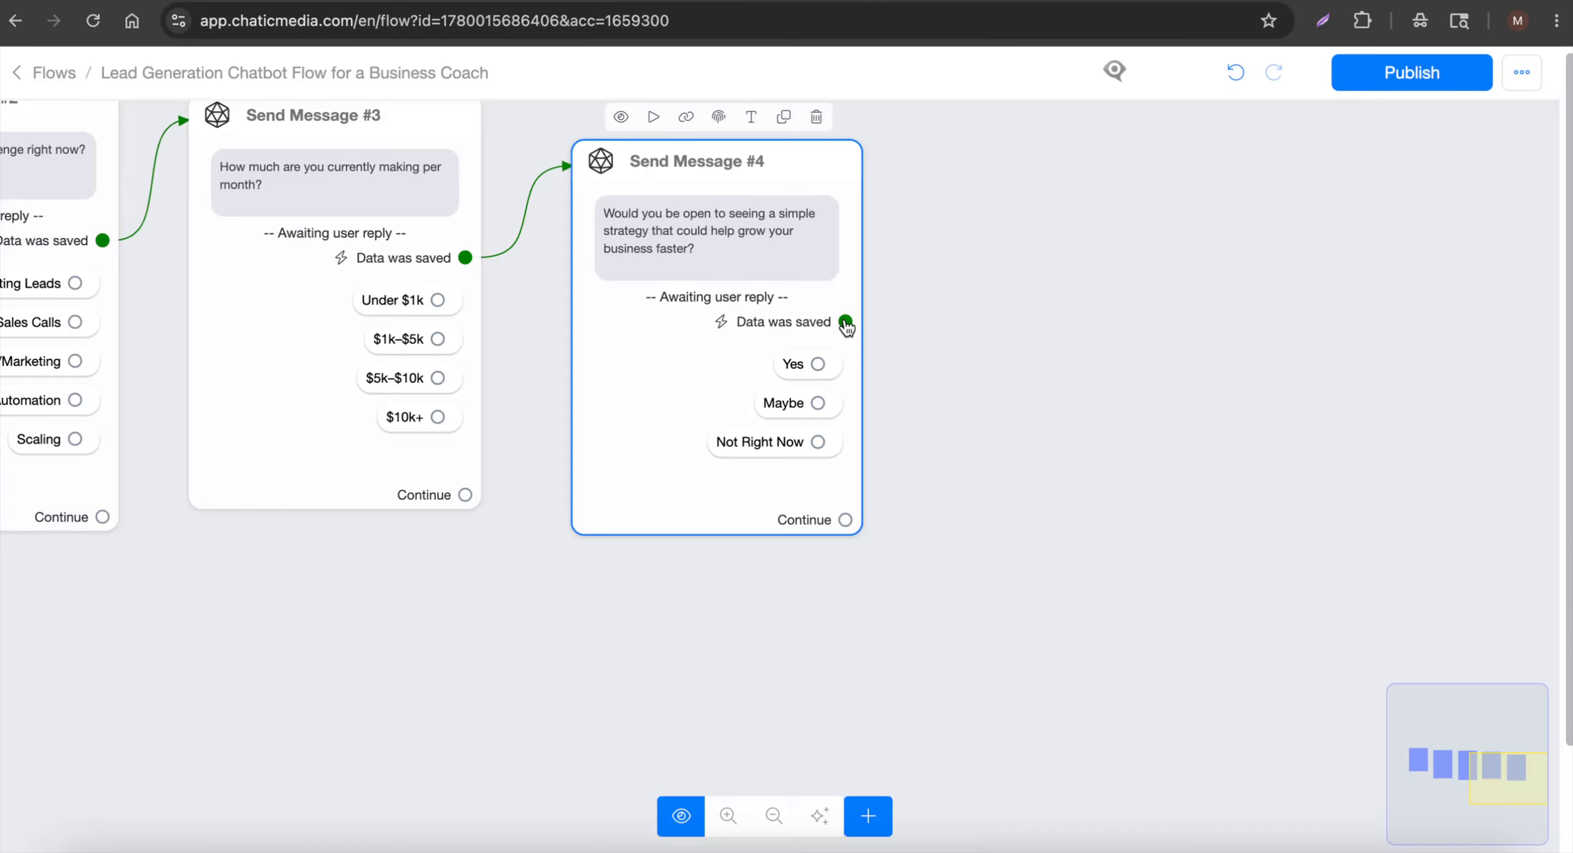
# Connect the saved reply to a new message and paste the offer's opening line as text
pyautogui.moveTo(845, 321); pyautogui.dragTo(1077, 227)
pyautogui.click(295, 519)
pyautogui.click(98, 361)
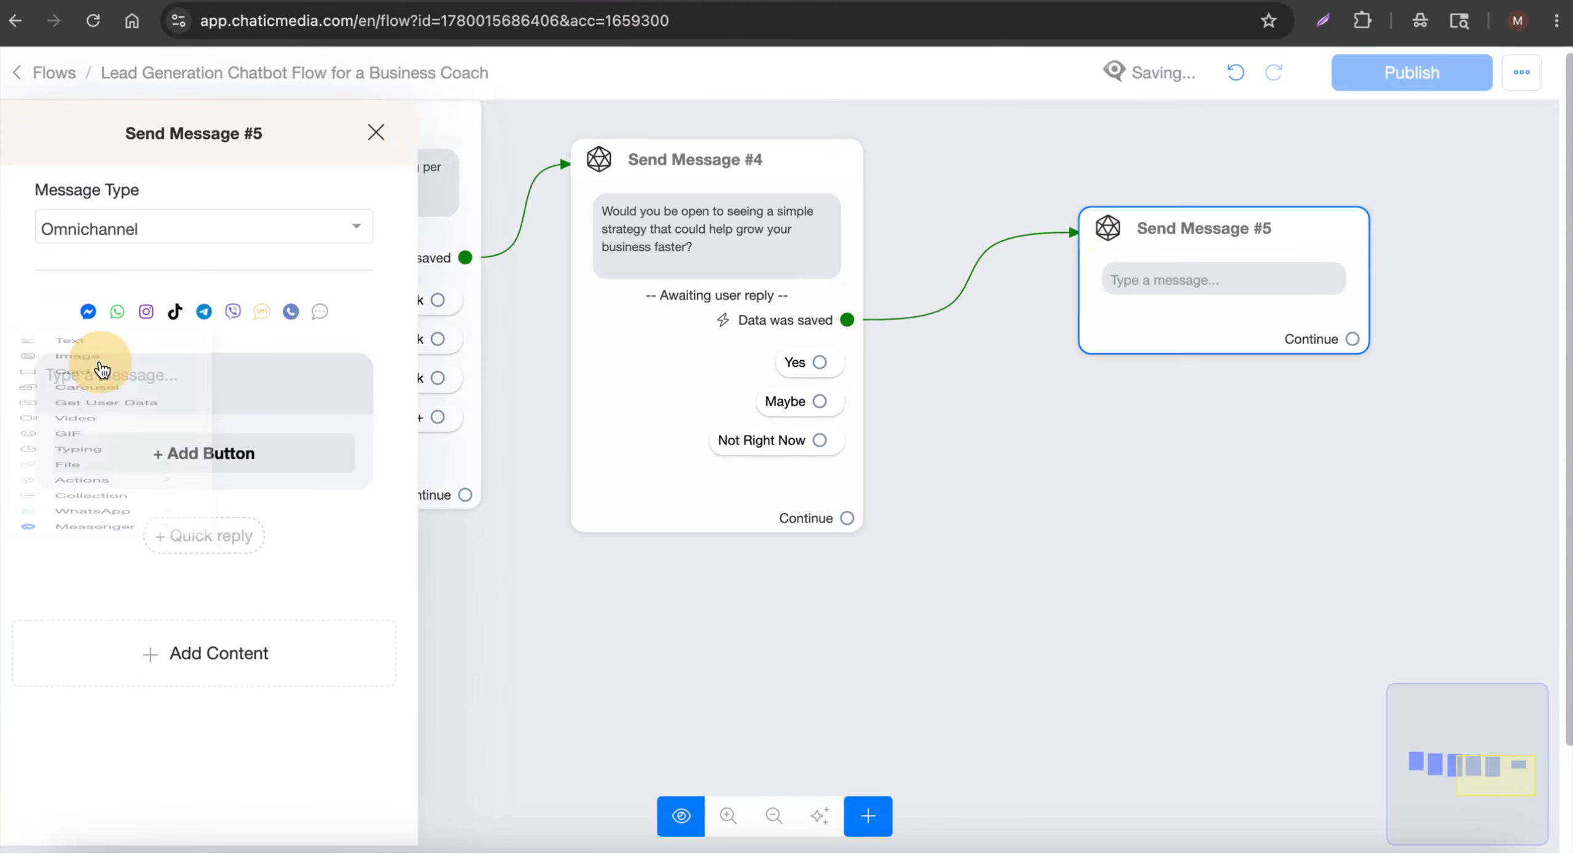
pyautogui.click(157, 379)
pyautogui.hotkey('ctrl', 'v')
# Paste the training description and four bullet points from the script as a second text block
pyautogui.hotkey('ctrl', 'Tab')
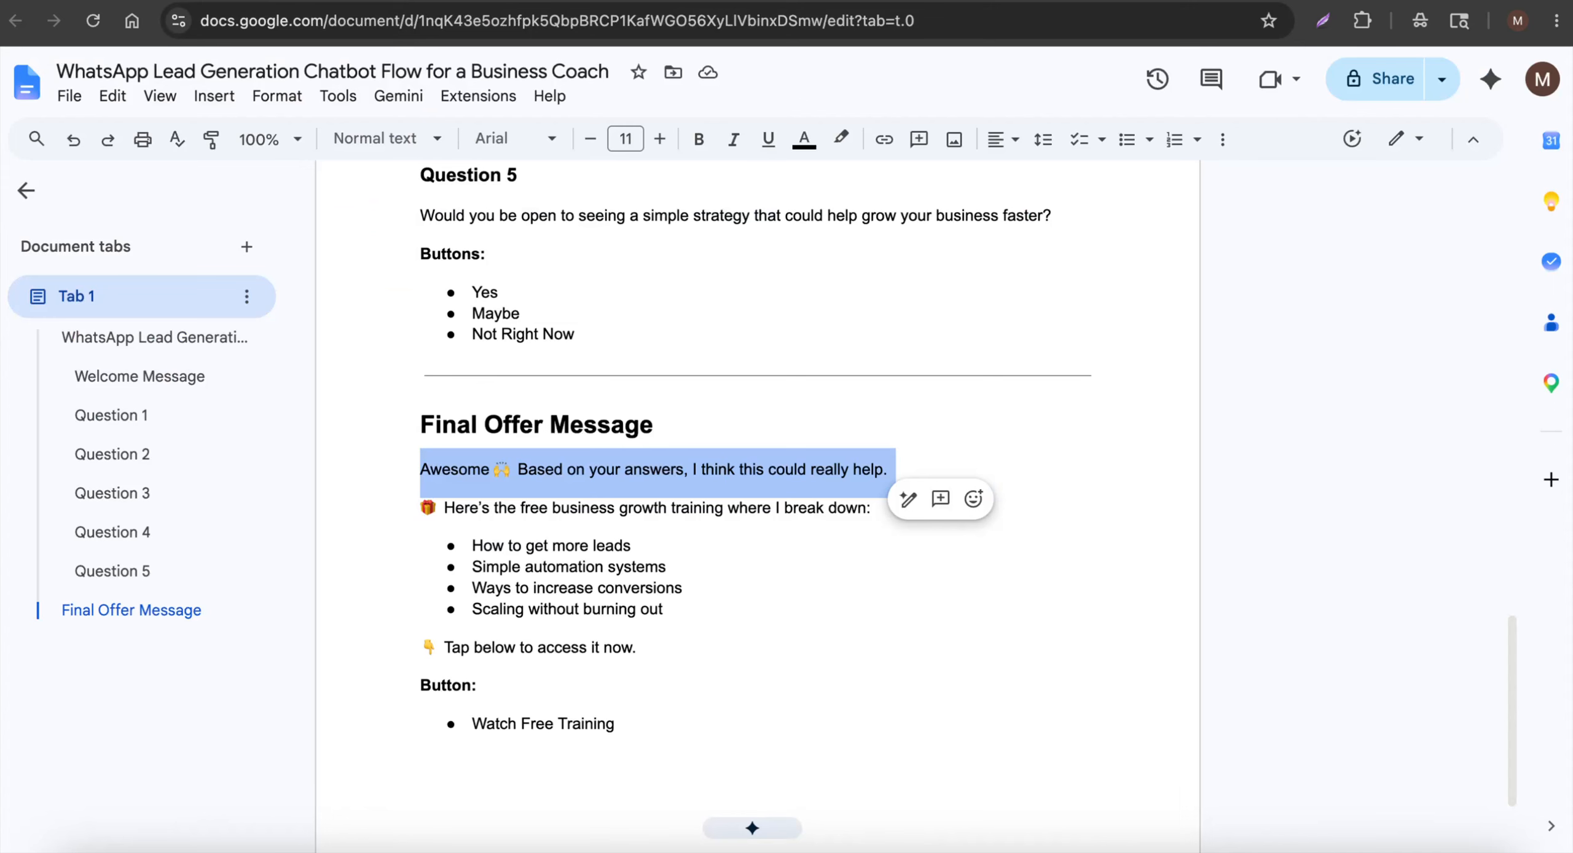
pyautogui.moveTo(409, 507); pyautogui.dragTo(783, 649)
pyautogui.hotkey('ctrl', 'c')
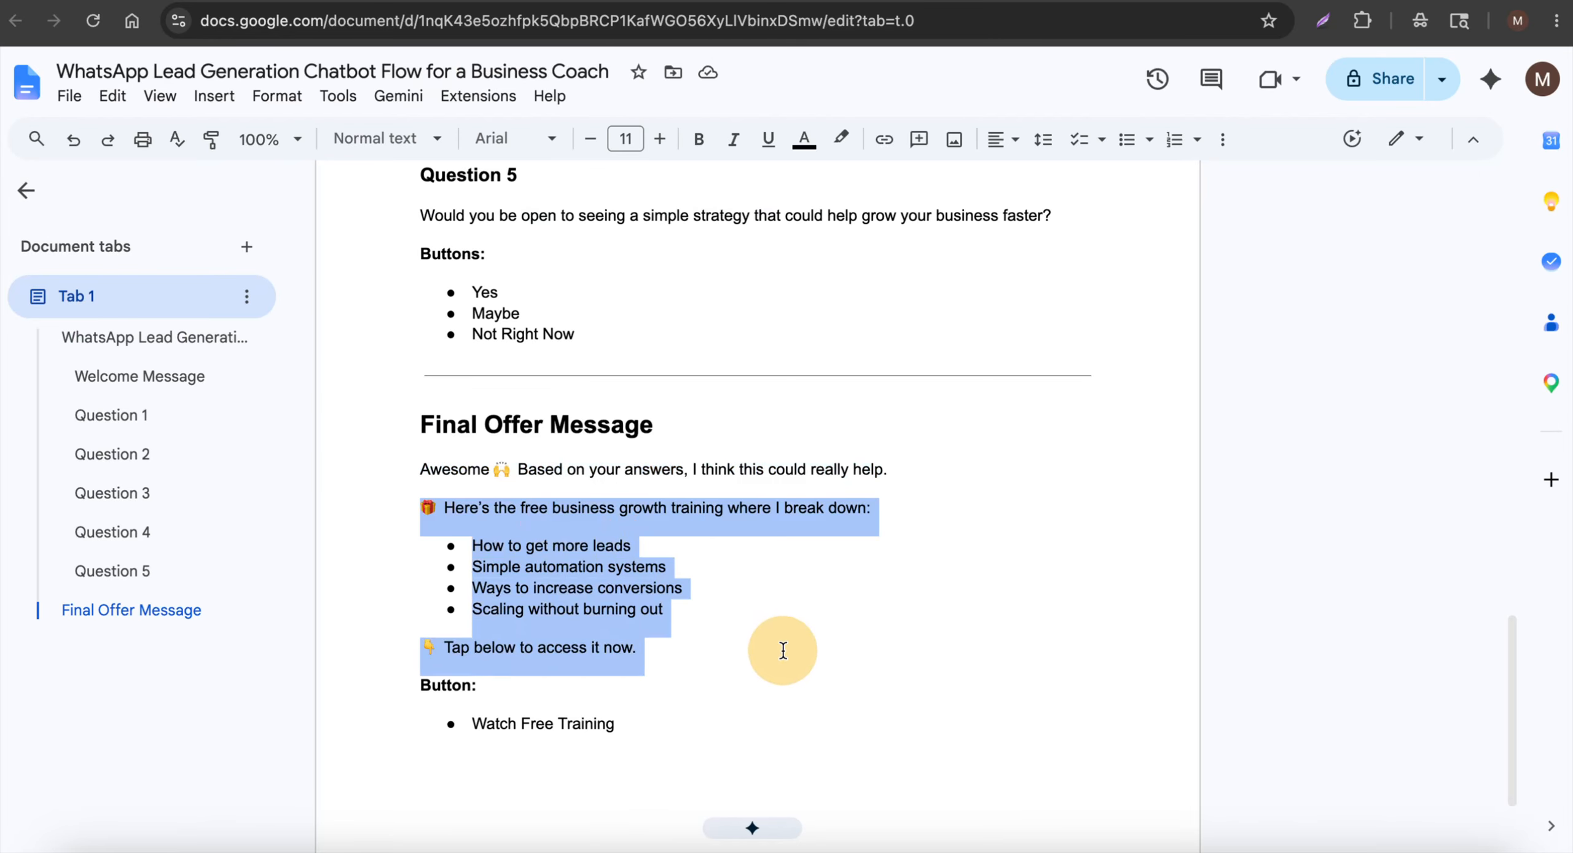
pyautogui.click(580, 0)
pyautogui.click(190, 650)
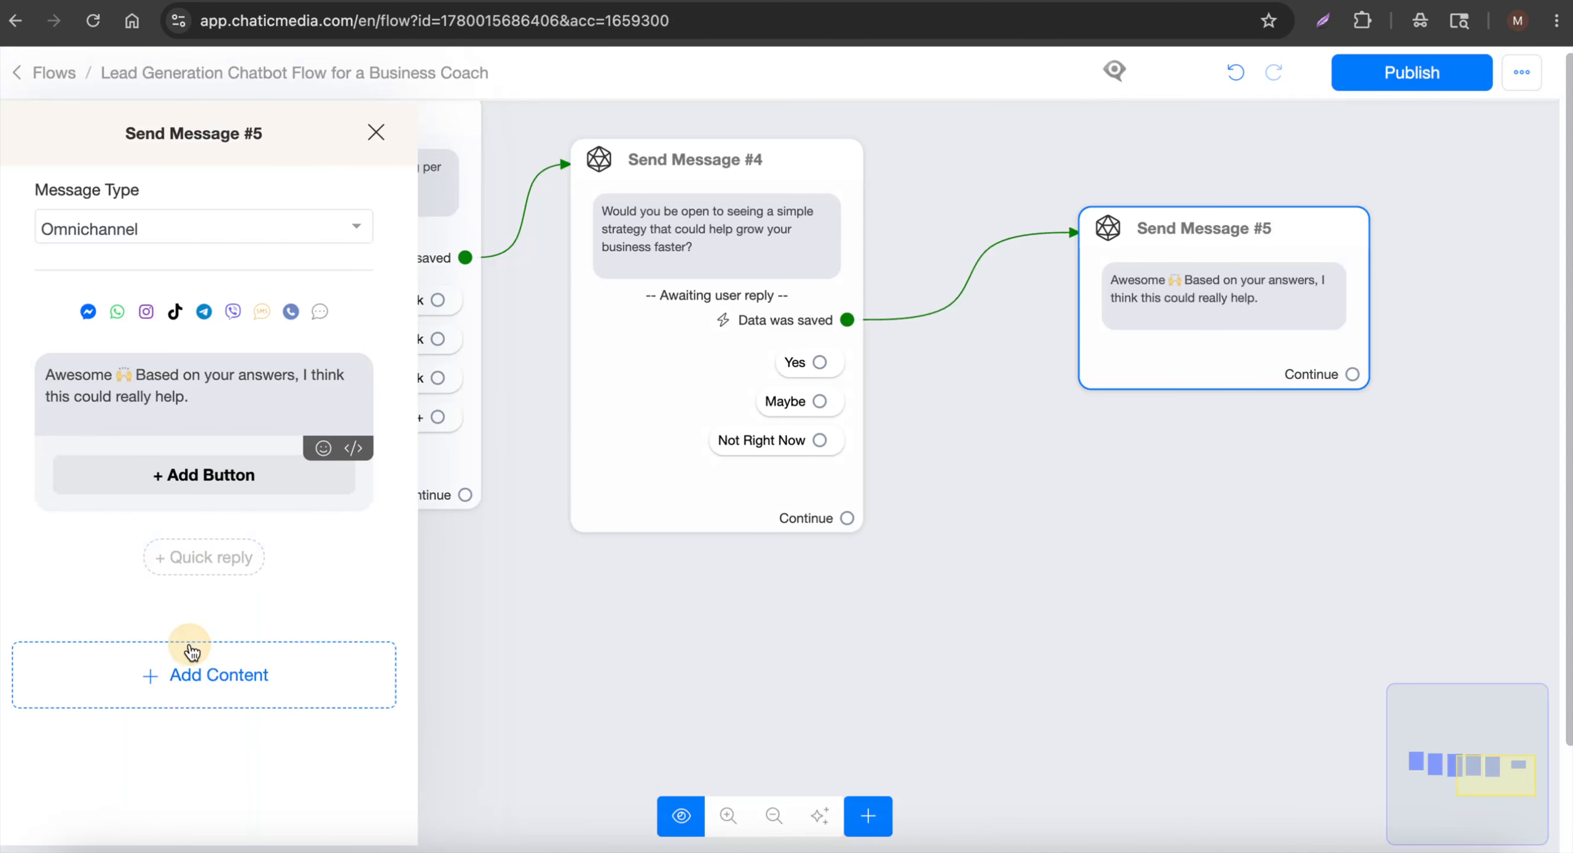
pyautogui.click(104, 151)
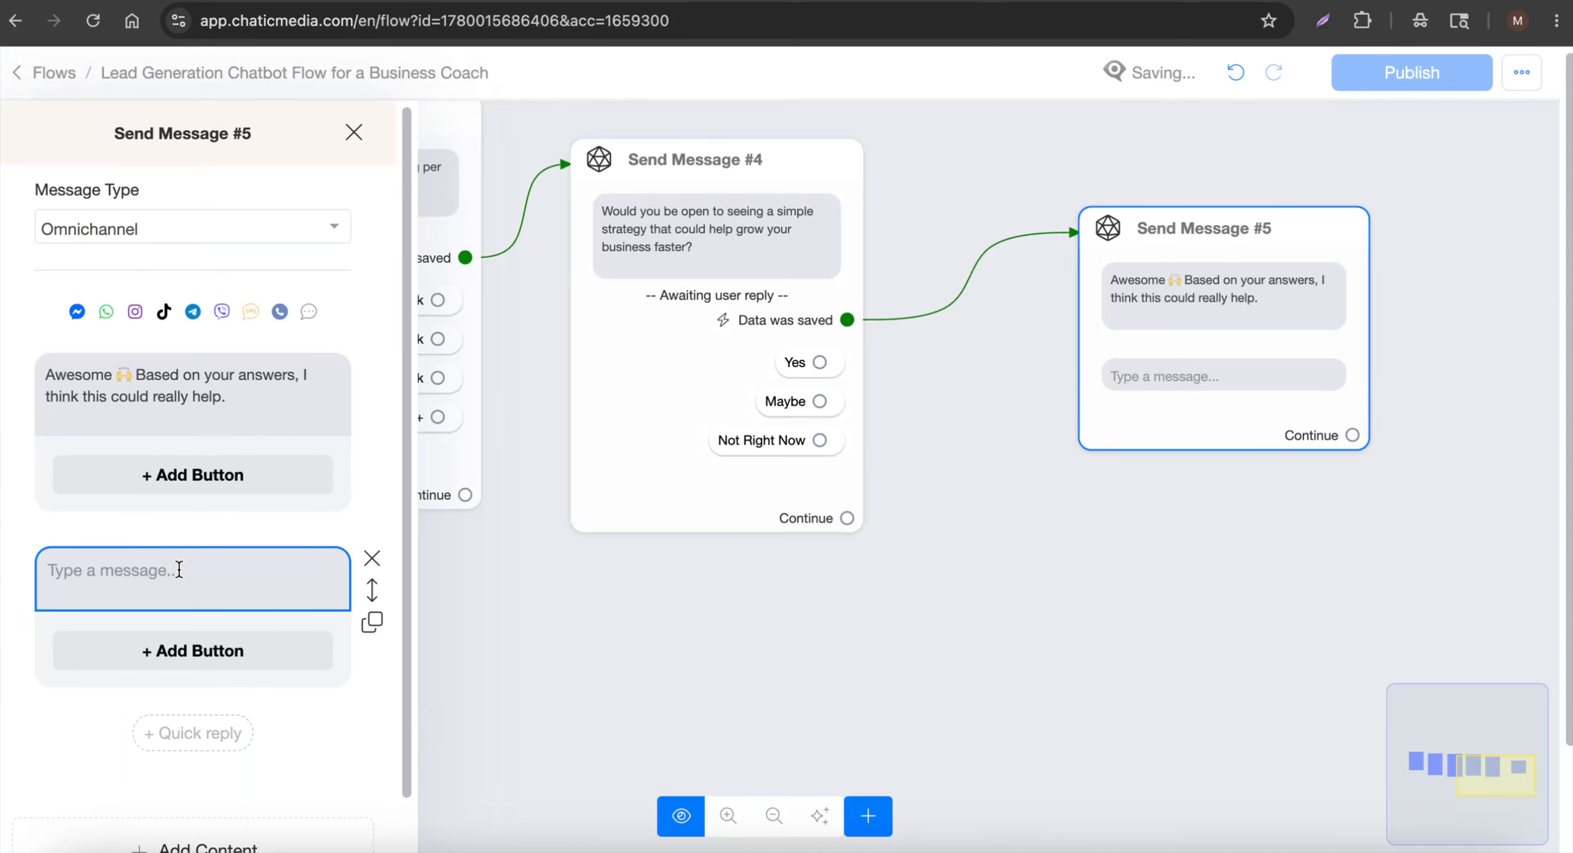
pyautogui.hotkey('ctrl', 'v')
# Delete the tap-below line and the leftover empty line from the training text
pyautogui.scroll(-1, 169, 623)
pyautogui.click(49, 590)
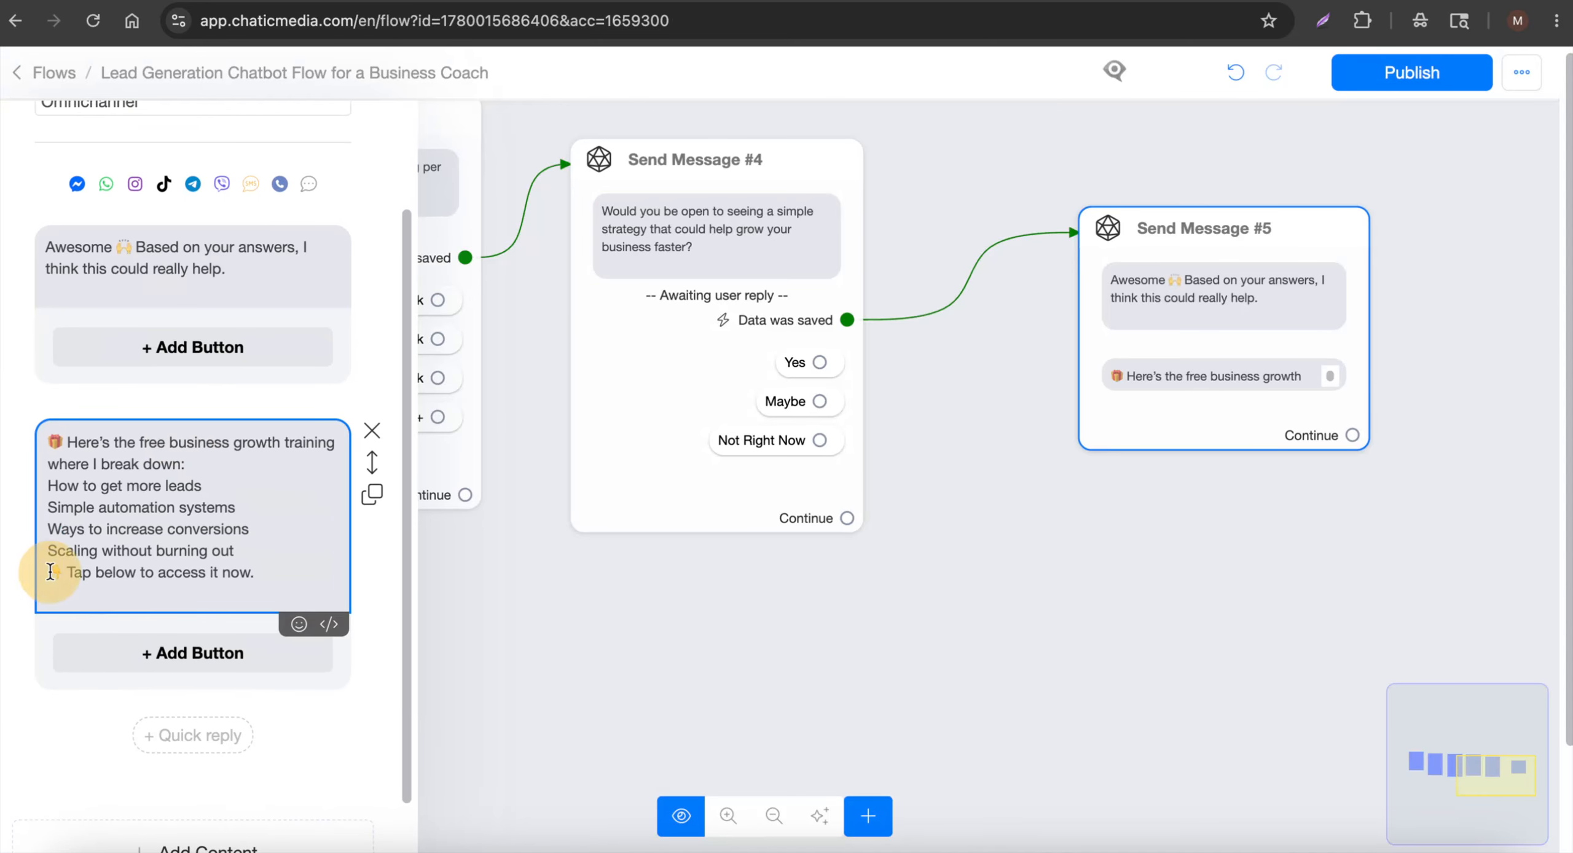
pyautogui.moveTo(51, 571); pyautogui.dragTo(320, 572)
pyautogui.press('BackSpace')
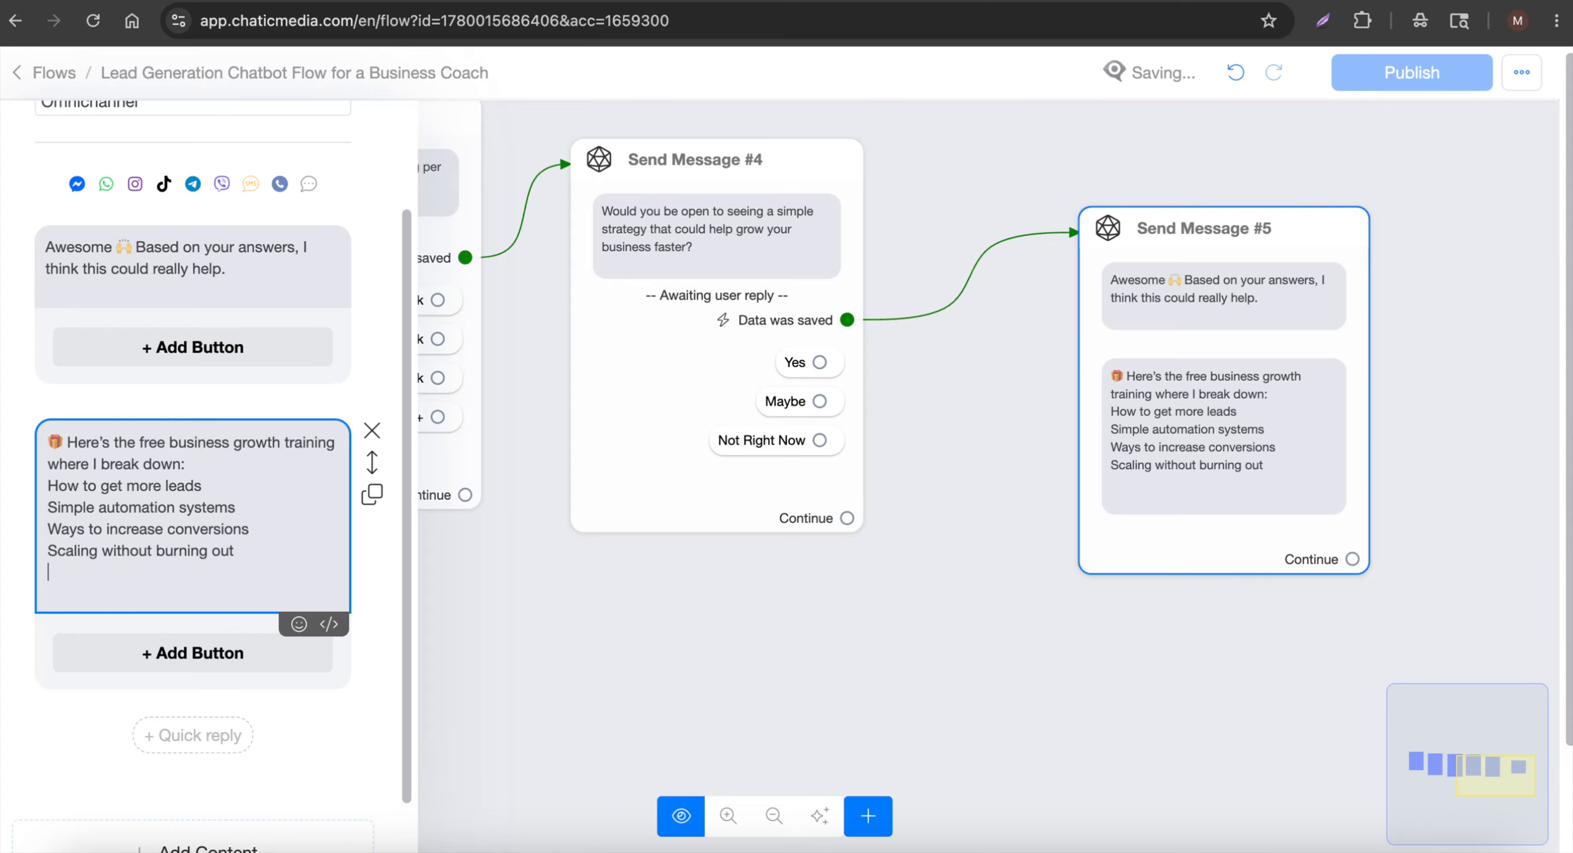
pyautogui.press('BackSpace')
# Add a final text block reading '👇 Tap below to access it now.'
pyautogui.scroll(-1, 234, 596)
pyautogui.click(240, 799)
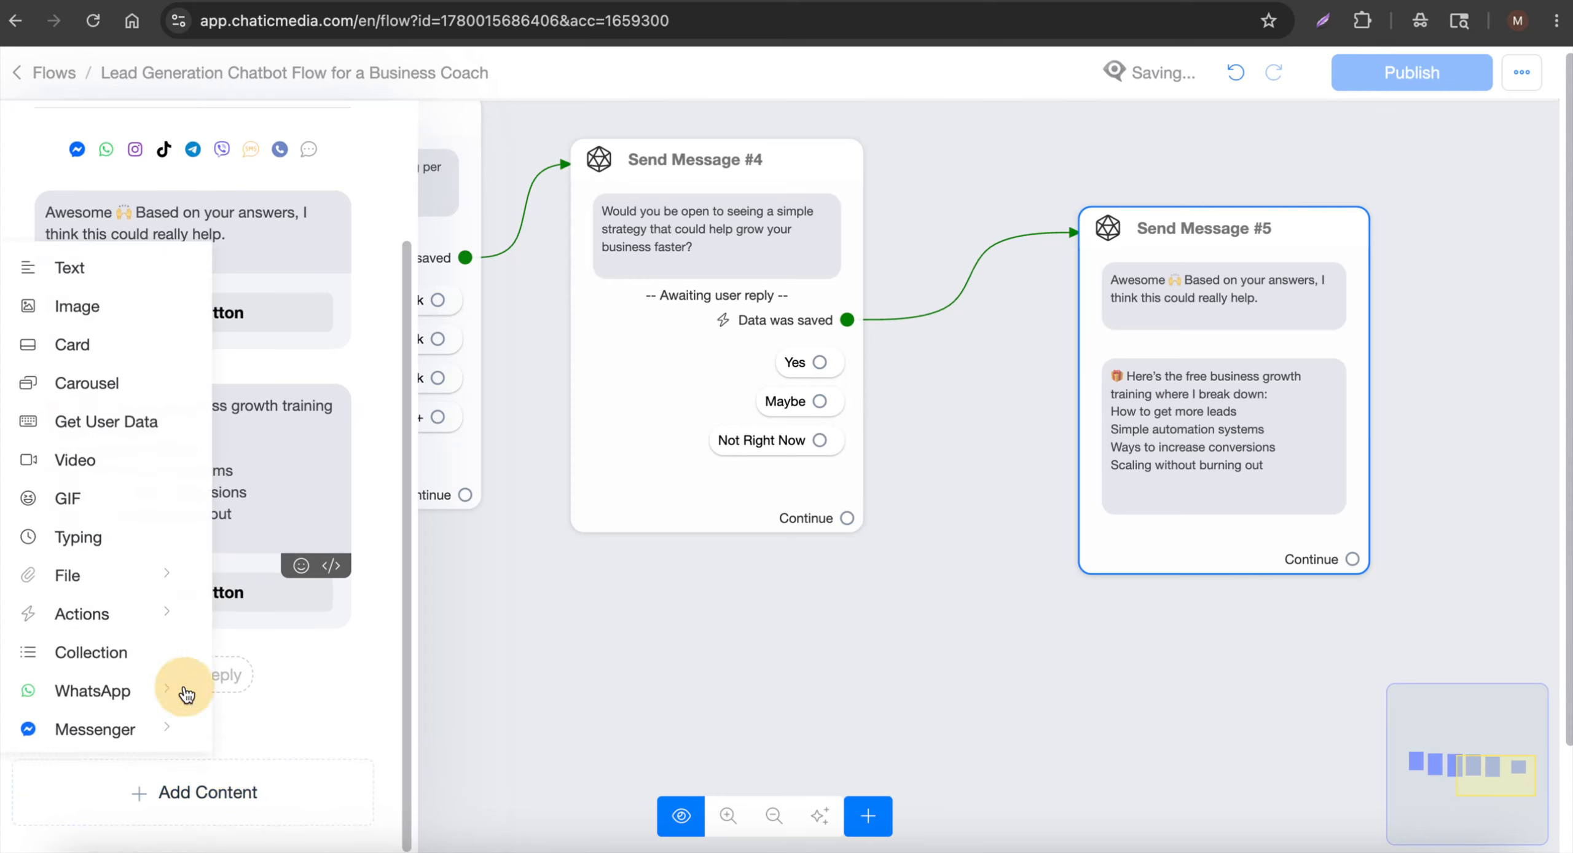
pyautogui.click(126, 266)
pyautogui.click(123, 692)
pyautogui.write('👇 Tap below to access it now.')
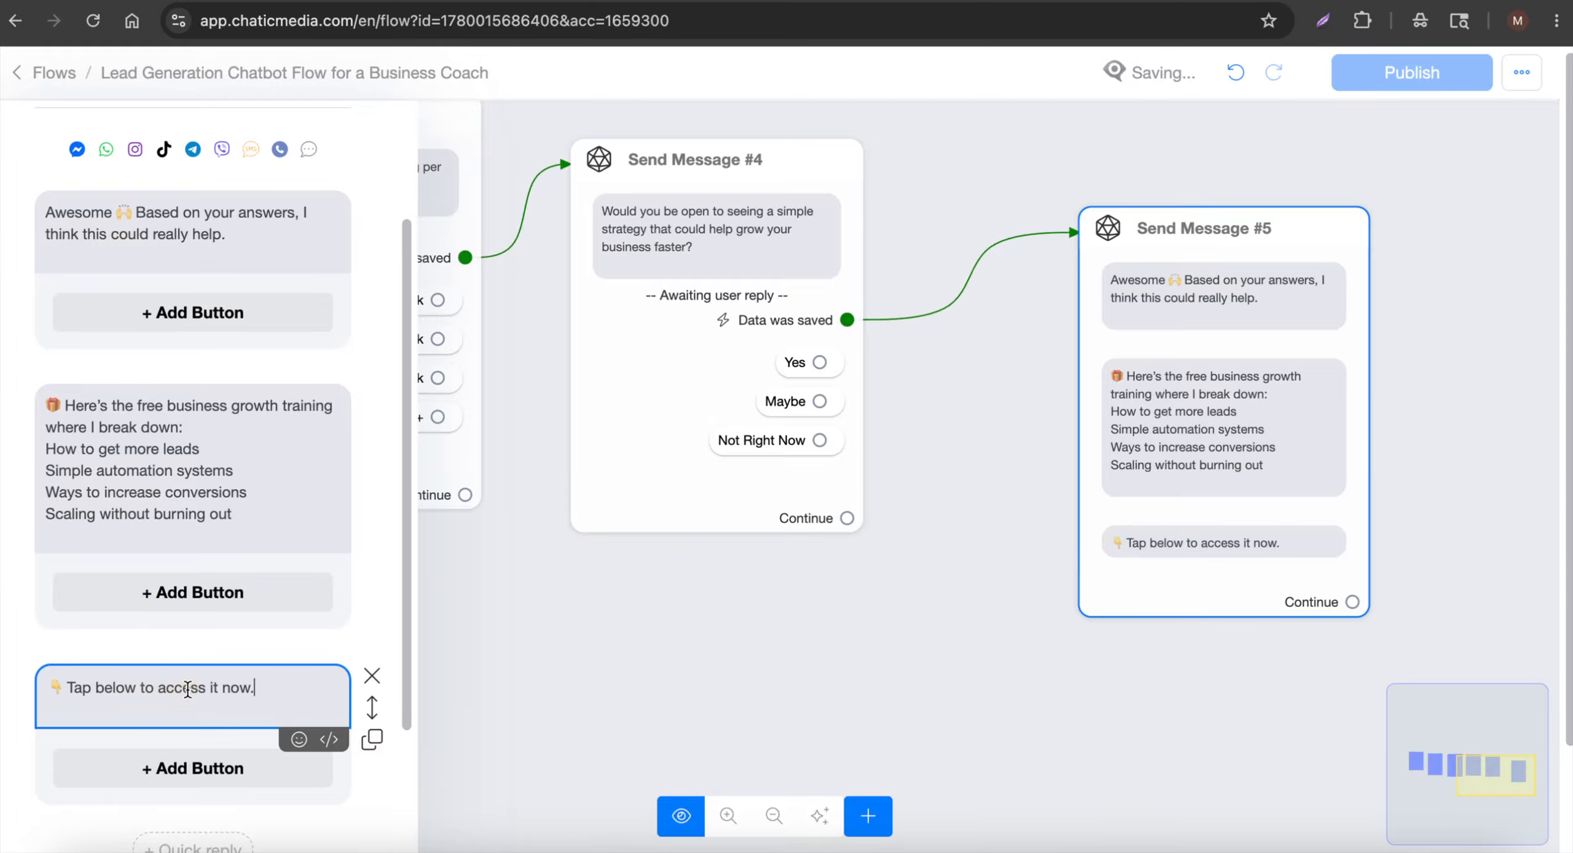
# Add a 'Free Training!' button that opens the chaticmedia.com website, and save it
pyautogui.click(192, 768)
pyautogui.click(192, 768)
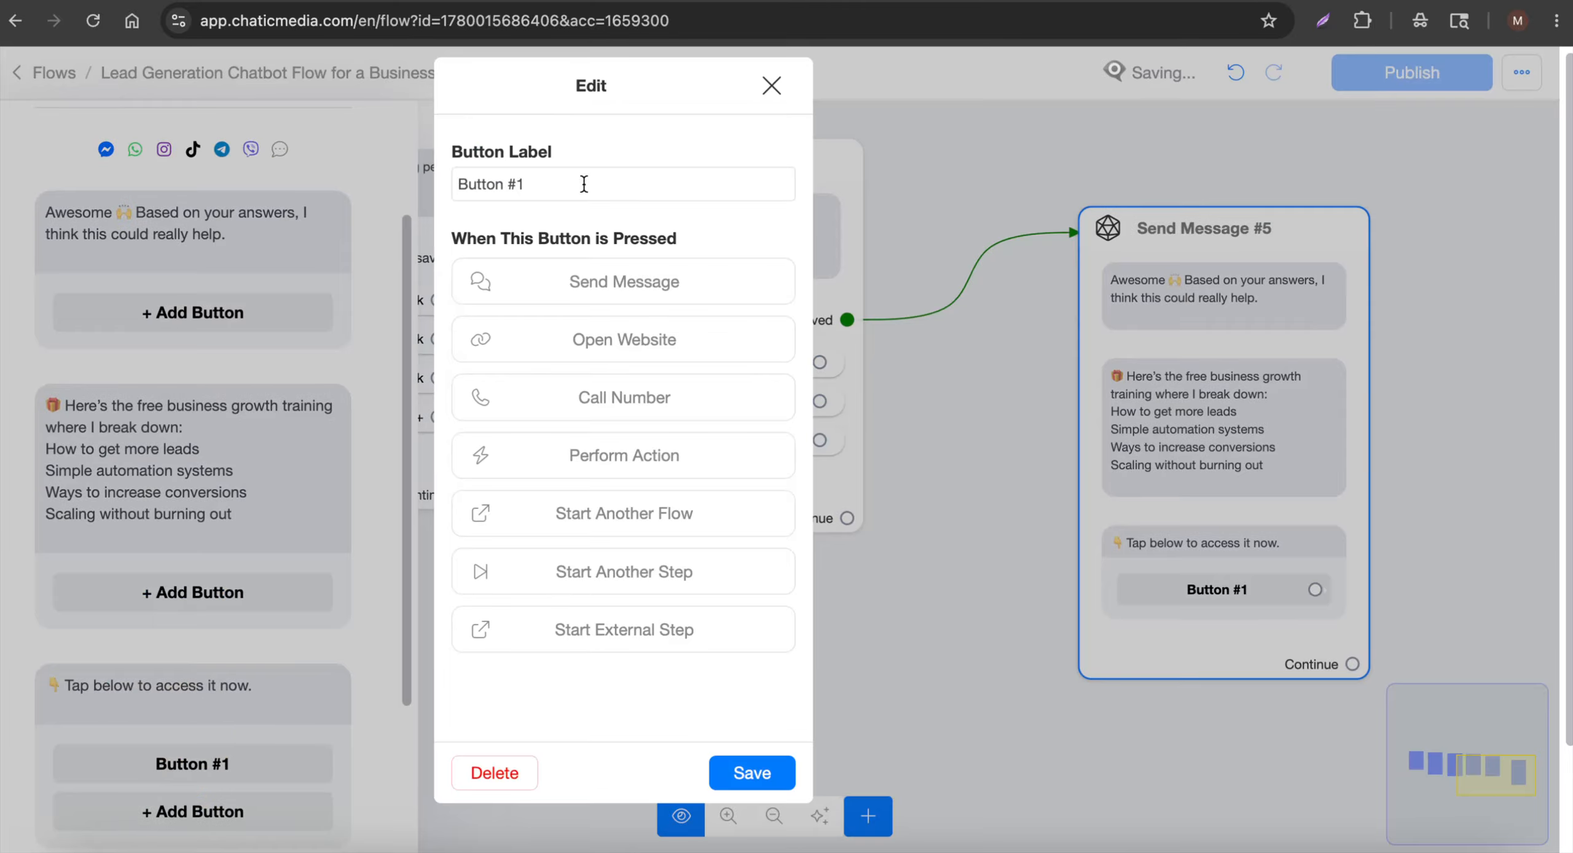
pyautogui.moveTo(681, 183); pyautogui.dragTo(379, 154)
pyautogui.write('Free Training')
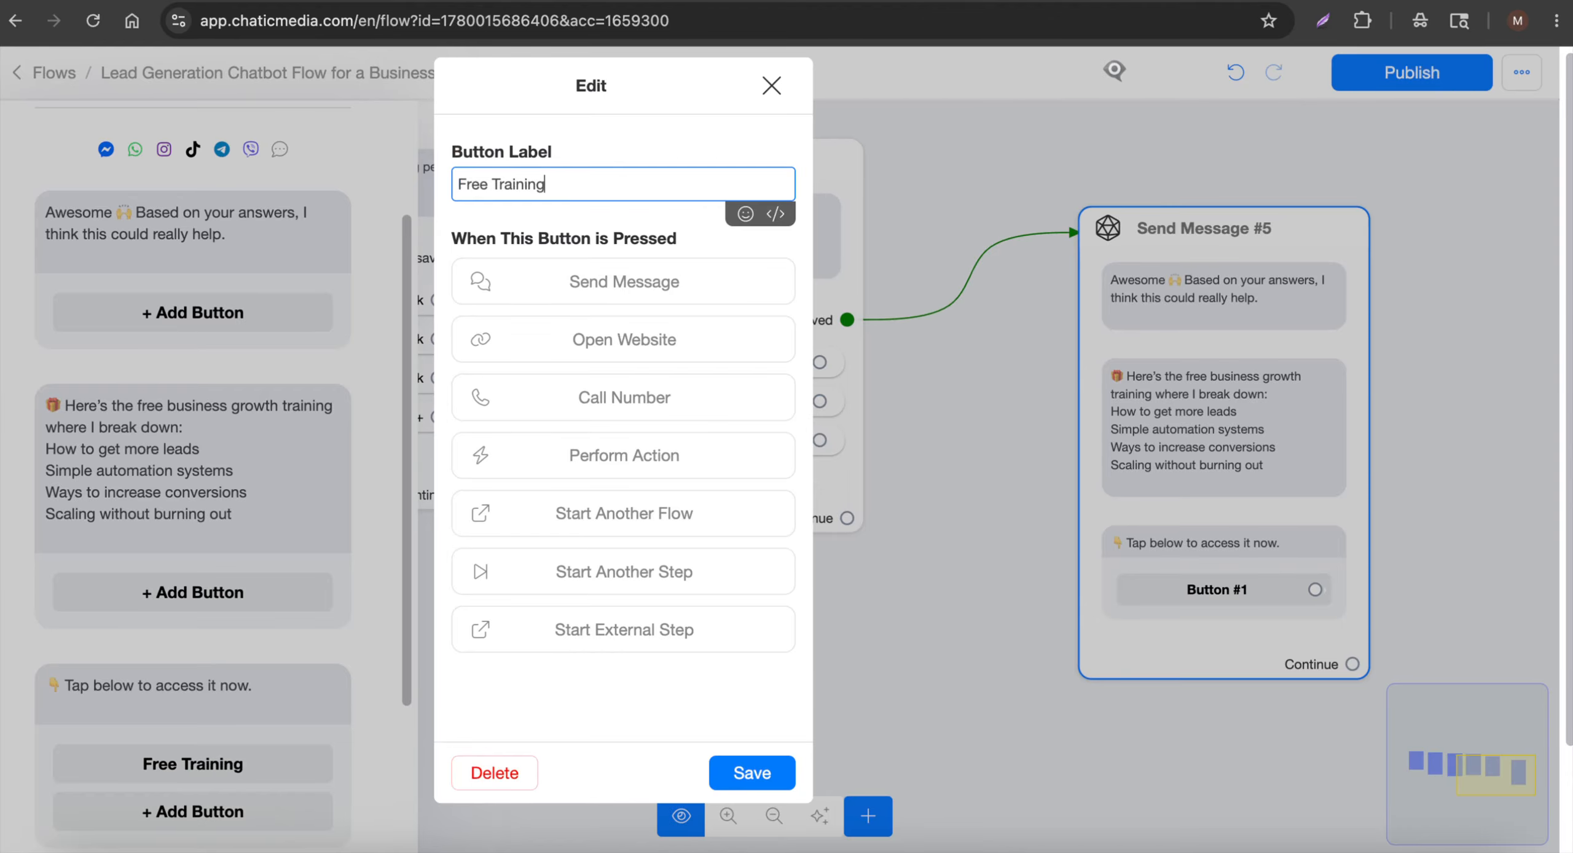
pyautogui.write('!')
pyautogui.click(633, 353)
pyautogui.click(617, 369)
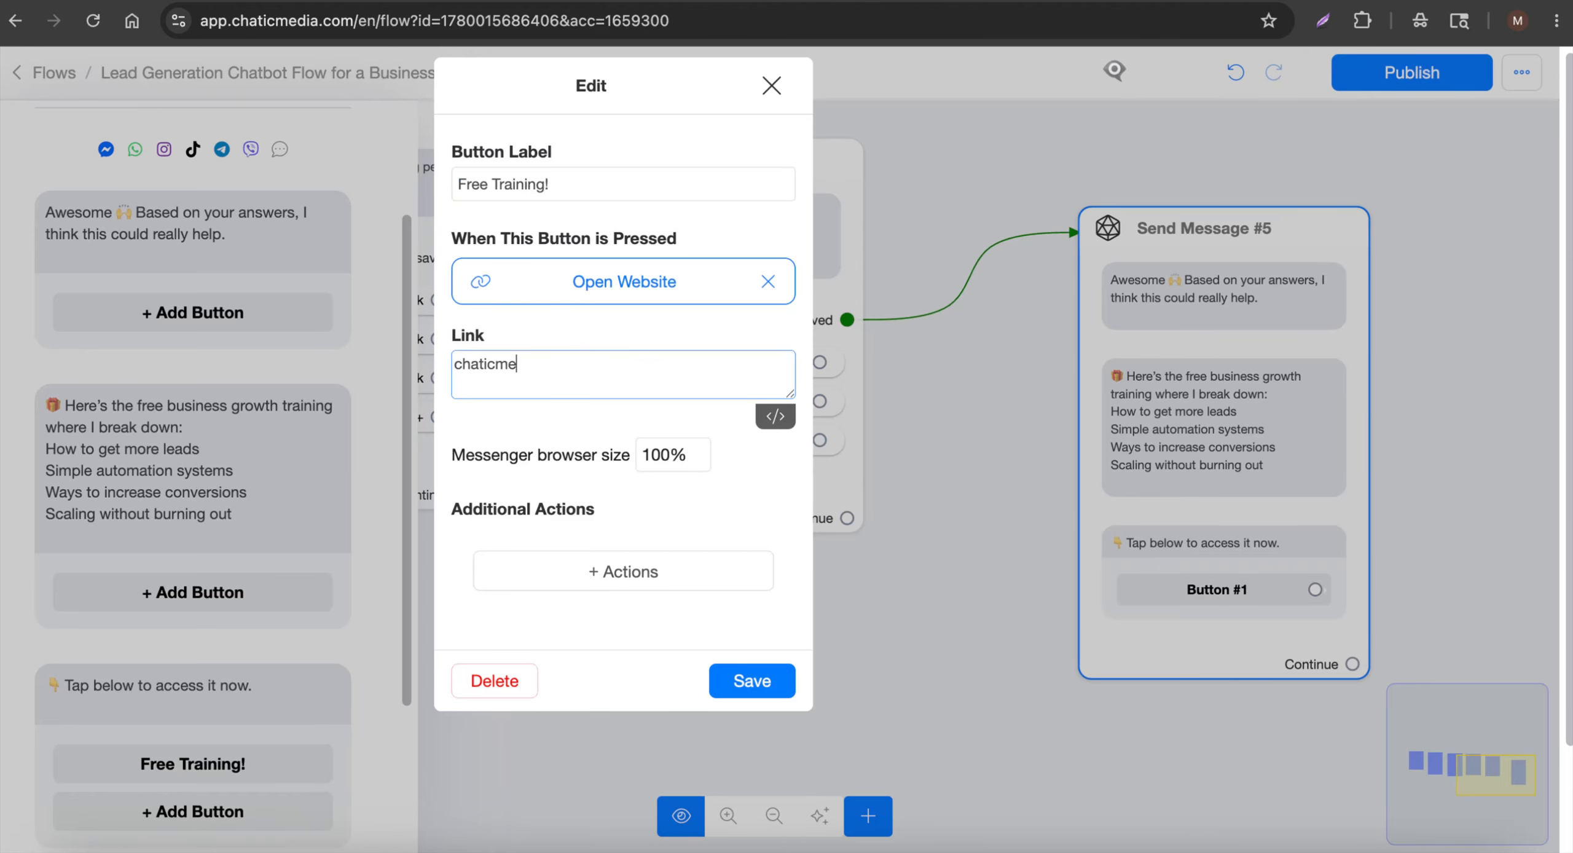
pyautogui.click(751, 681)
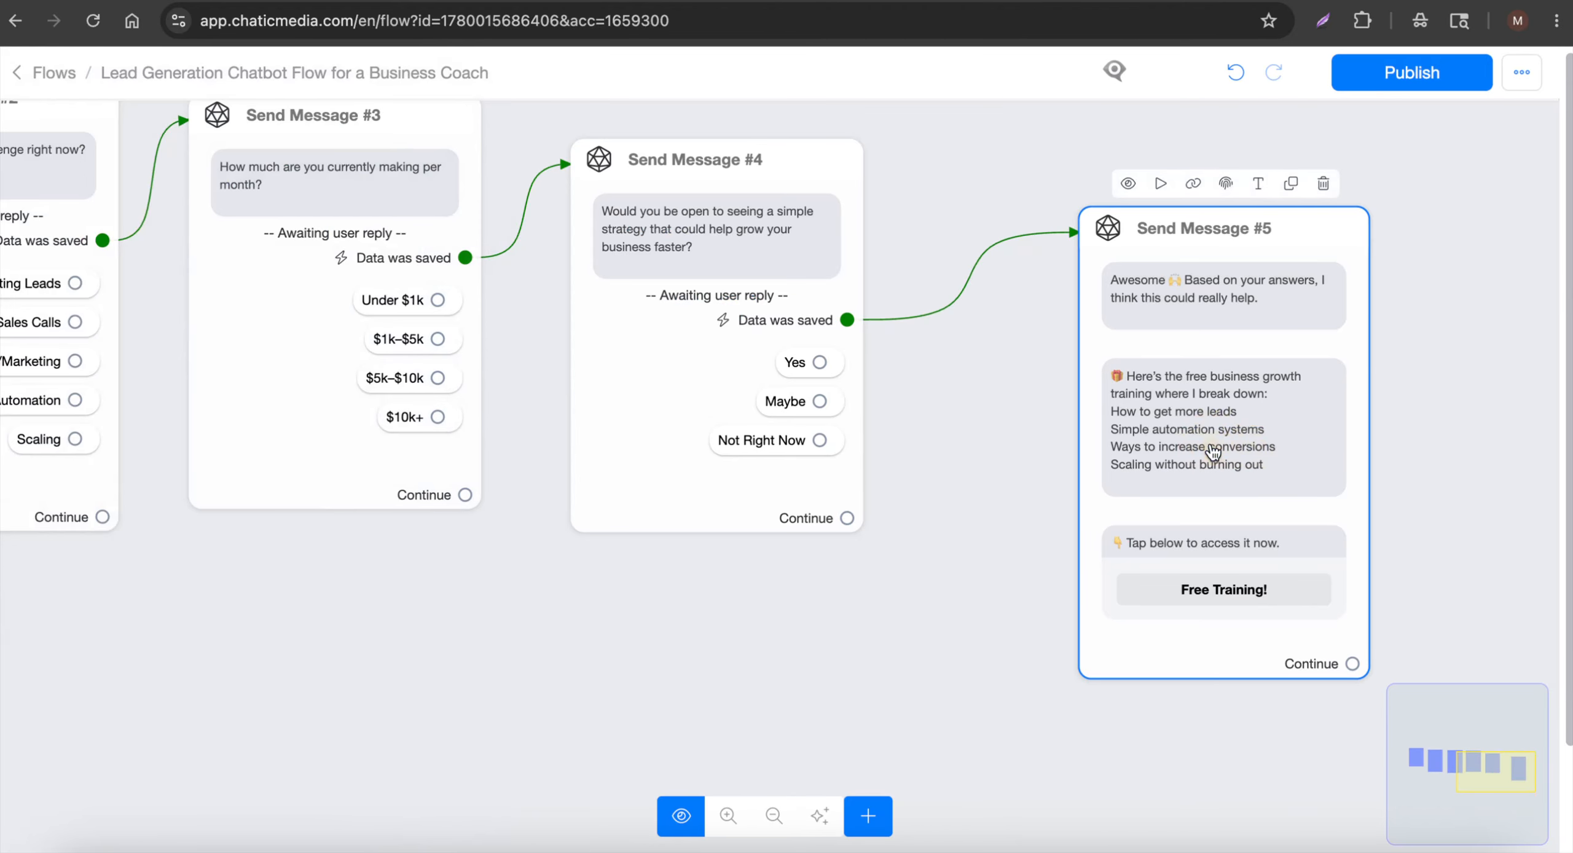
# Add a typing pause above the training text and a duplicate above the Tap below message
pyautogui.click(1168, 461)
pyautogui.scroll(-5, 184, 491)
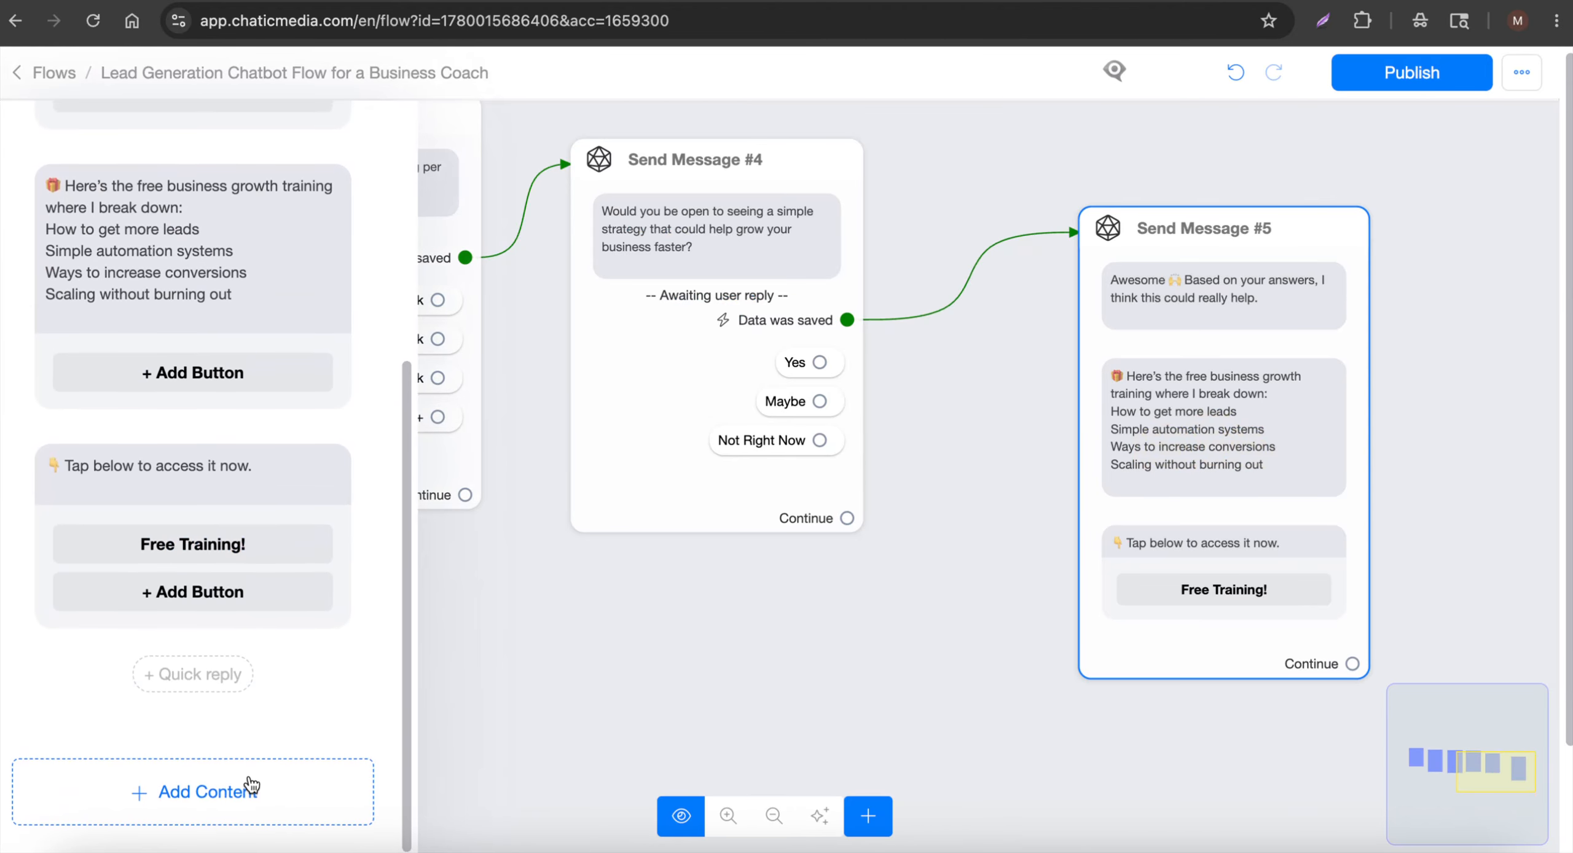
pyautogui.click(347, 792)
pyautogui.click(108, 544)
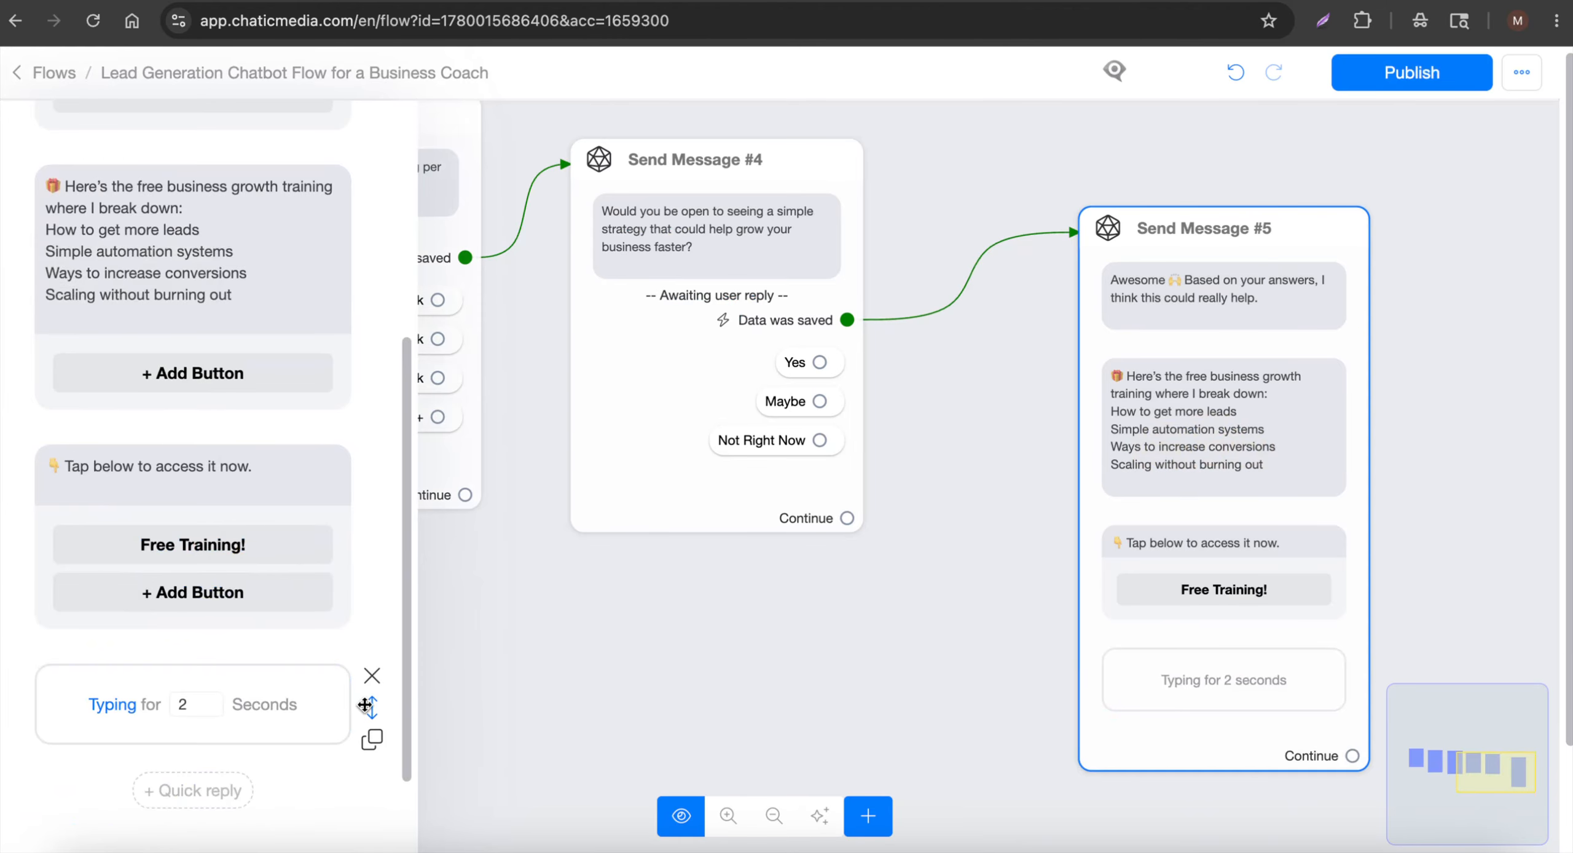
pyautogui.moveTo(372, 709); pyautogui.dragTo(337, 424)
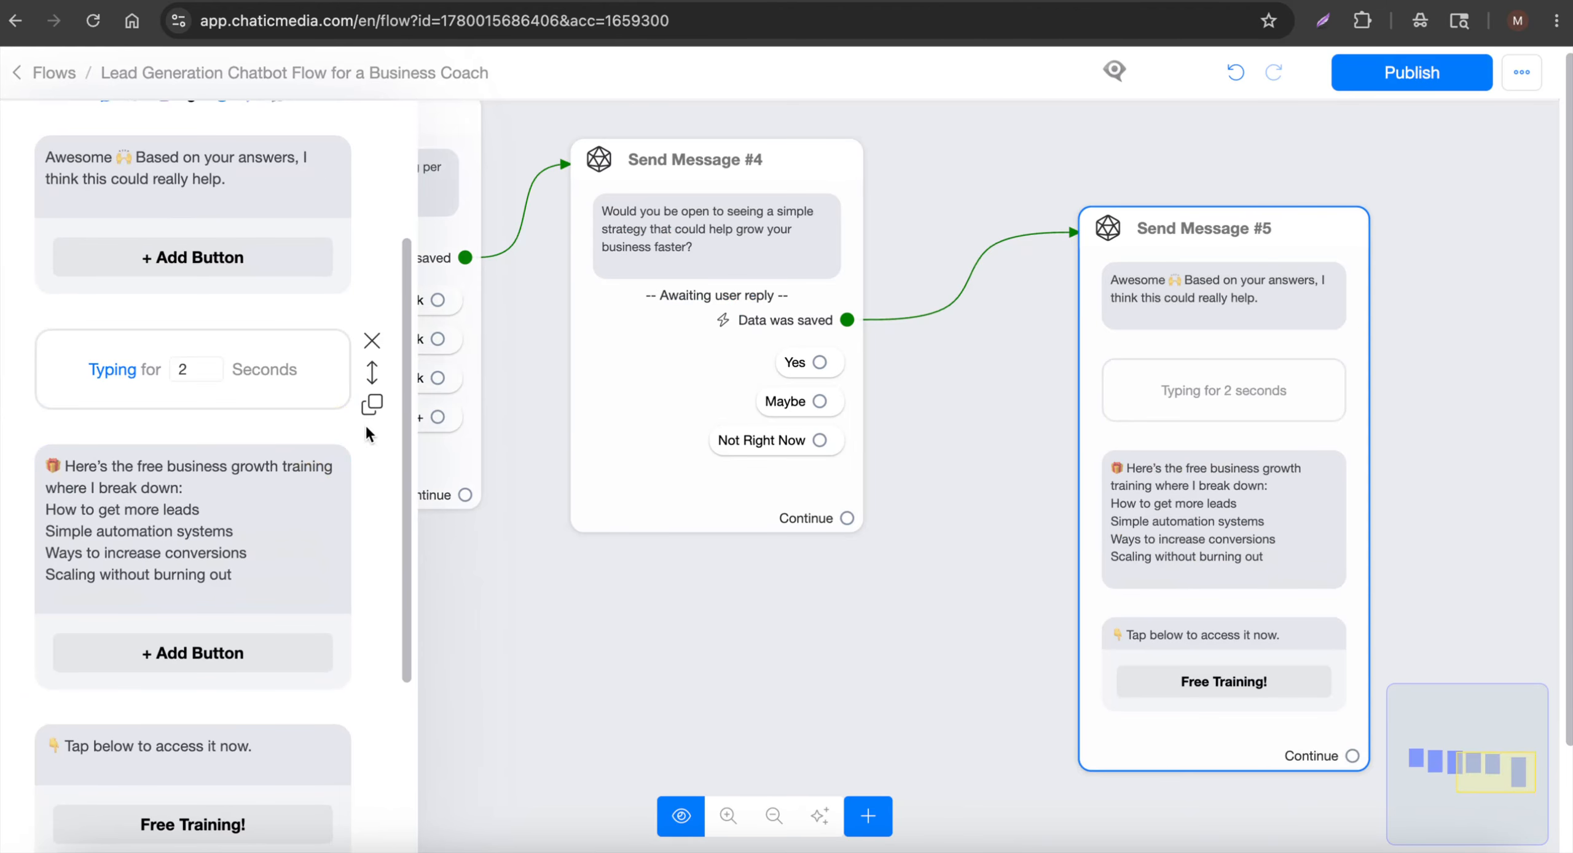
pyautogui.click(371, 403)
pyautogui.moveTo(372, 460); pyautogui.dragTo(369, 656)
pyautogui.click(498, 435)
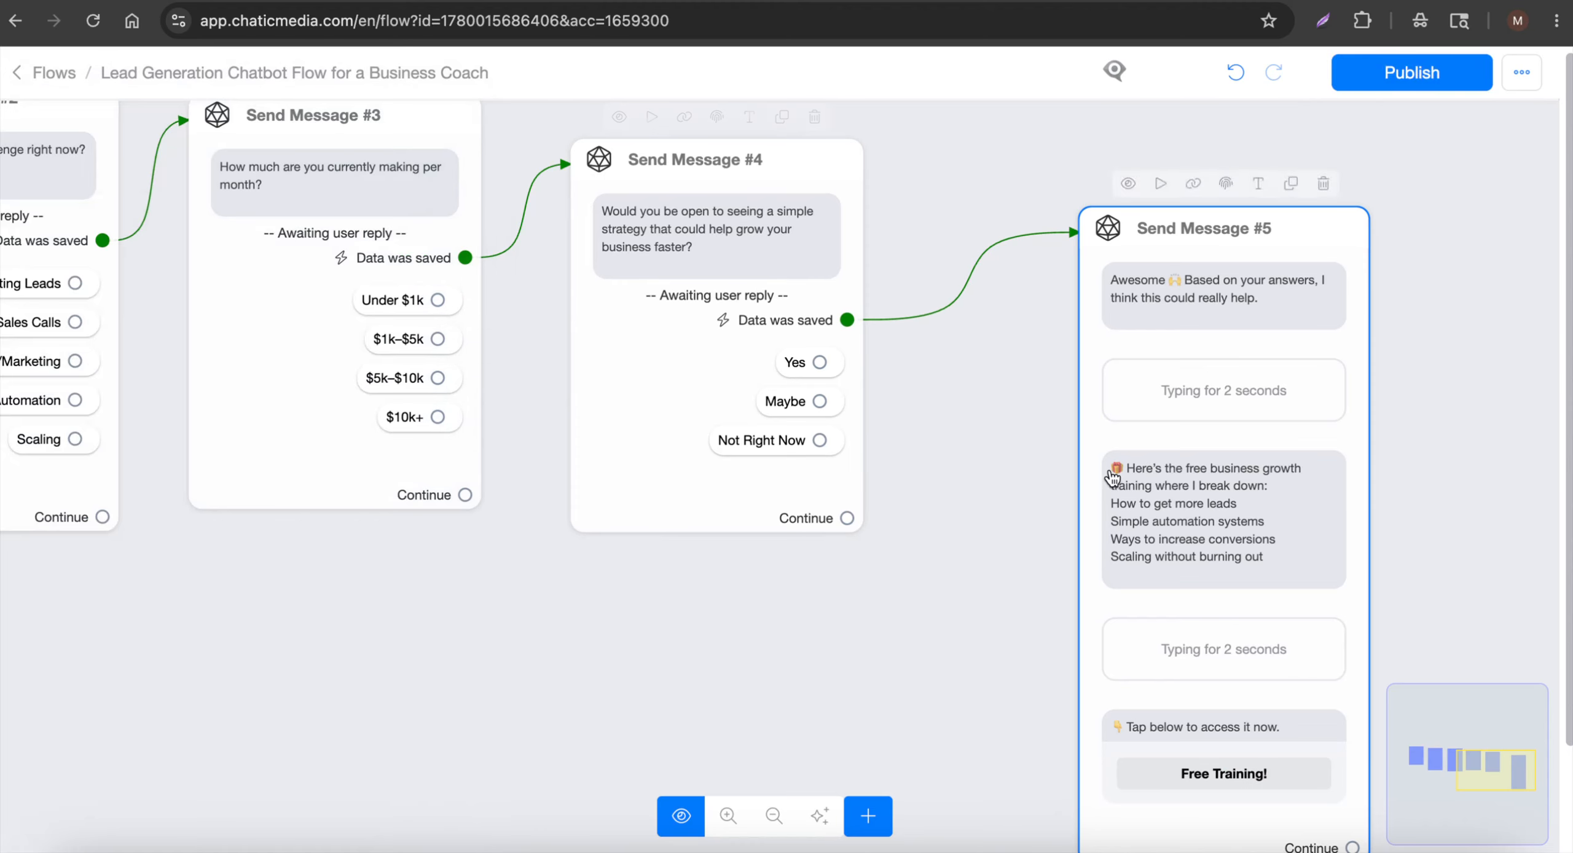
# Check the script, then reposition Send Message #5 and select Send Message #4
pyautogui.moveTo(1112, 477); pyautogui.dragTo(1039, 376)
pyautogui.scroll(-5, 1038, 393)
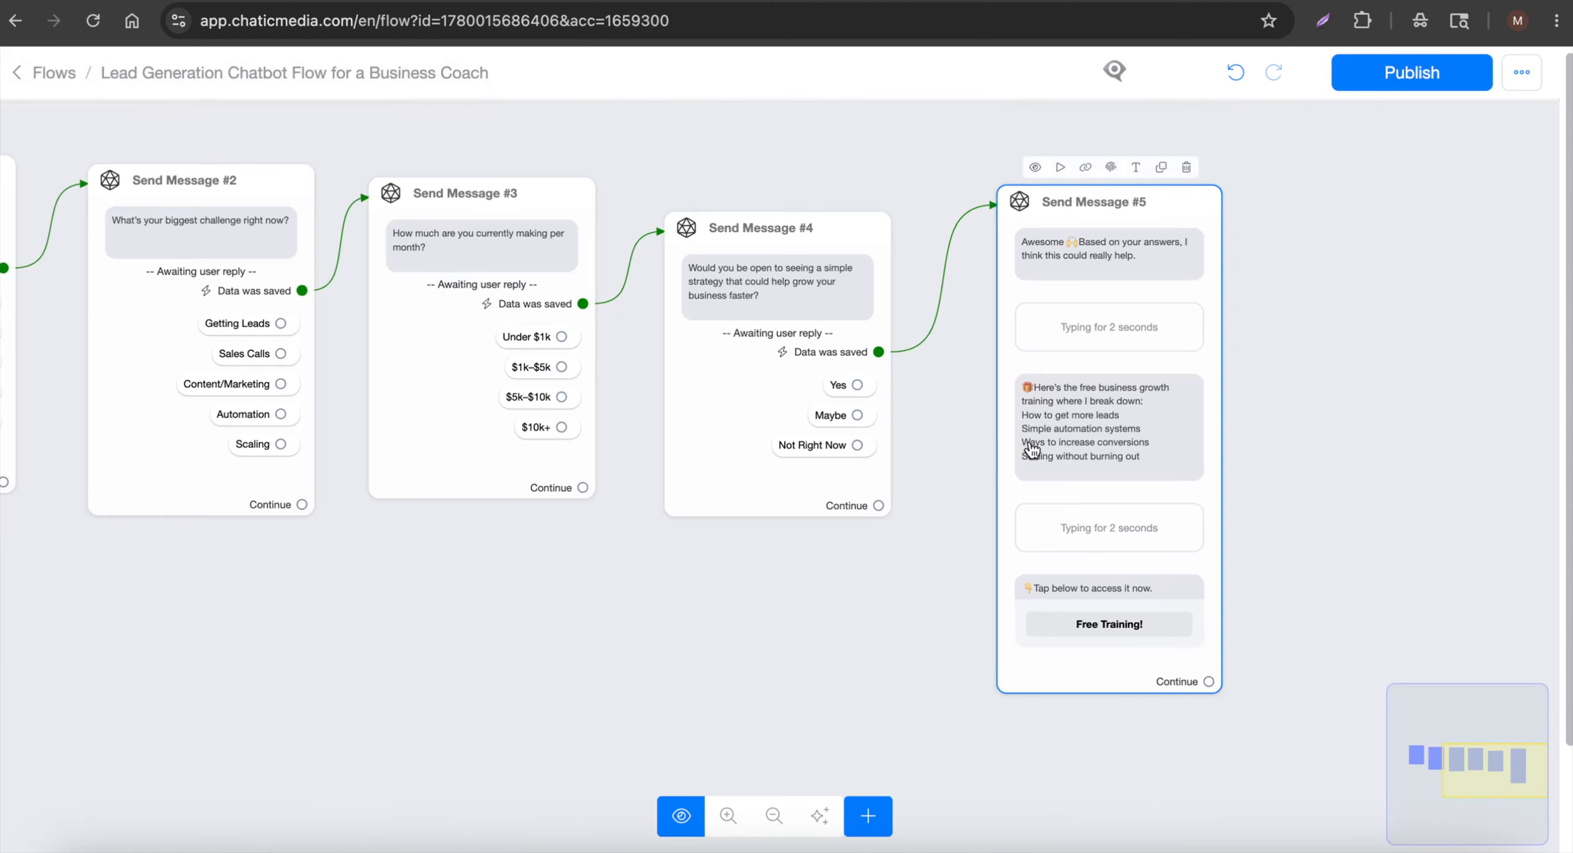
pyautogui.scroll(-5, 1045, 447)
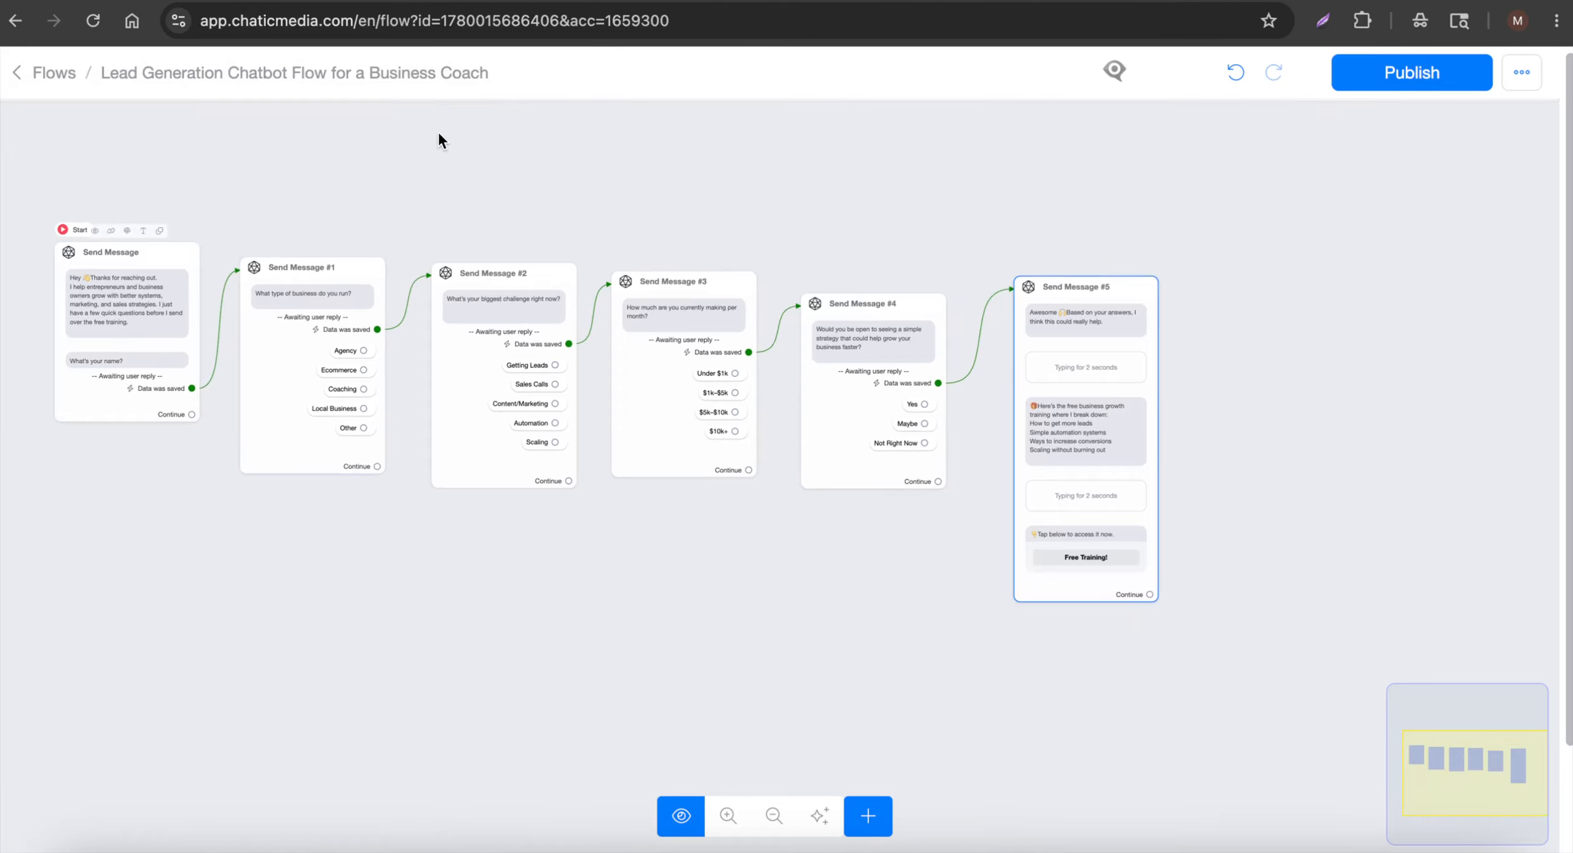
pyautogui.click(483, 3)
pyautogui.scroll(-3, 674, 603)
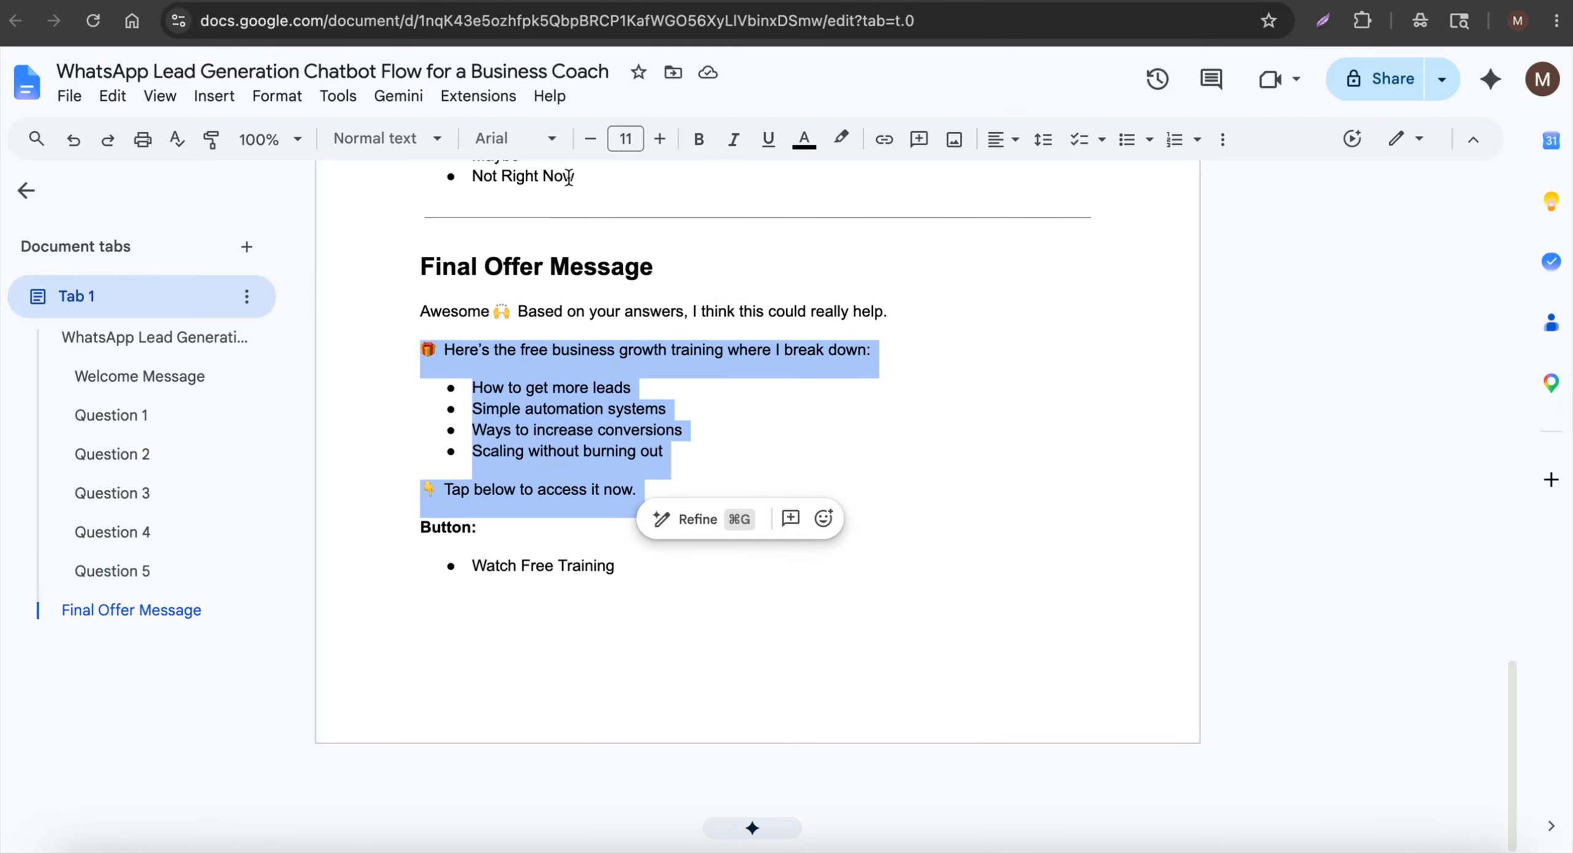
pyautogui.click(595, 2)
pyautogui.scroll(3, 1145, 377)
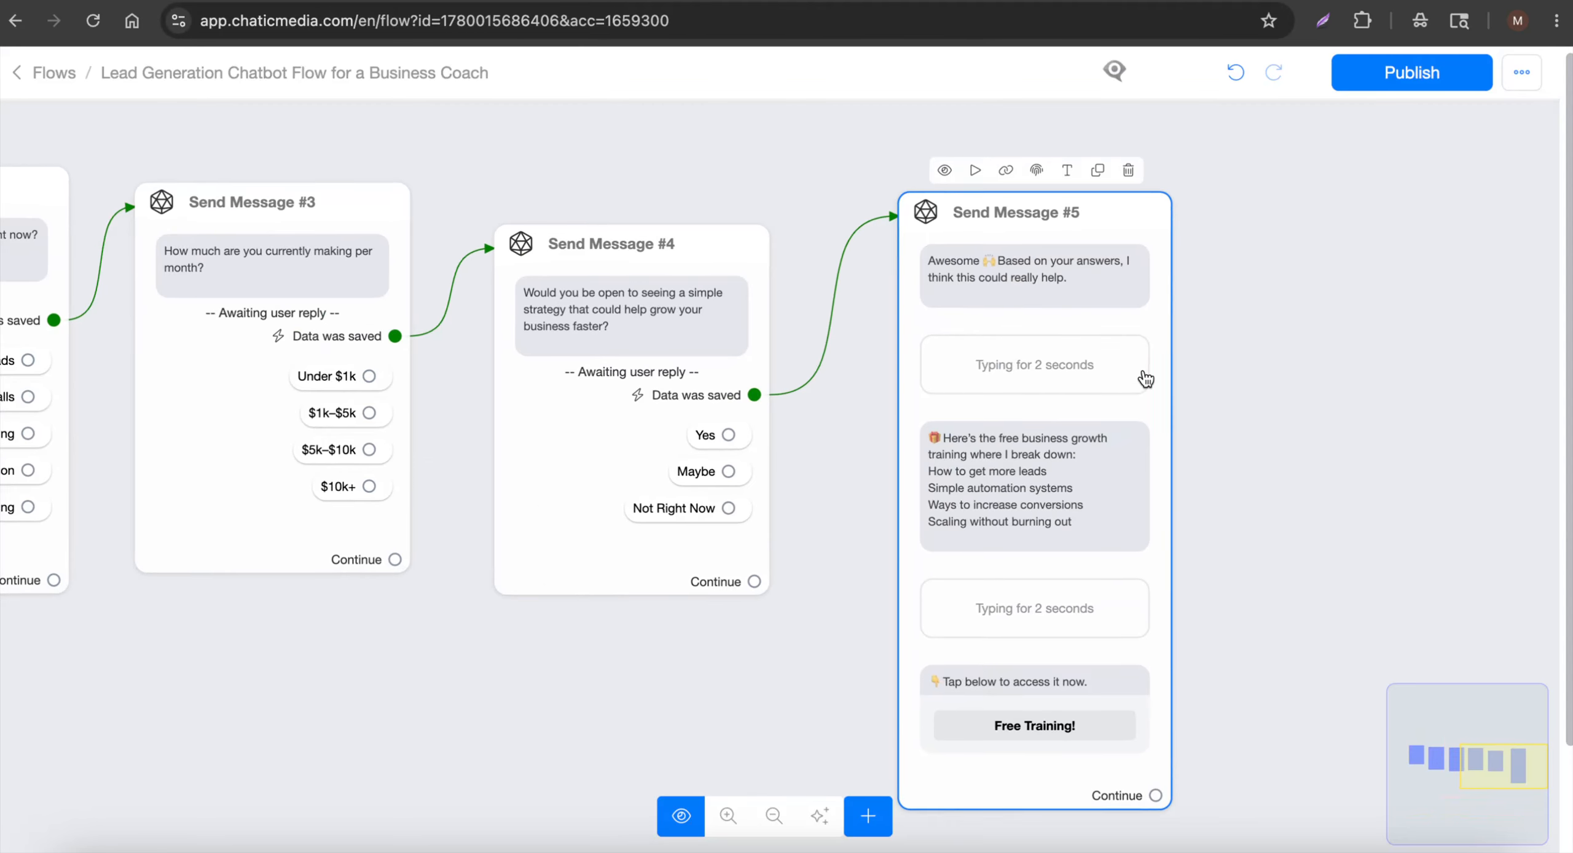
pyautogui.moveTo(1033, 695); pyautogui.dragTo(994, 663)
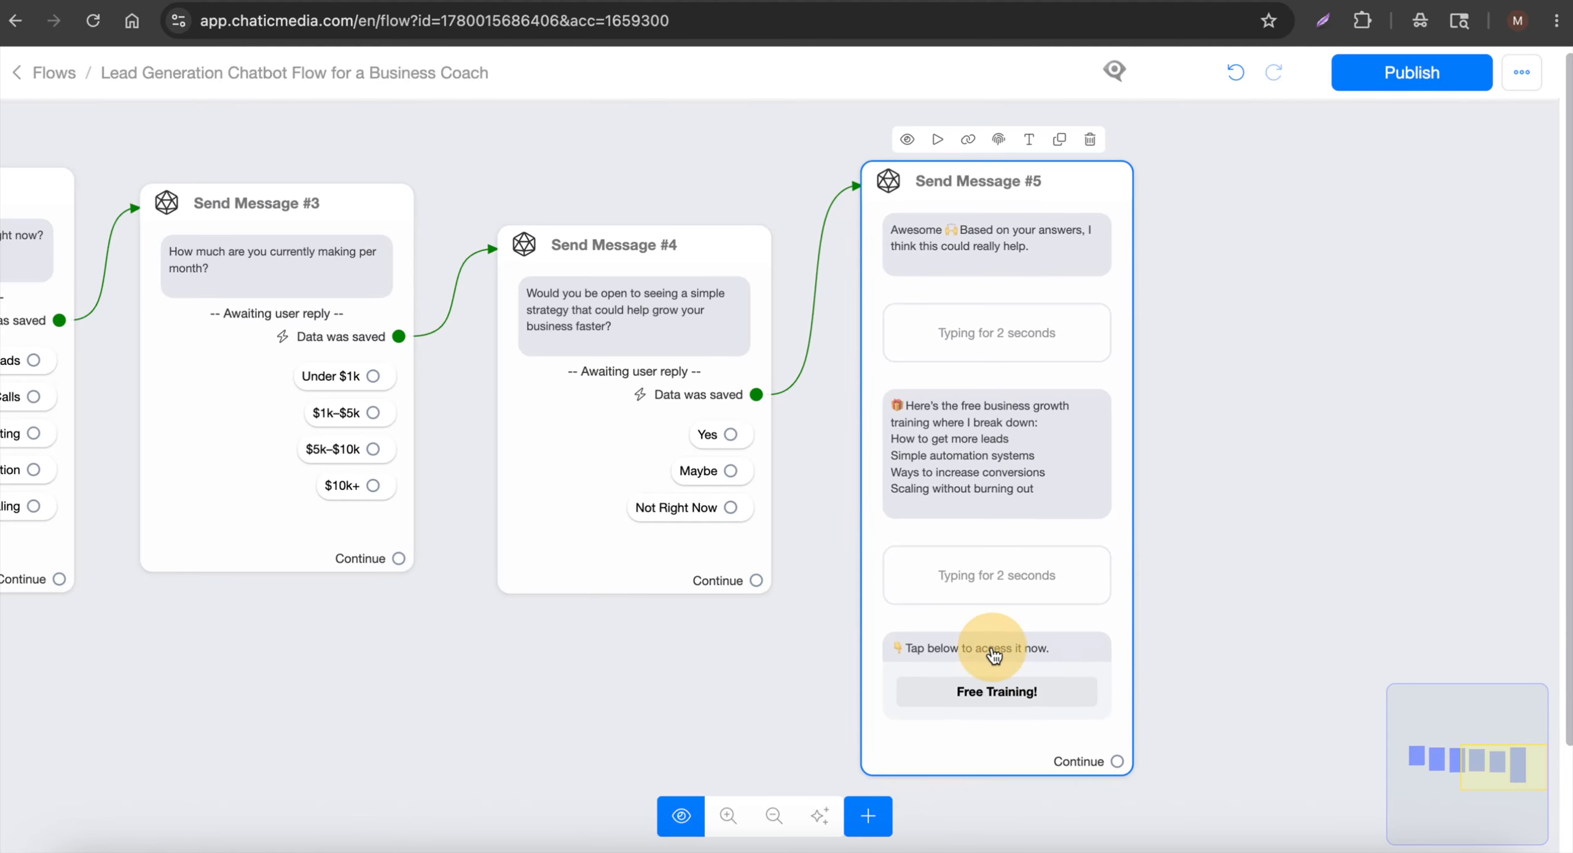
pyautogui.click(709, 554)
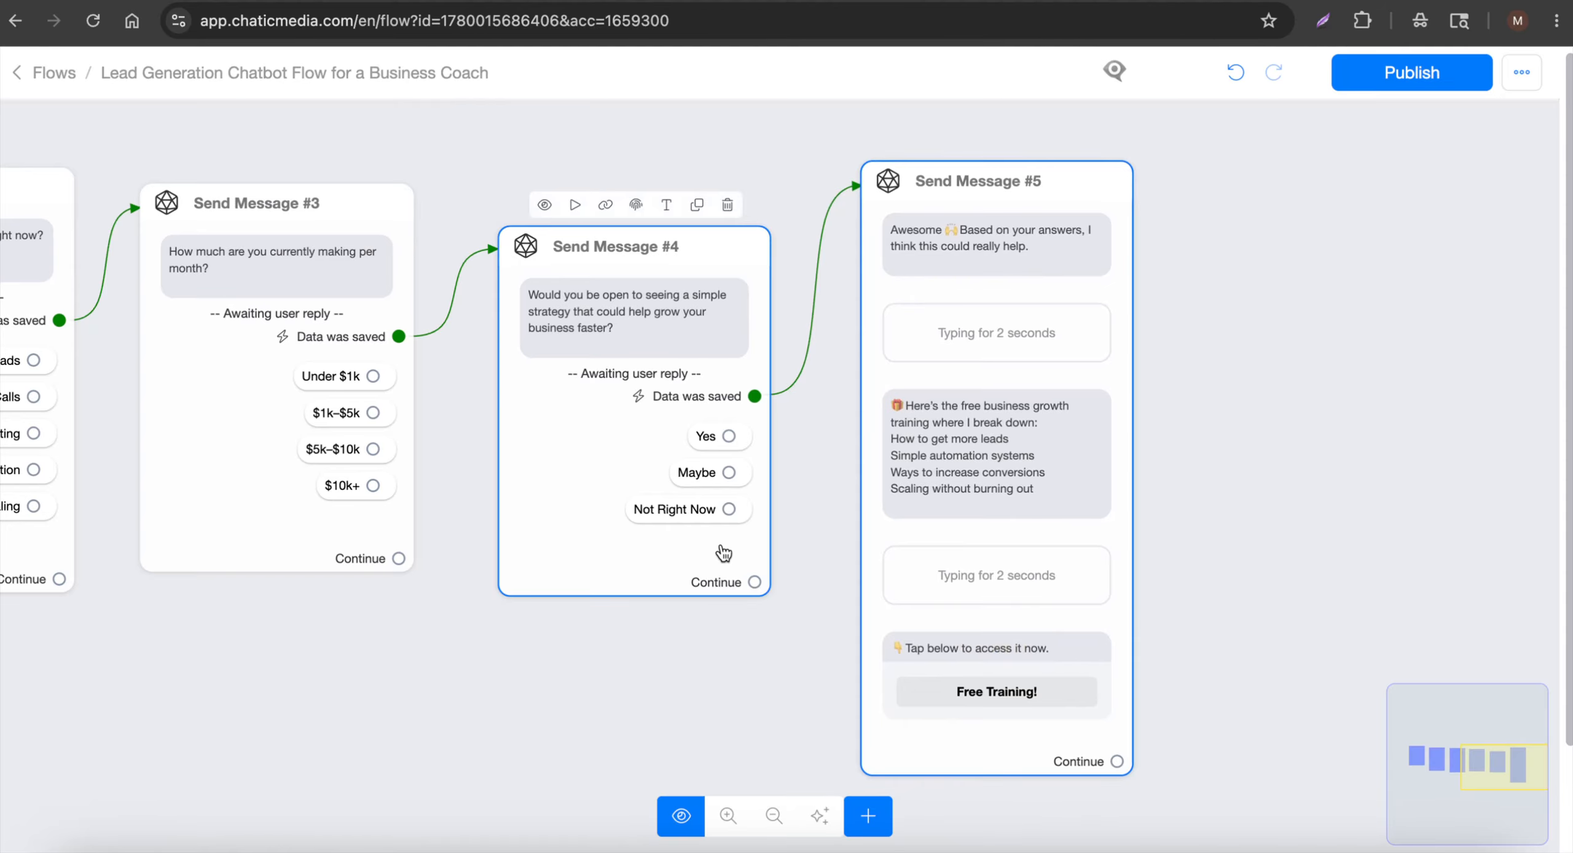
# Create an Actions #1 step with Inbox > Assign Conversation to an Admin beside Send Message #5
pyautogui.click(867, 815)
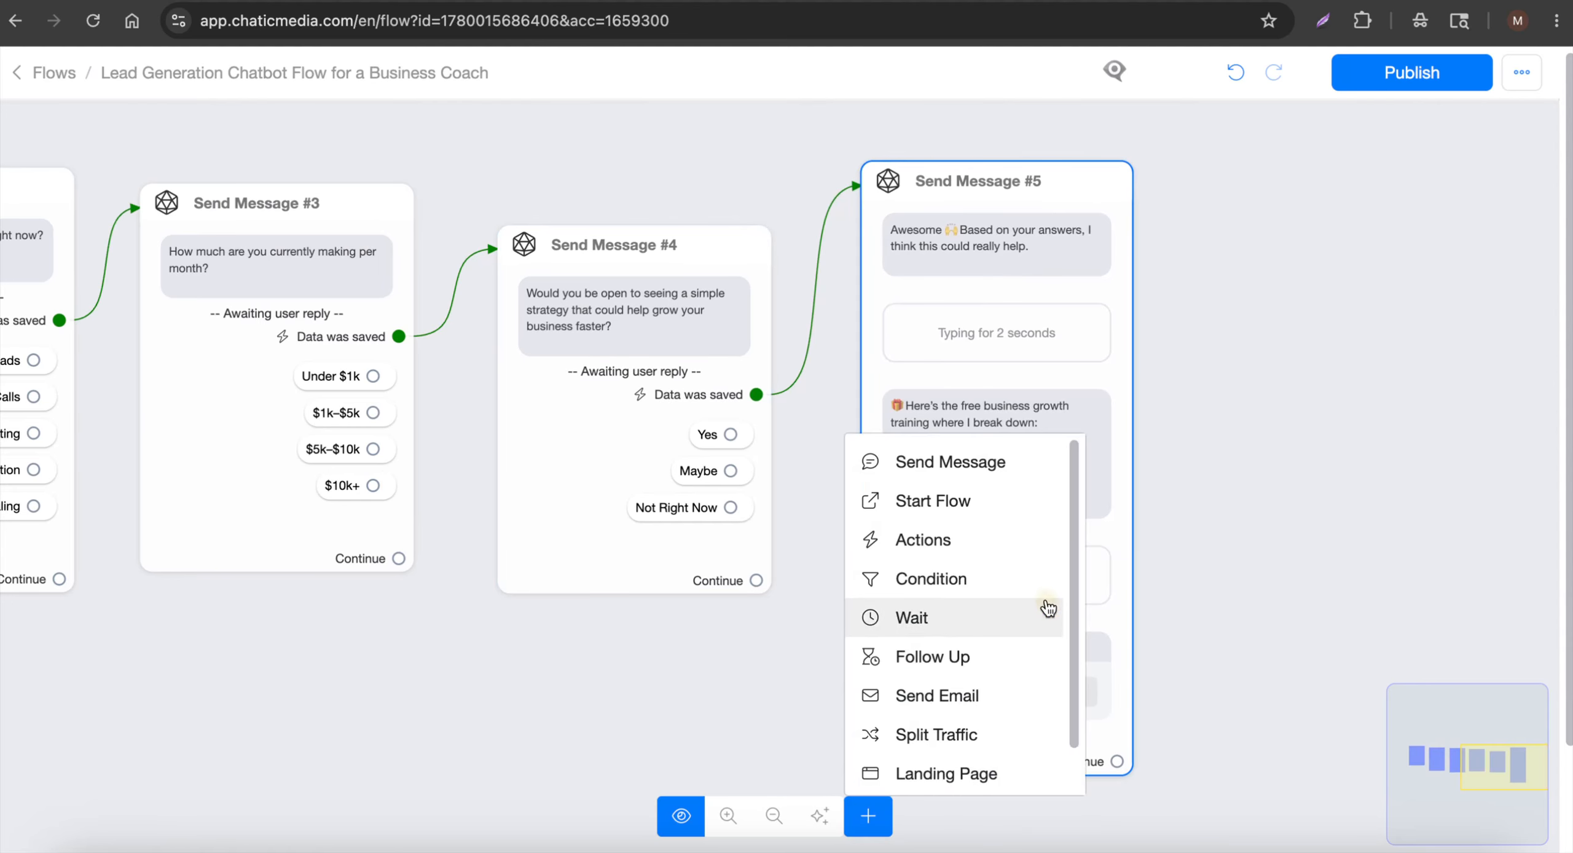
pyautogui.click(959, 538)
pyautogui.click(1290, 571)
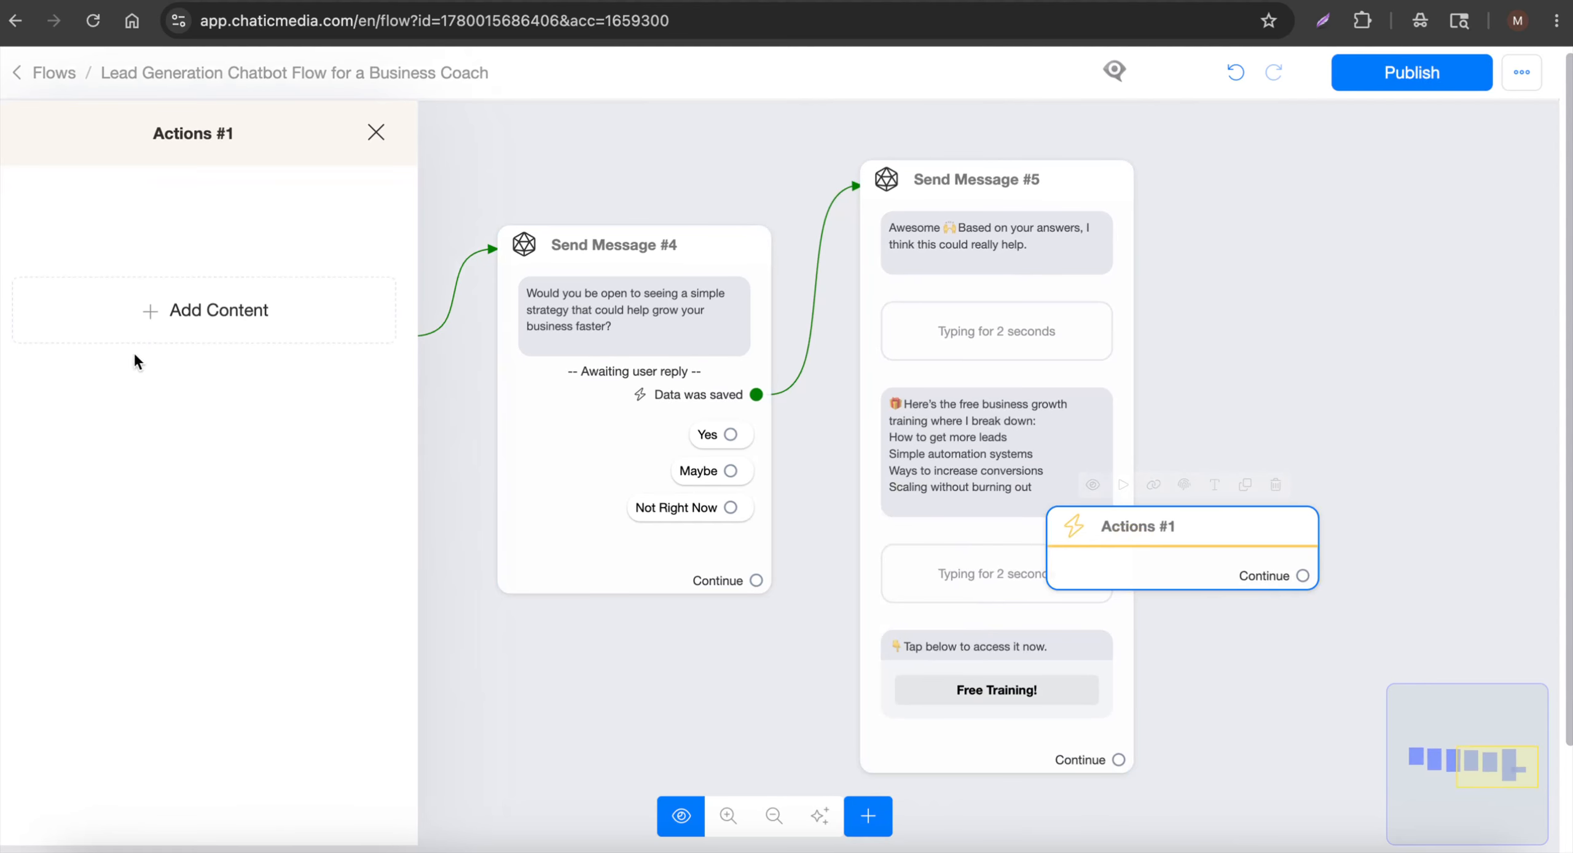
pyautogui.click(108, 342)
pyautogui.click(98, 373)
pyautogui.click(375, 146)
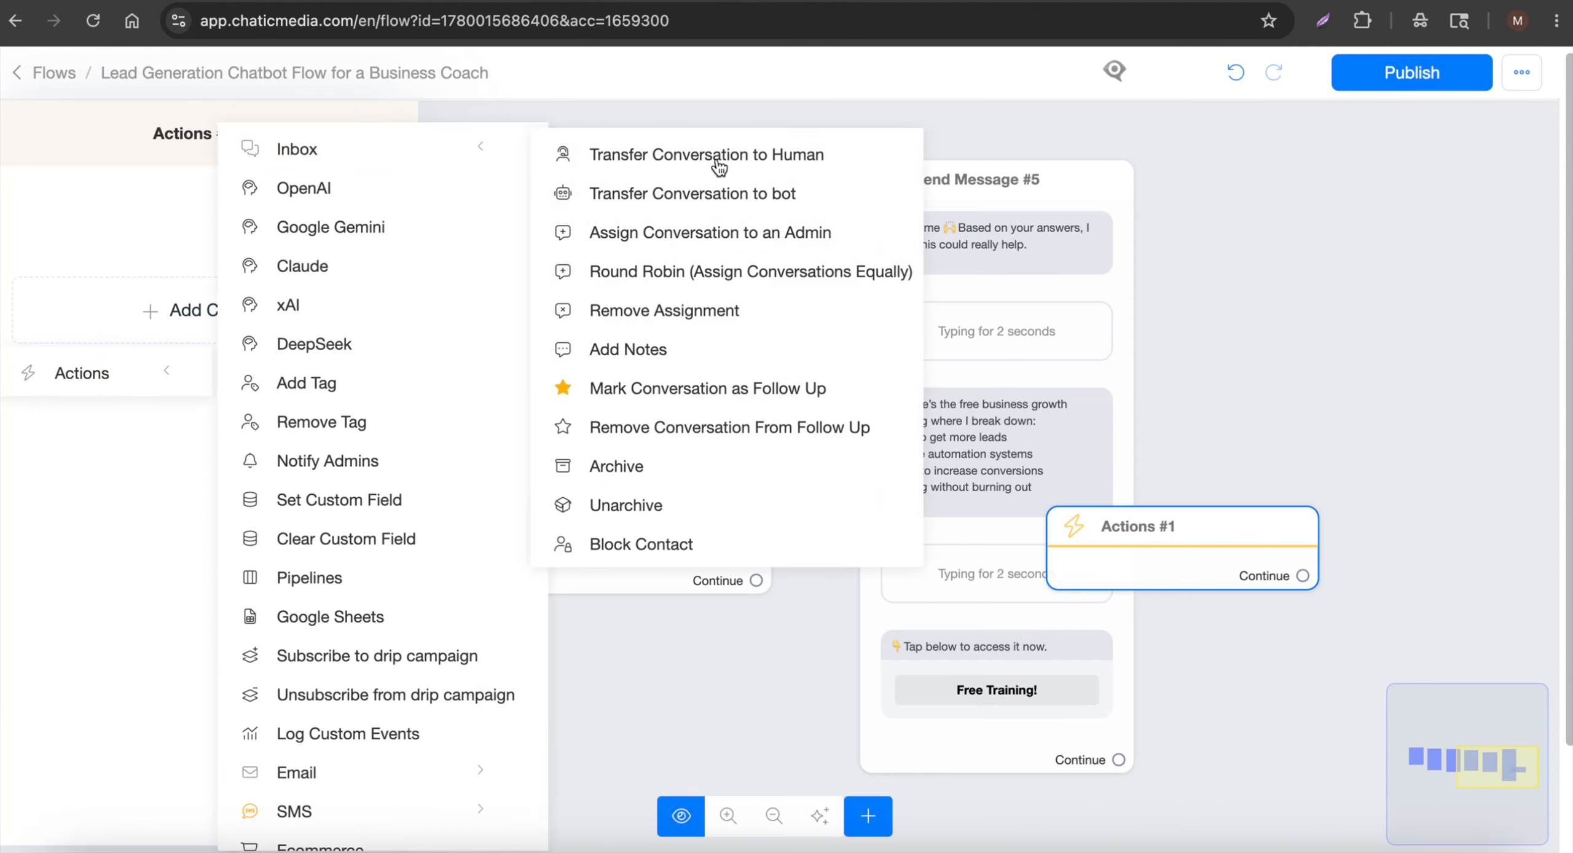
pyautogui.click(683, 244)
pyautogui.click(1230, 637)
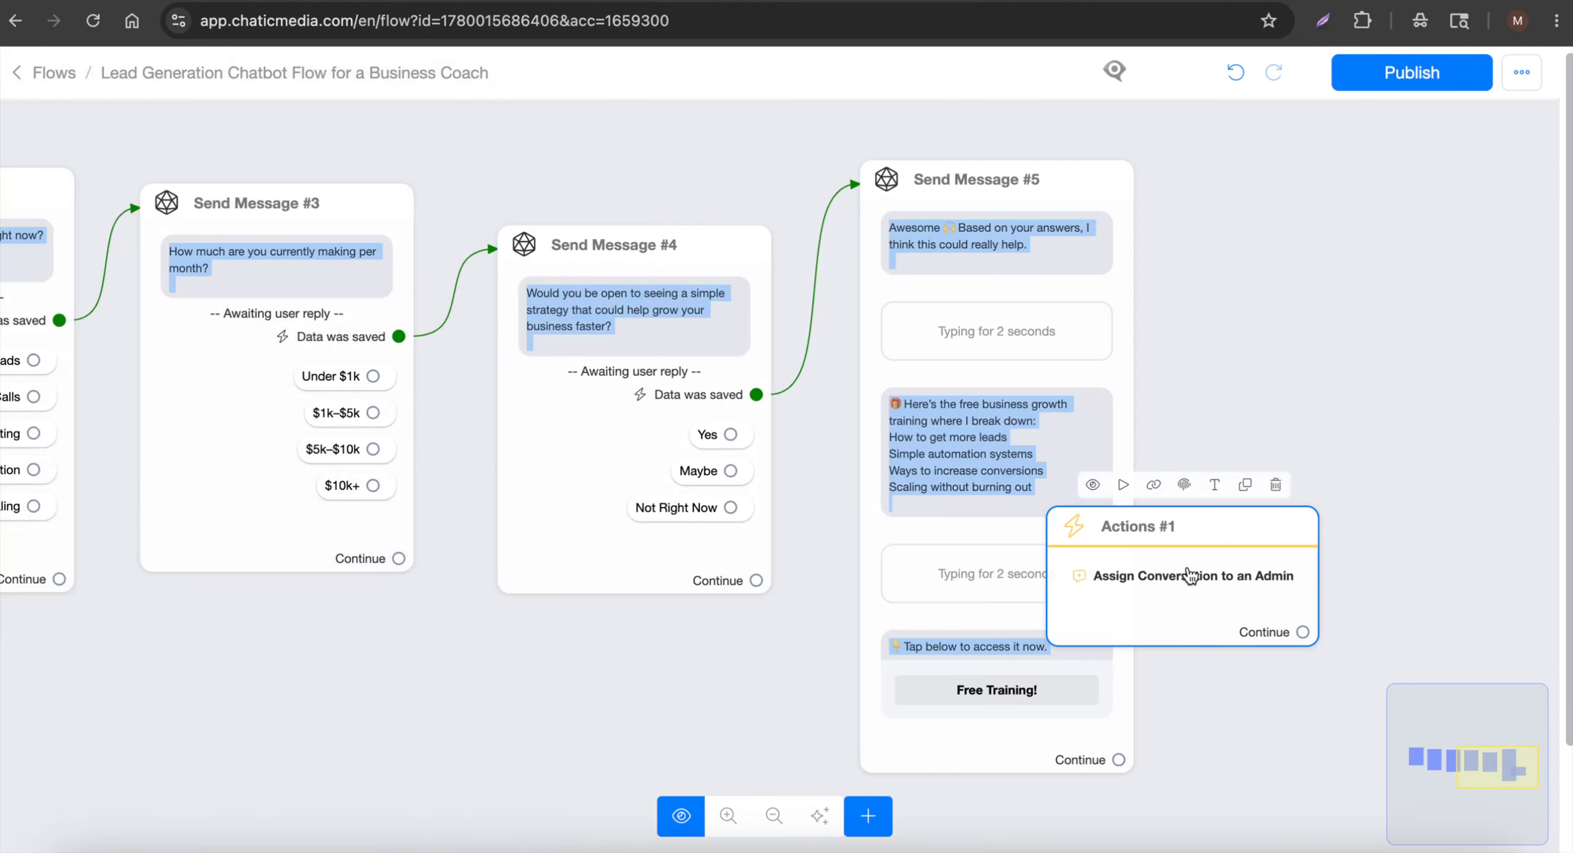
pyautogui.moveTo(1193, 574); pyautogui.dragTo(1337, 483)
pyautogui.click(1357, 637)
# Connect Send Message #5's Continue to Actions #1 and choose the admin to assign
pyautogui.click(92, 20)
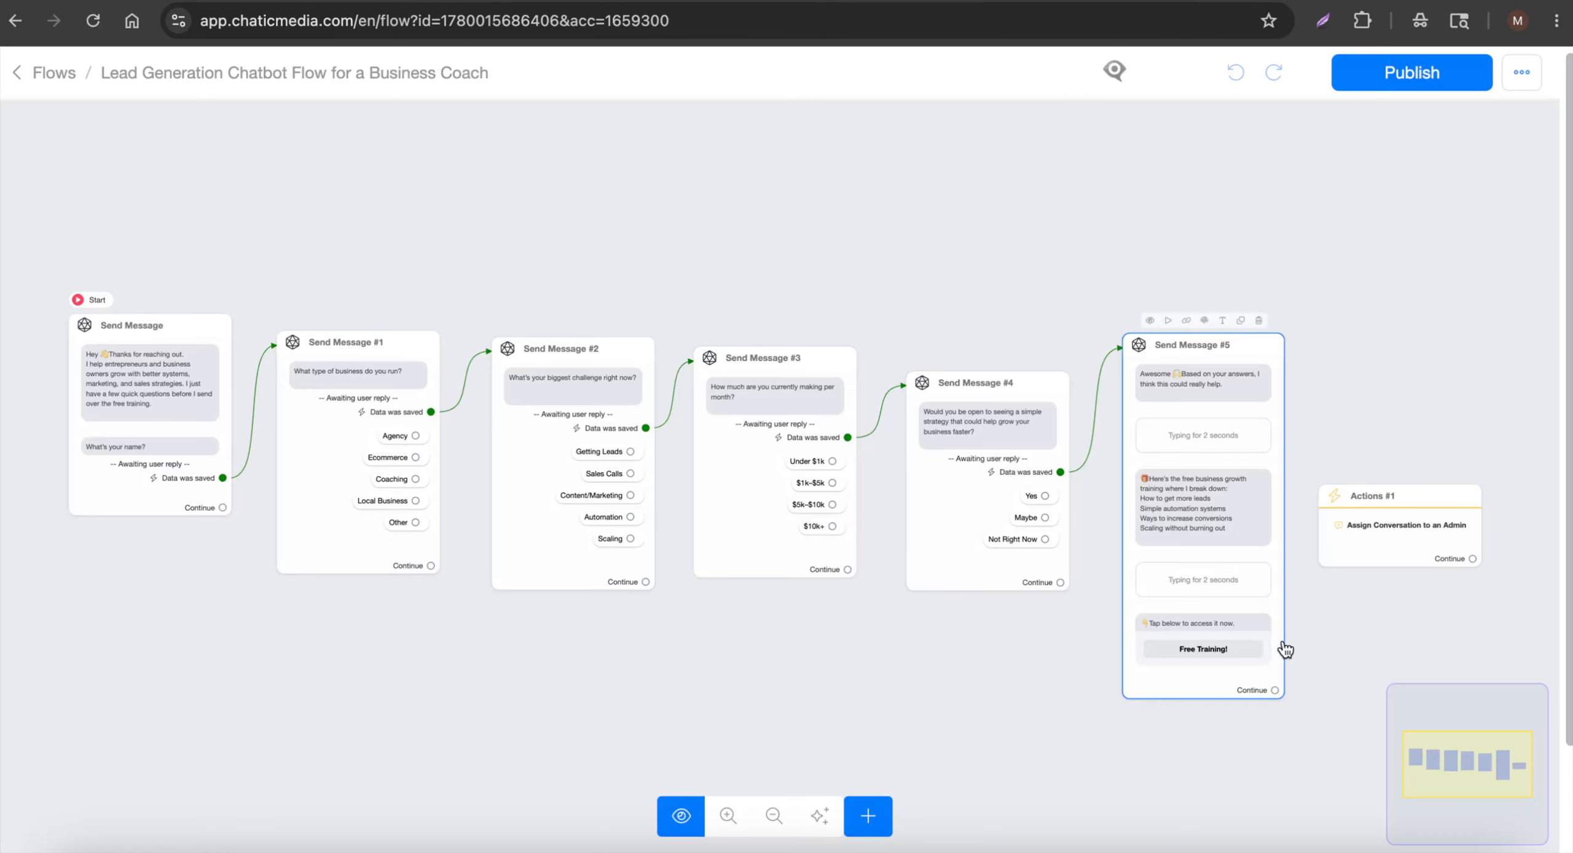
pyautogui.scroll(5, 1133, 615)
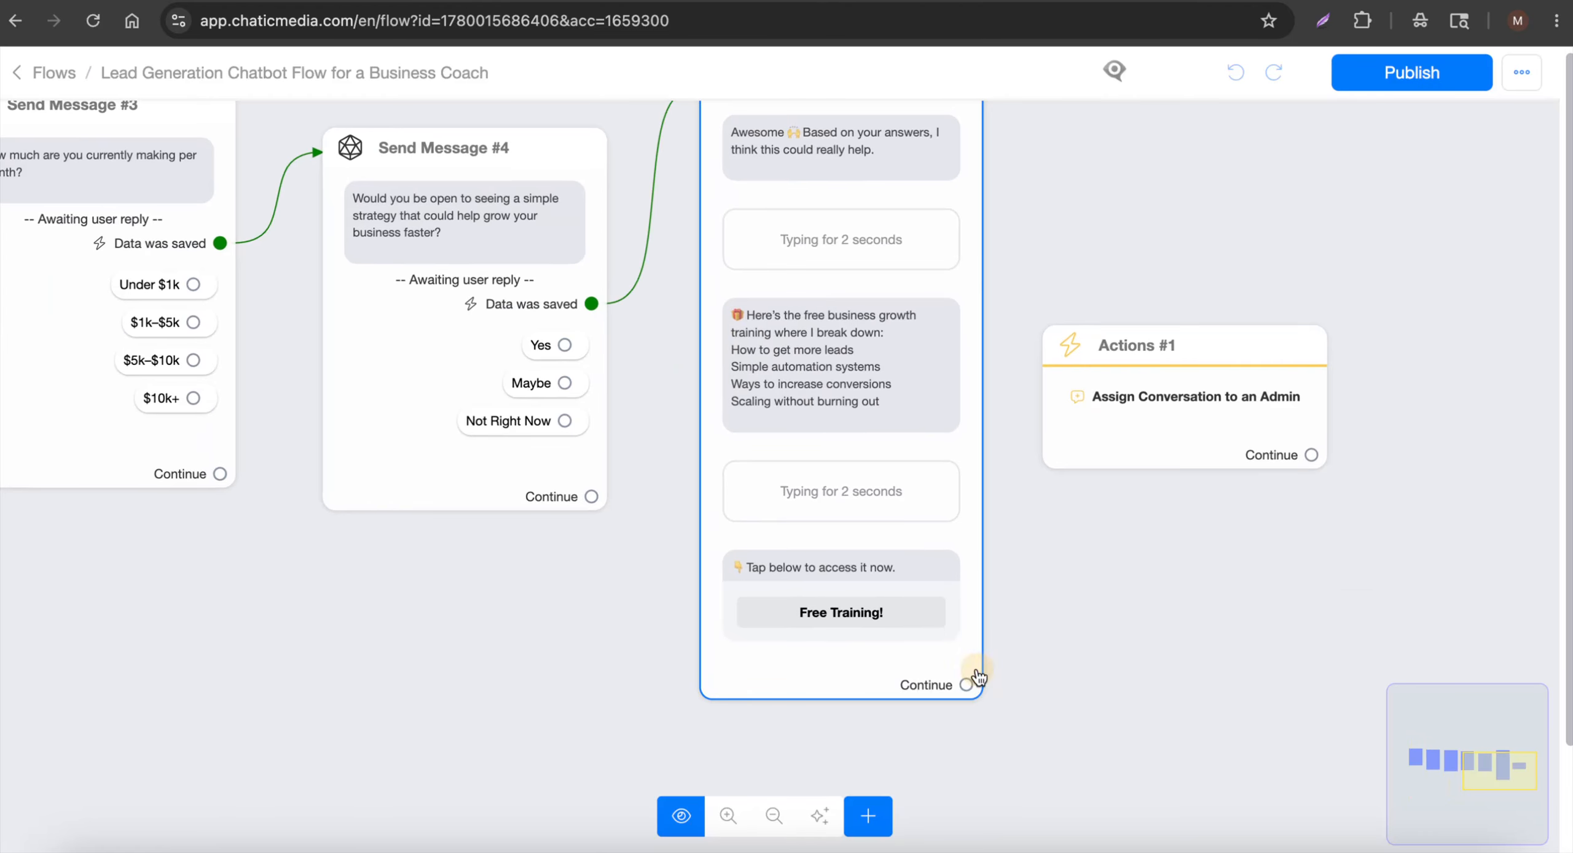
pyautogui.moveTo(968, 684); pyautogui.dragTo(1302, 528)
pyautogui.click(1302, 528)
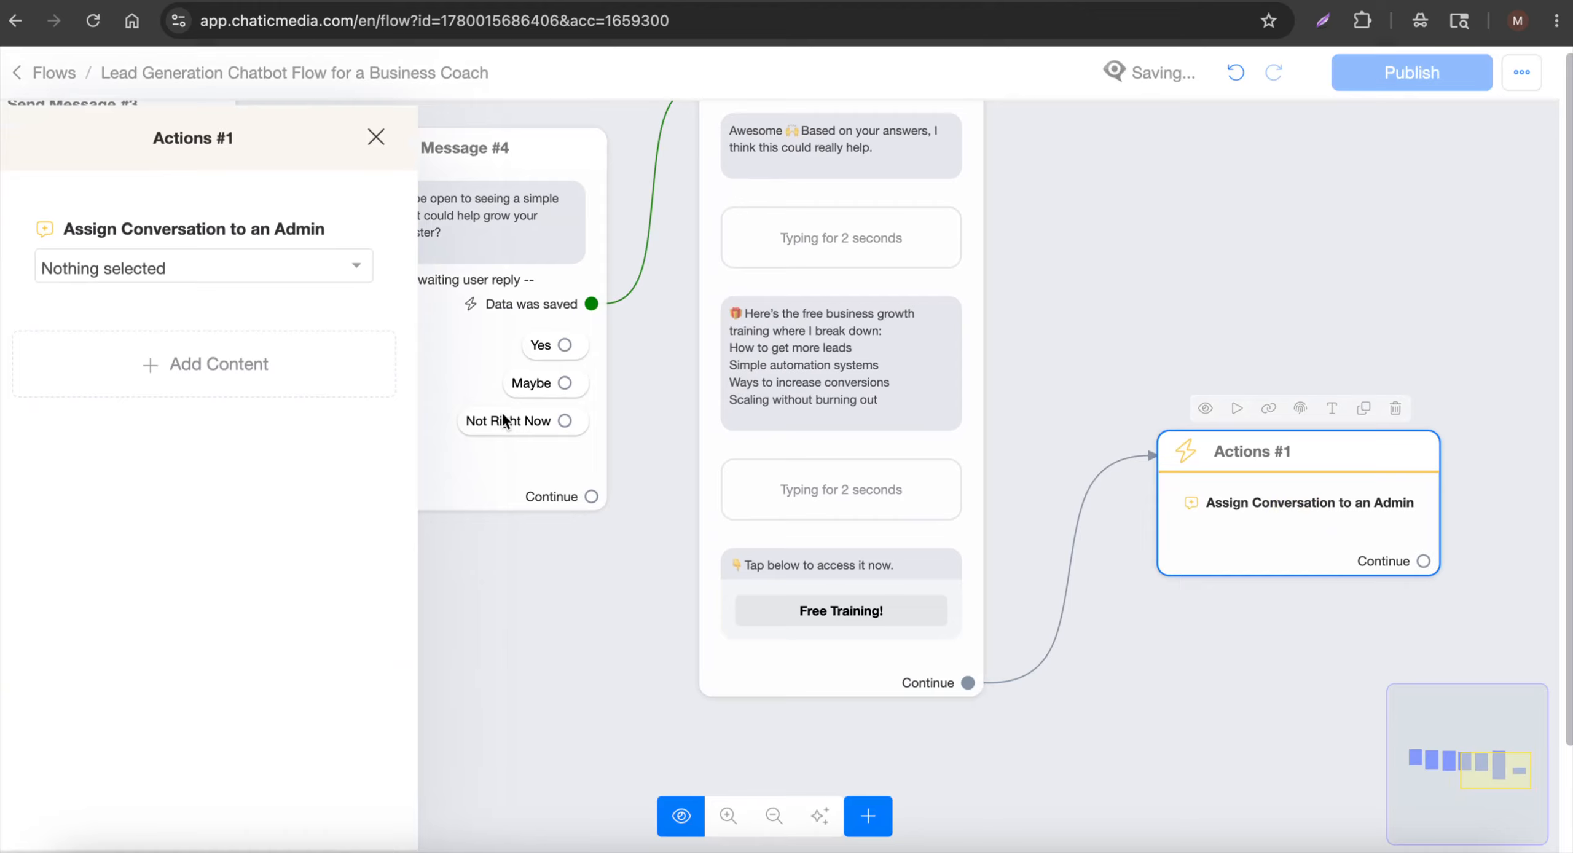
pyautogui.click(235, 266)
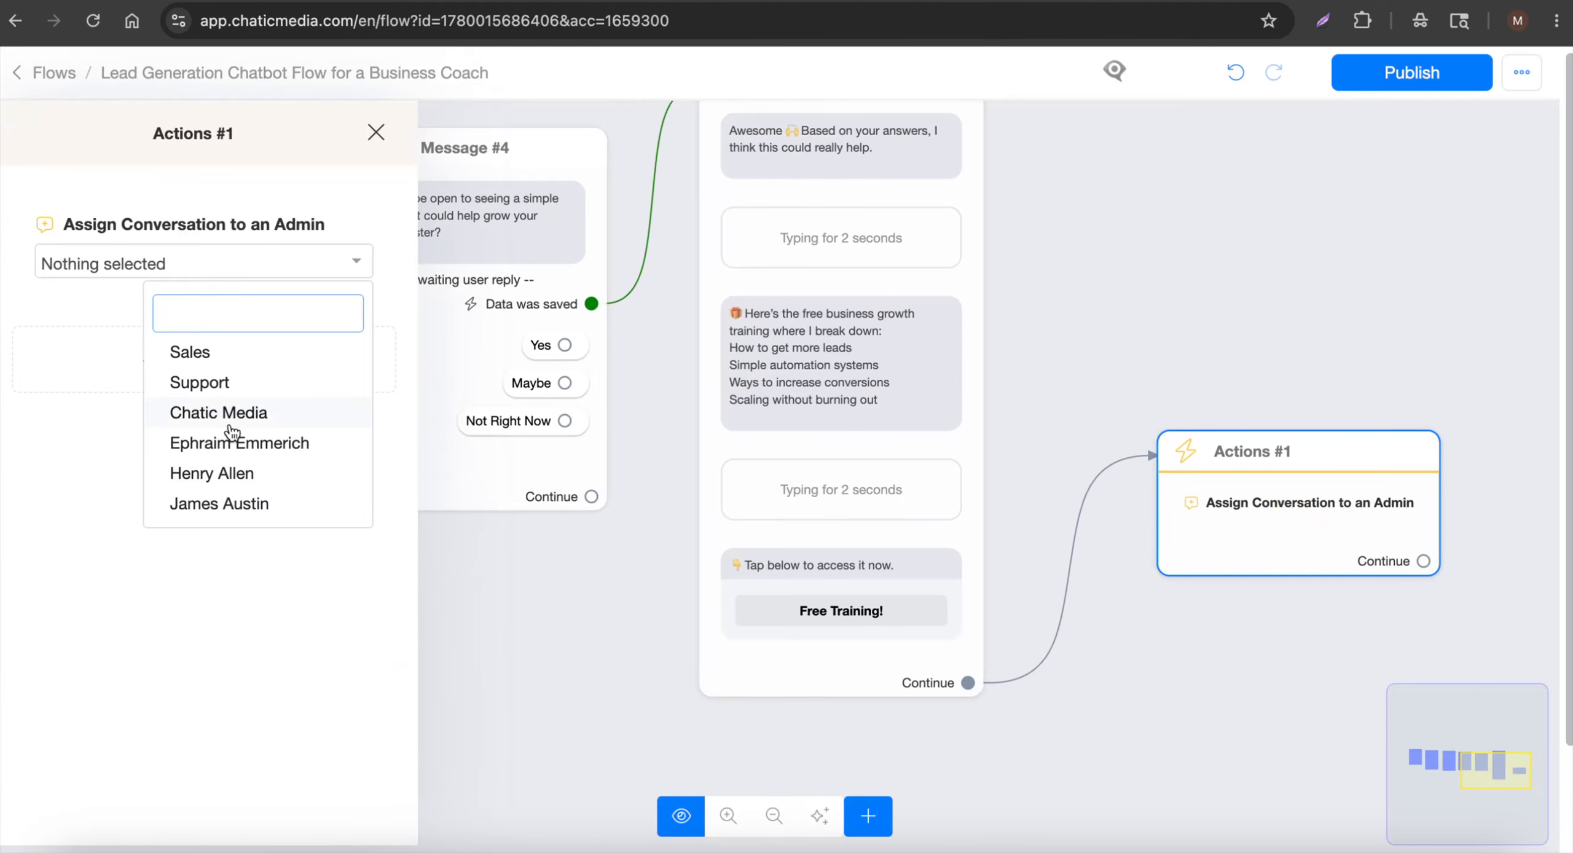
pyautogui.click(232, 484)
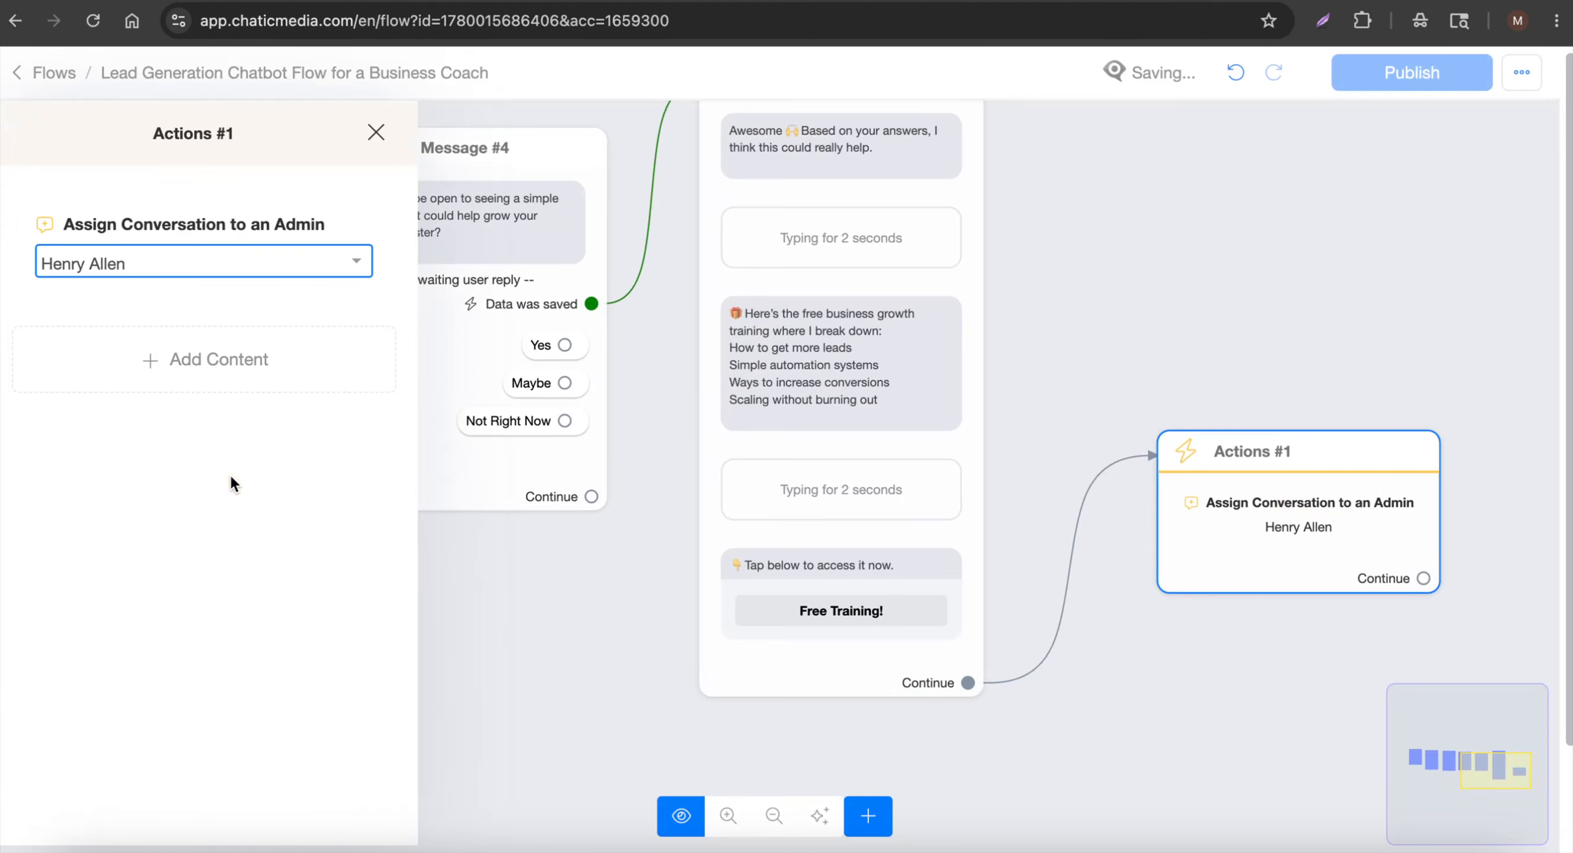
pyautogui.click(1318, 238)
# Publish the updated flow and return to the Flows list
pyautogui.scroll(-2, 1318, 239)
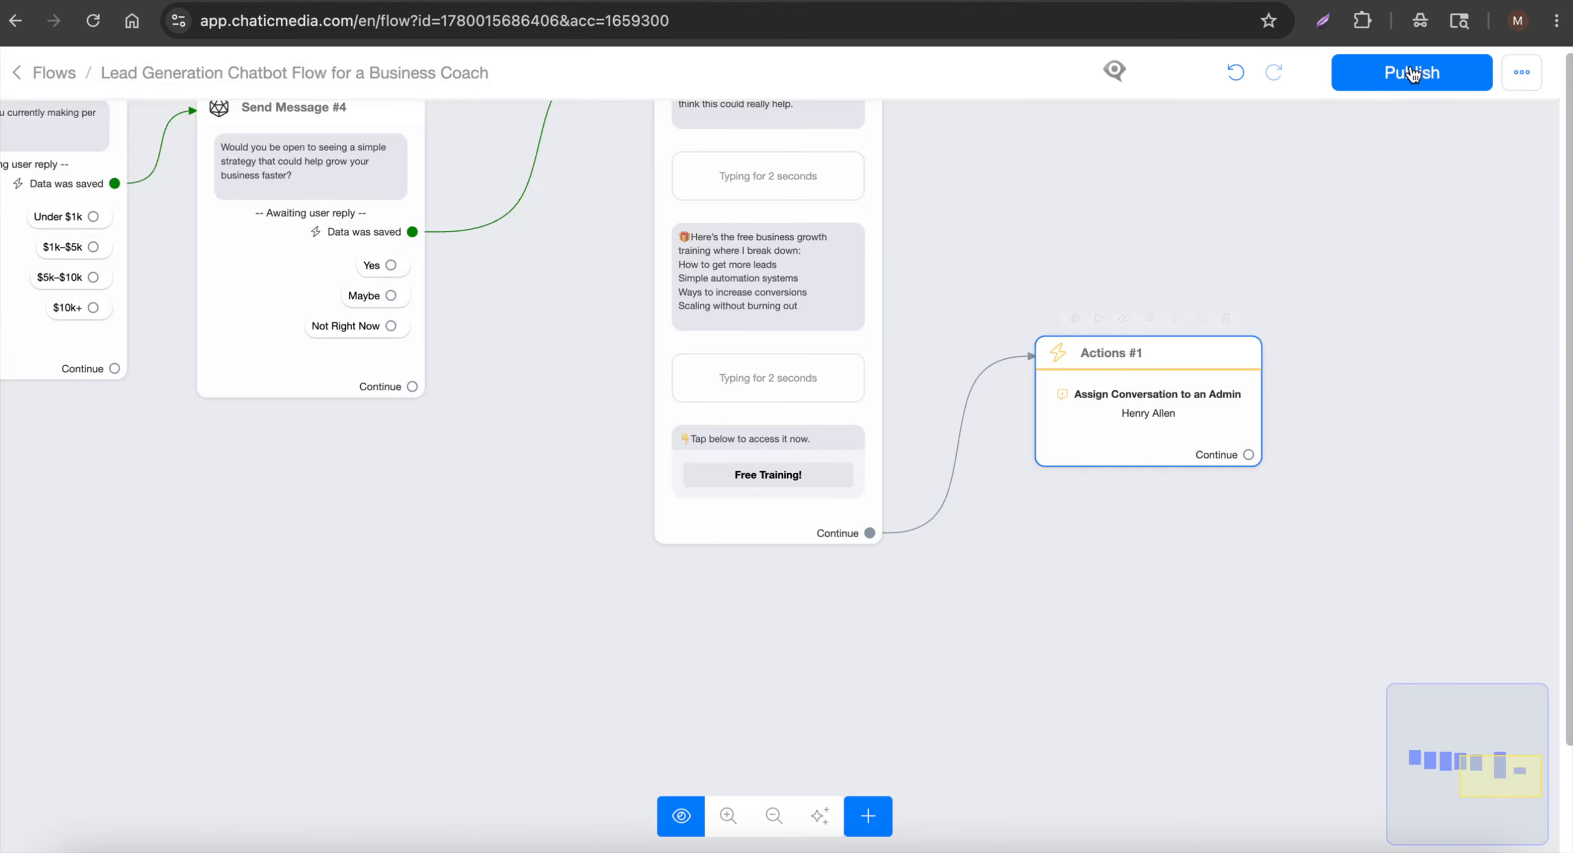
pyautogui.click(1412, 73)
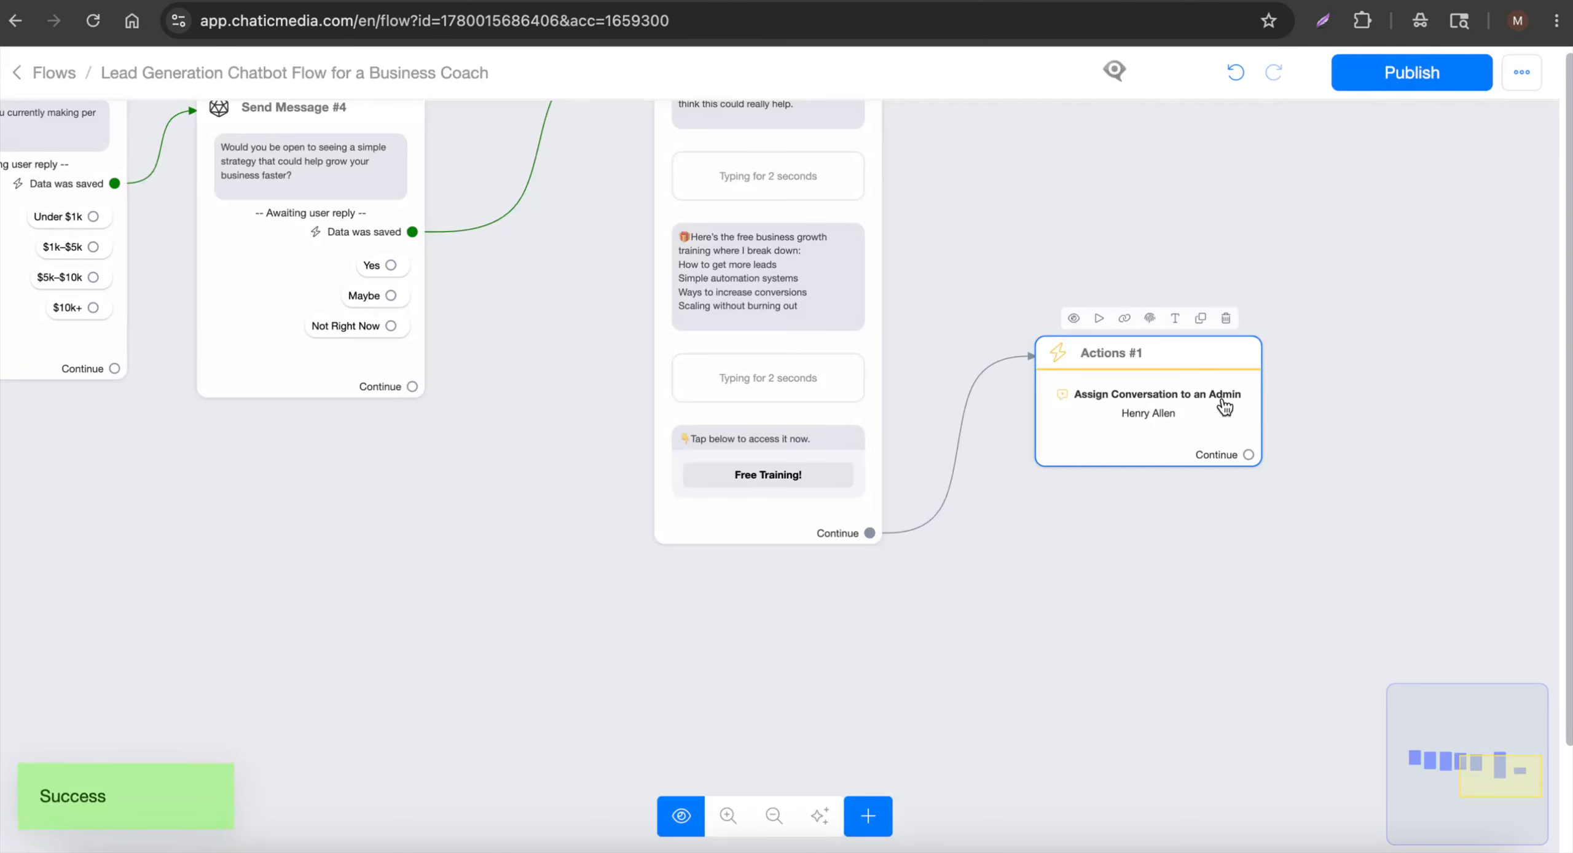
pyautogui.scroll(-3, 1223, 404)
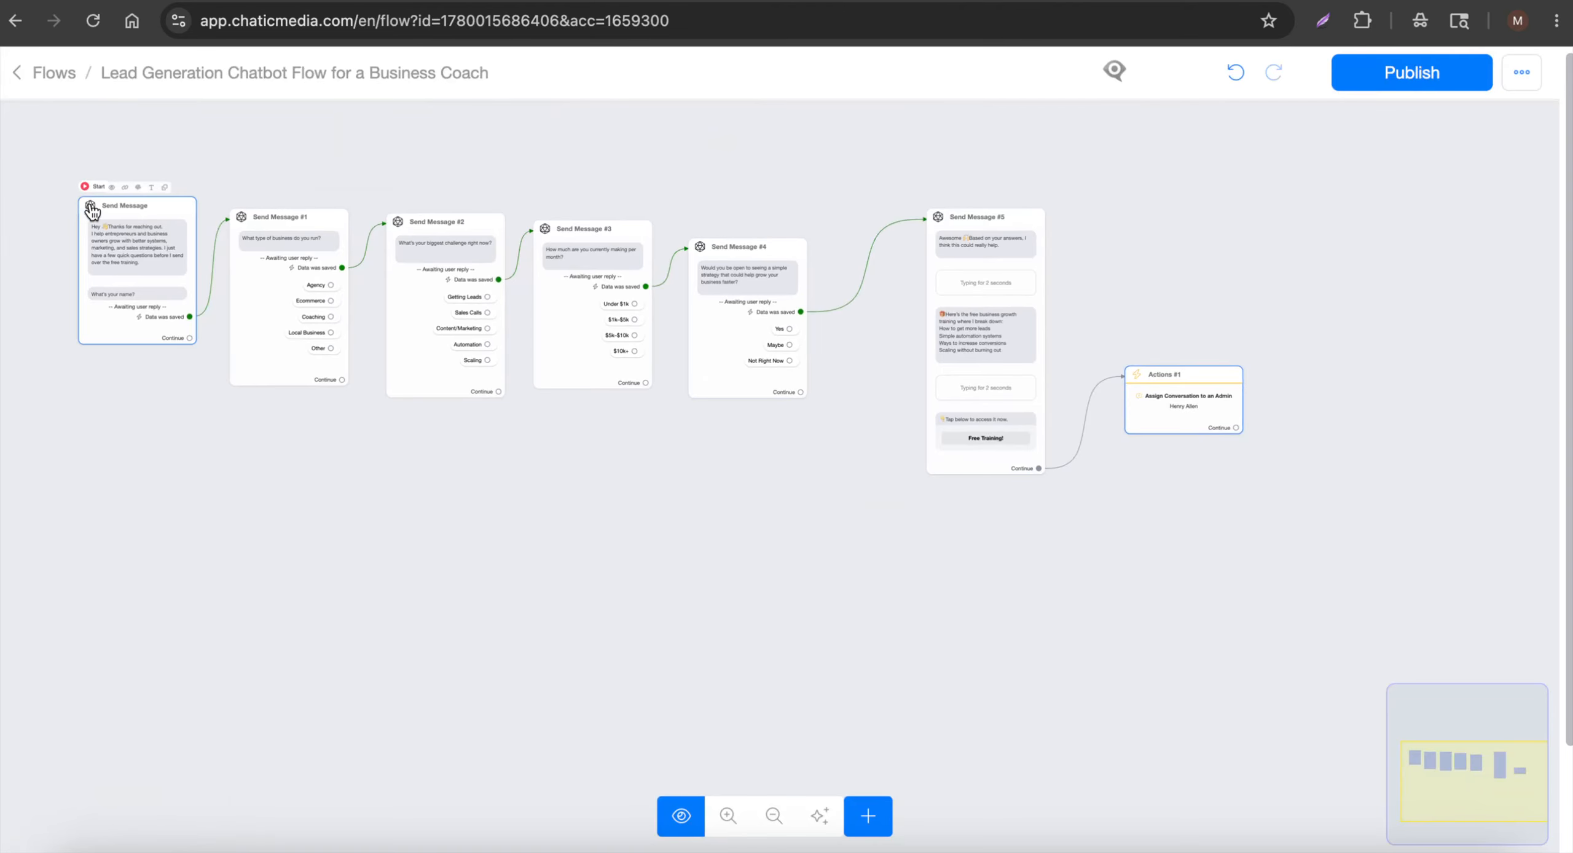
pyautogui.click(62, 77)
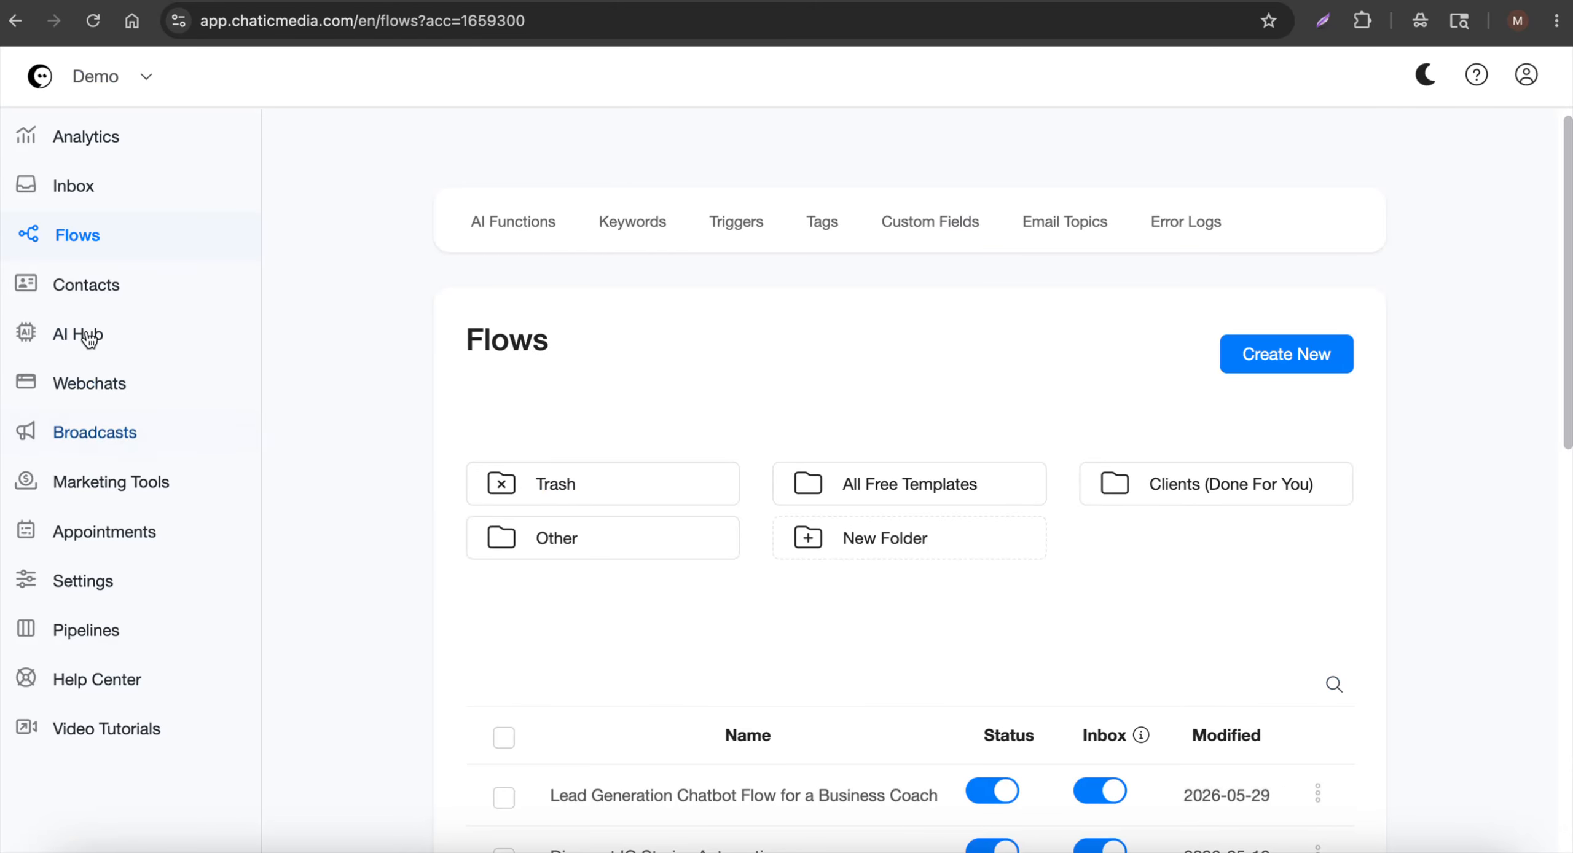
# Create a Training keyword that replies with the Lead Generation Chatbot Flow for a Business Coach
pyautogui.click(611, 229)
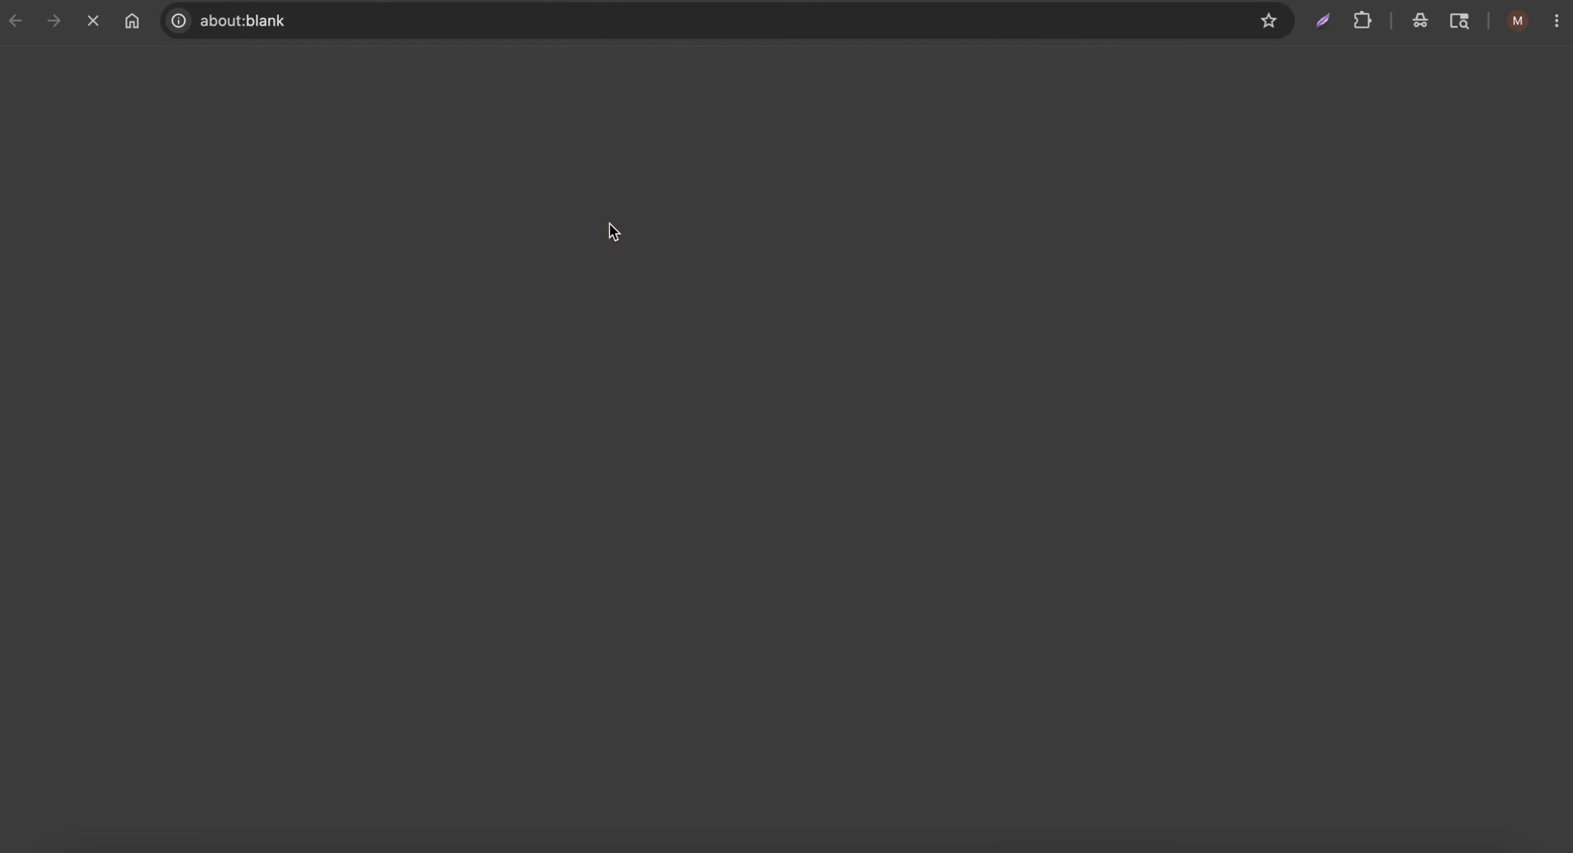
pyautogui.click(1303, 281)
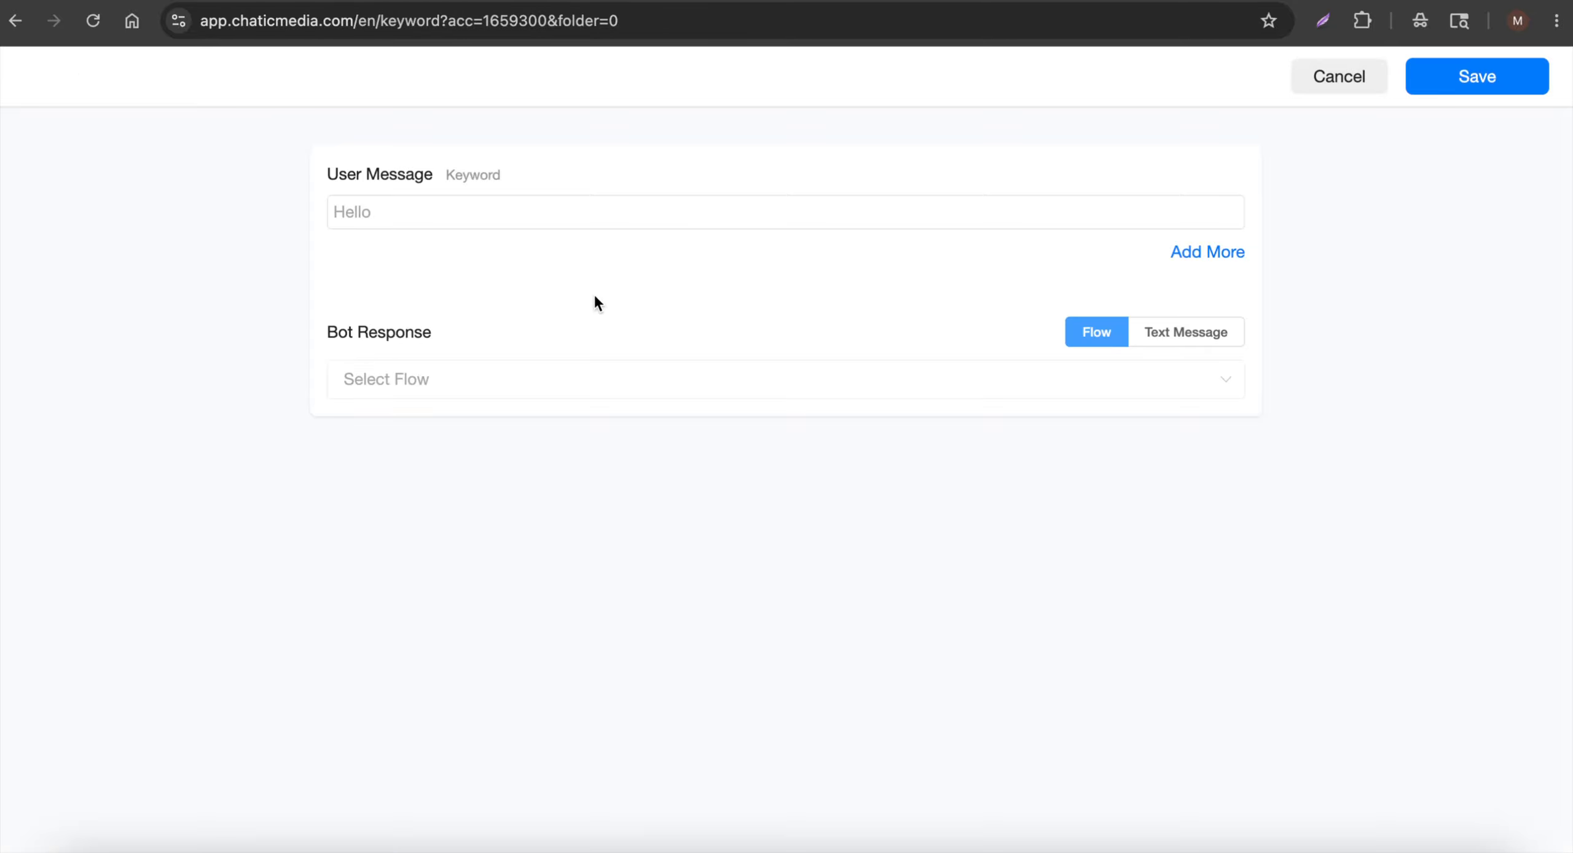
pyautogui.click(461, 225)
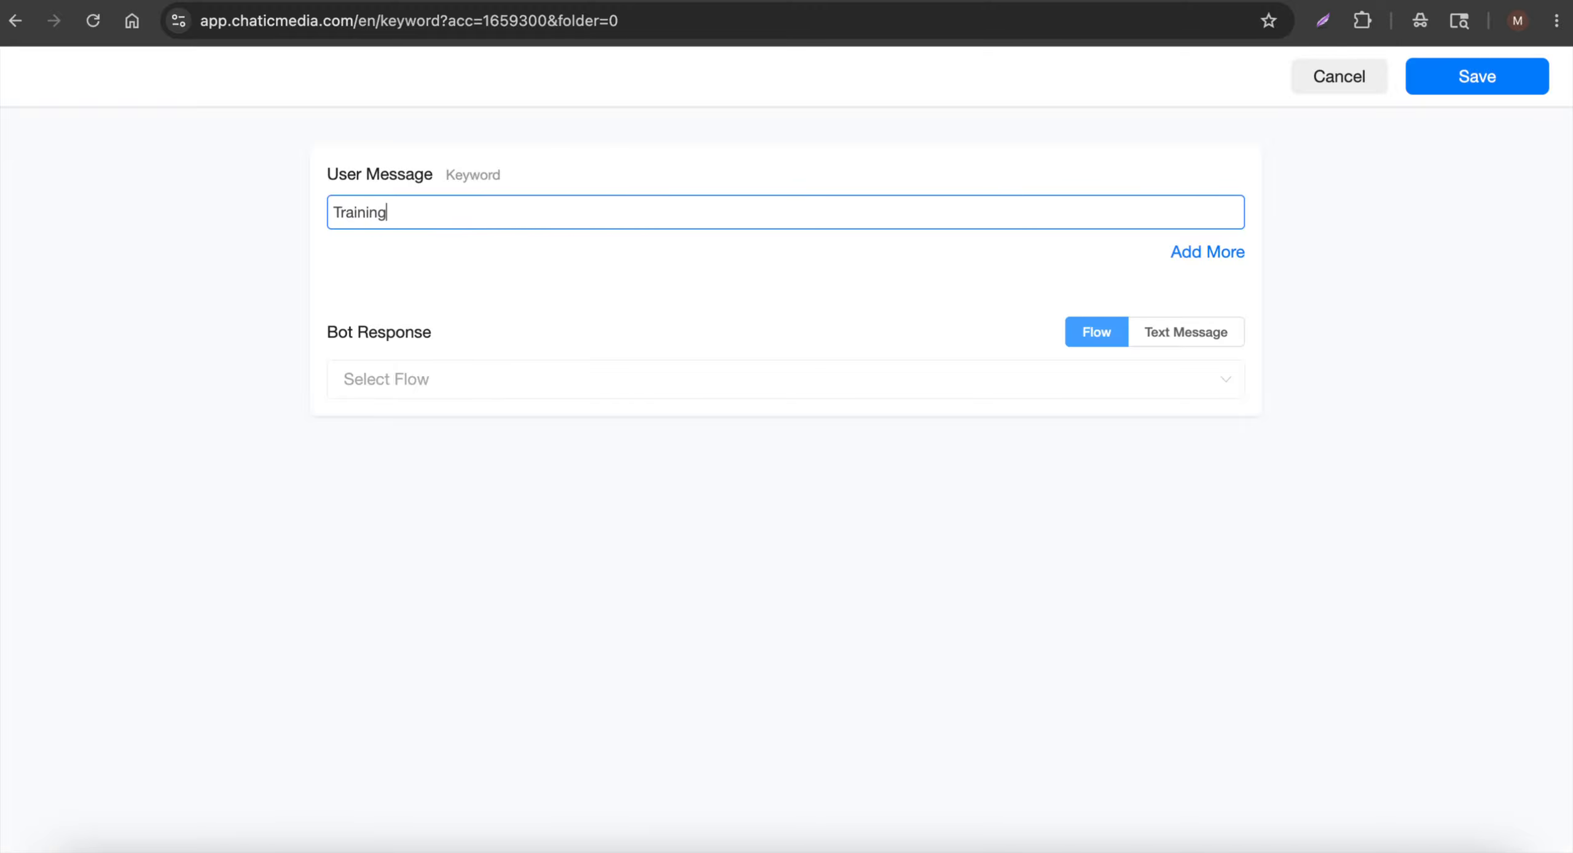
pyautogui.doubleClick(340, 217)
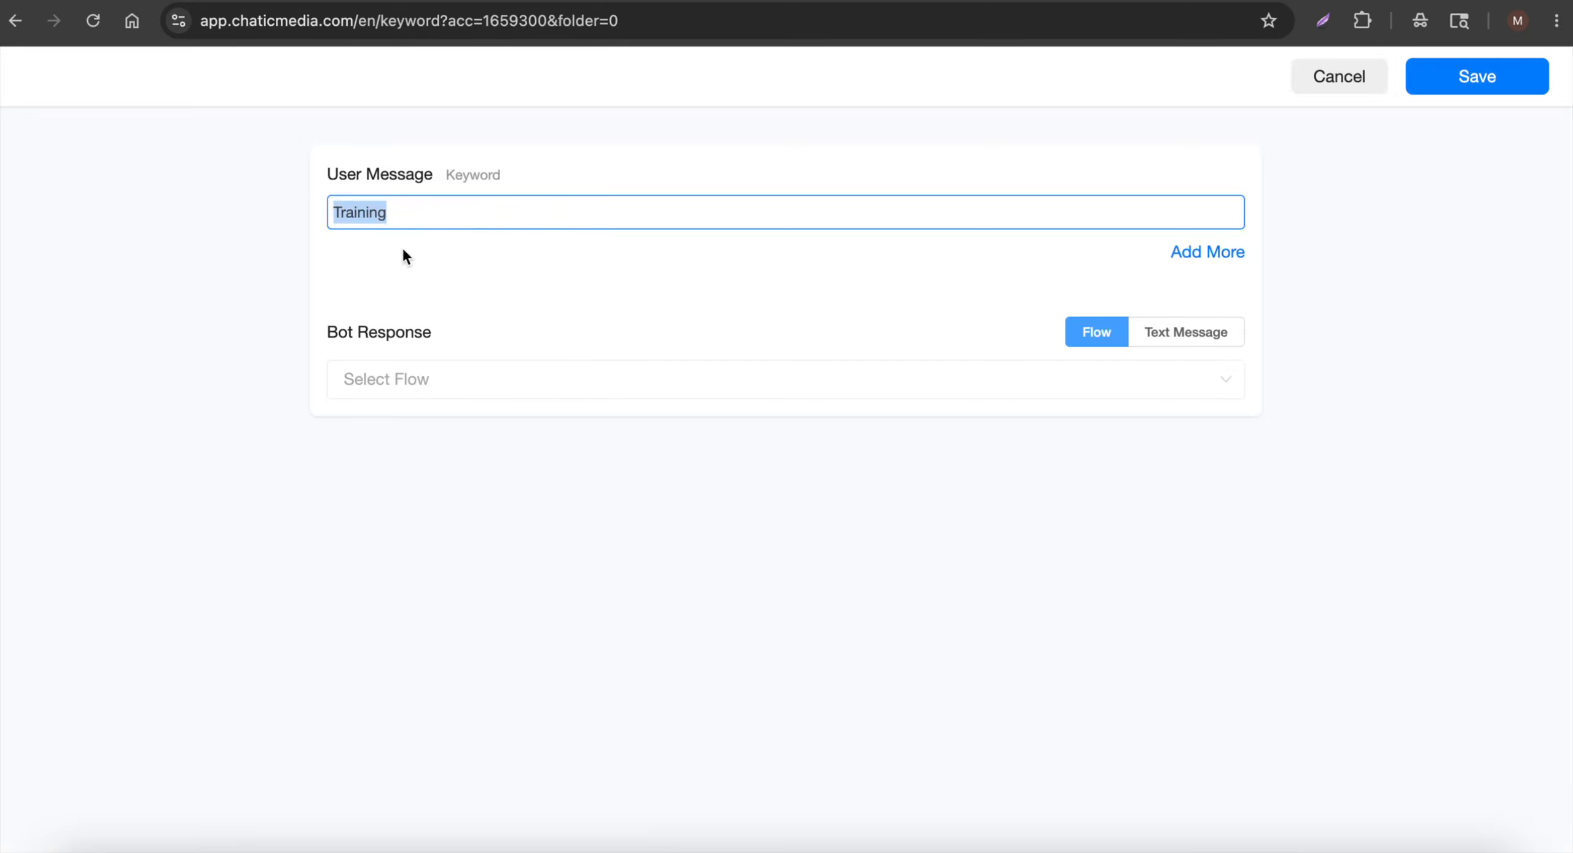
pyautogui.click(478, 398)
pyautogui.click(518, 438)
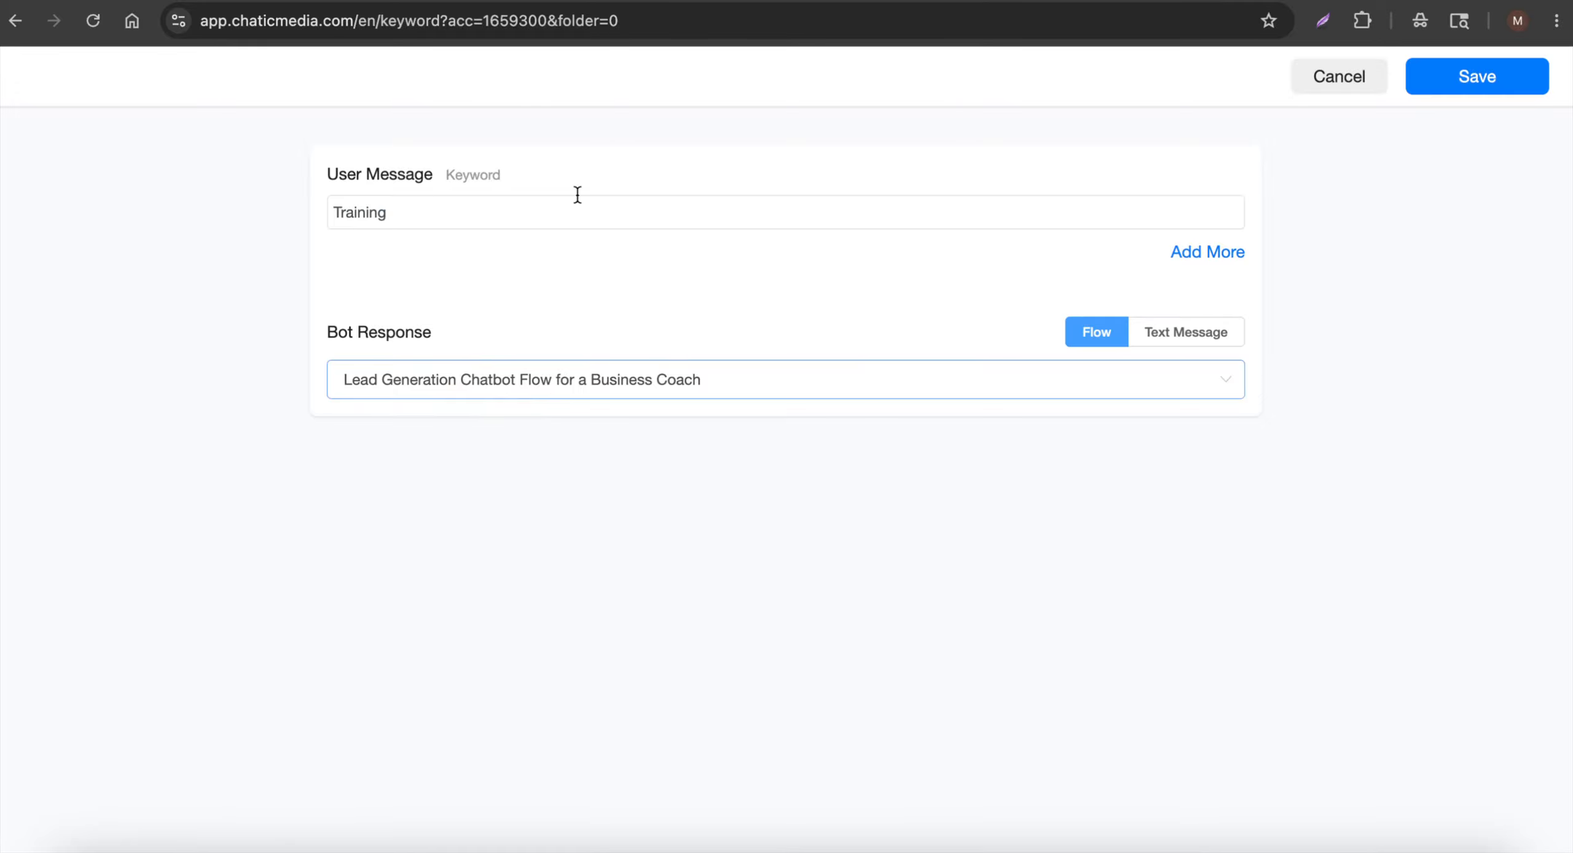
pyautogui.click(1533, 71)
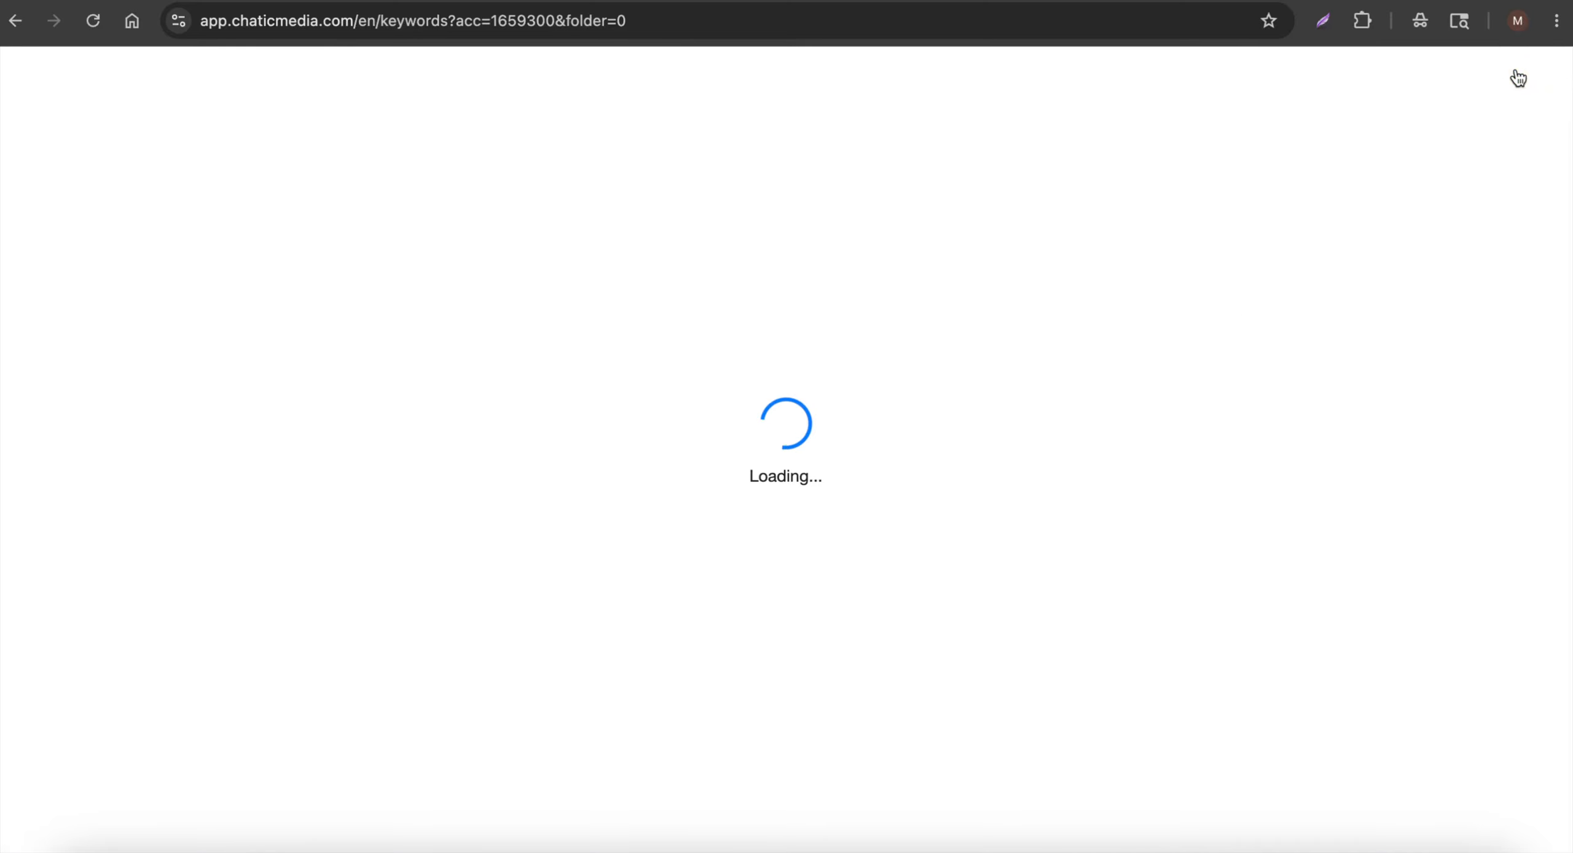
# Check page 2 of the keywords list for the new trigger, then open the Analytics dashboard
pyautogui.scroll(-10, 981, 532)
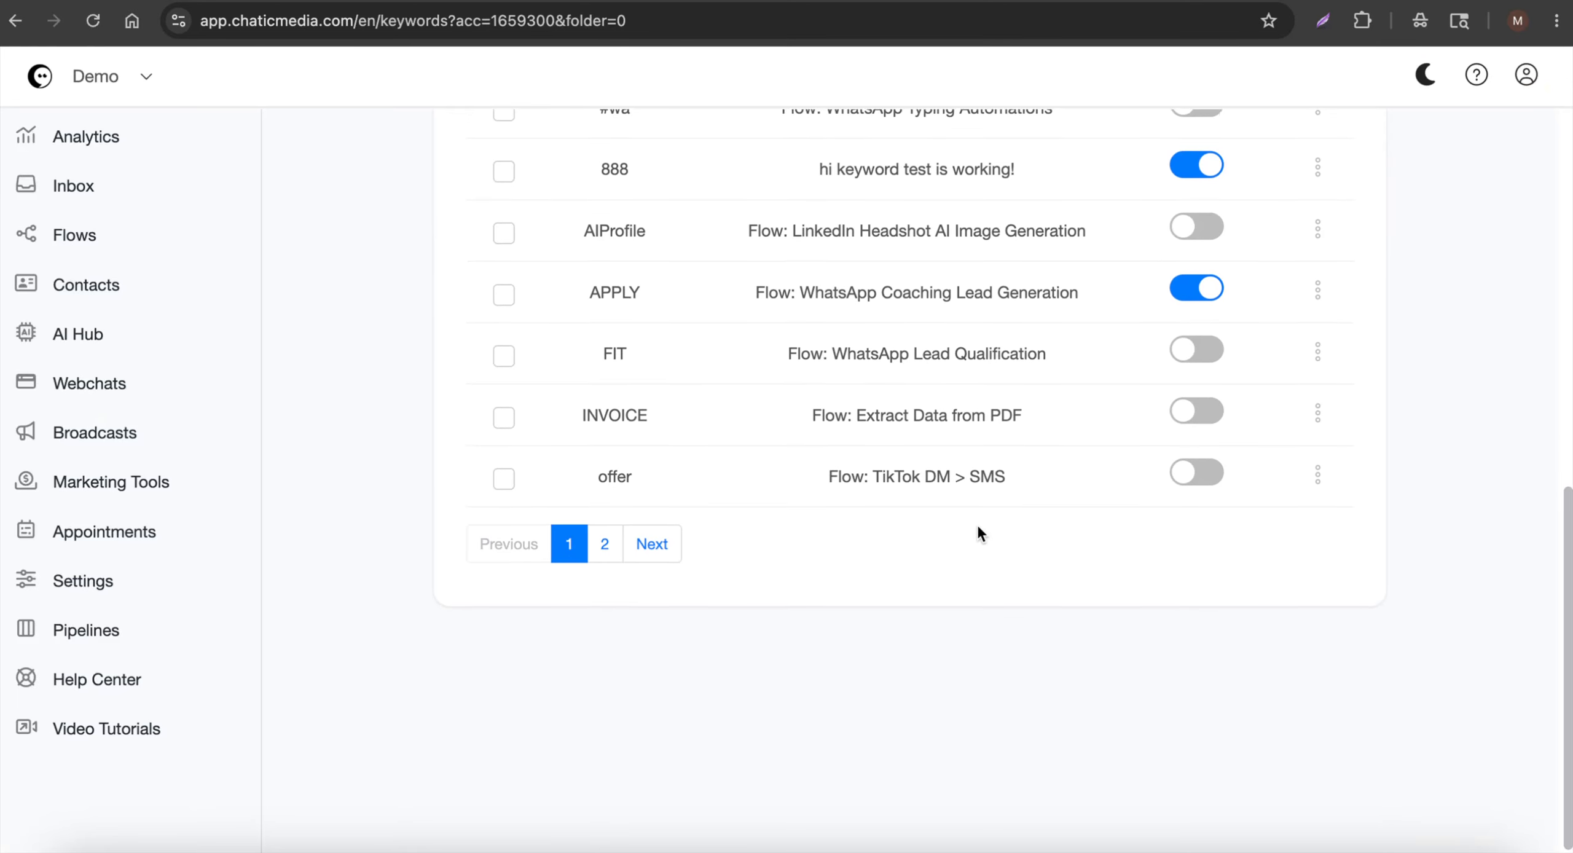
pyautogui.click(605, 662)
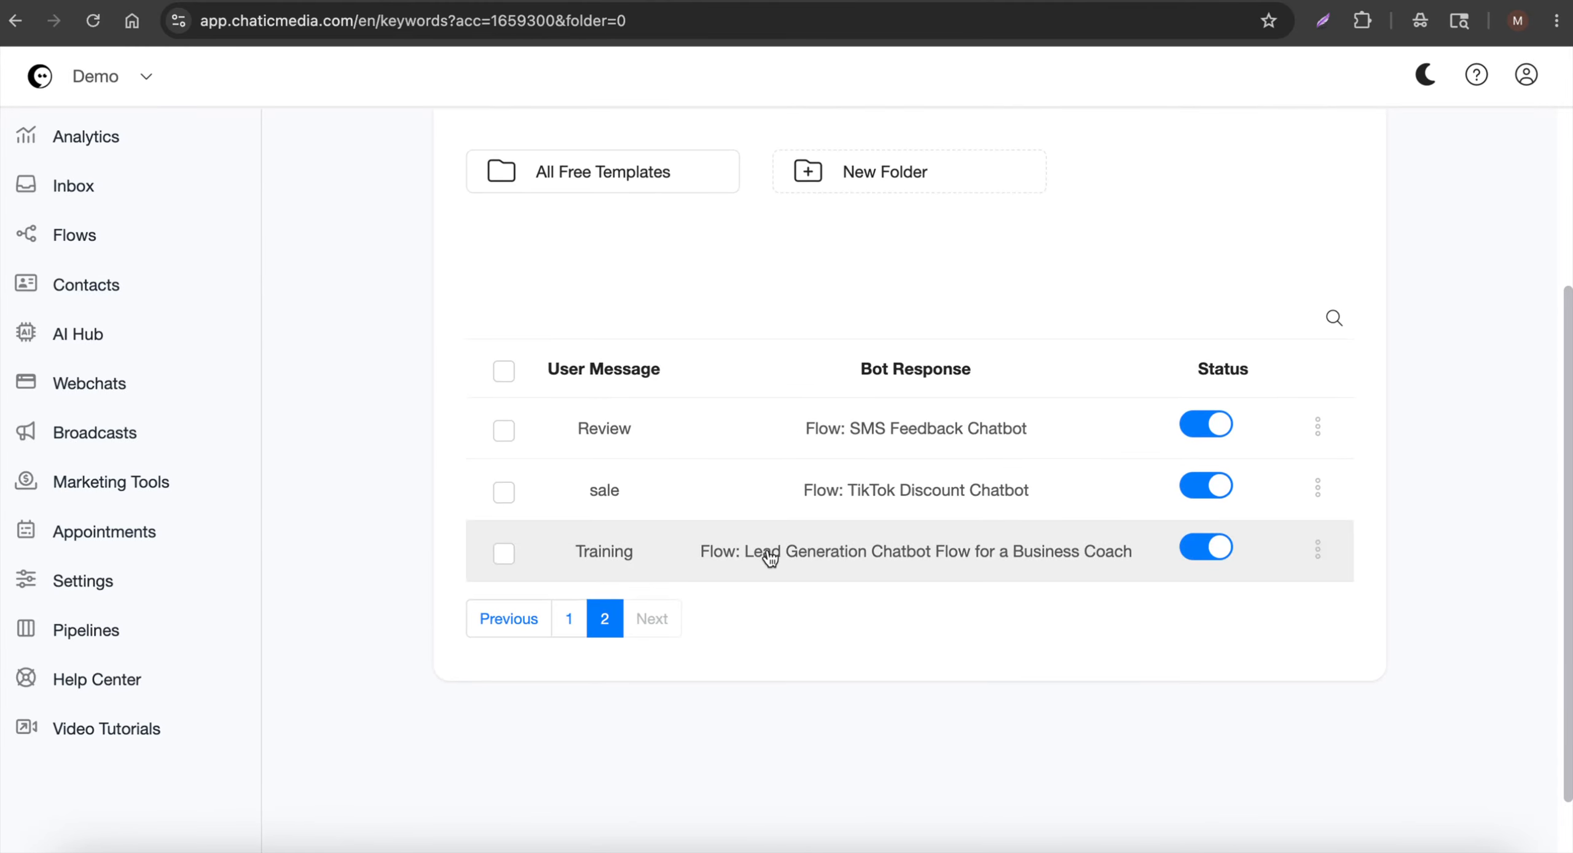
pyautogui.scroll(5, 768, 555)
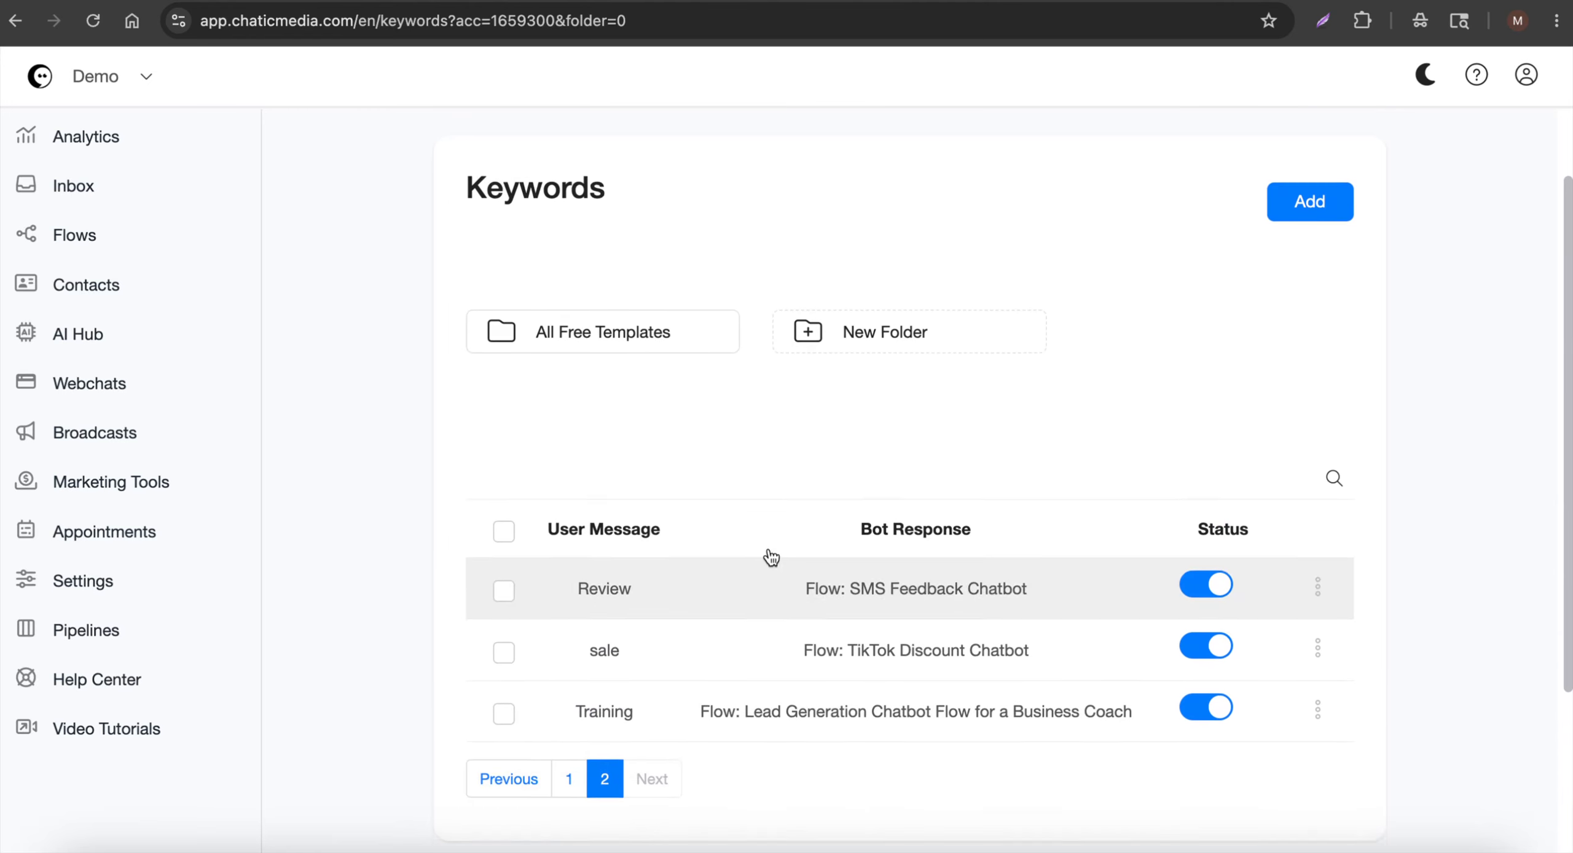
pyautogui.click(85, 141)
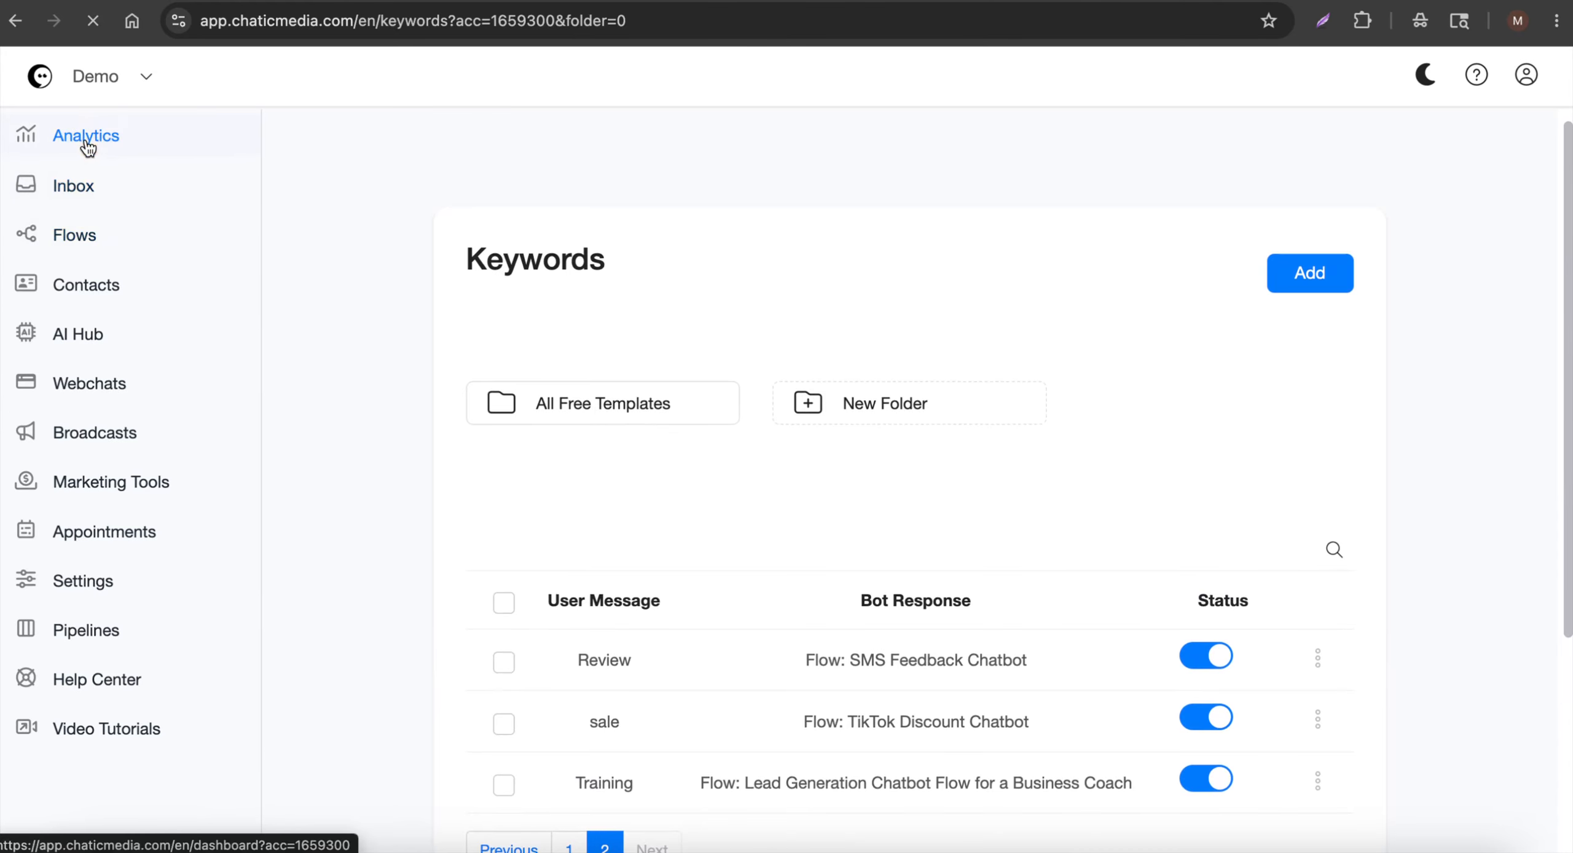
# Open the Lead Generation flow, bring up the mirrored phone, and reply to the bot with a test name
pyautogui.click(62, 239)
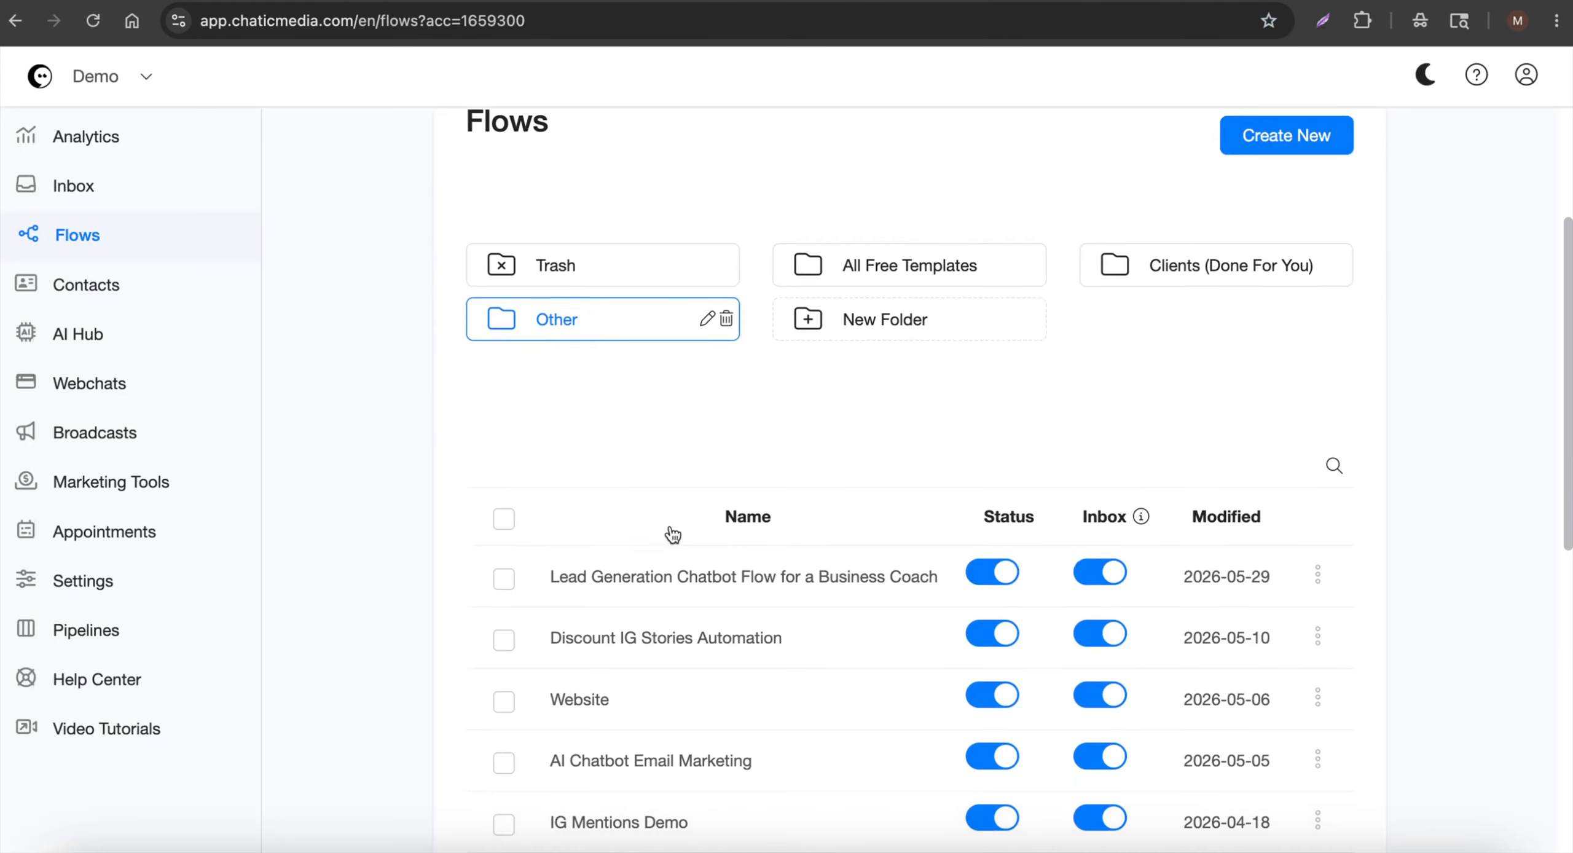
pyautogui.click(691, 578)
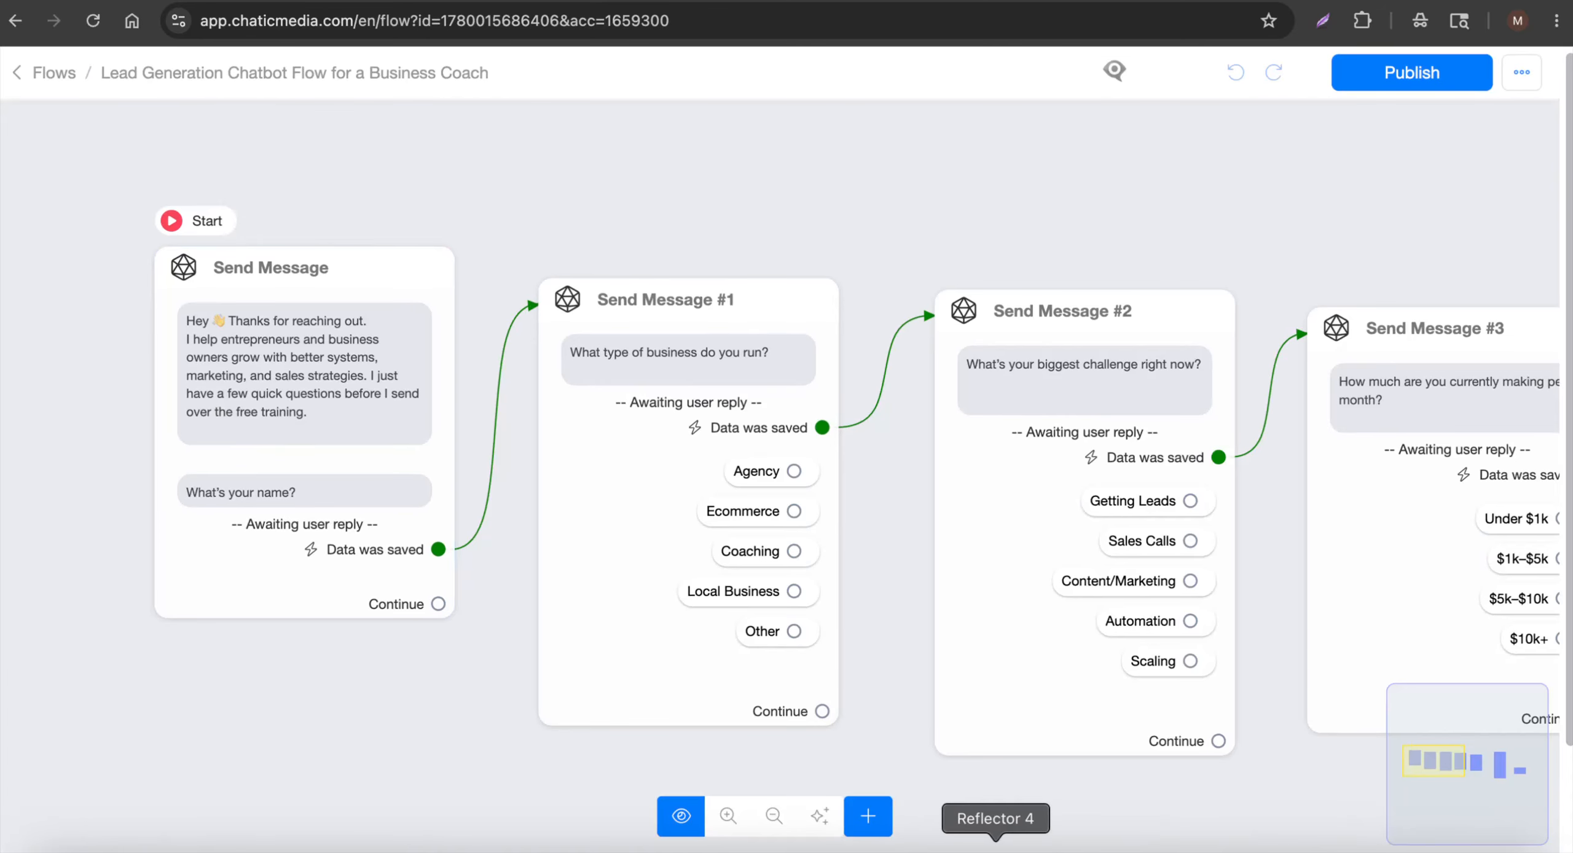
pyautogui.click(999, 851)
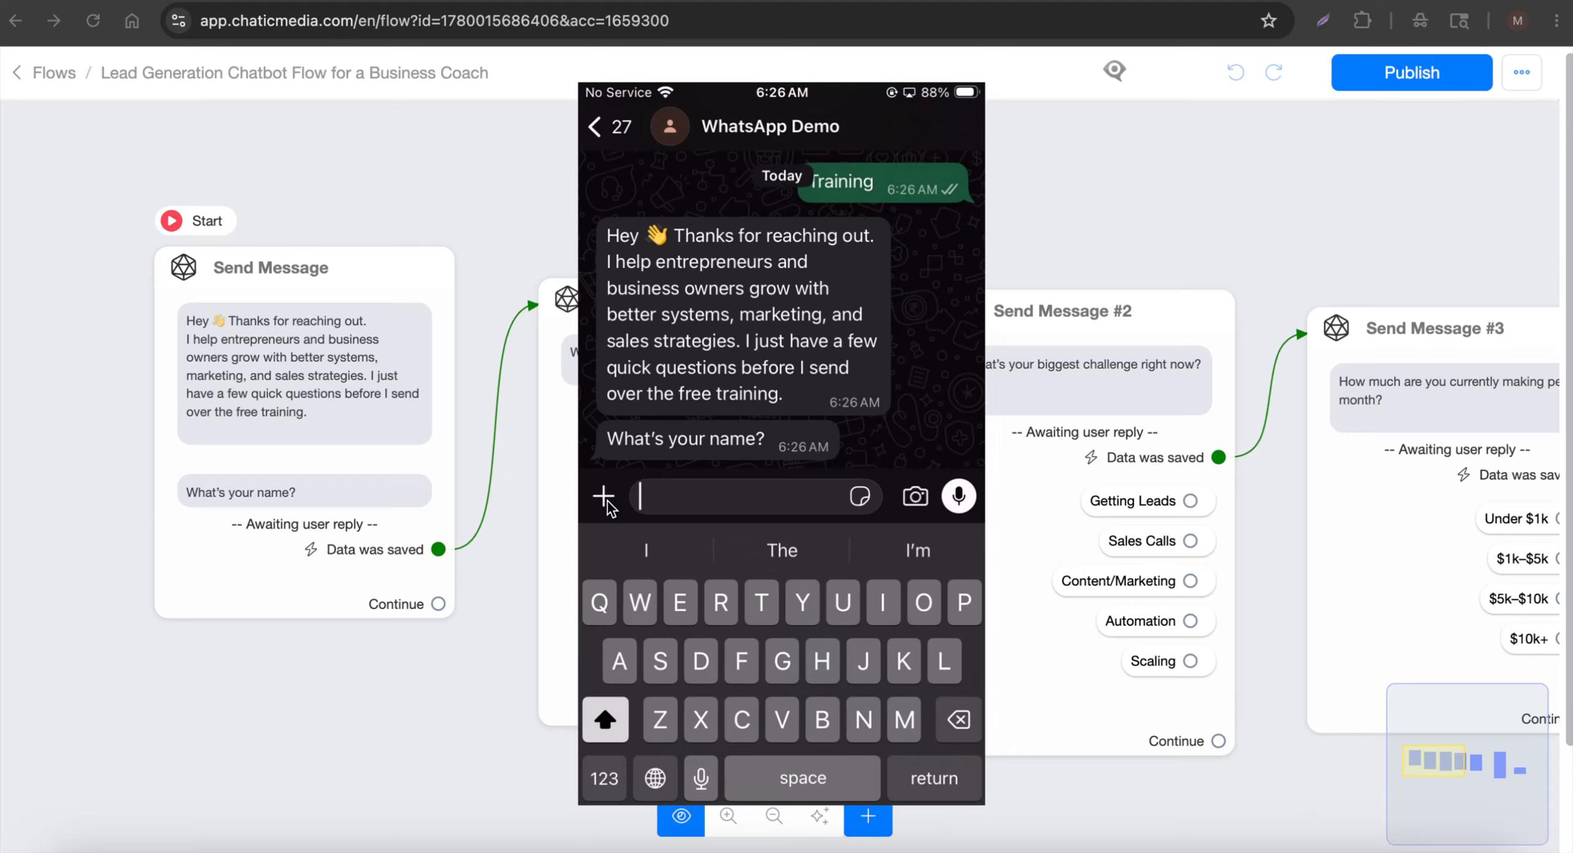
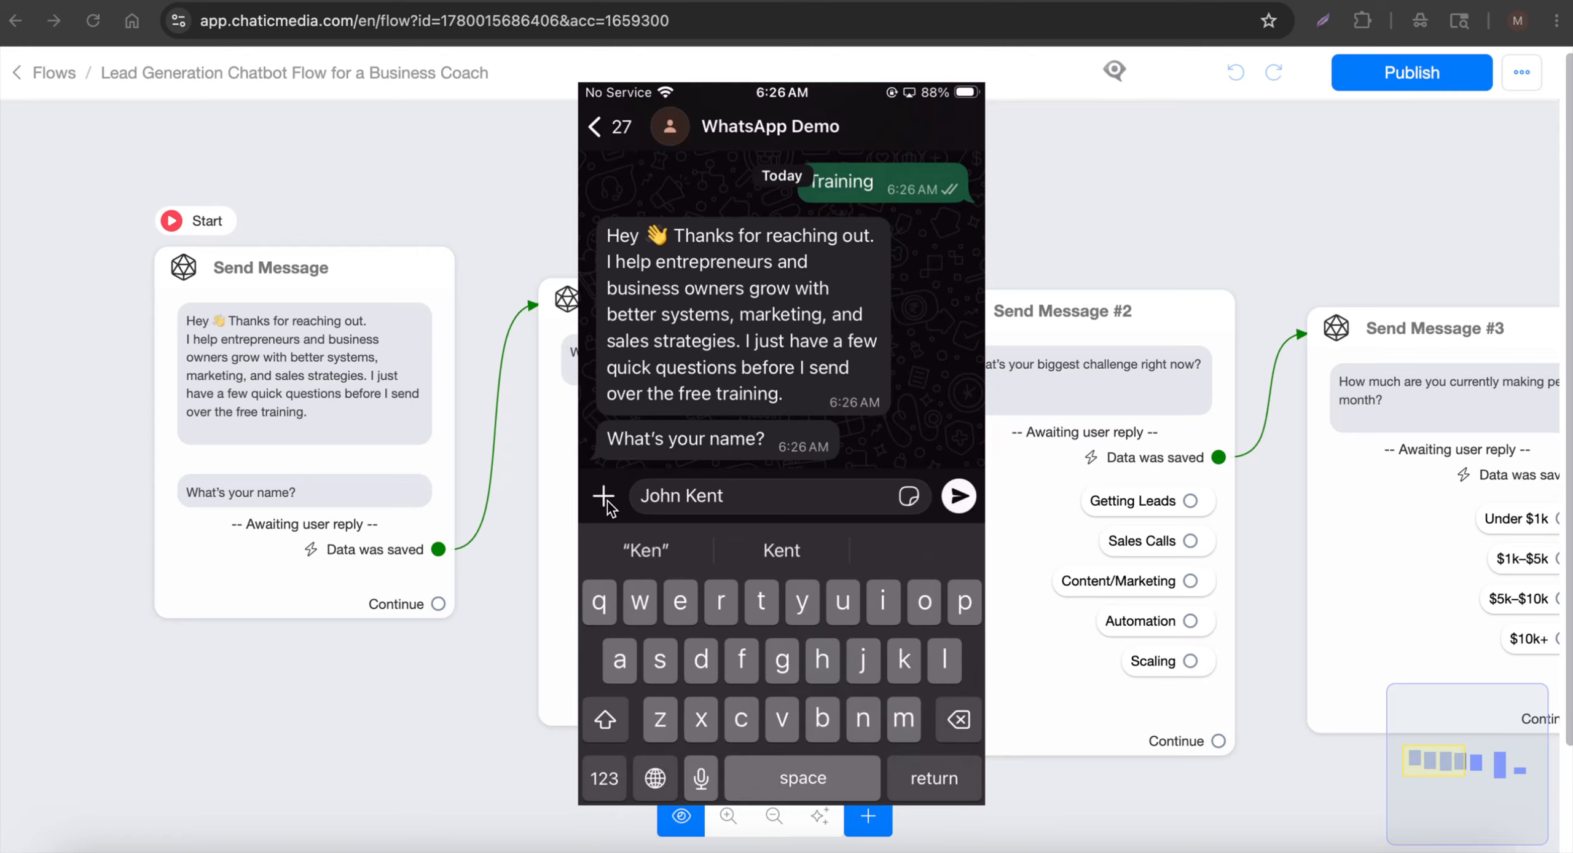
pyautogui.press('Return')
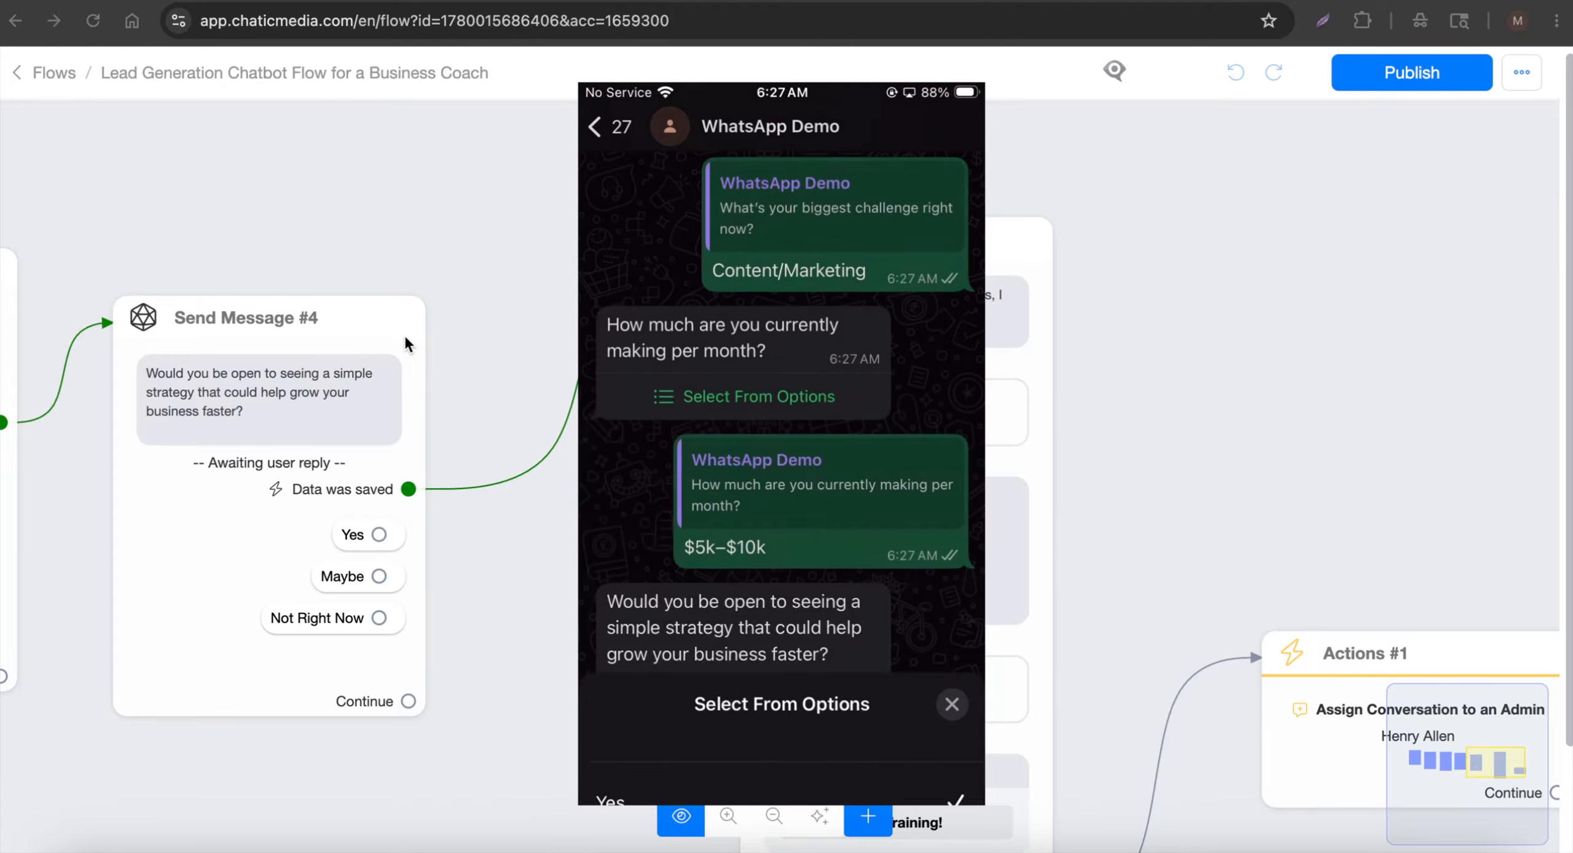
# Review the test chat ending in the Free Training! offer, then close the phone preview
pyautogui.scroll(-5, 307, 336)
pyautogui.scroll(8, 466, 339)
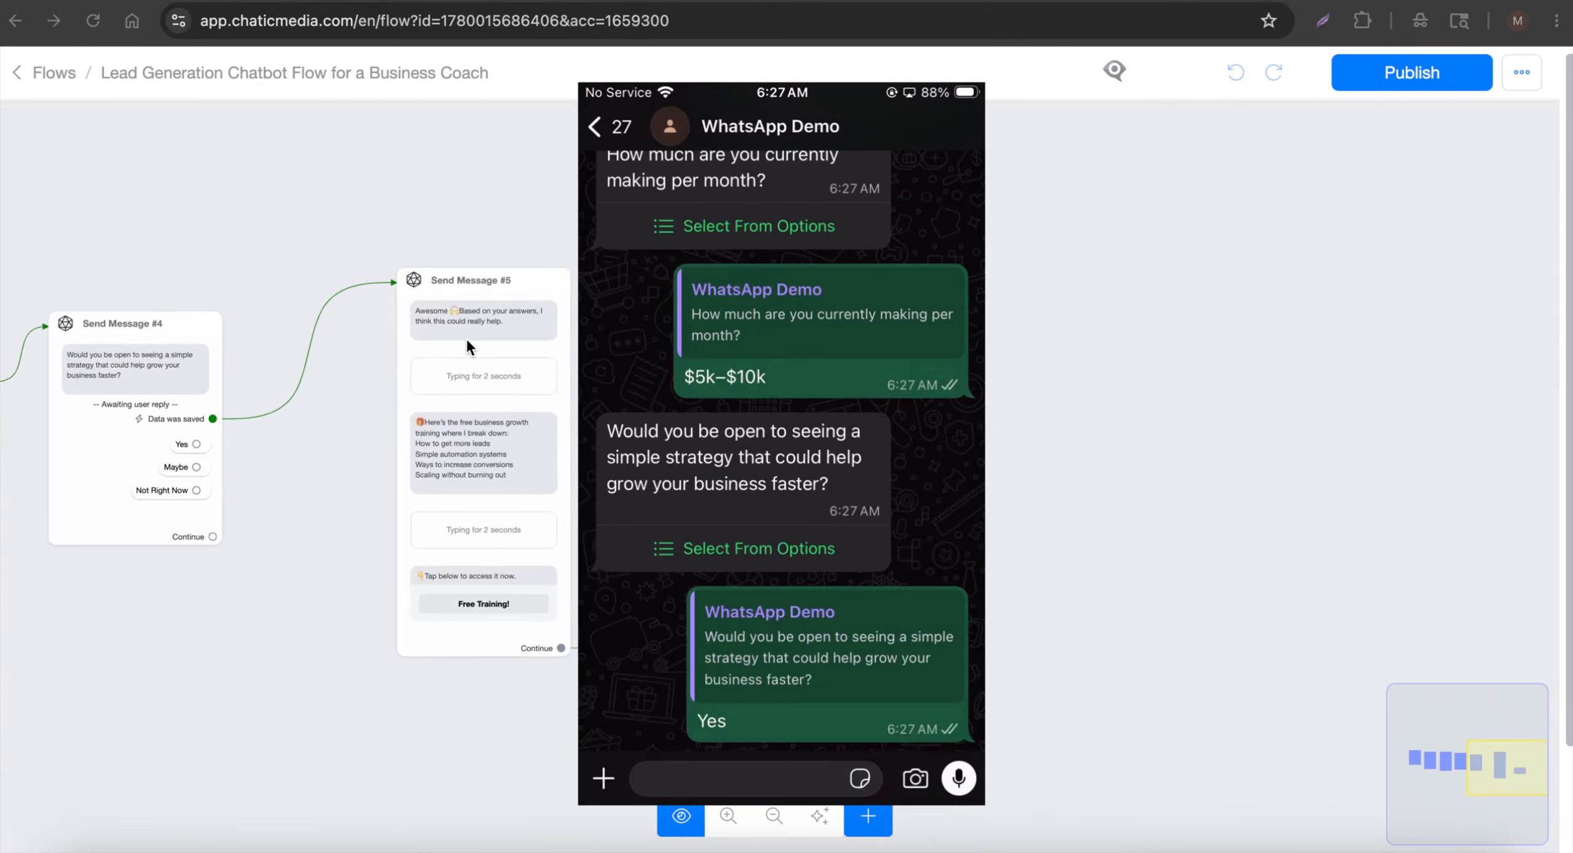
pyautogui.scroll(-6, 84, 253)
pyautogui.scroll(5, 249, 343)
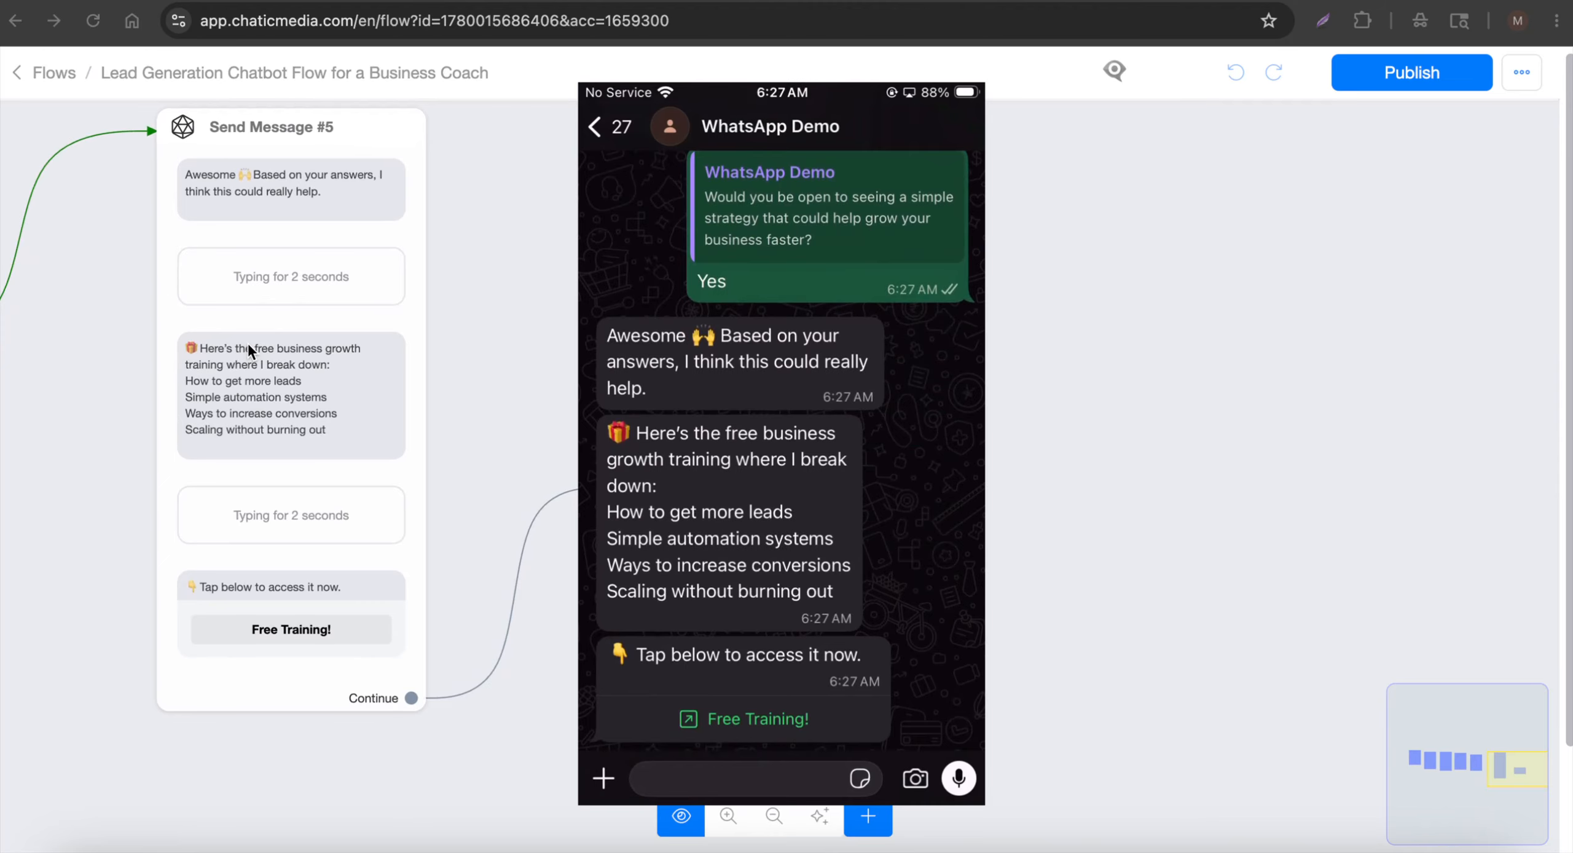
pyautogui.scroll(-5, 179, 361)
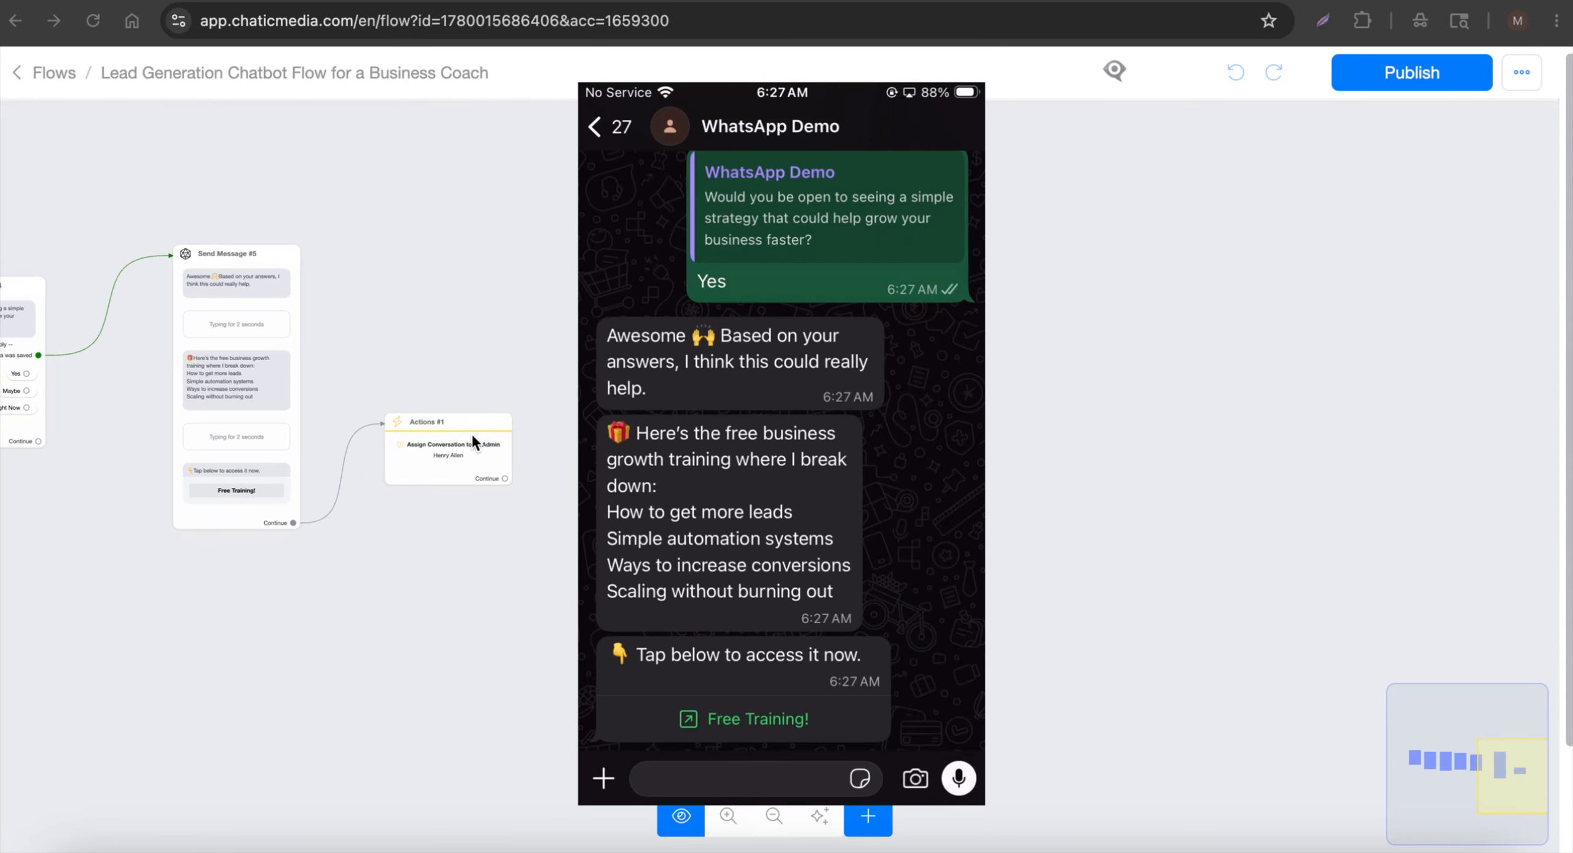
pyautogui.scroll(5, 472, 433)
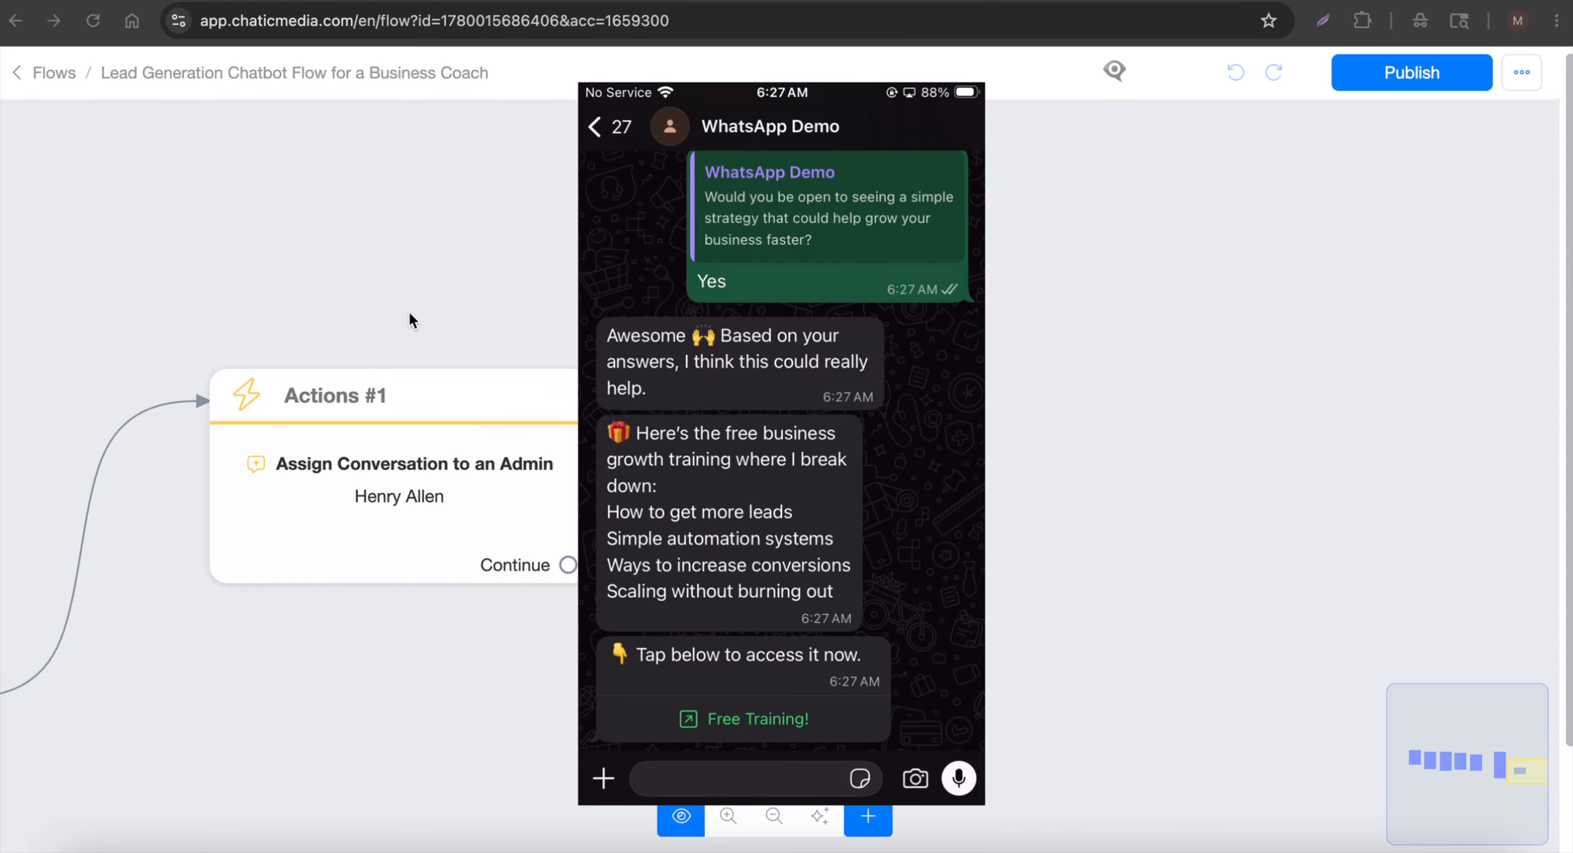
pyautogui.click(420, 289)
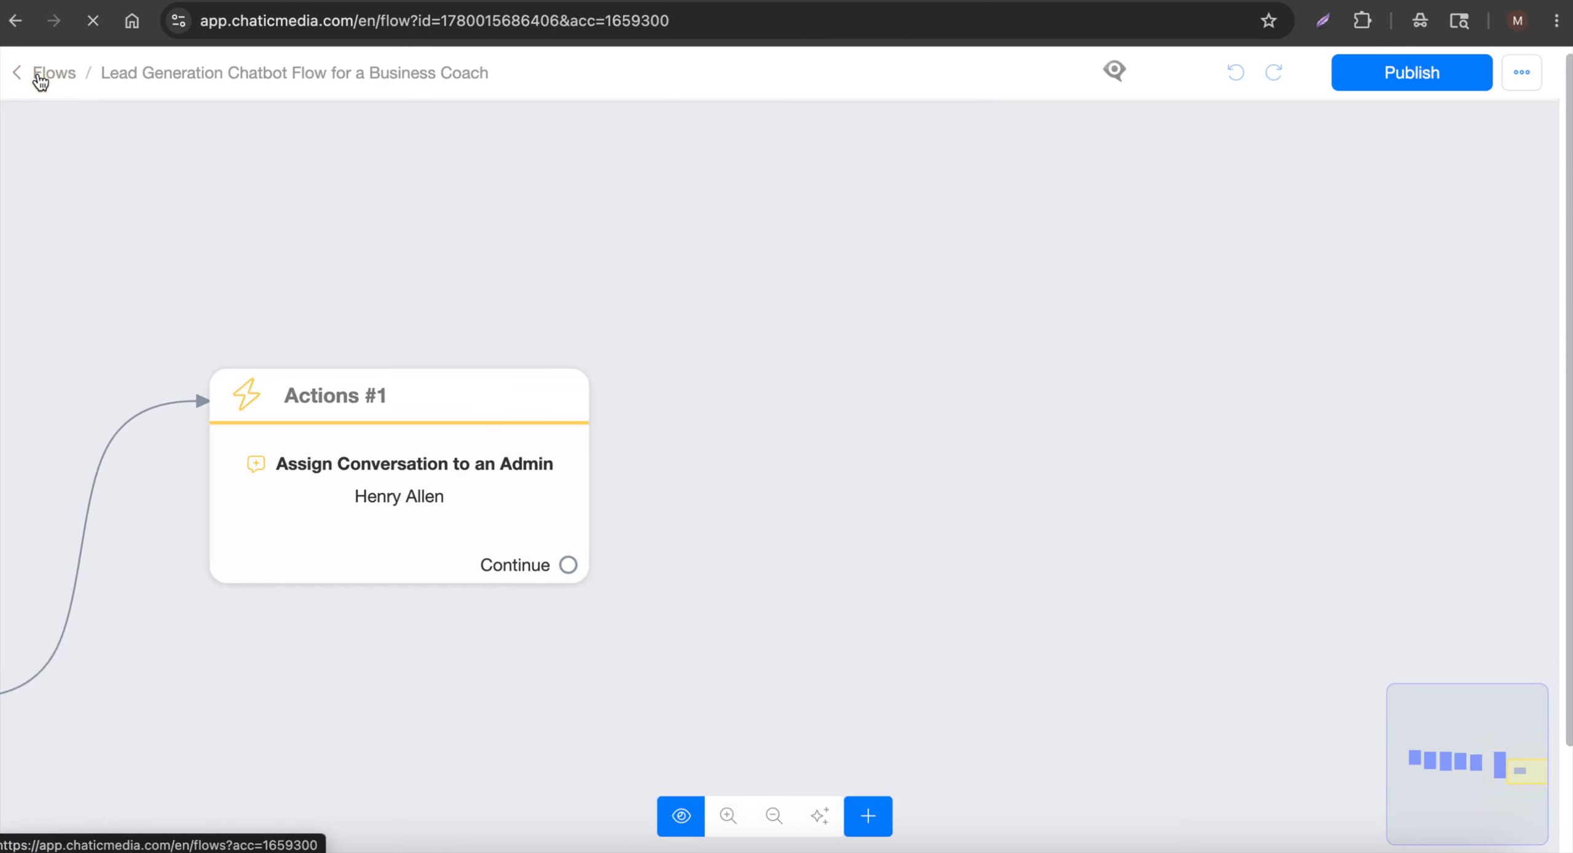
# Go to the Inbox and scroll through the test lead's WhatsApp conversation and saved answers
pyautogui.click(40, 75)
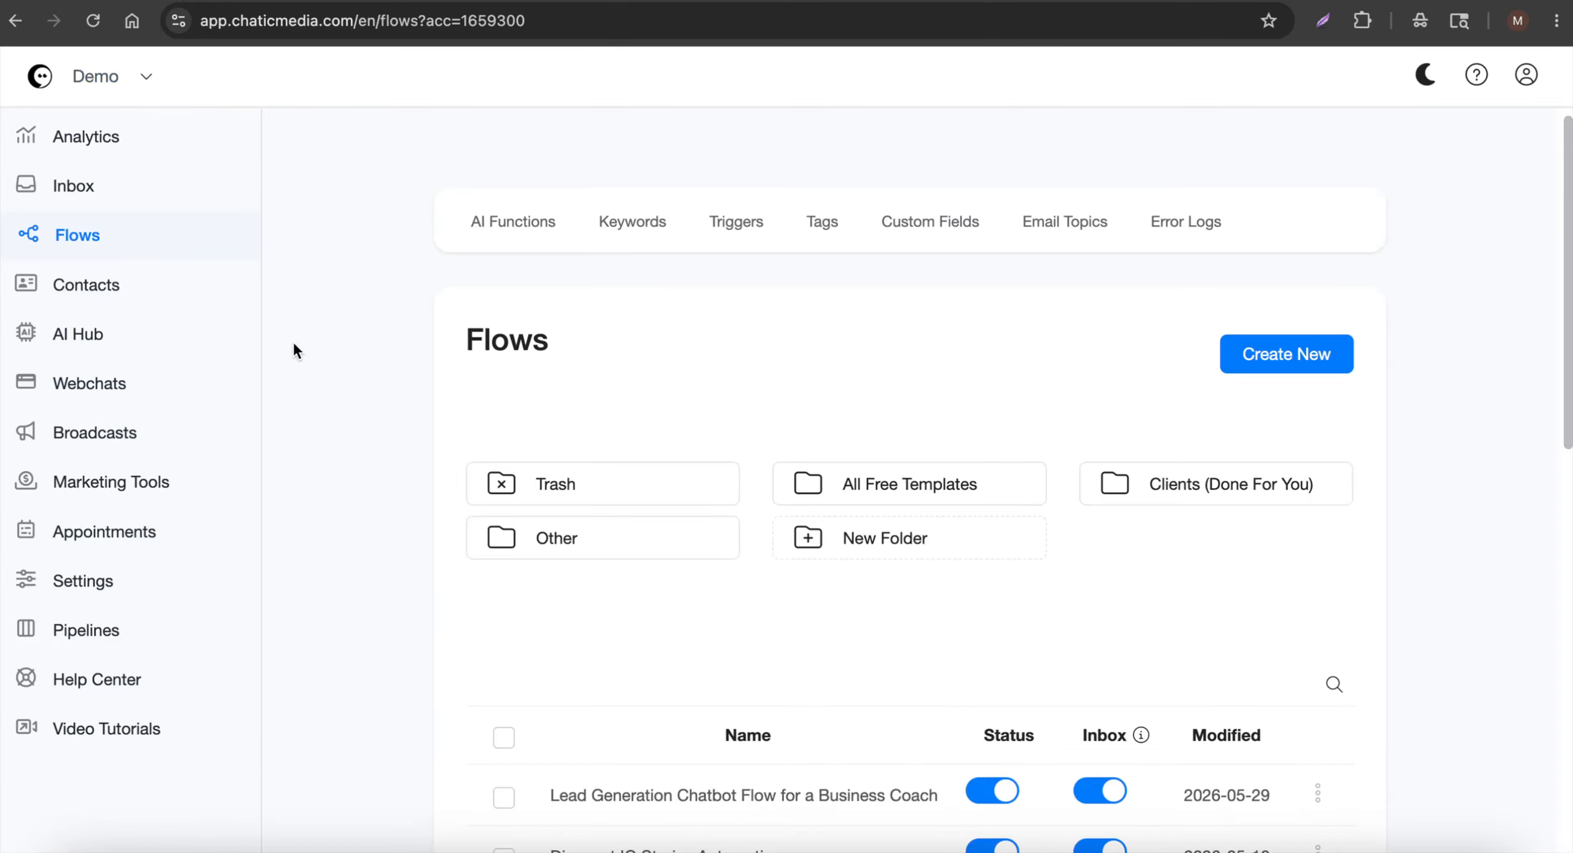
pyautogui.click(89, 188)
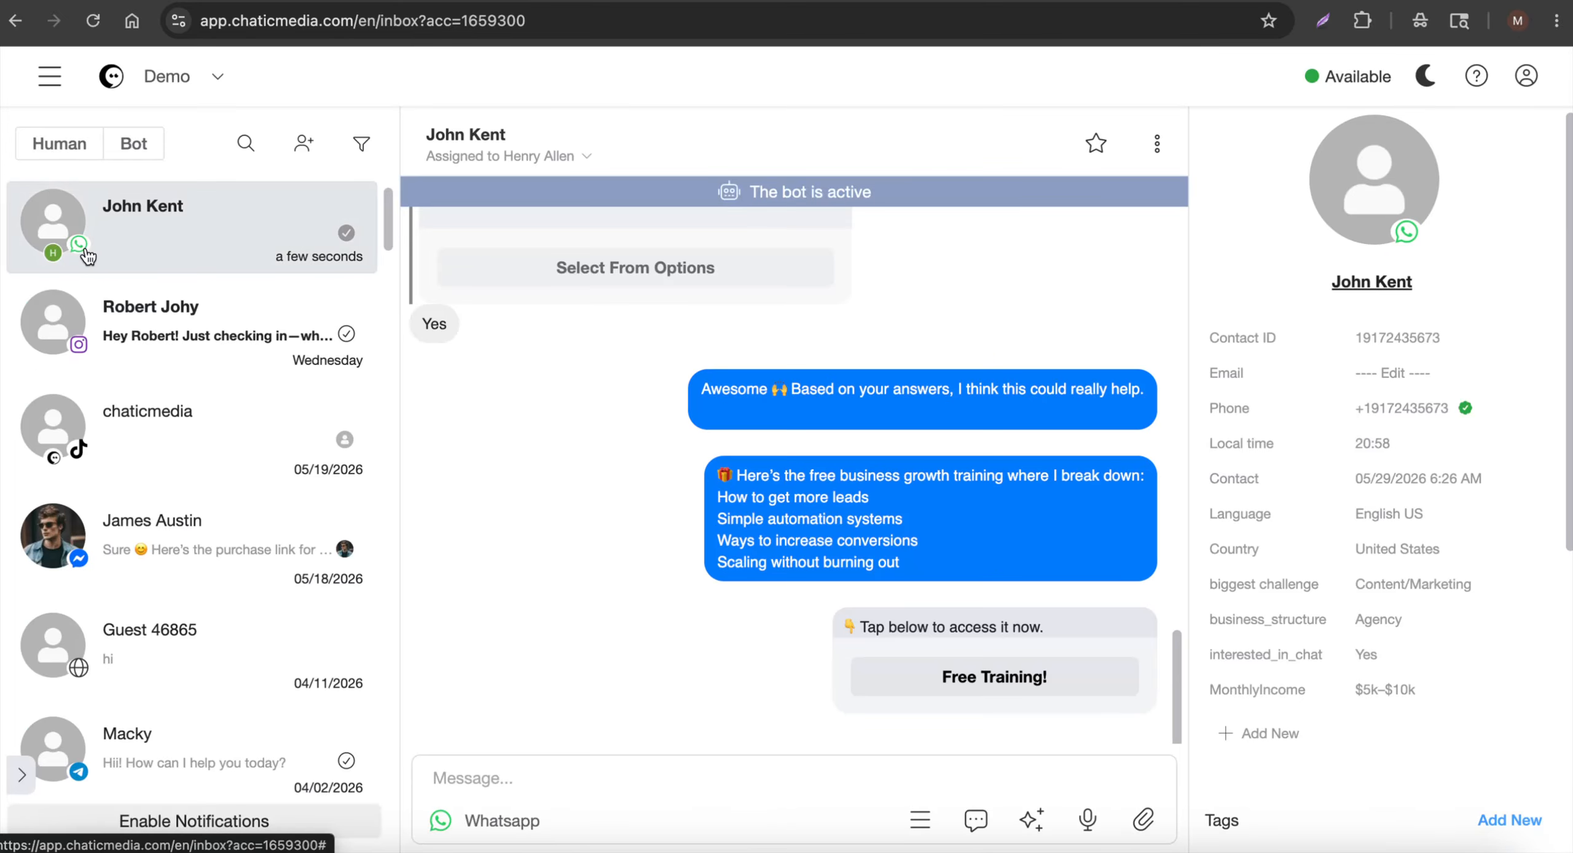
pyautogui.scroll(2, 748, 418)
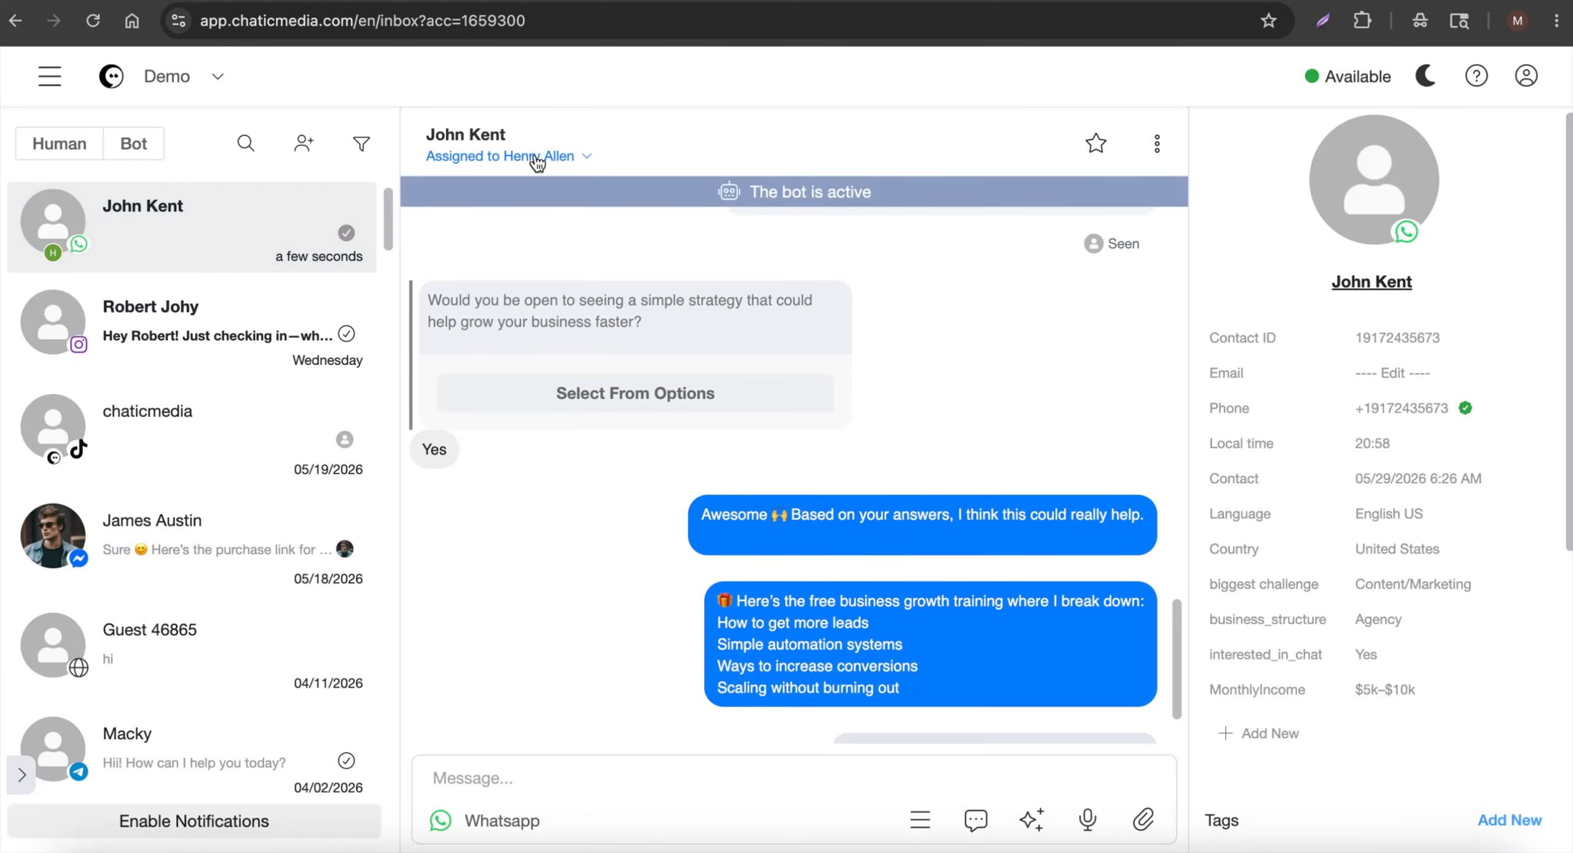
pyautogui.scroll(15, 740, 437)
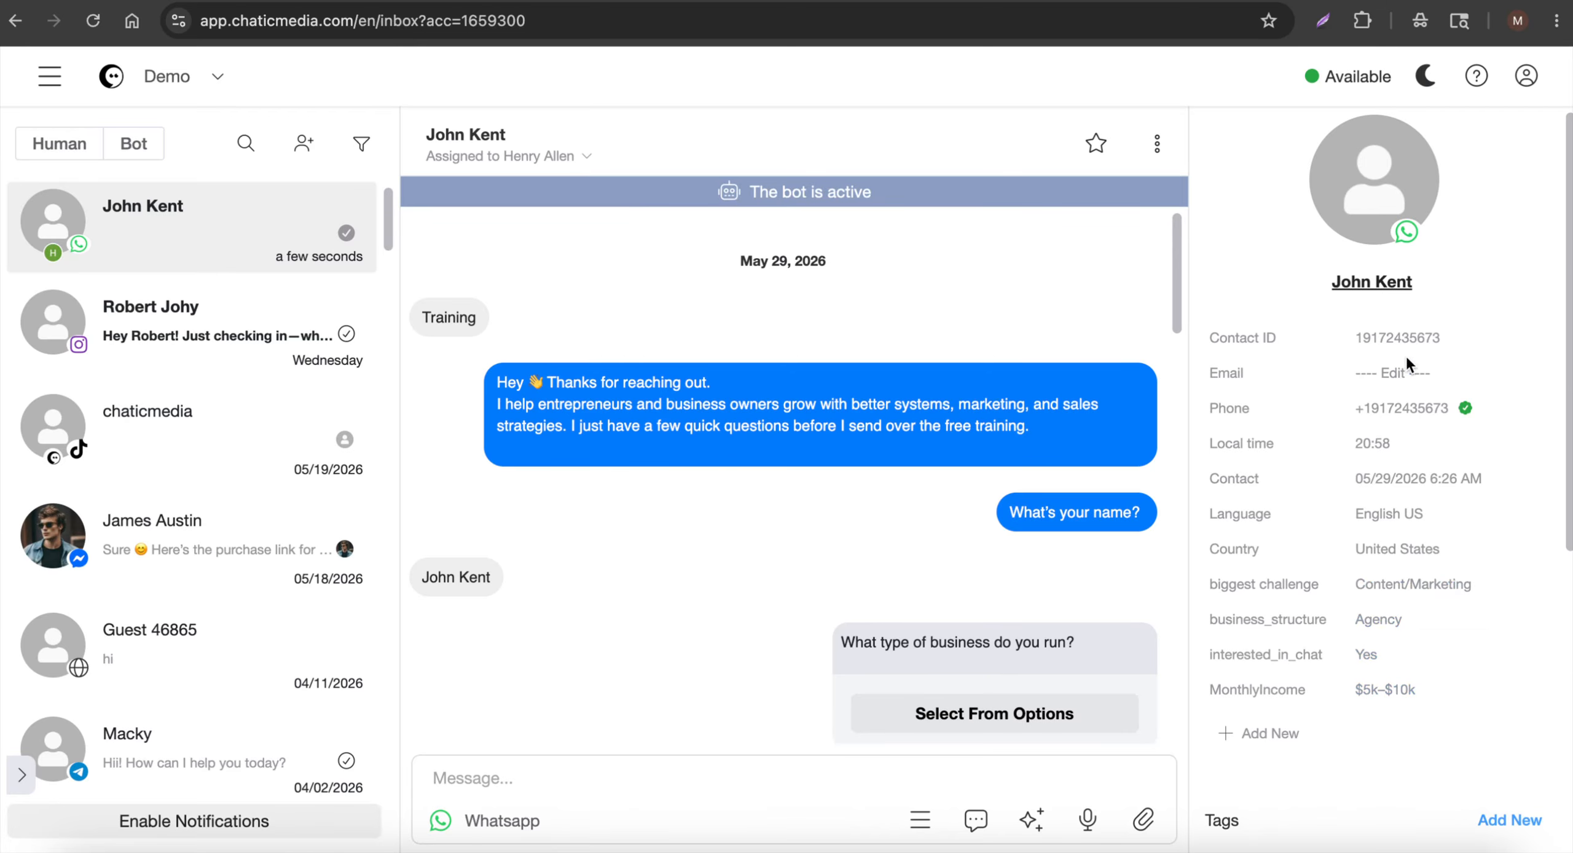
# Send a placeholder reply to the lead, check it on the mirrored phone, then switch to Canva
pyautogui.click(529, 785)
pyautogui.write('sdfsdfdsfdssf')
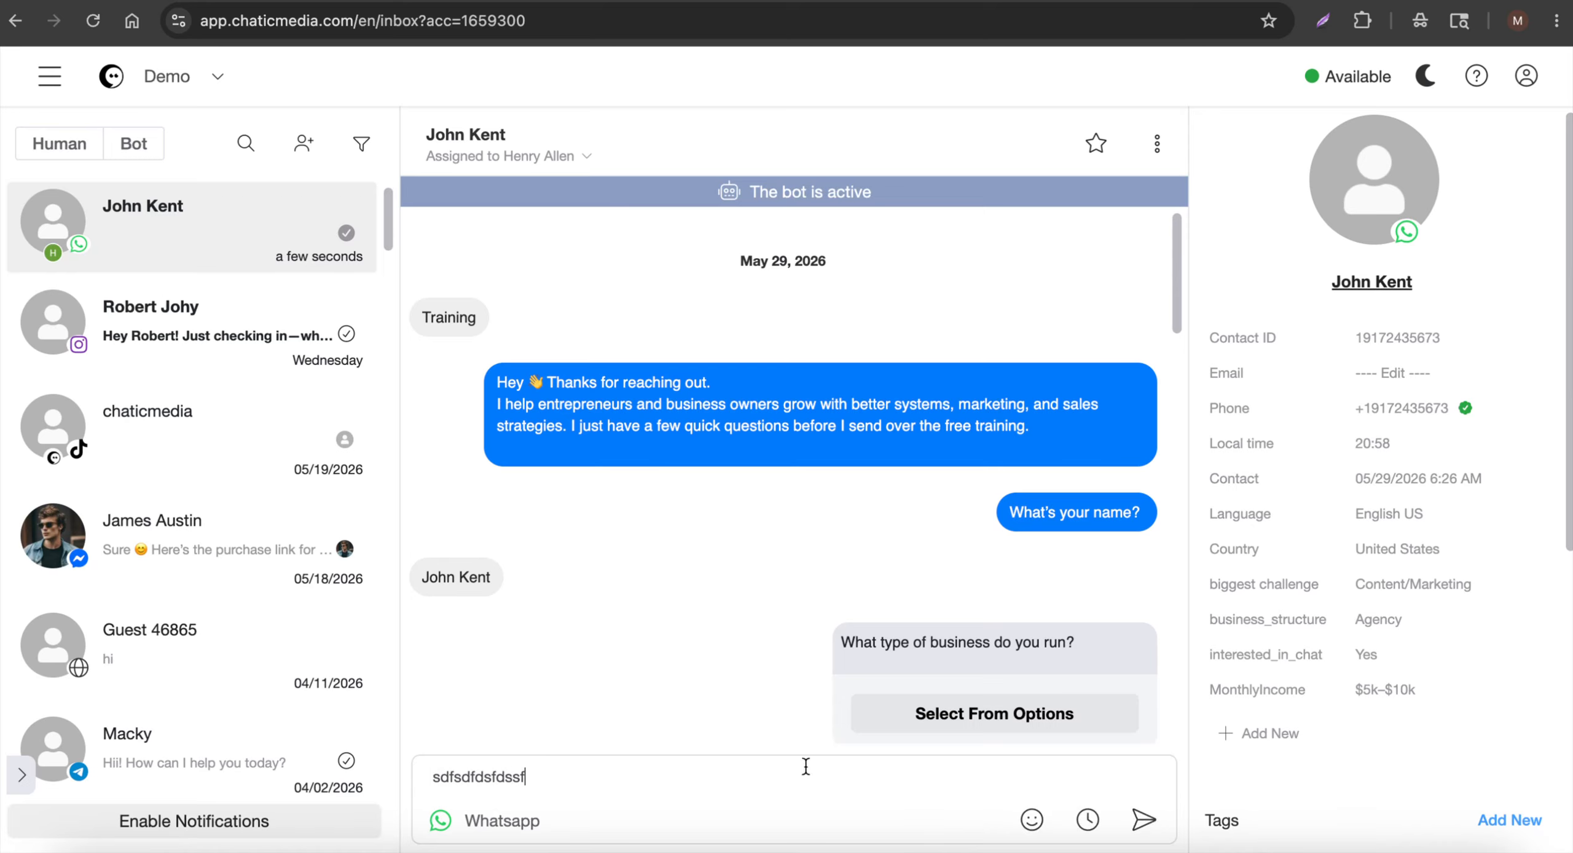
pyautogui.click(1143, 820)
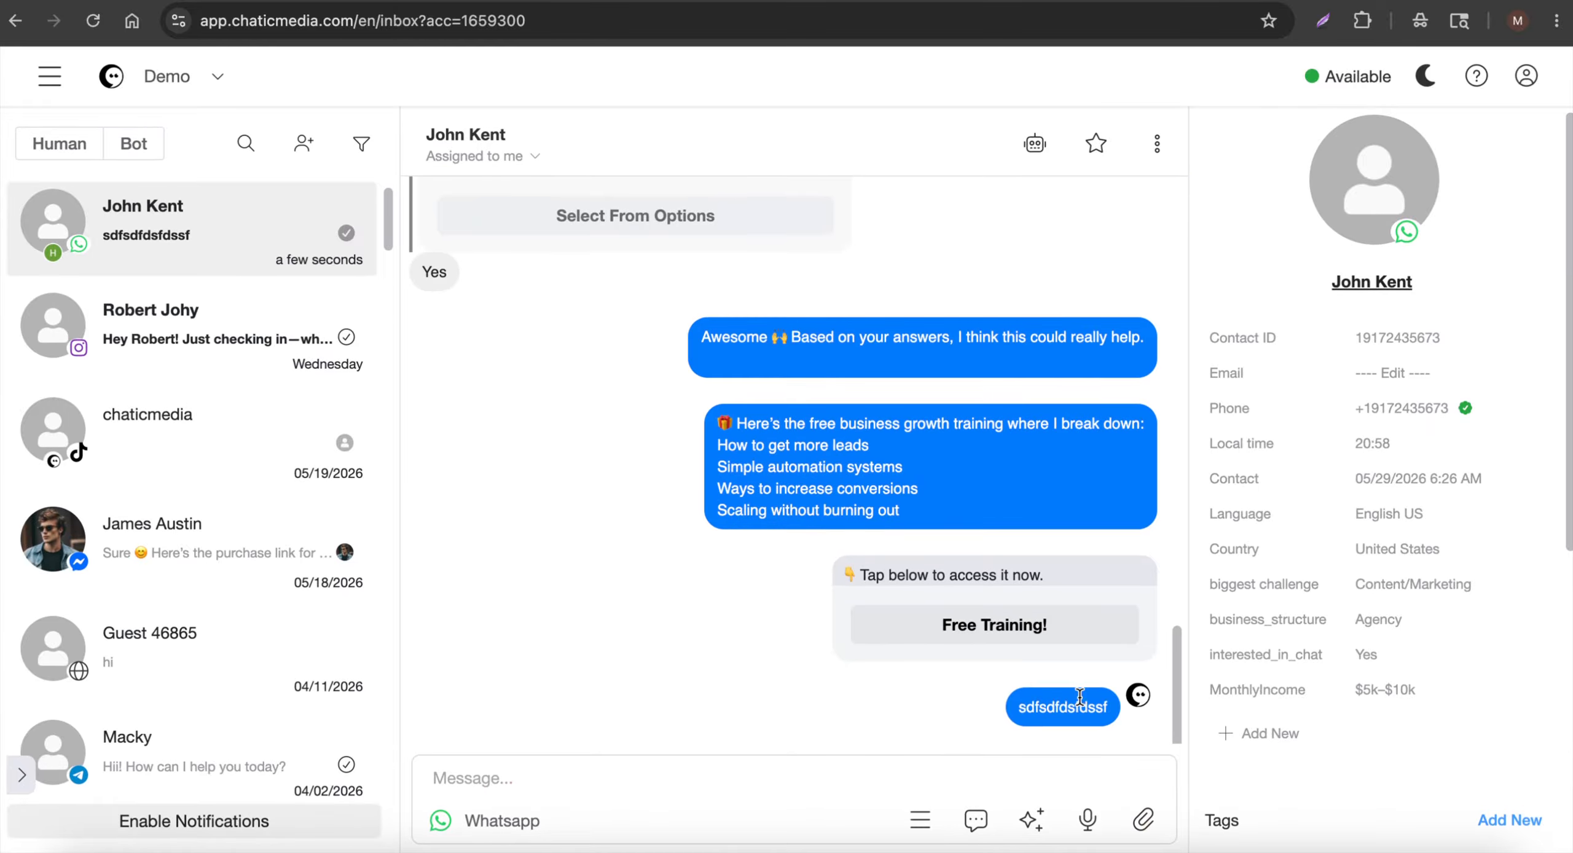
pyautogui.click(996, 849)
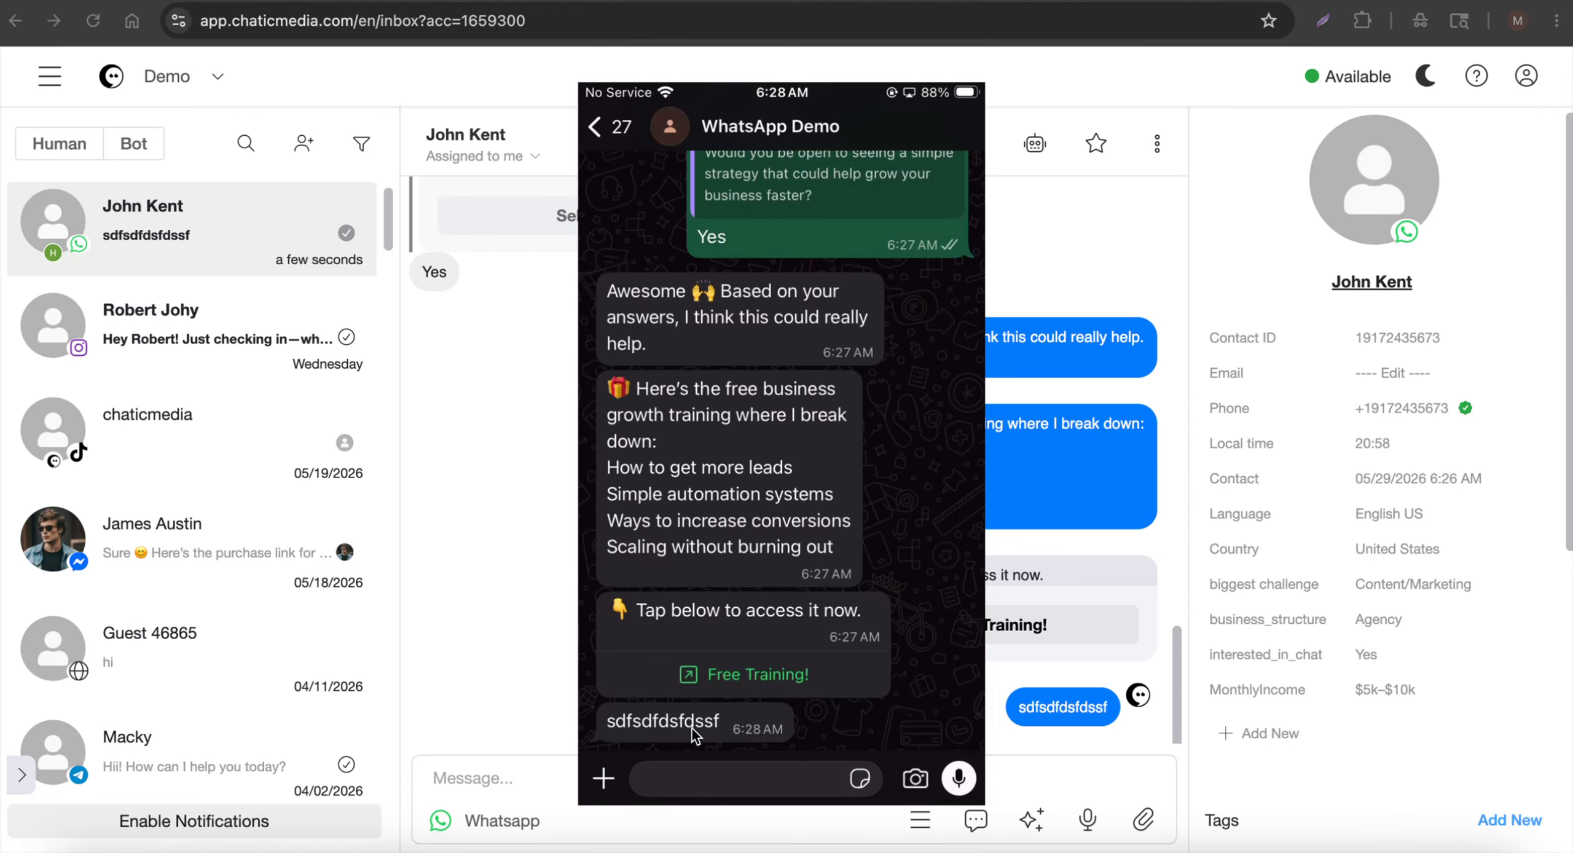
pyautogui.click(519, 617)
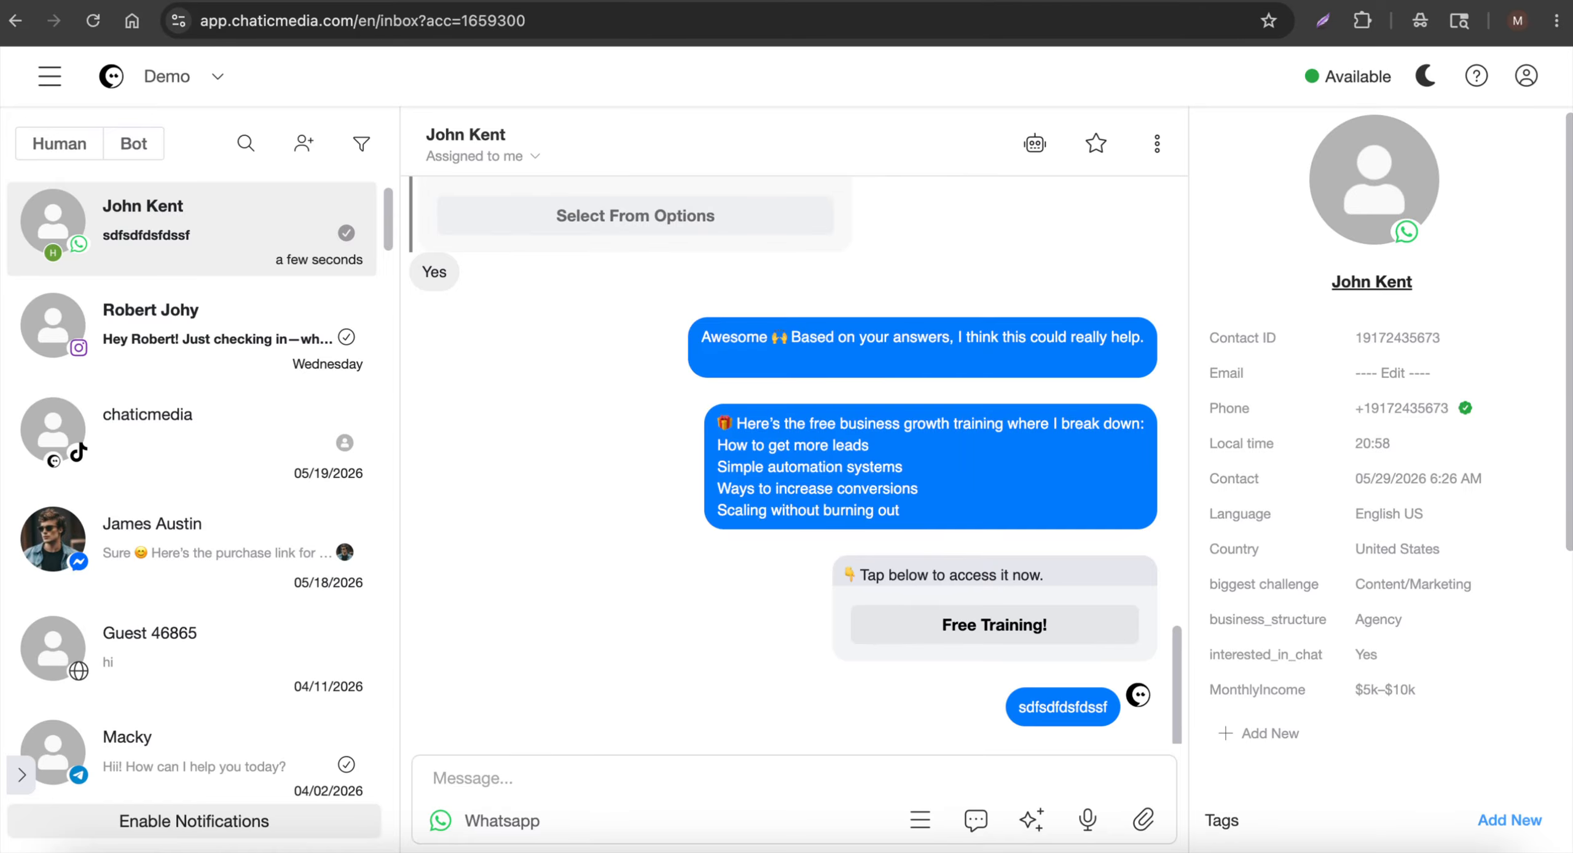
pyautogui.click(348, 1)
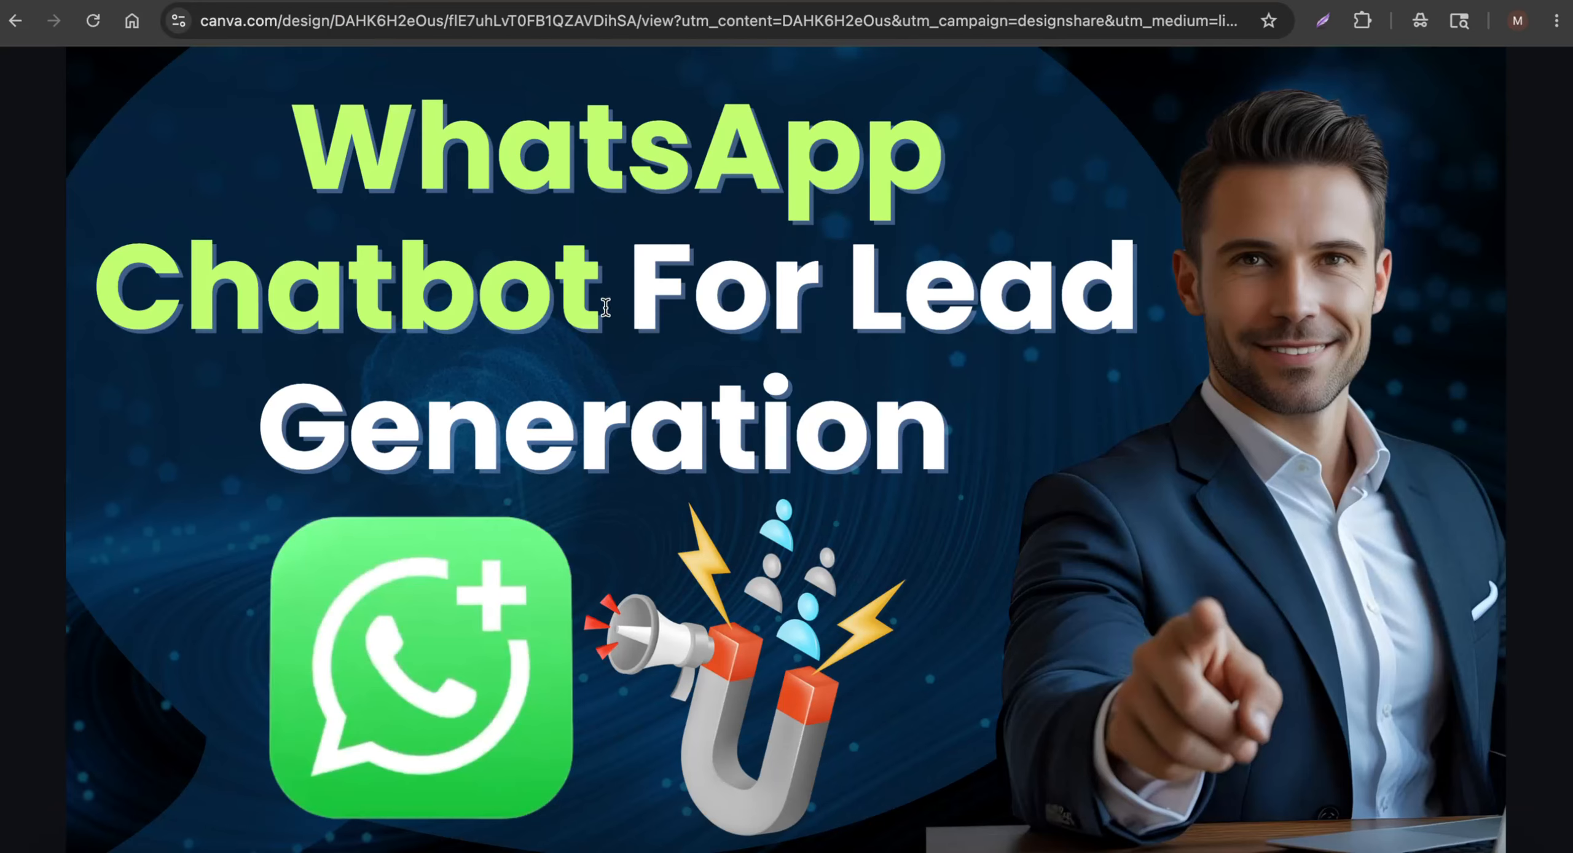